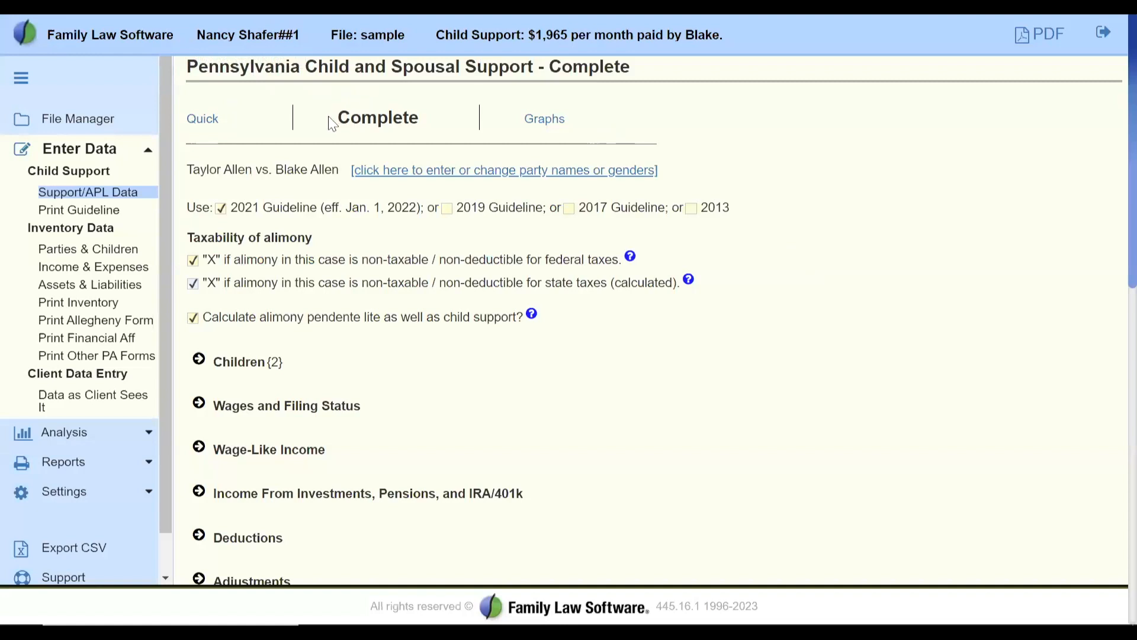
{"action": "double_click", "coordinate": [409, 116]}
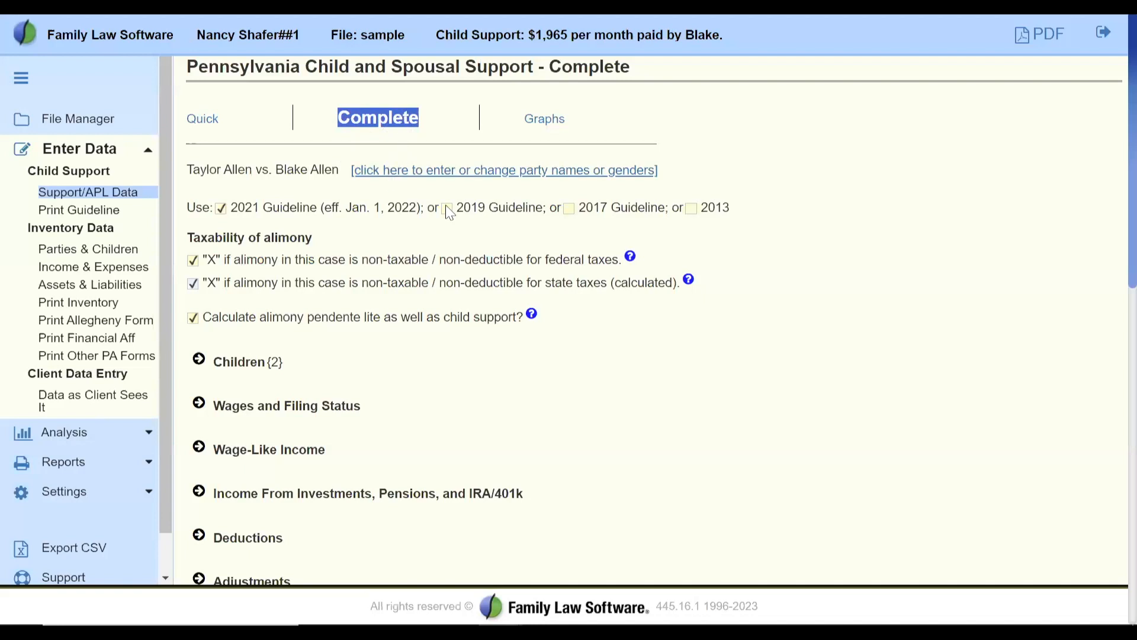
{"action": "left_click", "coordinate": [620, 355]}
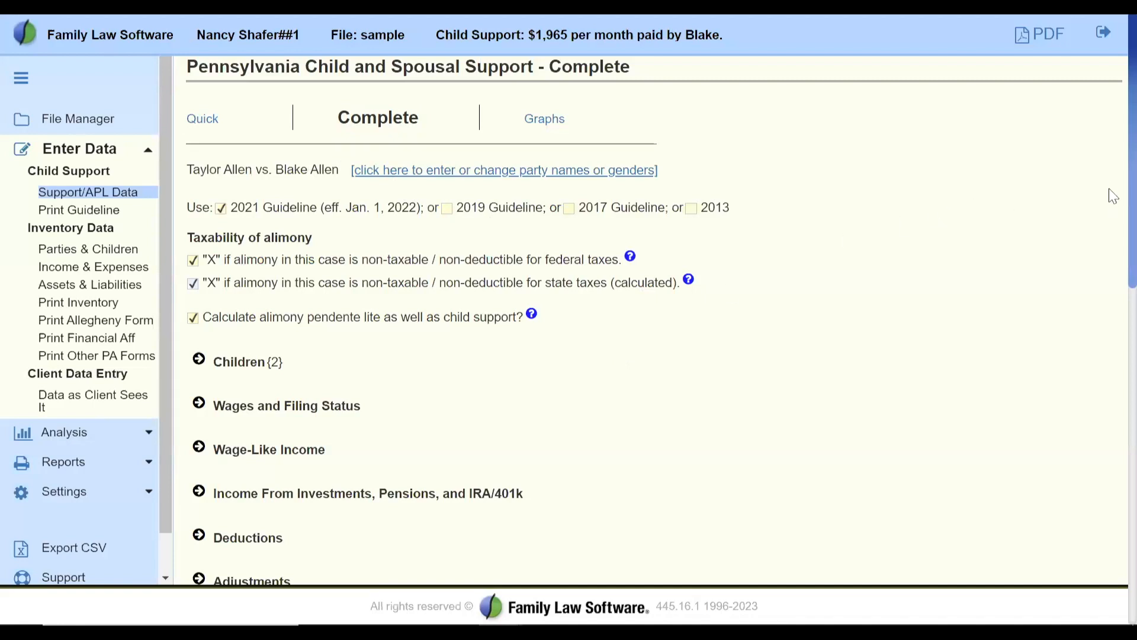
{"action": "scroll", "coordinate": [1112, 208], "scroll_direction": "down", "scroll_amount": 1}
{"action": "scroll", "coordinate": [1114, 177], "scroll_direction": "up", "scroll_amount": 1}
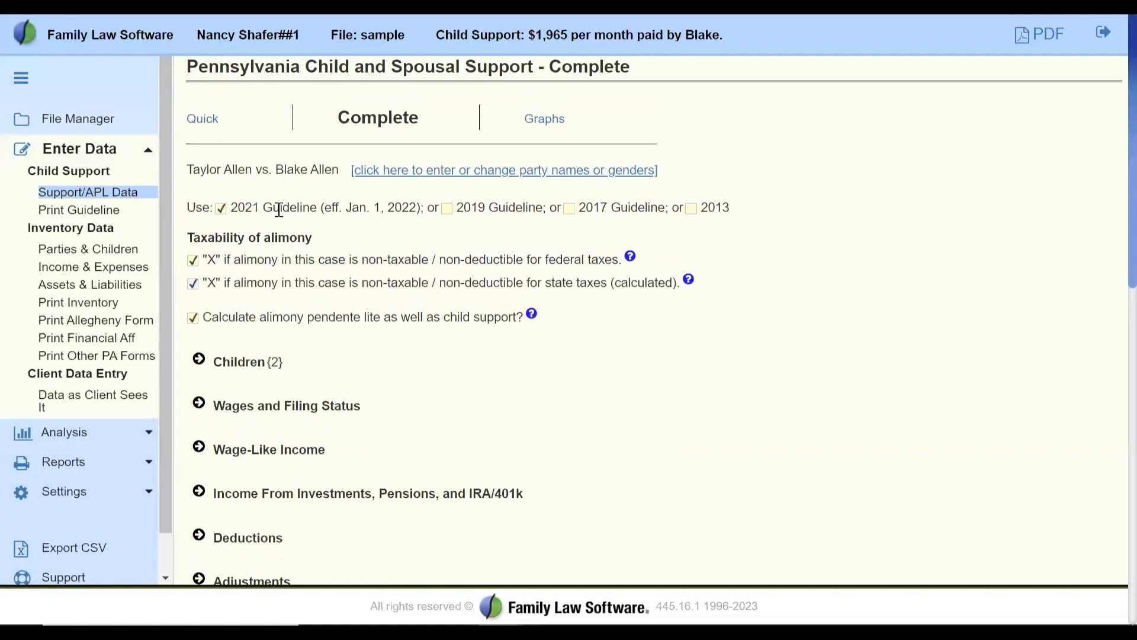
{"action": "left_click_drag", "start_coordinate": [338, 117], "coordinate": [432, 126]}
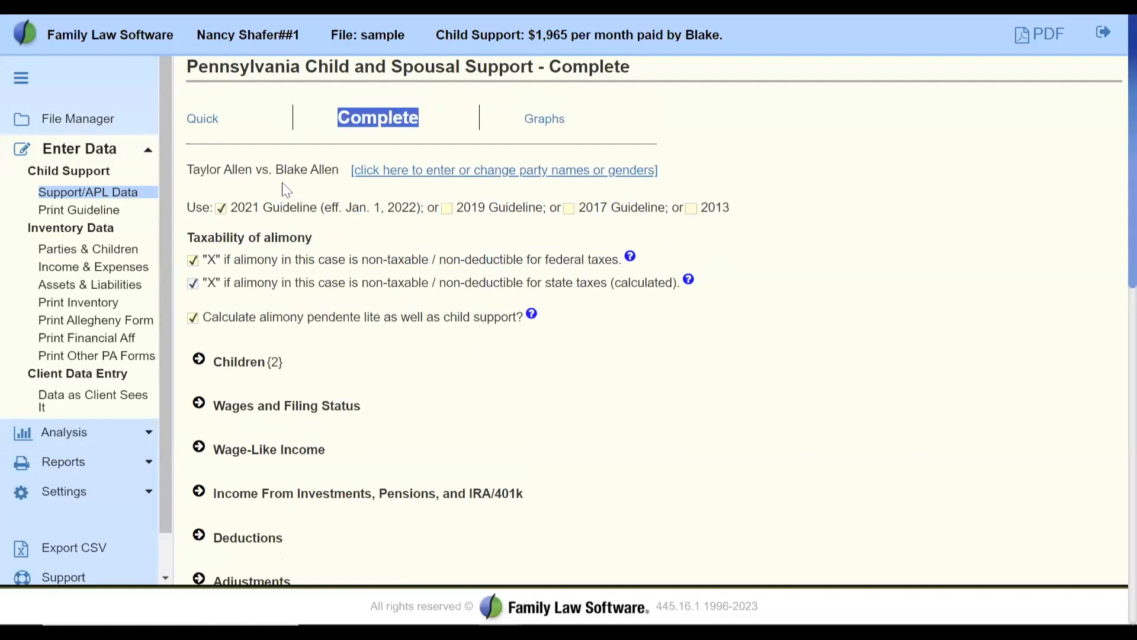
Check the page for entering party names and genders, and return to the beginning of the complete support form.
{"action": "left_click_drag", "start_coordinate": [186, 169], "coordinate": [339, 169]}
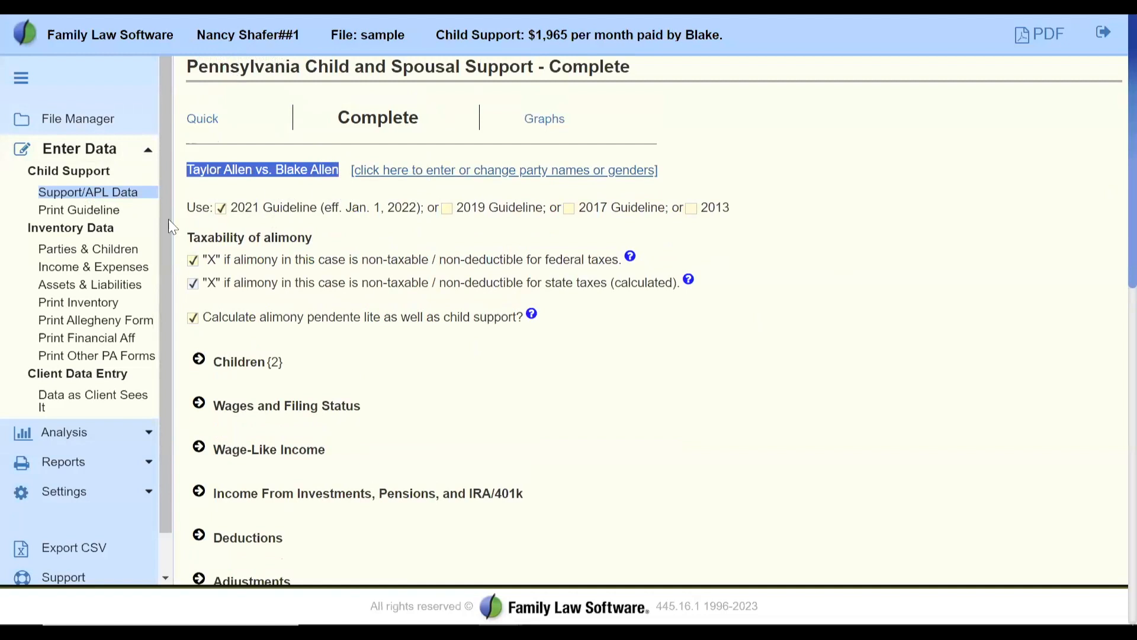
{"action": "left_click", "coordinate": [461, 176]}
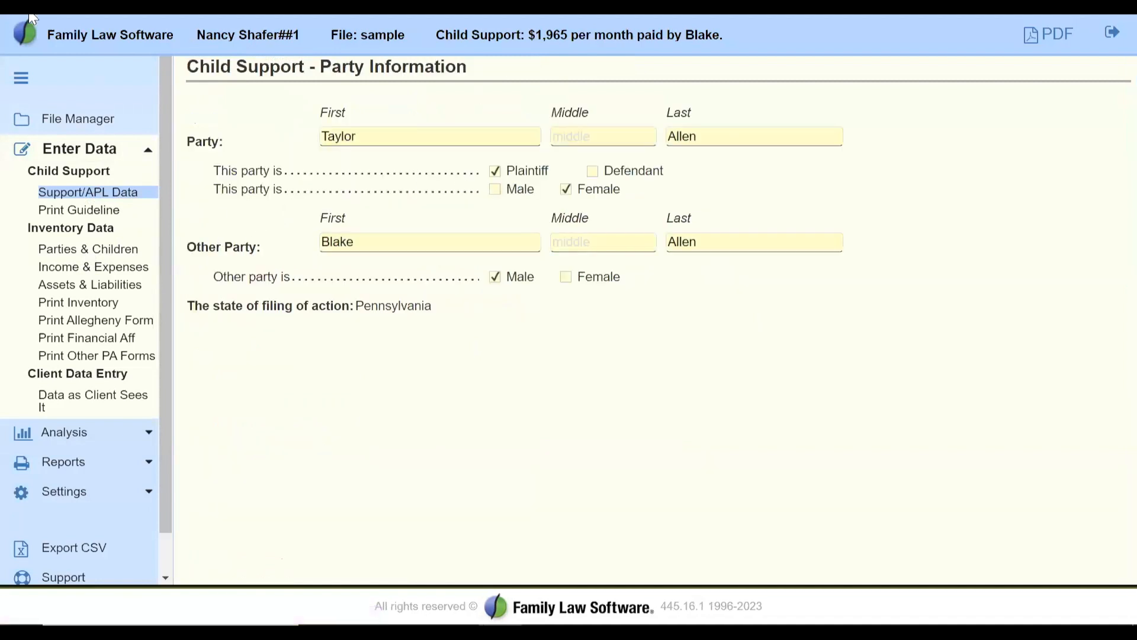
{"action": "key", "text": "alt+Left"}
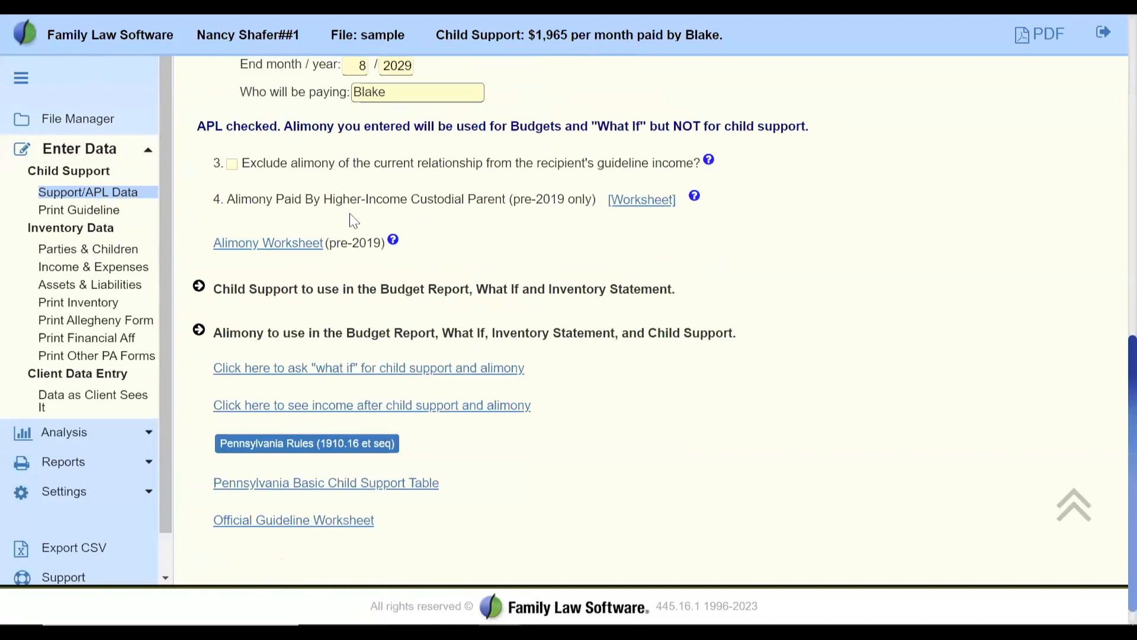
{"action": "scroll", "coordinate": [514, 234], "scroll_direction": "up", "scroll_amount": 15}
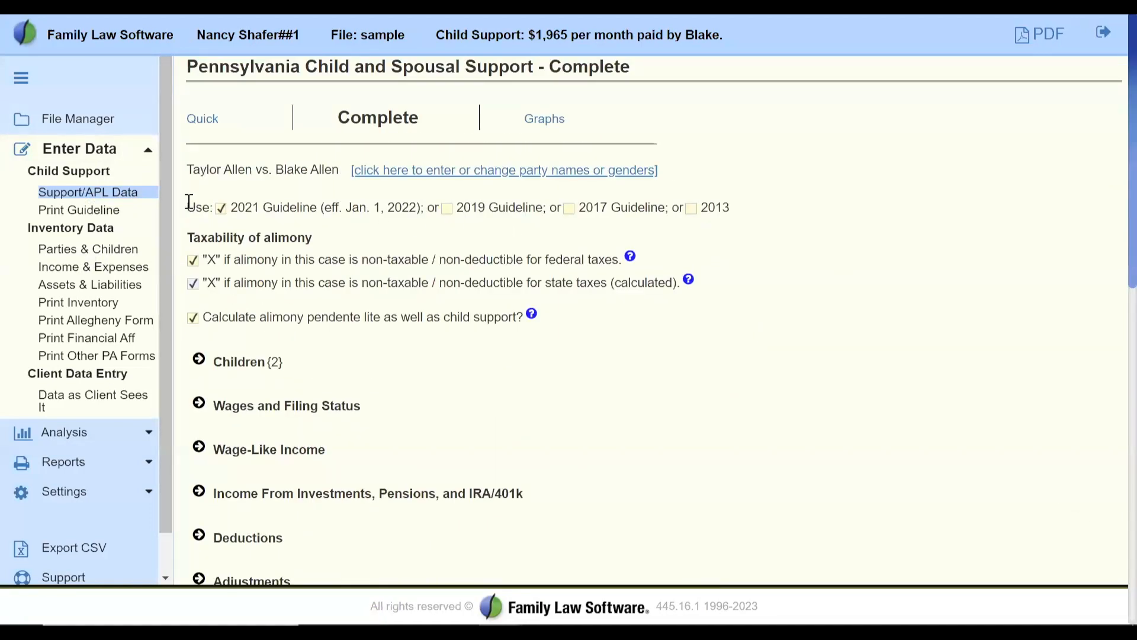
Review the guideline year choices and the federal and state taxability of alimony settings.
{"action": "left_click_drag", "start_coordinate": [189, 206], "coordinate": [743, 219]}
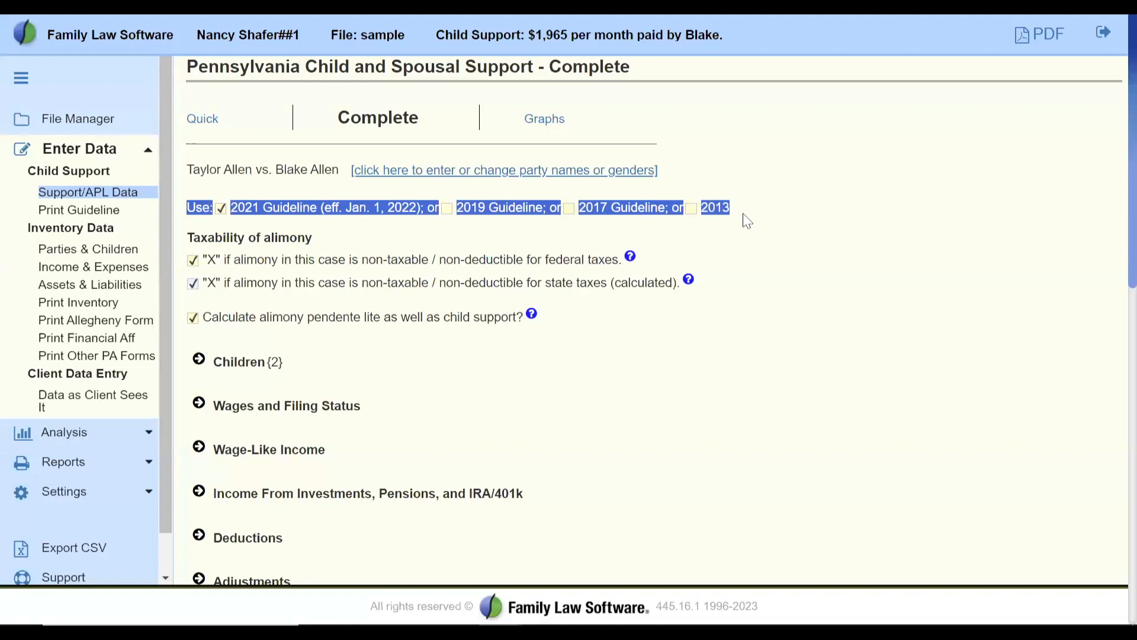
{"action": "left_click", "coordinate": [620, 342]}
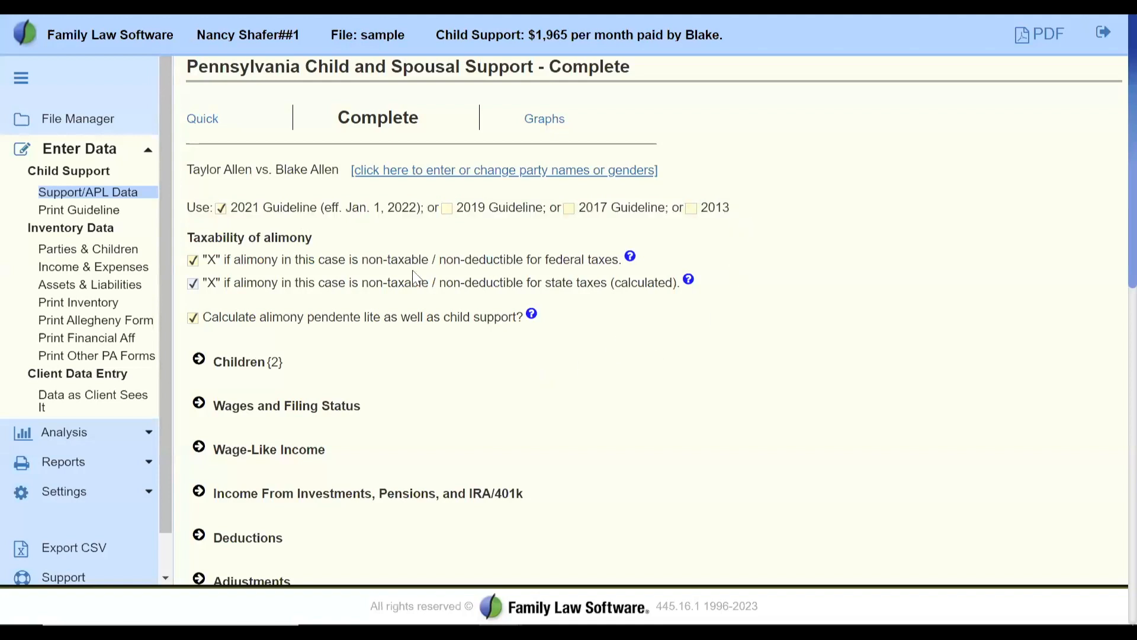
{"action": "left_click_drag", "start_coordinate": [188, 237], "coordinate": [694, 291]}
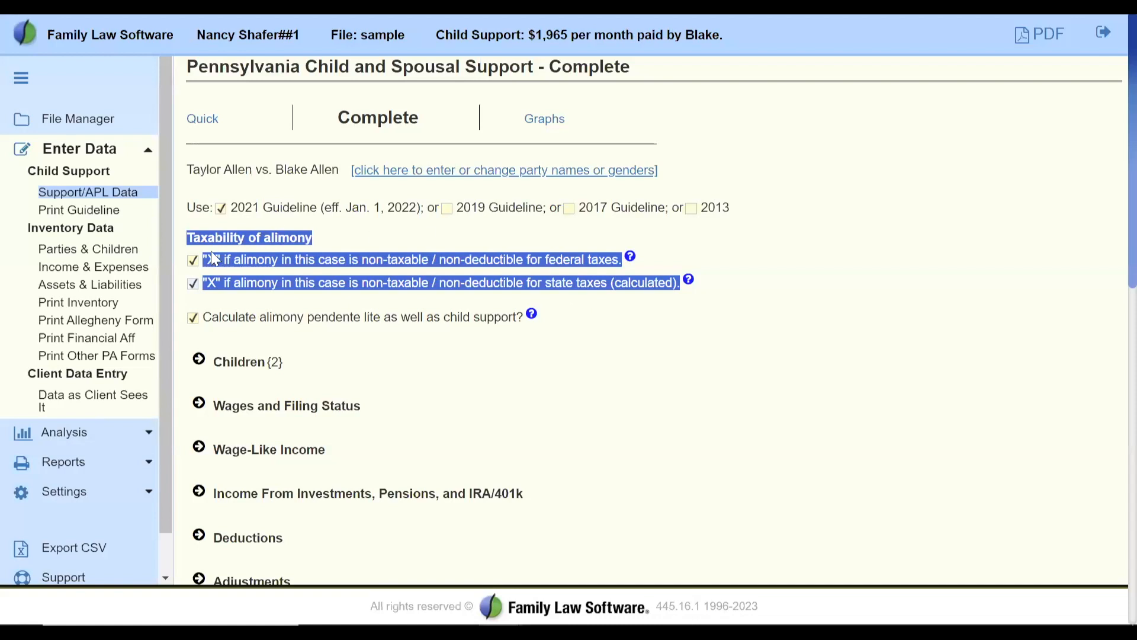
{"action": "left_click", "coordinate": [665, 321]}
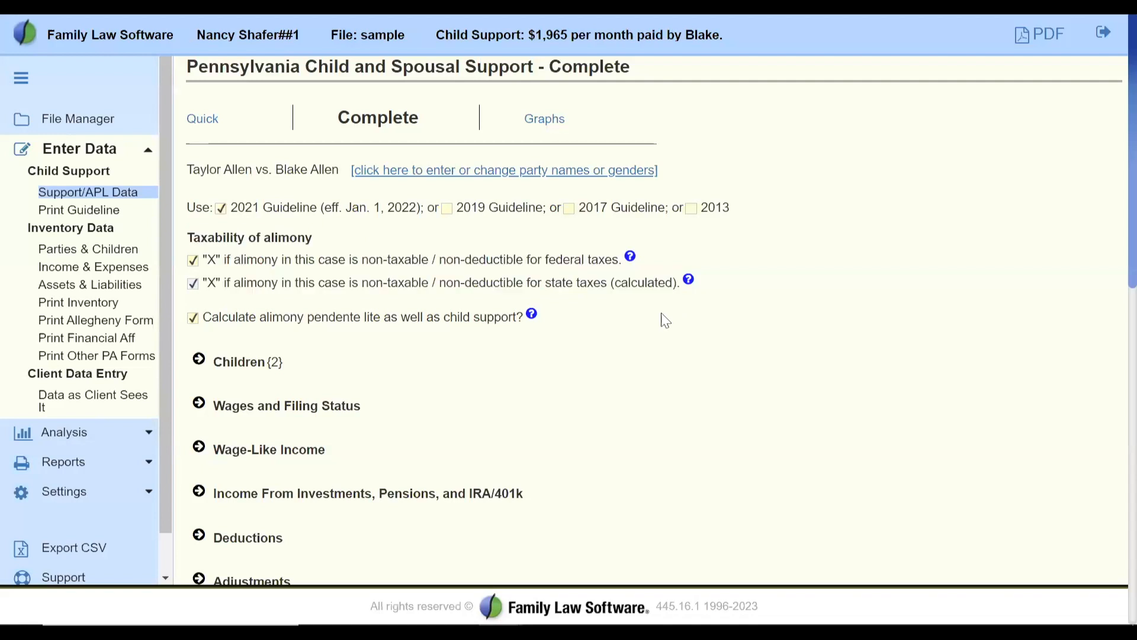
{"action": "scroll", "coordinate": [663, 320], "scroll_direction": "down", "scroll_amount": 2}
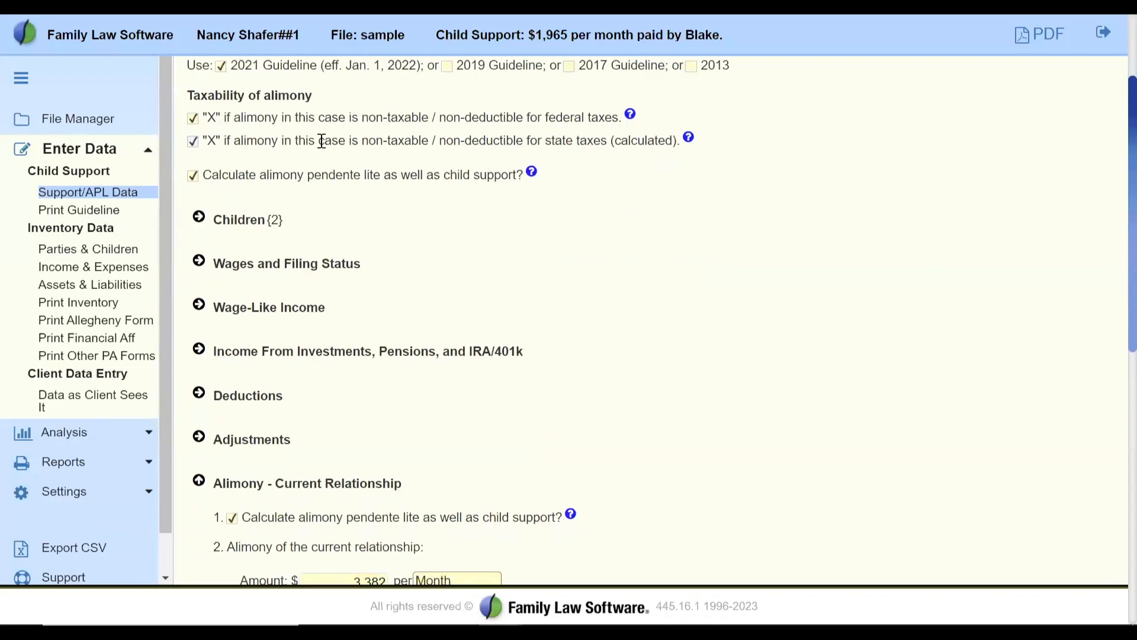
Open the help for calculating alimony pendente lite and read how APL affects the child support calculation and Guideline Worksheet.
{"action": "left_click_drag", "start_coordinate": [203, 175], "coordinate": [527, 185]}
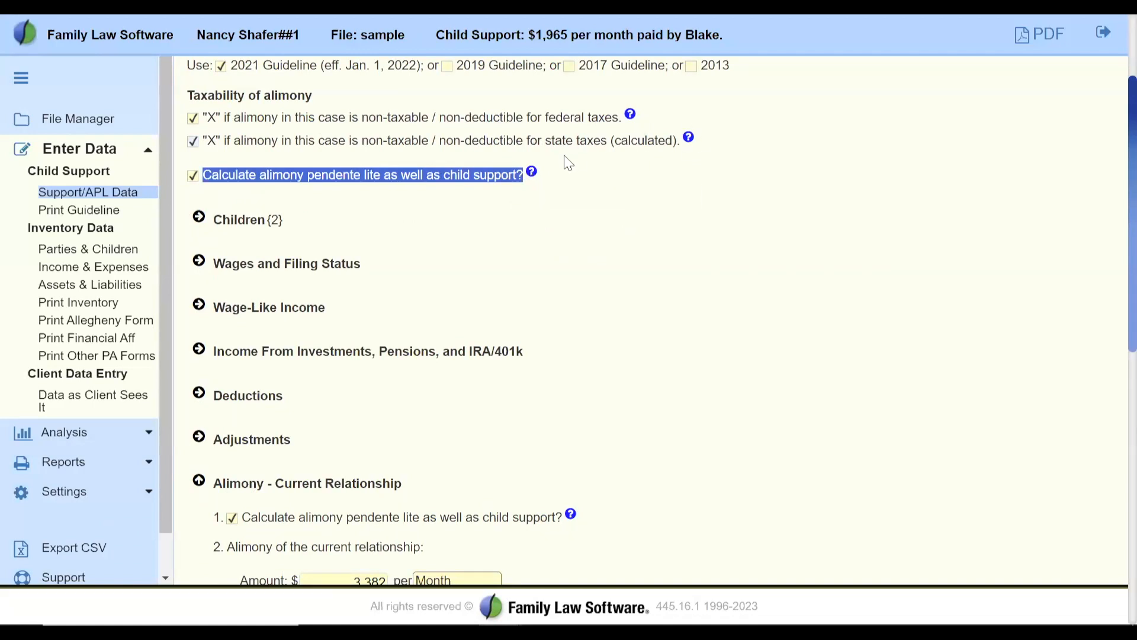
{"action": "left_click", "coordinate": [532, 172]}
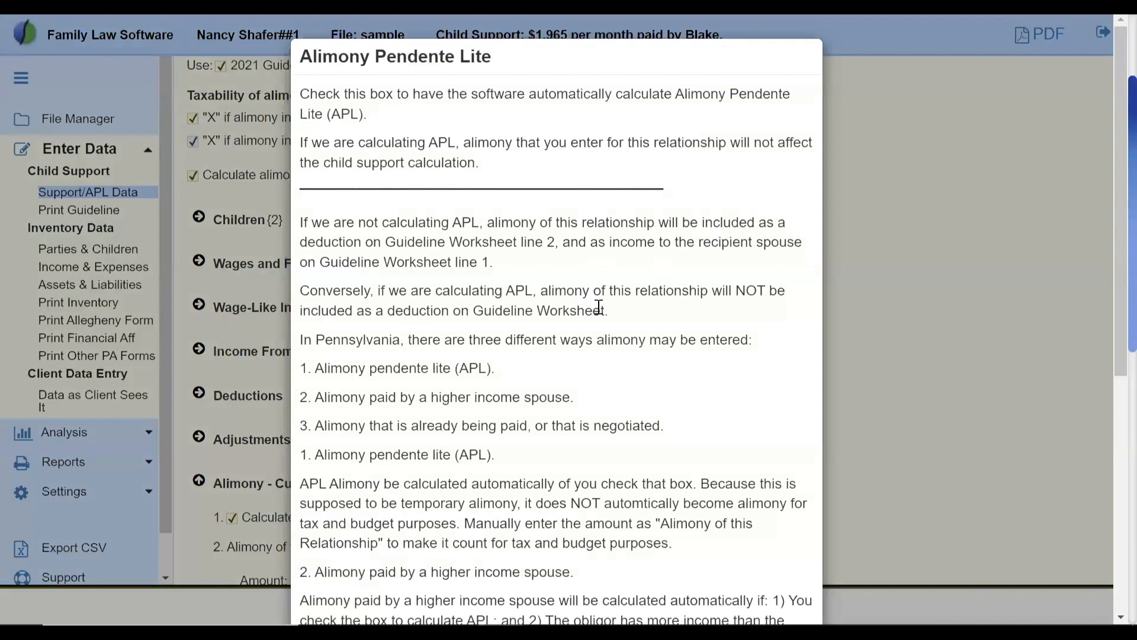
{"action": "left_click_drag", "start_coordinate": [505, 96], "coordinate": [801, 107]}
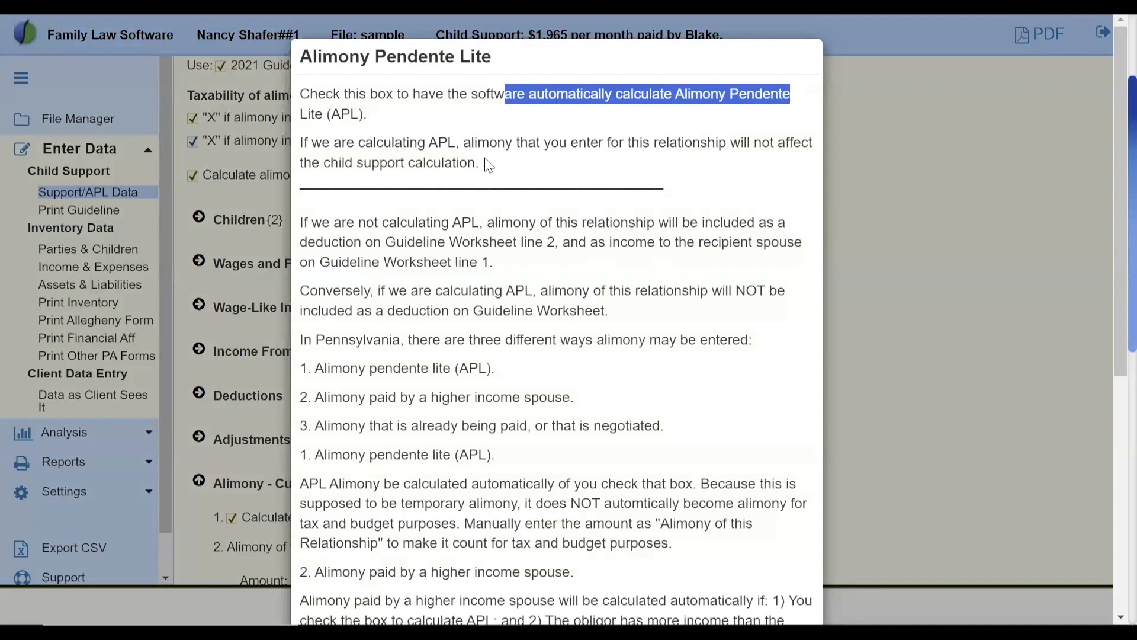
{"action": "left_click", "coordinate": [458, 241]}
{"action": "left_click_drag", "start_coordinate": [355, 226], "coordinate": [687, 271]}
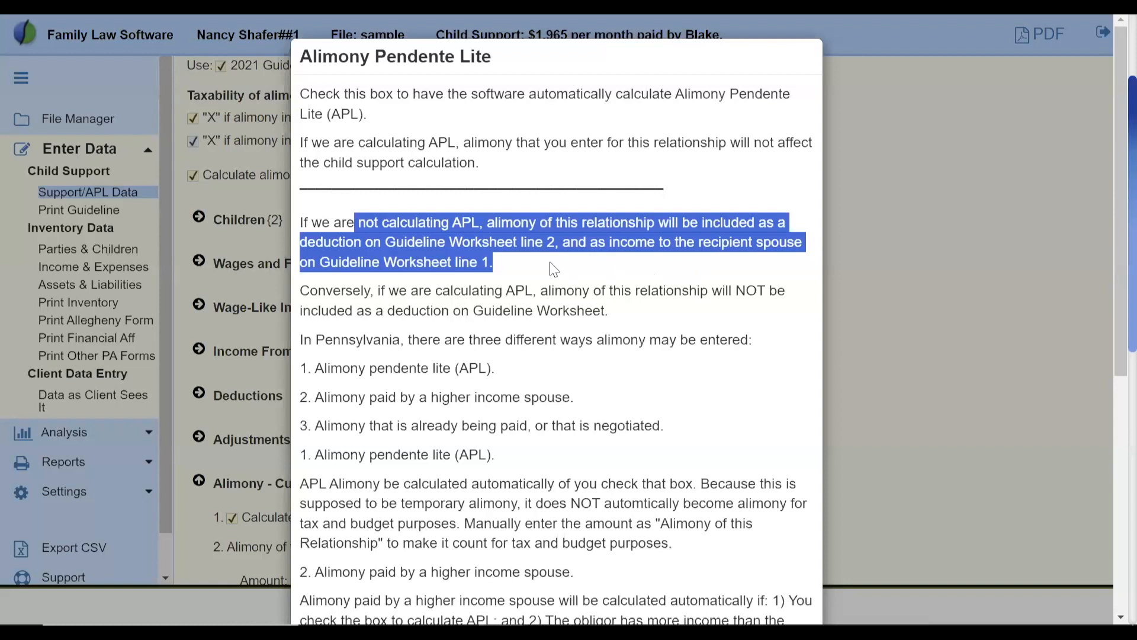
{"action": "left_click", "coordinate": [519, 304]}
{"action": "left_click_drag", "start_coordinate": [389, 290], "coordinate": [783, 311]}
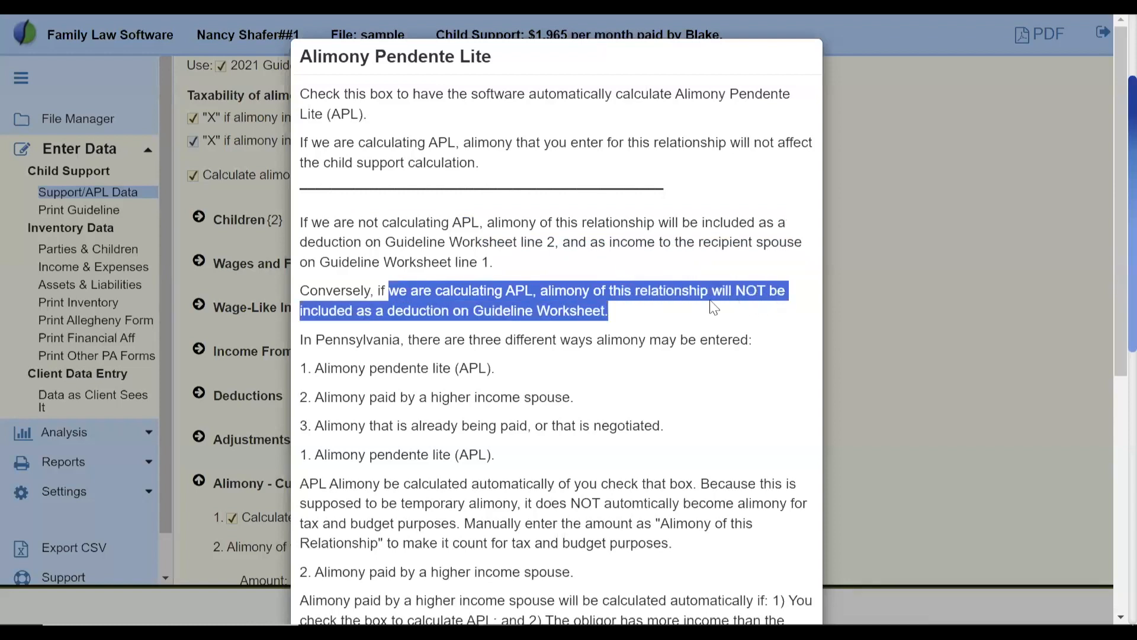
{"action": "left_click", "coordinate": [645, 319]}
Read the help text on the three ways alimony may be entered in Pennsylvania, and close the help.
{"action": "scroll", "coordinate": [644, 320], "scroll_direction": "down", "scroll_amount": 3}
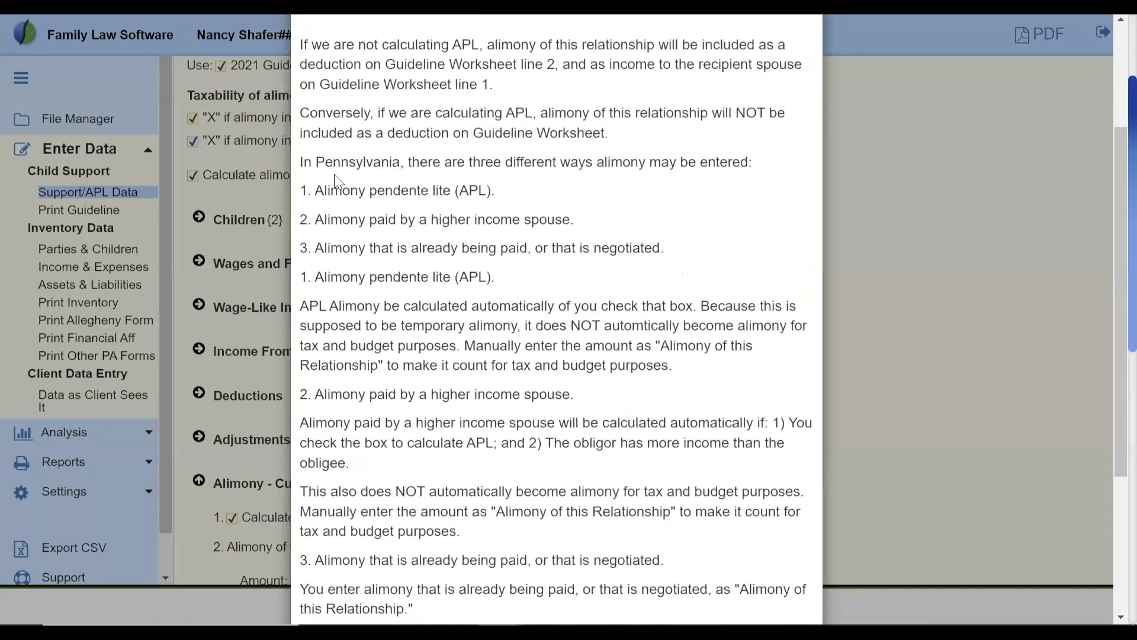
{"action": "left_click_drag", "start_coordinate": [302, 159], "coordinate": [674, 259]}
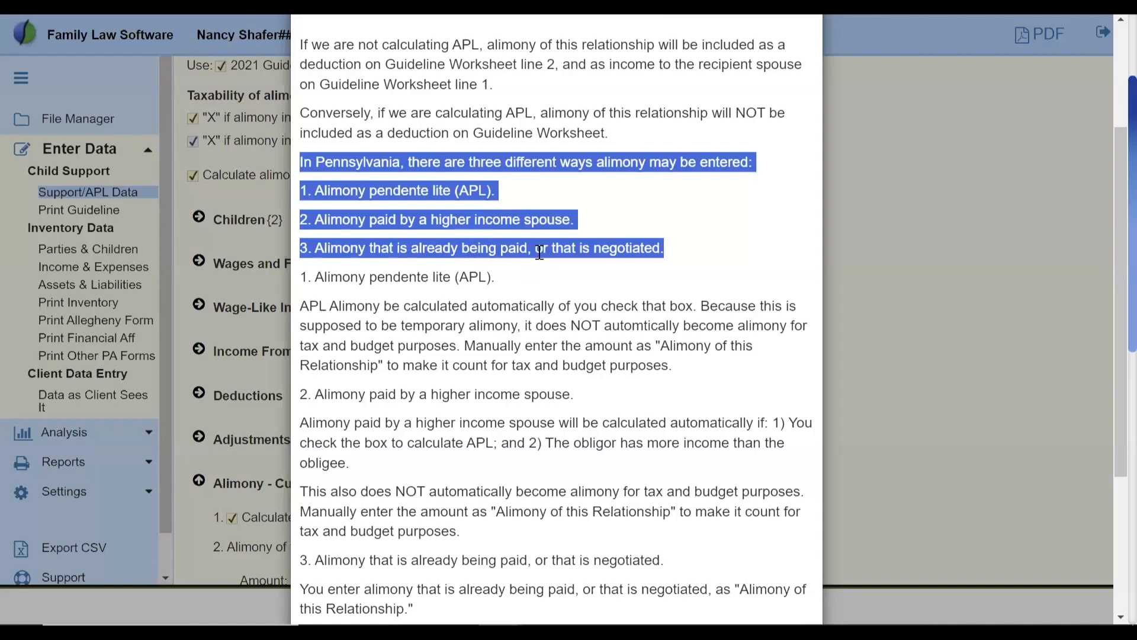
{"action": "left_click", "coordinate": [532, 282]}
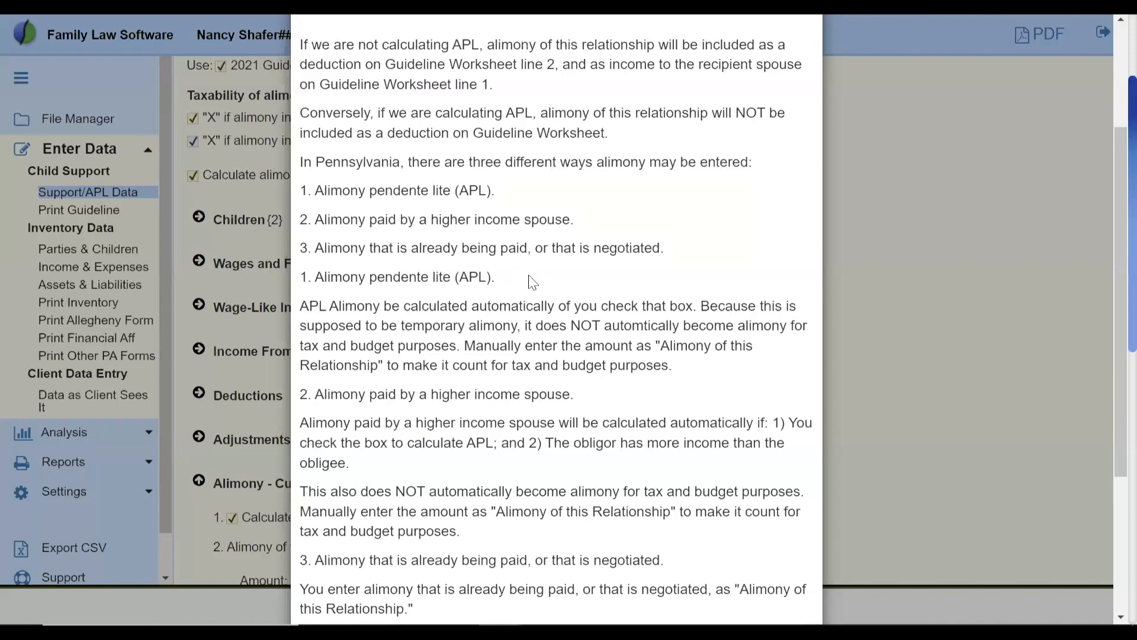
{"action": "scroll", "coordinate": [532, 283], "scroll_direction": "down", "scroll_amount": 5}
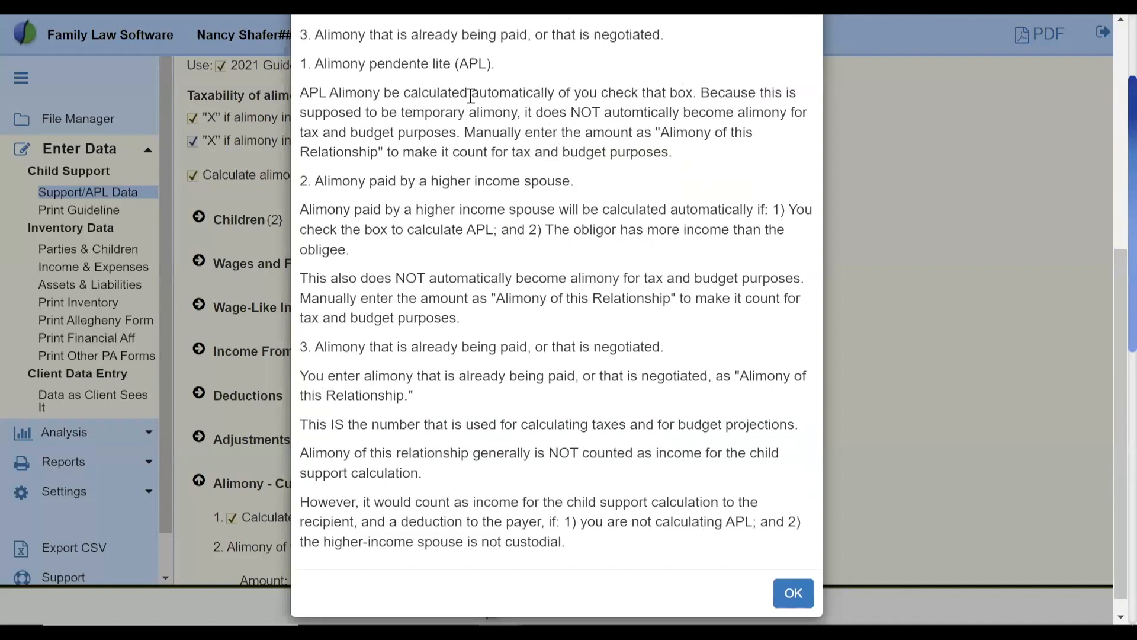
{"action": "left_click_drag", "start_coordinate": [330, 92], "coordinate": [452, 93]}
{"action": "left_click_drag", "start_coordinate": [565, 113], "coordinate": [635, 188]}
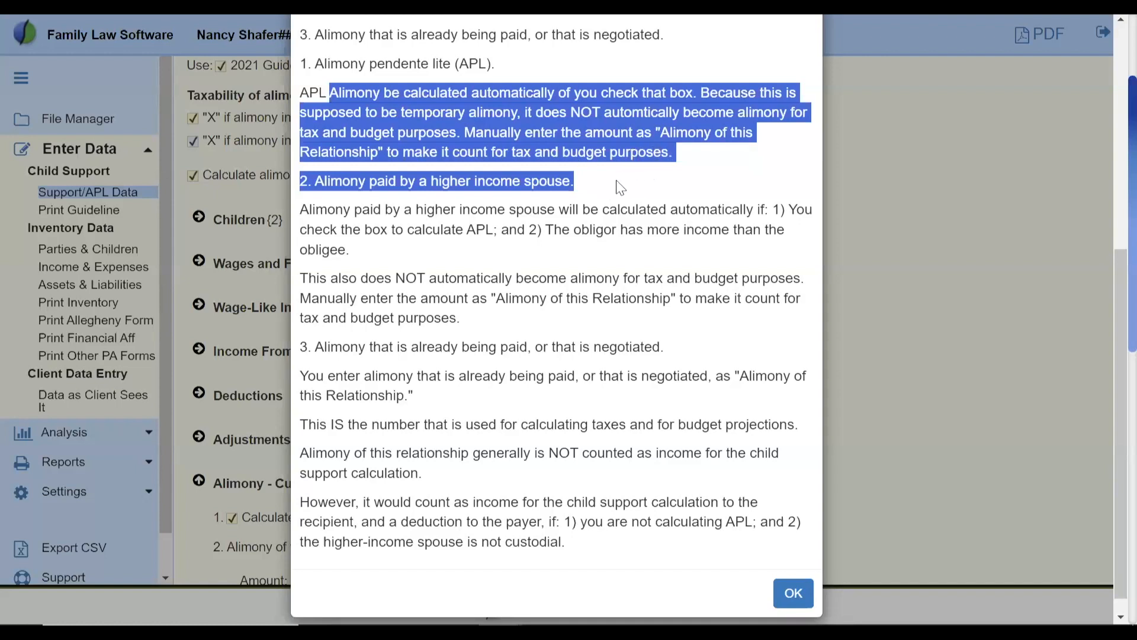
{"action": "left_click", "coordinate": [556, 223]}
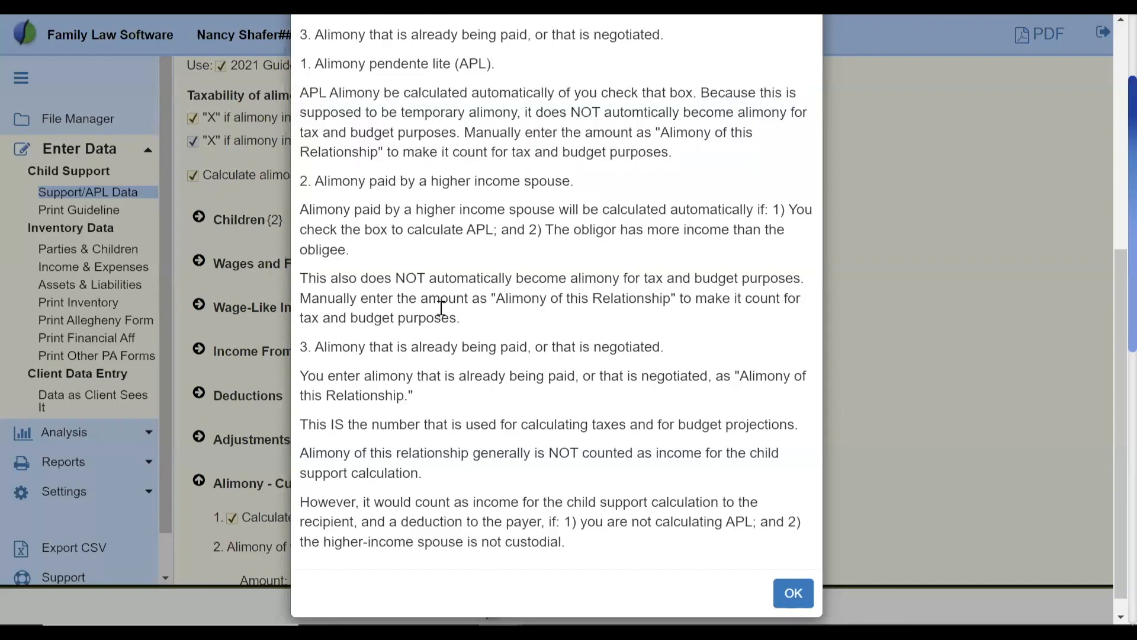
{"action": "left_click", "coordinate": [782, 597]}
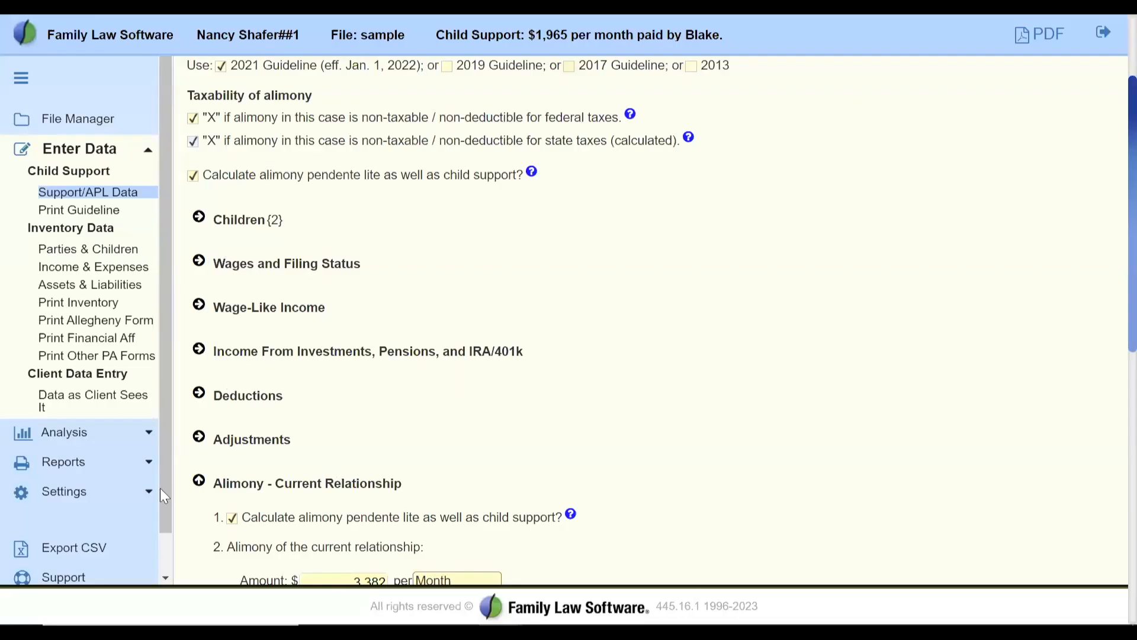
Collapse the Alimony - Current Relationship section and expand the Children section.
{"action": "left_click", "coordinate": [209, 490]}
{"action": "left_click", "coordinate": [199, 479]}
{"action": "scroll", "coordinate": [477, 164], "scroll_direction": "up", "scroll_amount": 7}
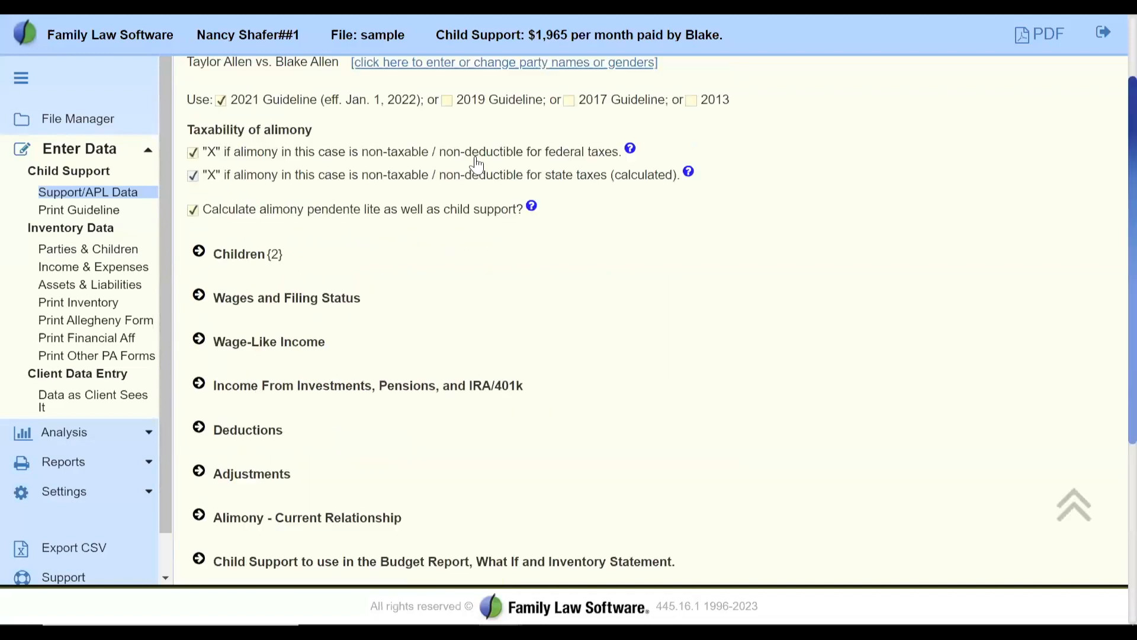
{"action": "left_click_drag", "start_coordinate": [229, 317], "coordinate": [485, 319]}
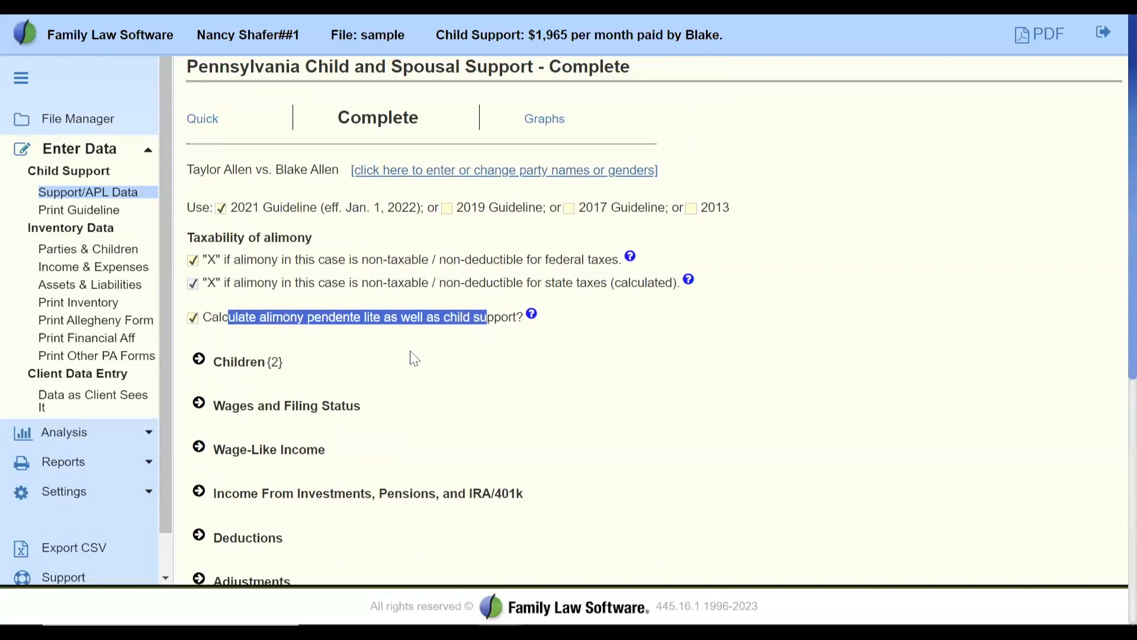
{"action": "left_click", "coordinate": [201, 368]}
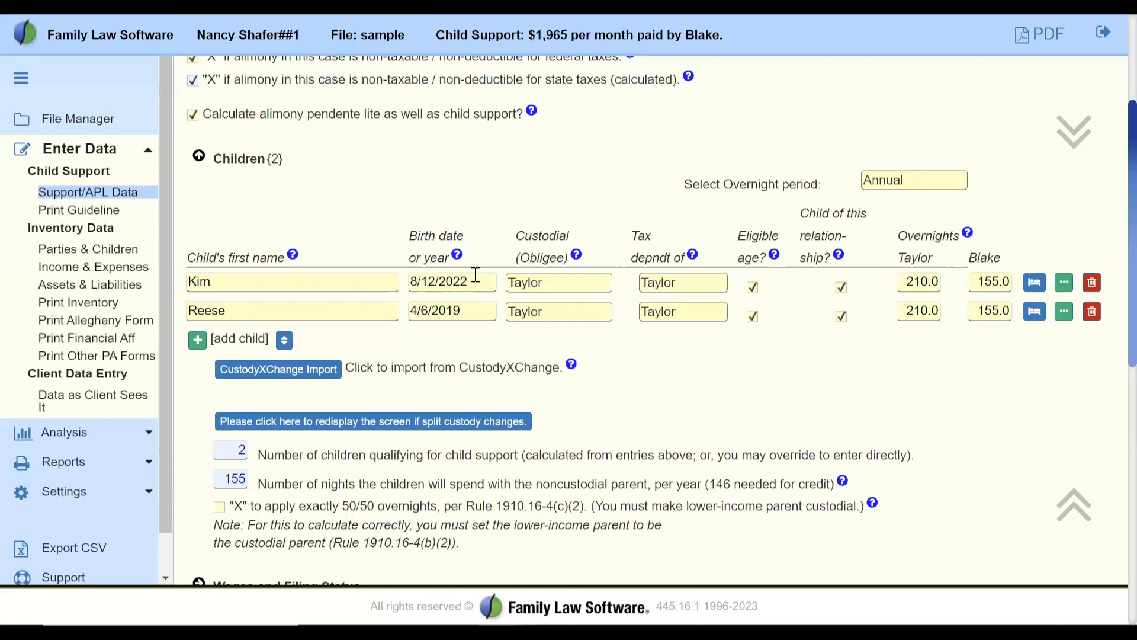
Examine the children's birth date entries and the available custodial parent (obligee) choices for the first child.
{"action": "left_click_drag", "start_coordinate": [408, 235], "coordinate": [472, 242]}
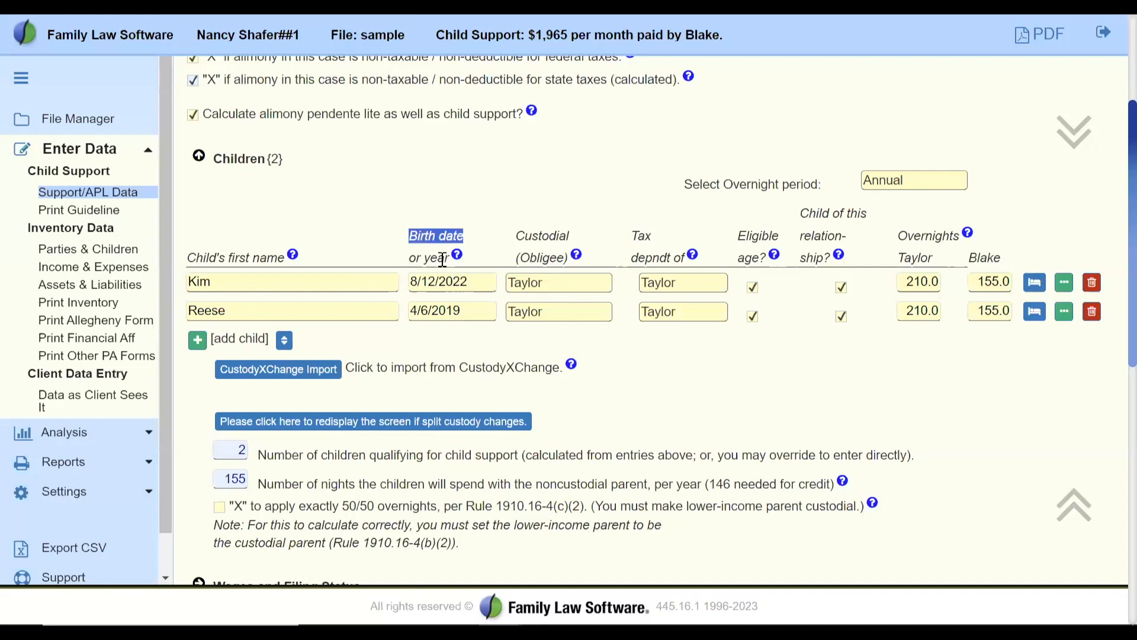
{"action": "left_click_drag", "start_coordinate": [401, 272], "coordinate": [375, 276]}
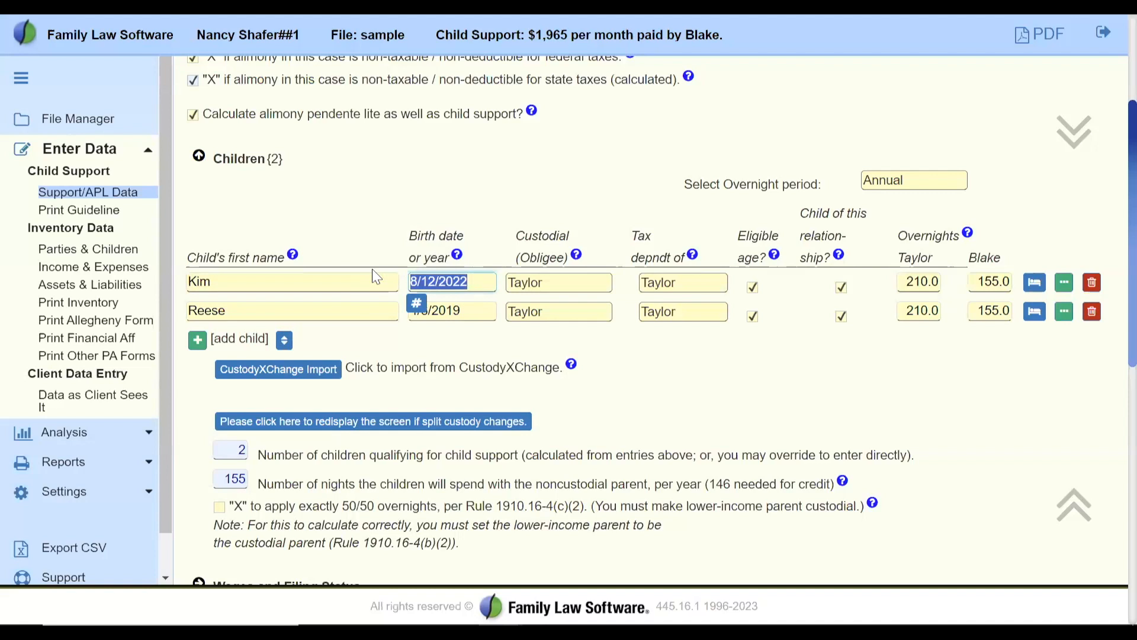
{"action": "left_click", "coordinate": [477, 282]}
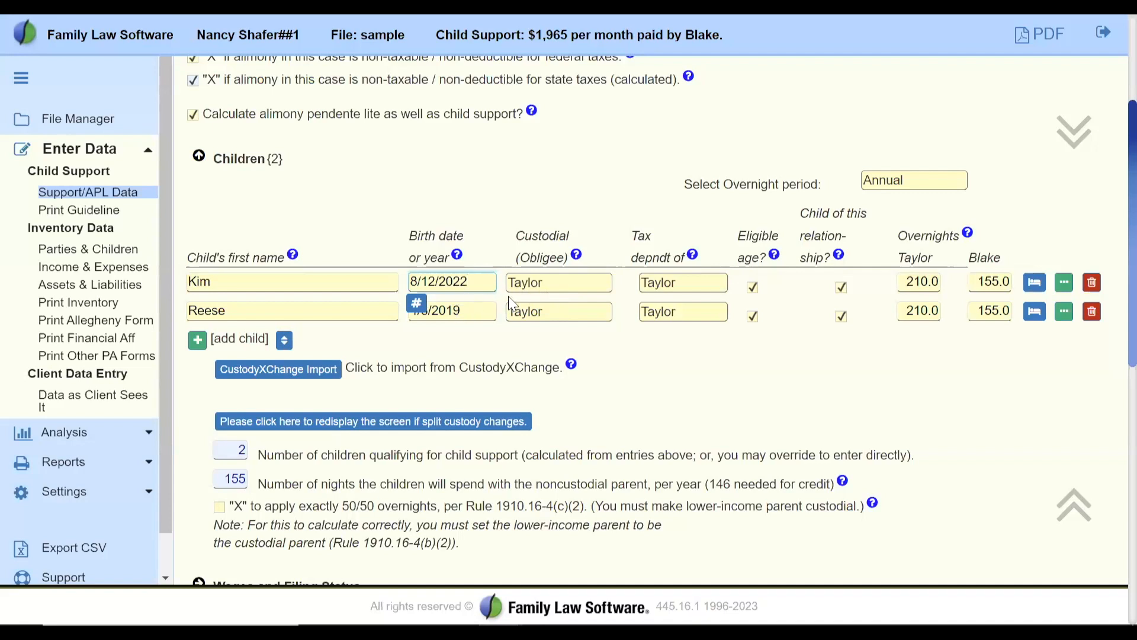
{"action": "left_click", "coordinate": [517, 237]}
{"action": "left_click_drag", "start_coordinate": [517, 237], "coordinate": [573, 240]}
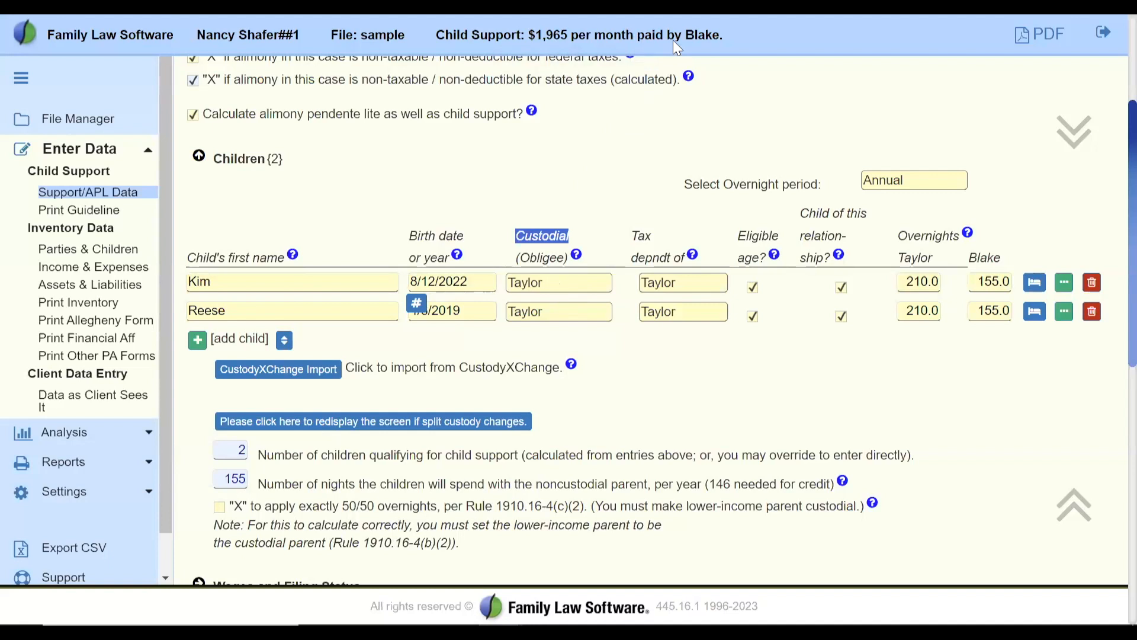
{"action": "left_click", "coordinate": [550, 287]}
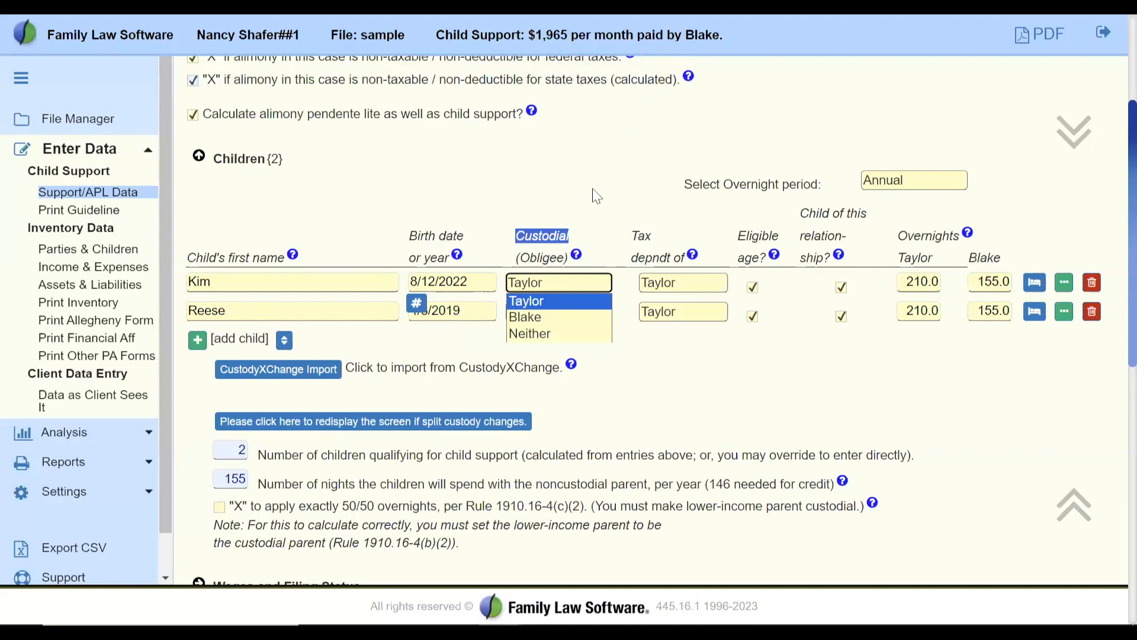
{"action": "left_click", "coordinate": [572, 278]}
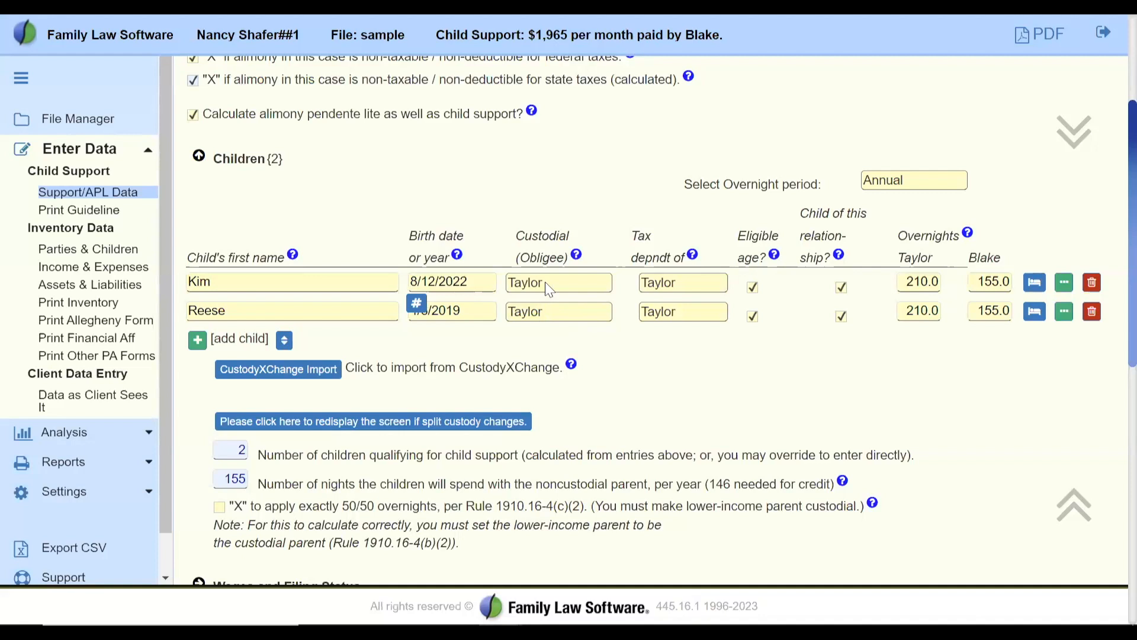
Examine the tax dependent and eligible age columns of the children table.
{"action": "left_click_drag", "start_coordinate": [638, 235], "coordinate": [653, 252]}
{"action": "left_click", "coordinate": [654, 252]}
{"action": "left_click_drag", "start_coordinate": [667, 257], "coordinate": [631, 257]}
{"action": "left_click_drag", "start_coordinate": [751, 237], "coordinate": [769, 252]}
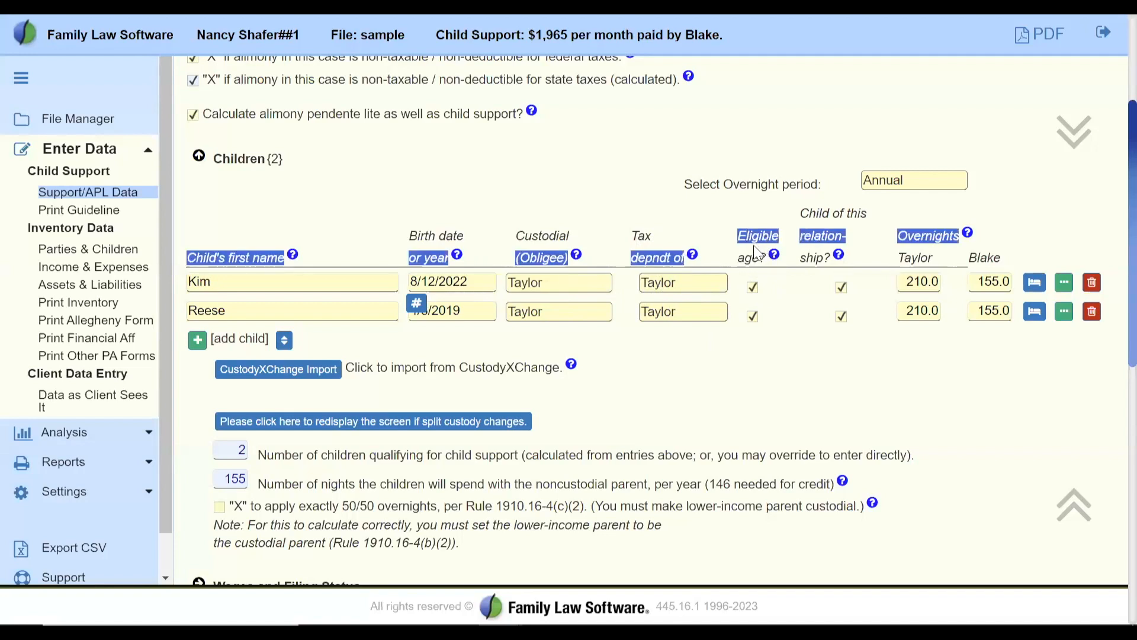
Try an adult's birth year for the first child to test the eligible age setting.
{"action": "left_click", "coordinate": [751, 239]}
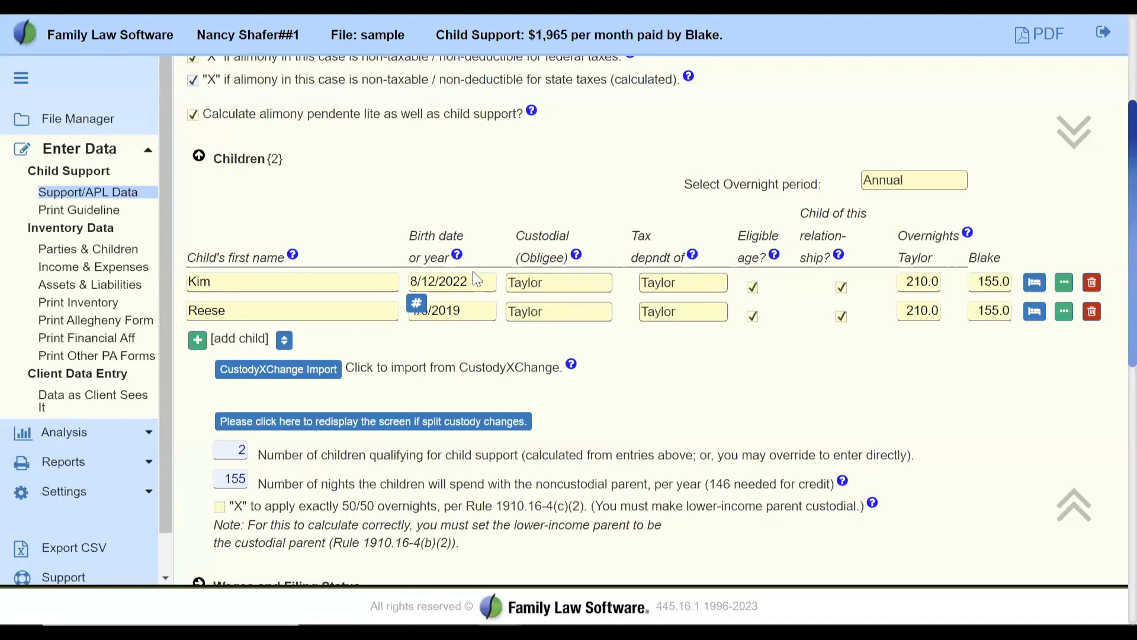
{"action": "left_click_drag", "start_coordinate": [471, 280], "coordinate": [452, 281]}
{"action": "type", "text": "02"}
{"action": "key", "text": "Tab"}
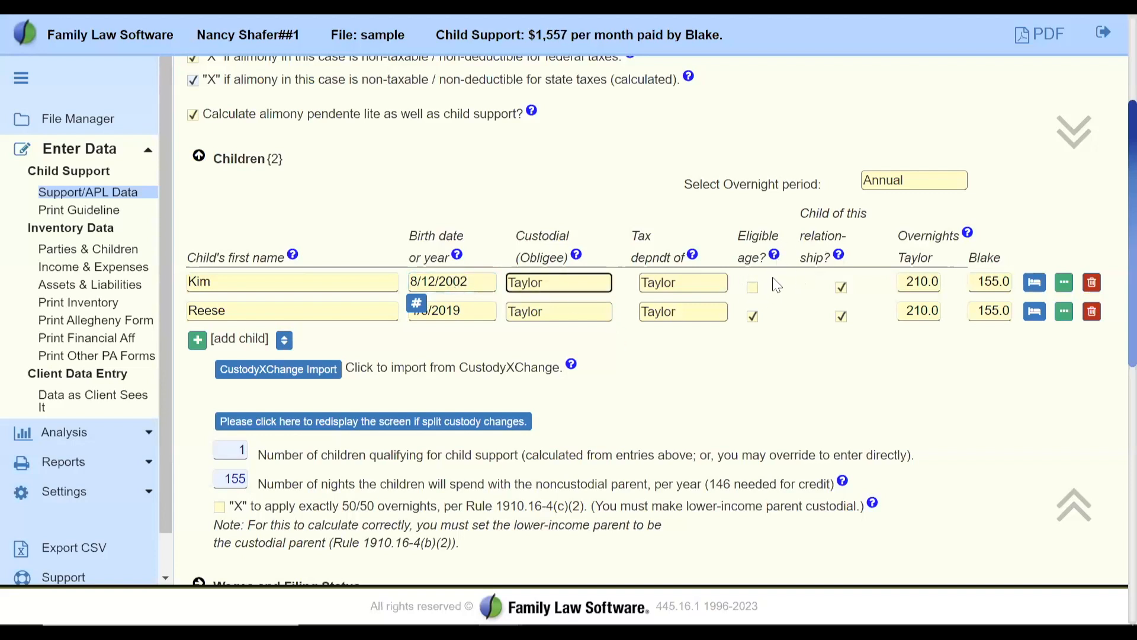
{"action": "left_click", "coordinate": [752, 287]}
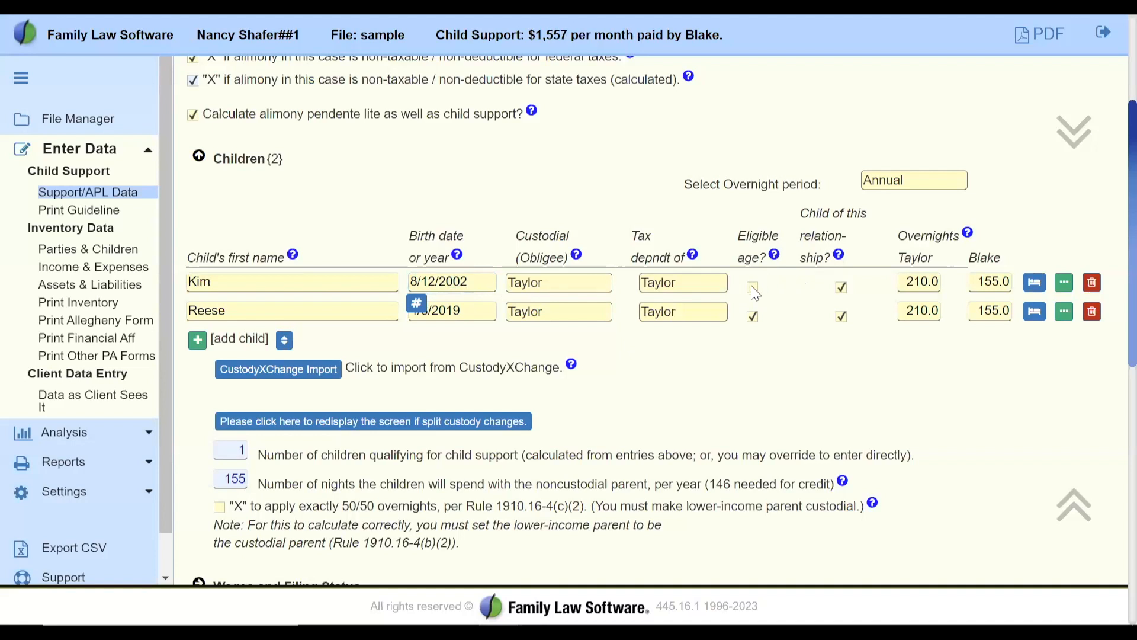
Restore the first child's original birth year.
{"action": "left_click", "coordinate": [460, 285]}
{"action": "key", "text": "BackSpace"}
{"action": "type", "text": "2"}
{"action": "key", "text": "Tab"}
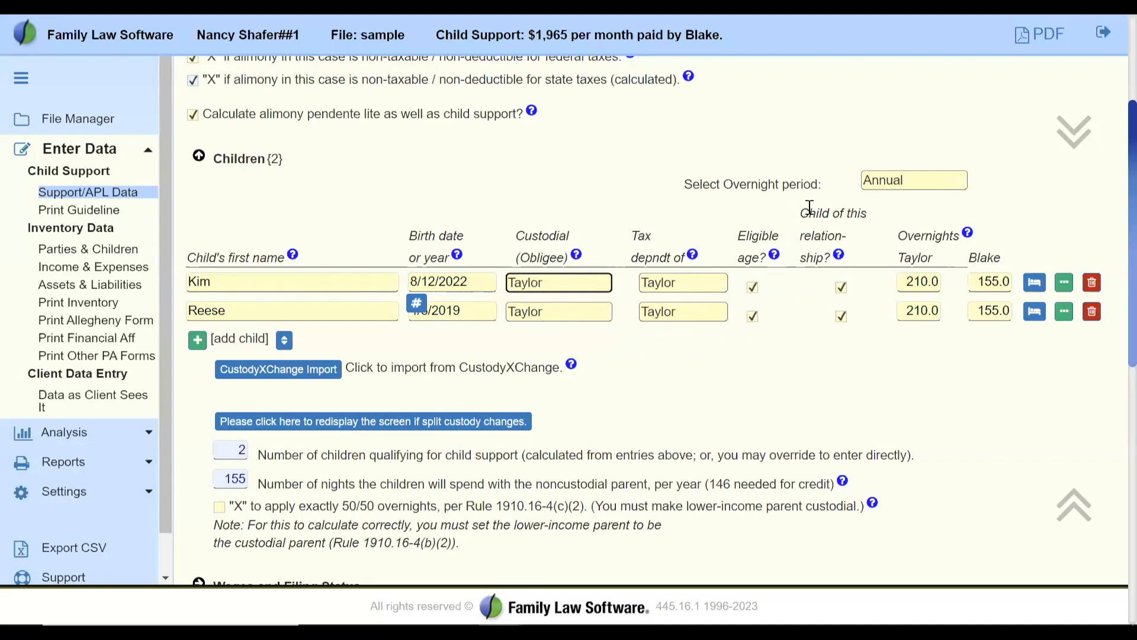
Add a third child who is not a child of this relationship and enter the child's first name.
{"action": "left_click_drag", "start_coordinate": [801, 212], "coordinate": [842, 212]}
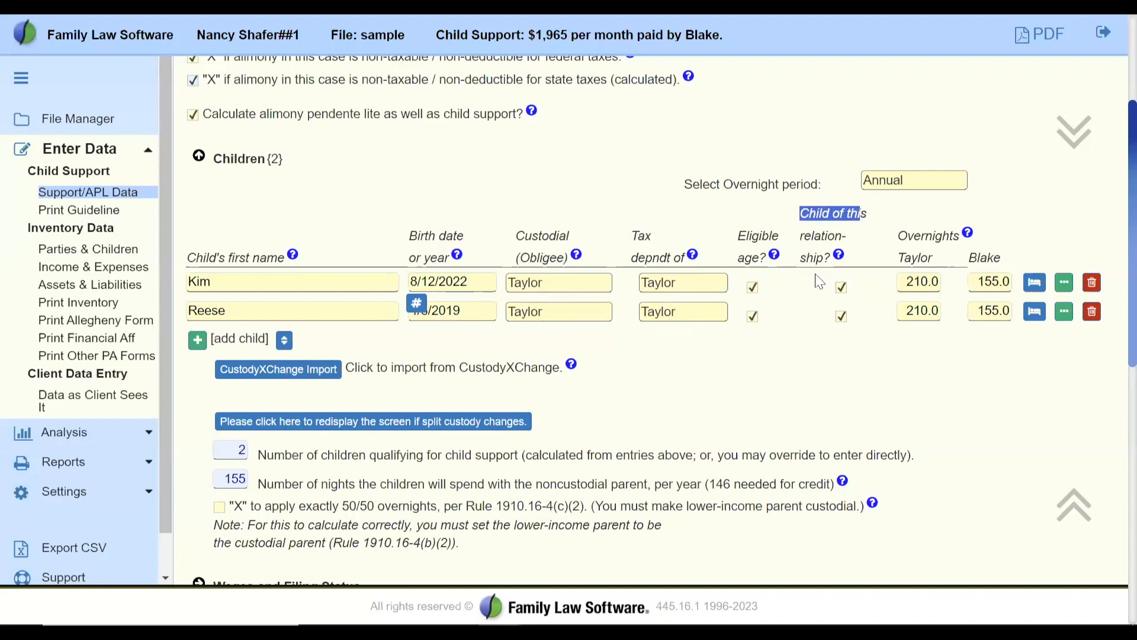
{"action": "left_click", "coordinate": [195, 343]}
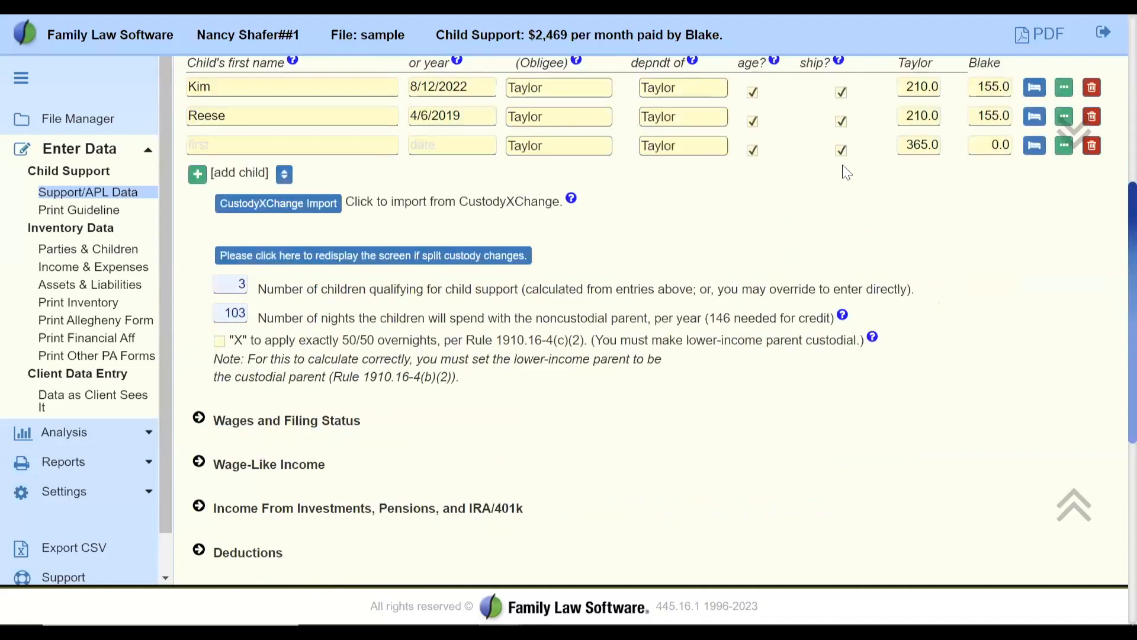
{"action": "left_click", "coordinate": [841, 150]}
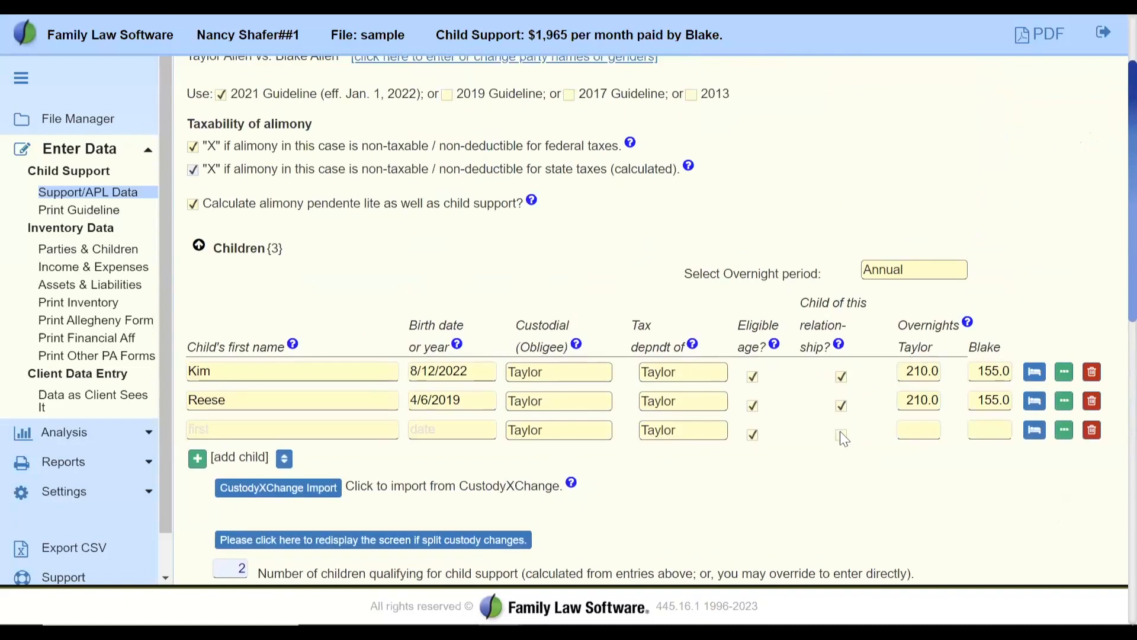
{"action": "left_click", "coordinate": [295, 429]}
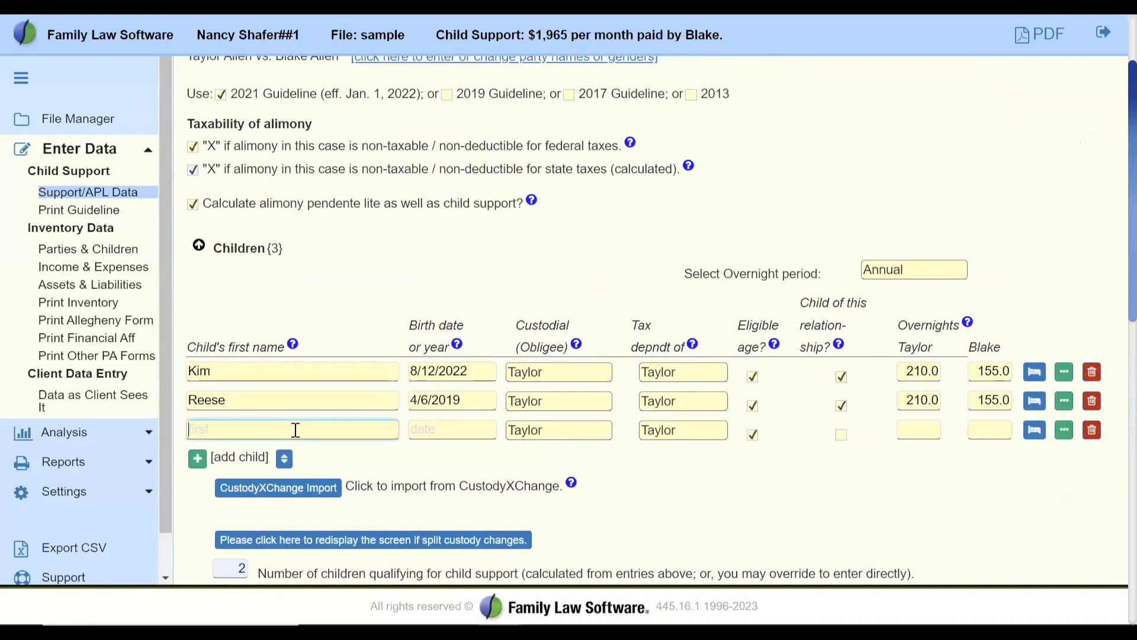
{"action": "key", "text": "Tab"}
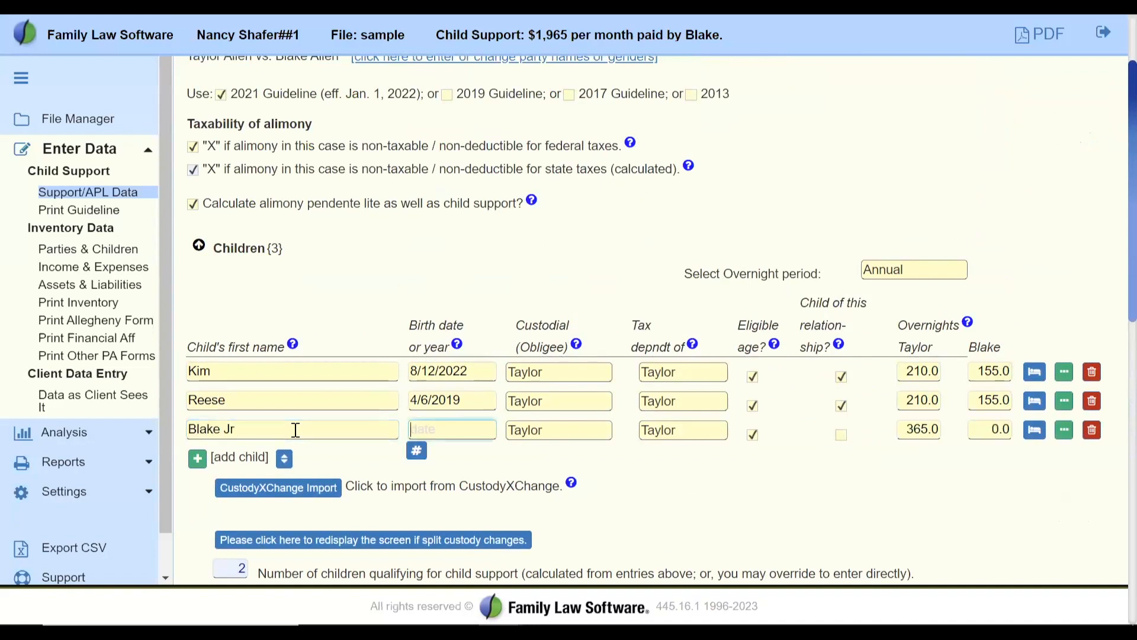
Enter the third child's birth year and make the paying parent the child's custodial parent.
{"action": "type", "text": "2023"}
{"action": "key", "text": "Tab"}
{"action": "key", "text": "b"}
{"action": "key", "text": "Tab"}
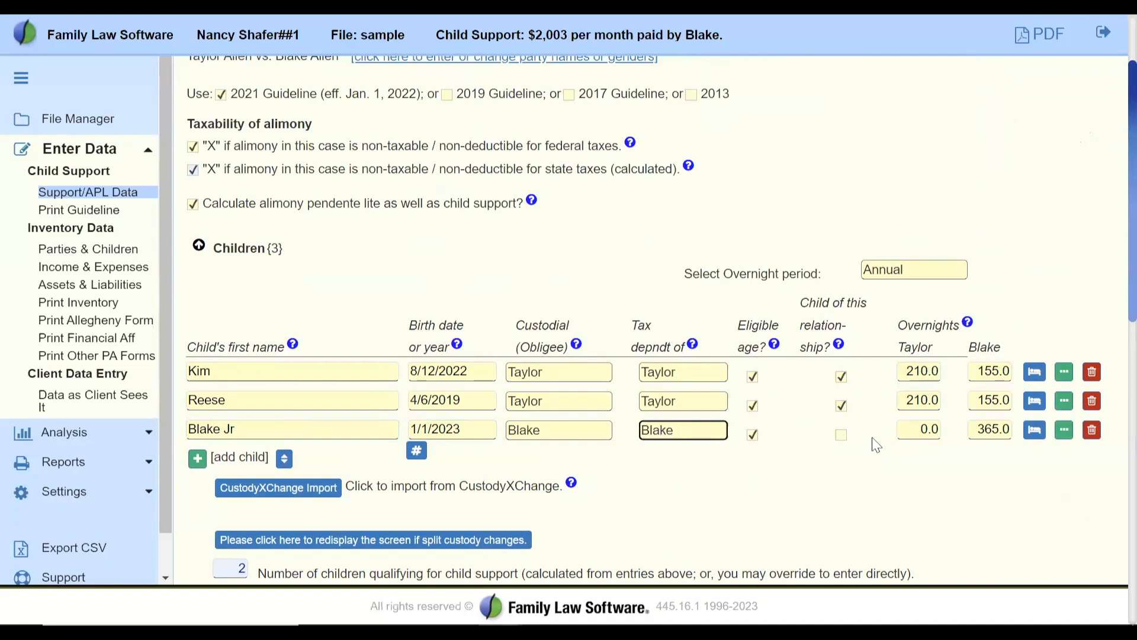
Set the third child's tax dependent choice to Neither, leaving the child outside this relationship.
{"action": "left_click", "coordinate": [841, 436]}
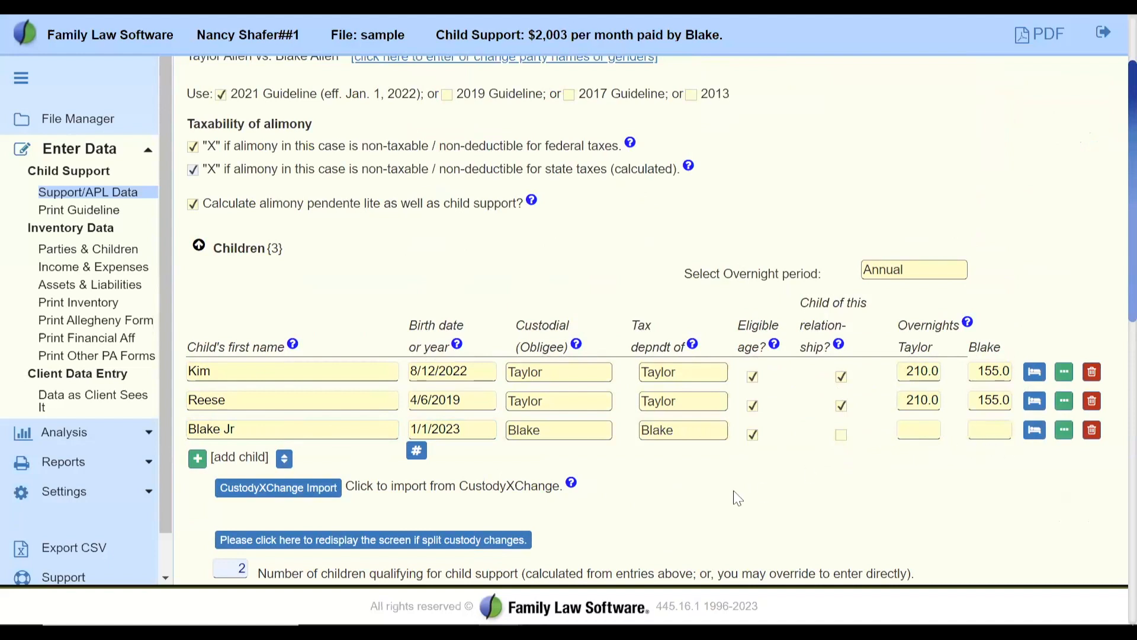
{"action": "left_click", "coordinate": [686, 436]}
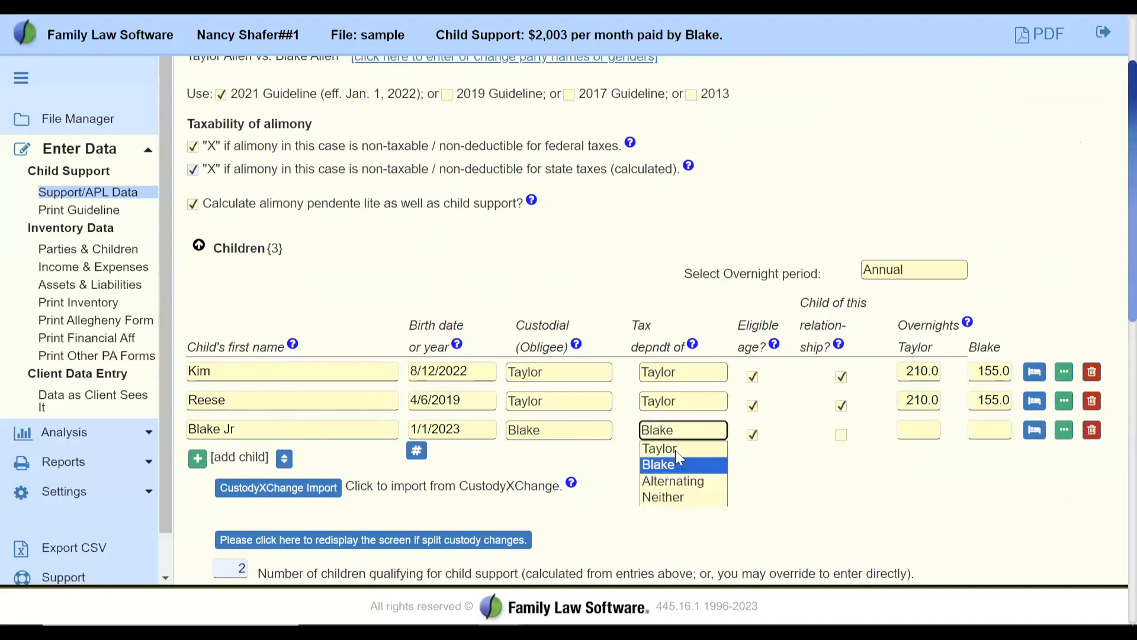
{"action": "left_click", "coordinate": [673, 500]}
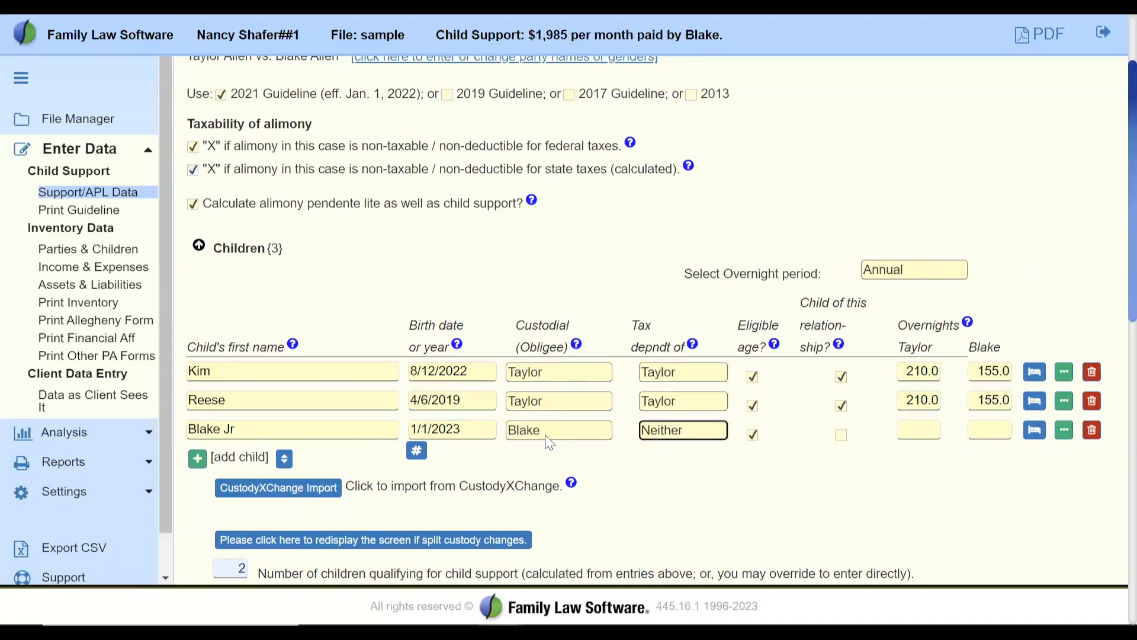
{"action": "left_click", "coordinate": [641, 479]}
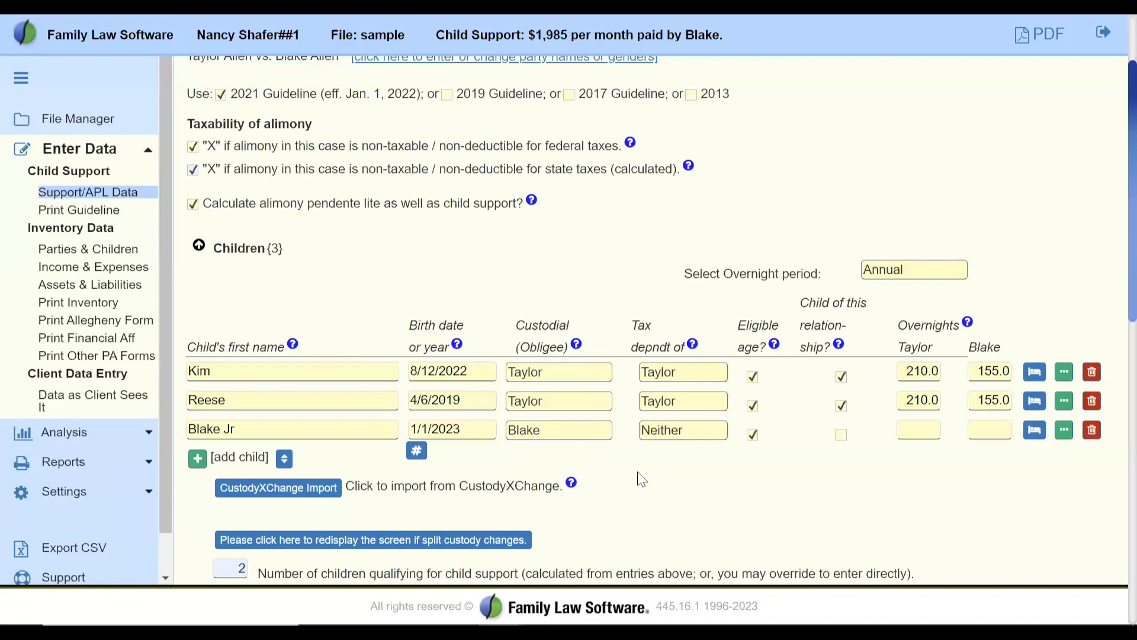
Try split custody by making the paying parent the second child's custodial parent.
{"action": "scroll", "coordinate": [641, 479], "scroll_direction": "down", "scroll_amount": 2}
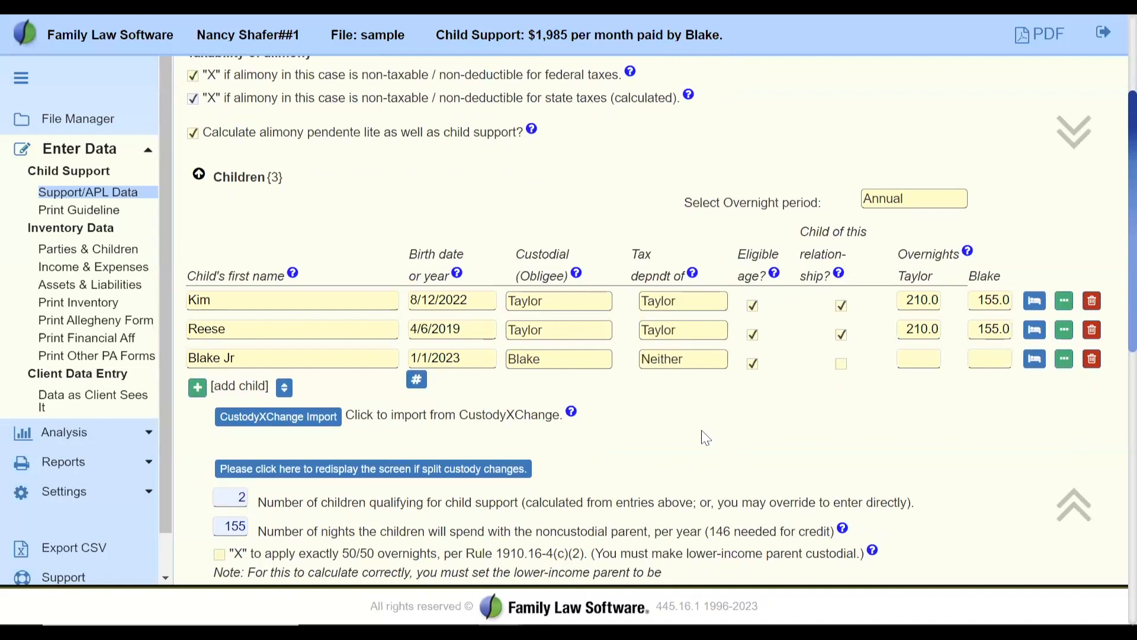
{"action": "scroll", "coordinate": [705, 439], "scroll_direction": "down", "scroll_amount": 3}
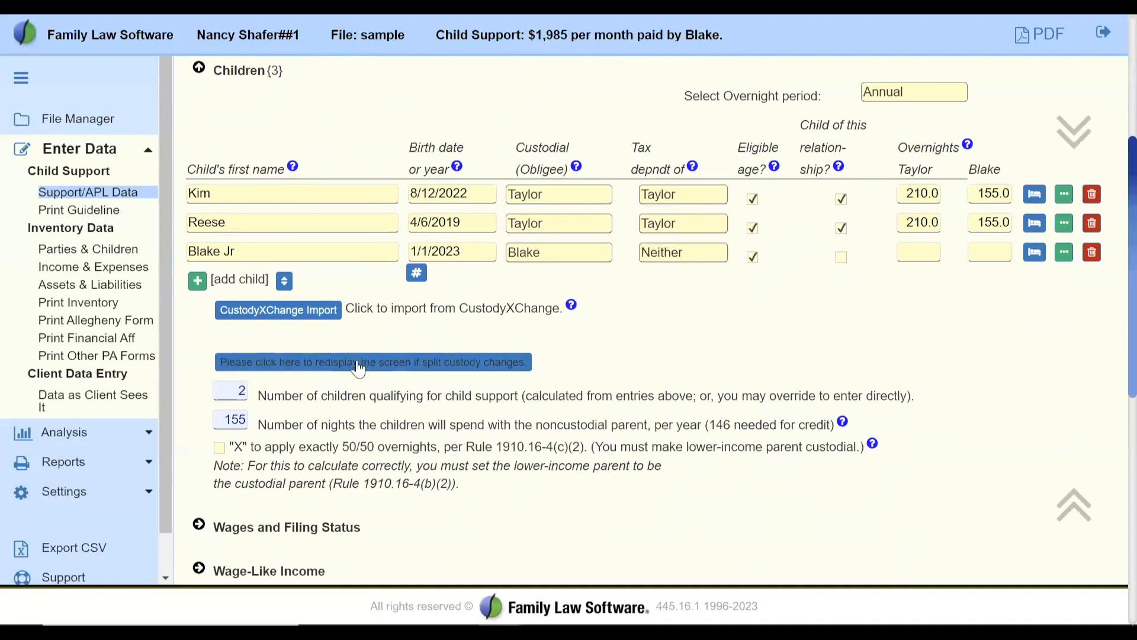
{"action": "left_click", "coordinate": [384, 360]}
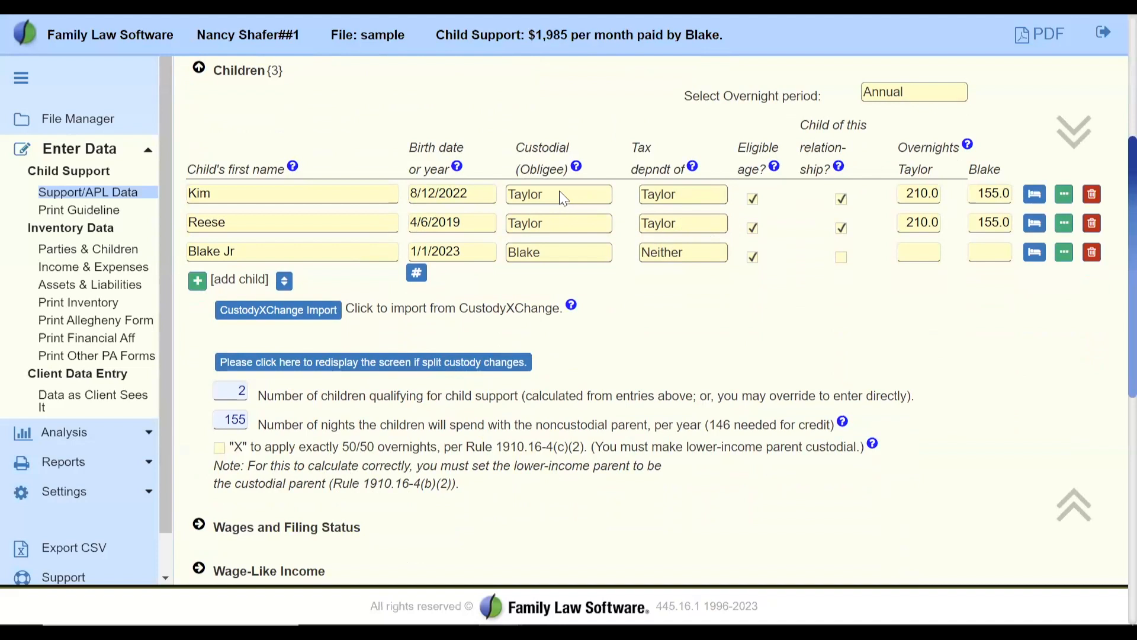
{"action": "left_click", "coordinate": [557, 228]}
{"action": "left_click", "coordinate": [537, 253]}
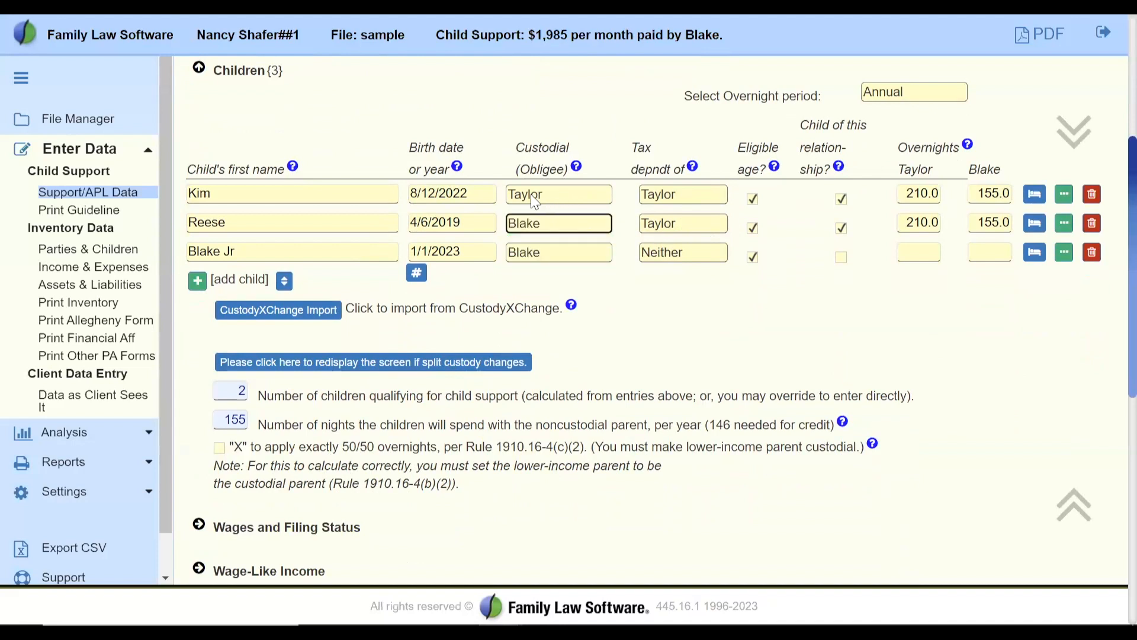
Give the paying parent 210 of the second child's overnights and redisplay the form to review the split custody entries.
{"action": "left_click", "coordinate": [904, 226]}
{"action": "type", "text": "210"}
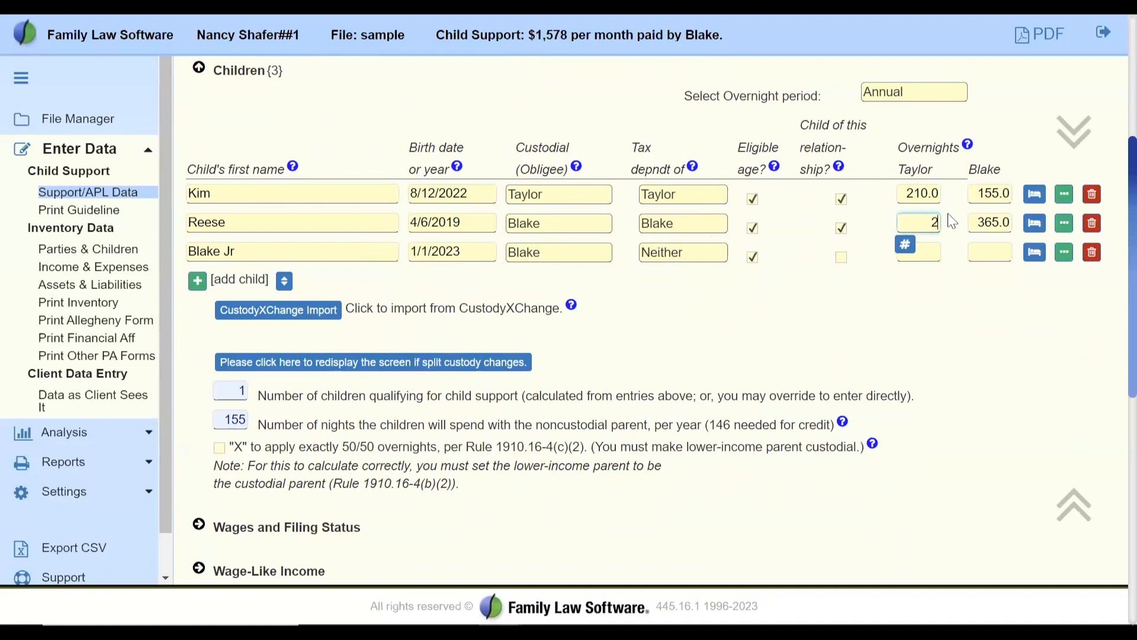
{"action": "key", "text": "Tab"}
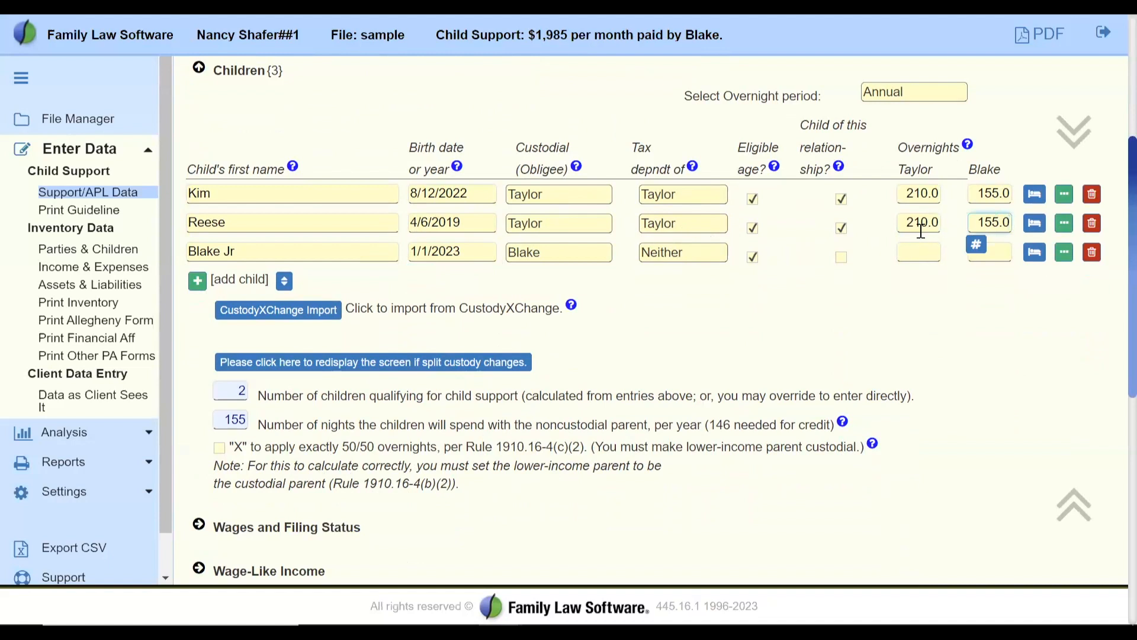
{"action": "left_click_drag", "start_coordinate": [975, 222], "coordinate": [1029, 219]}
{"action": "type", "text": "210"}
{"action": "left_click", "coordinate": [1044, 224]}
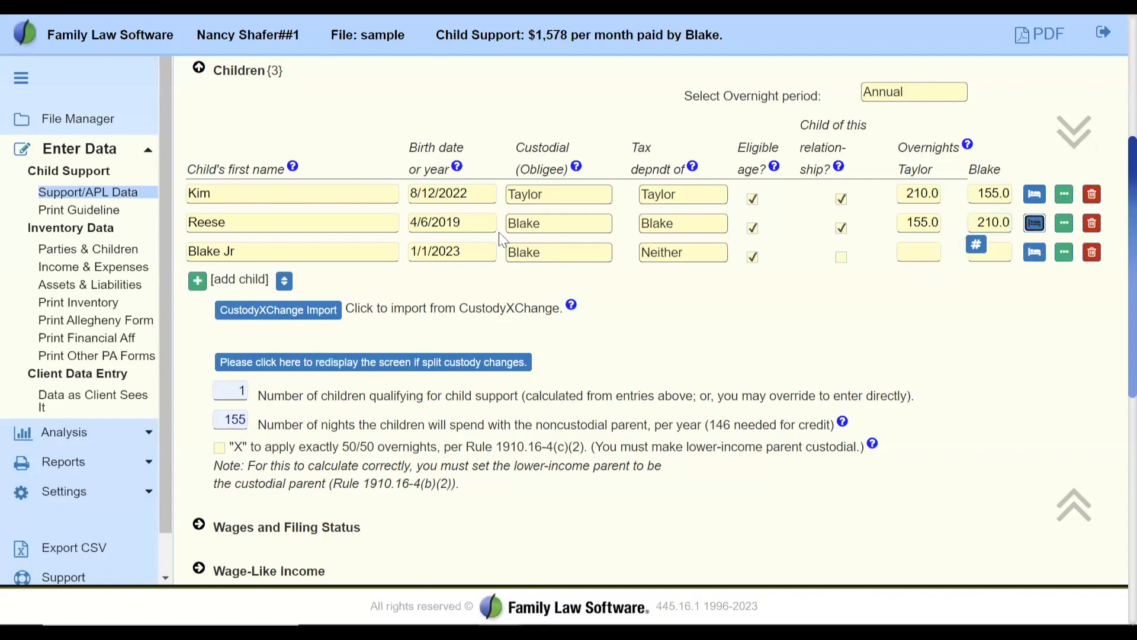
{"action": "left_click", "coordinate": [419, 361]}
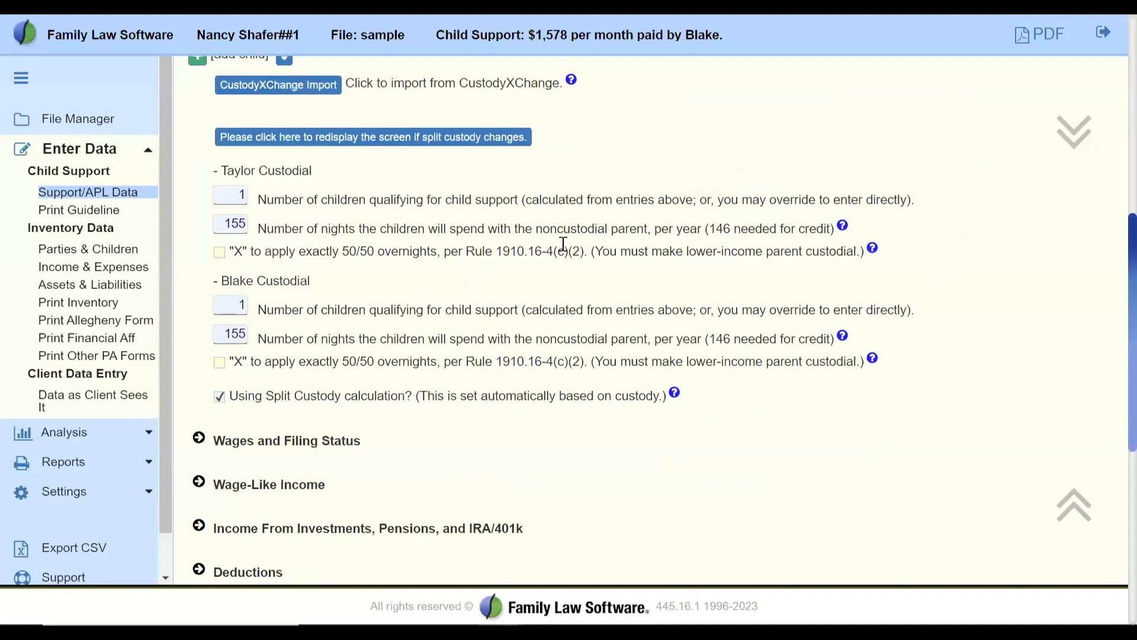
{"action": "scroll", "coordinate": [563, 243], "scroll_direction": "up", "scroll_amount": 8}
{"action": "scroll", "coordinate": [512, 312], "scroll_direction": "down", "scroll_amount": 6}
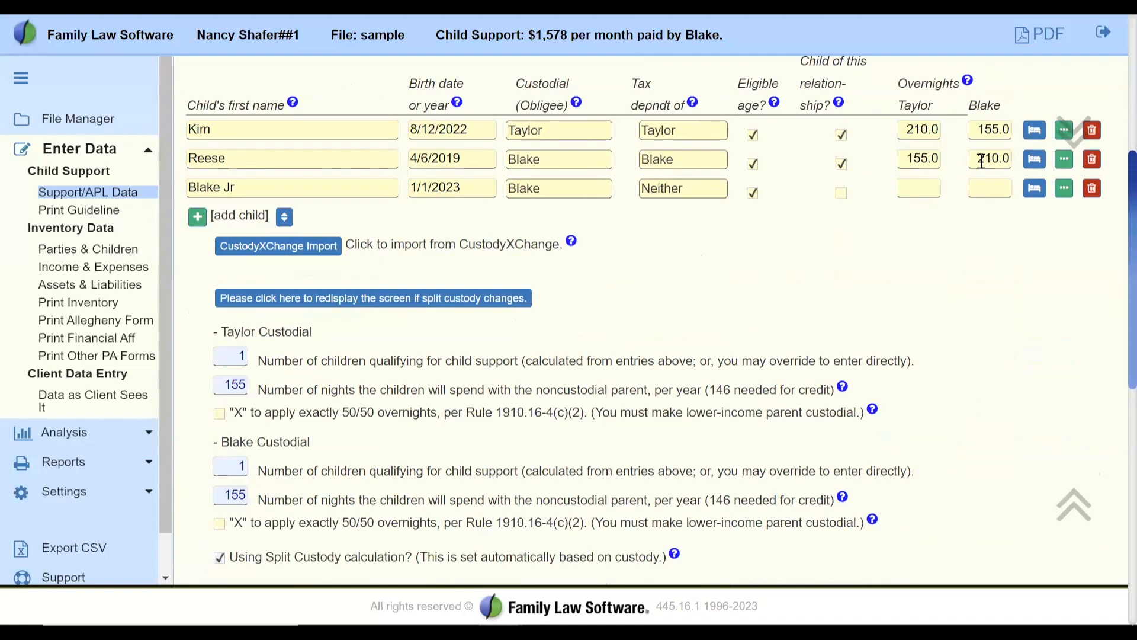
Restore the second child's overnights to 210 with the receiving parent and 155 with the paying parent, and redisplay the form.
{"action": "left_click", "coordinate": [902, 160]}
{"action": "type", "text": "210.0"}
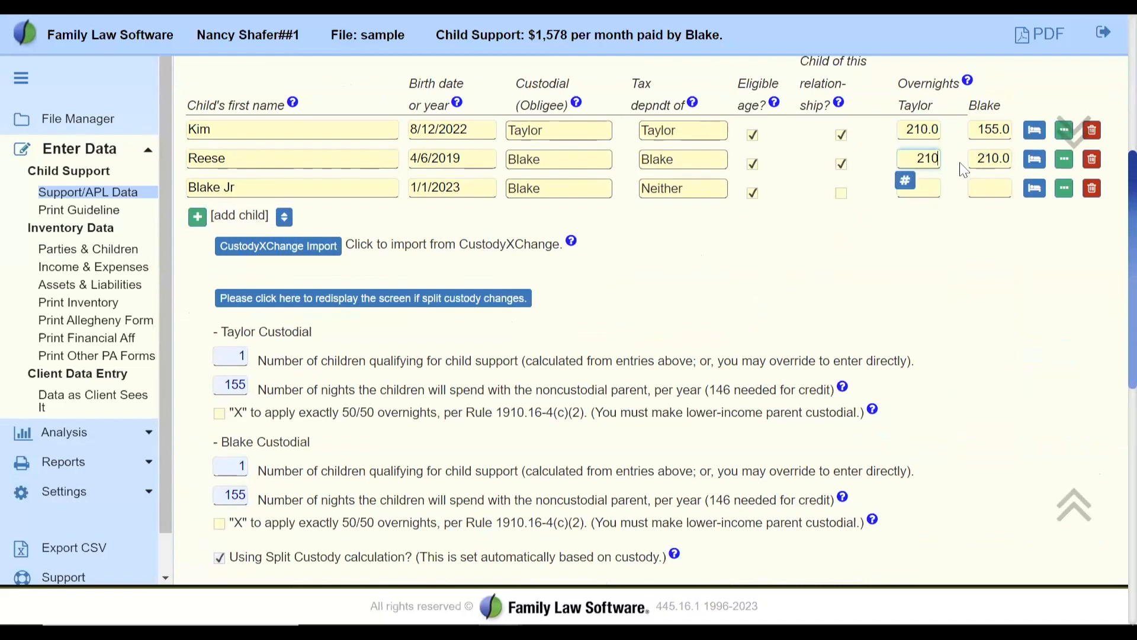
{"action": "key", "text": "Tab"}
{"action": "type", "text": "155.0"}
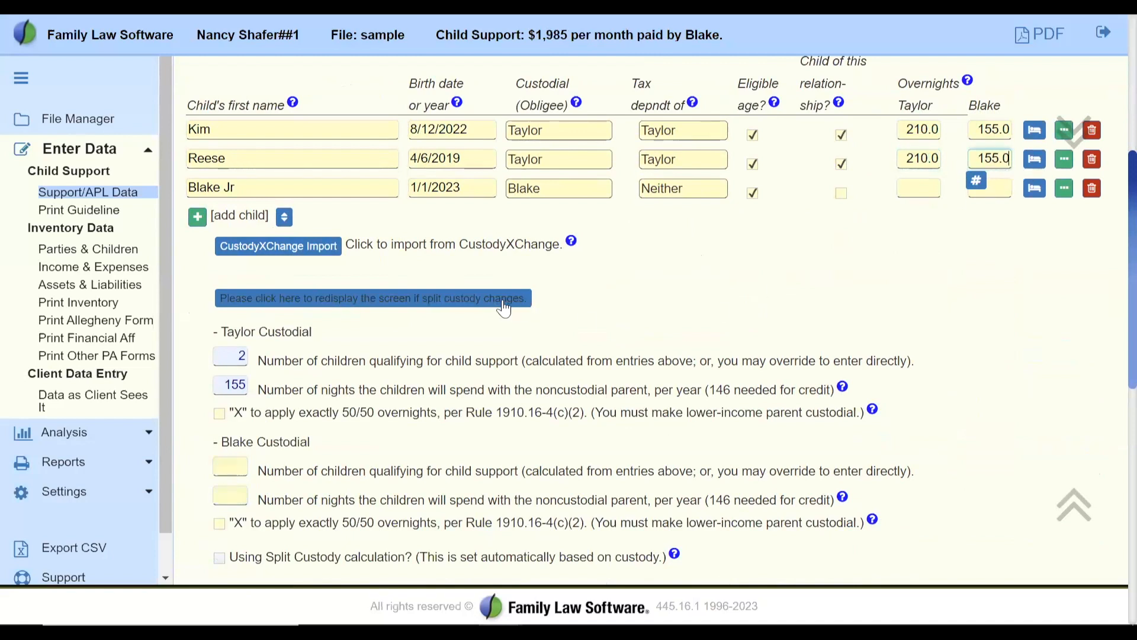
{"action": "left_click", "coordinate": [503, 302]}
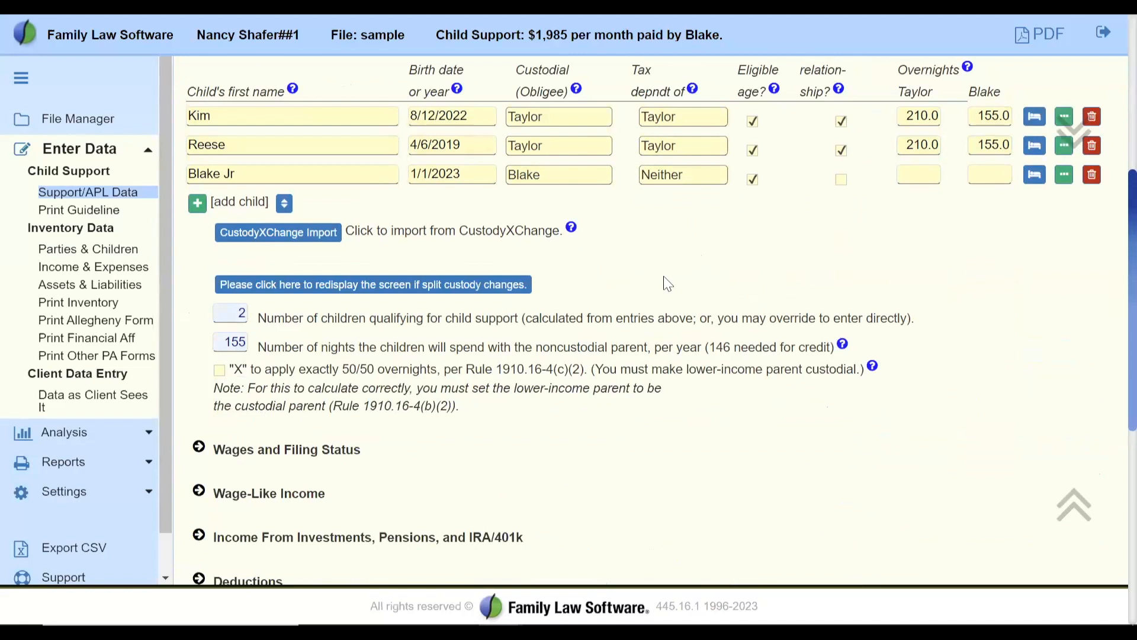
Compare the child support amount with the third child marked as a child of this relationship, and clear that mark again.
{"action": "scroll", "coordinate": [668, 284], "scroll_direction": "down", "scroll_amount": 1}
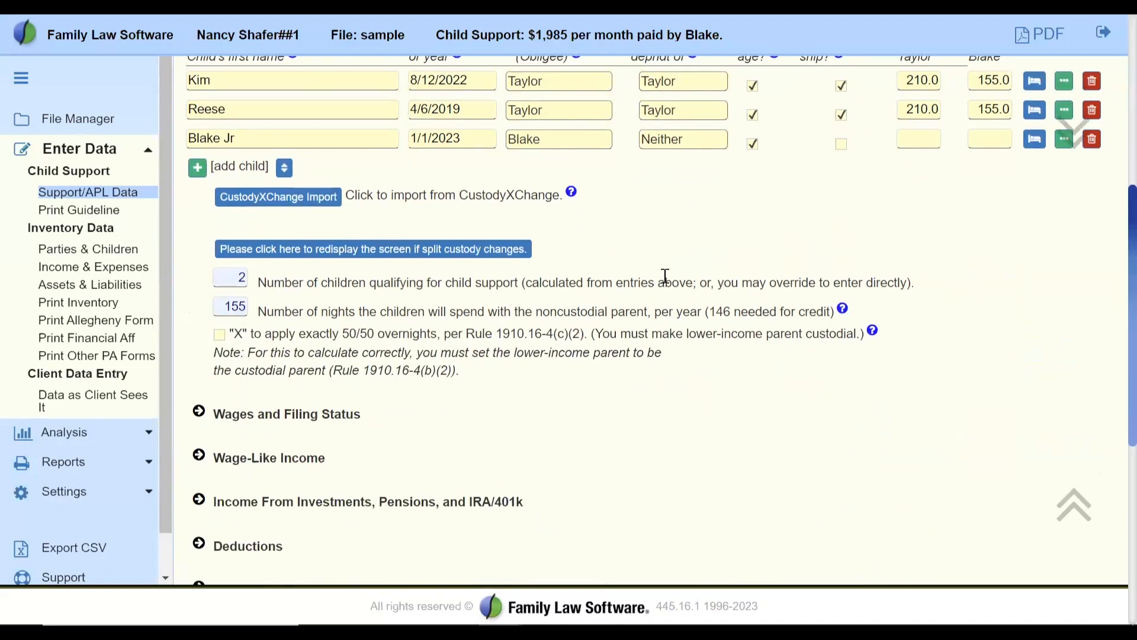
{"action": "scroll", "coordinate": [664, 278], "scroll_direction": "up", "scroll_amount": 1}
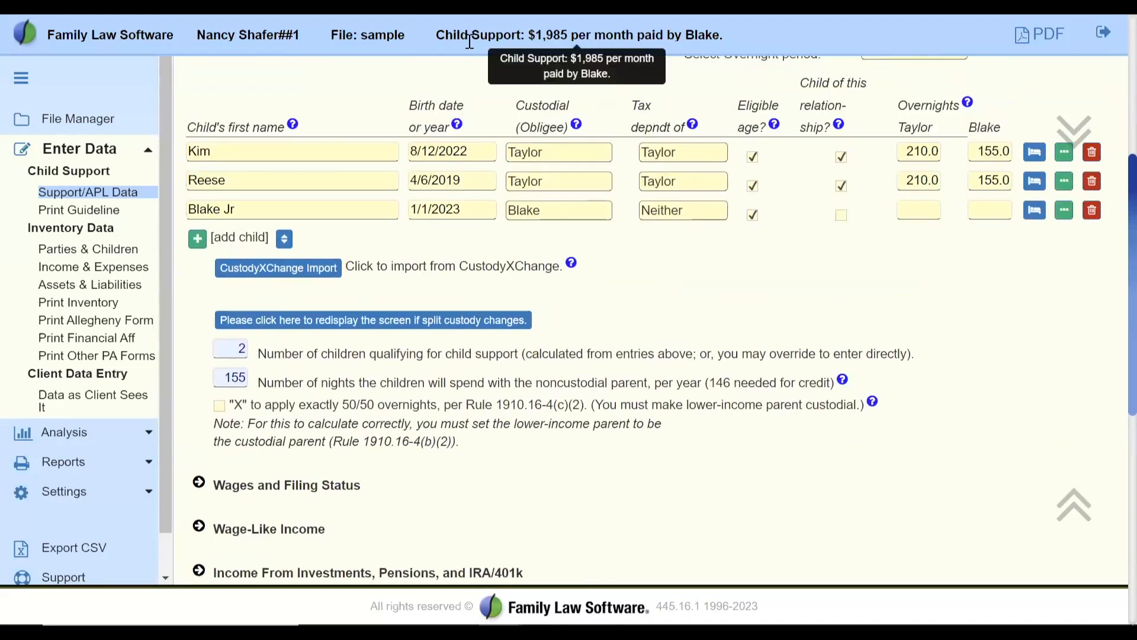
{"action": "left_click_drag", "start_coordinate": [434, 34], "coordinate": [730, 36]}
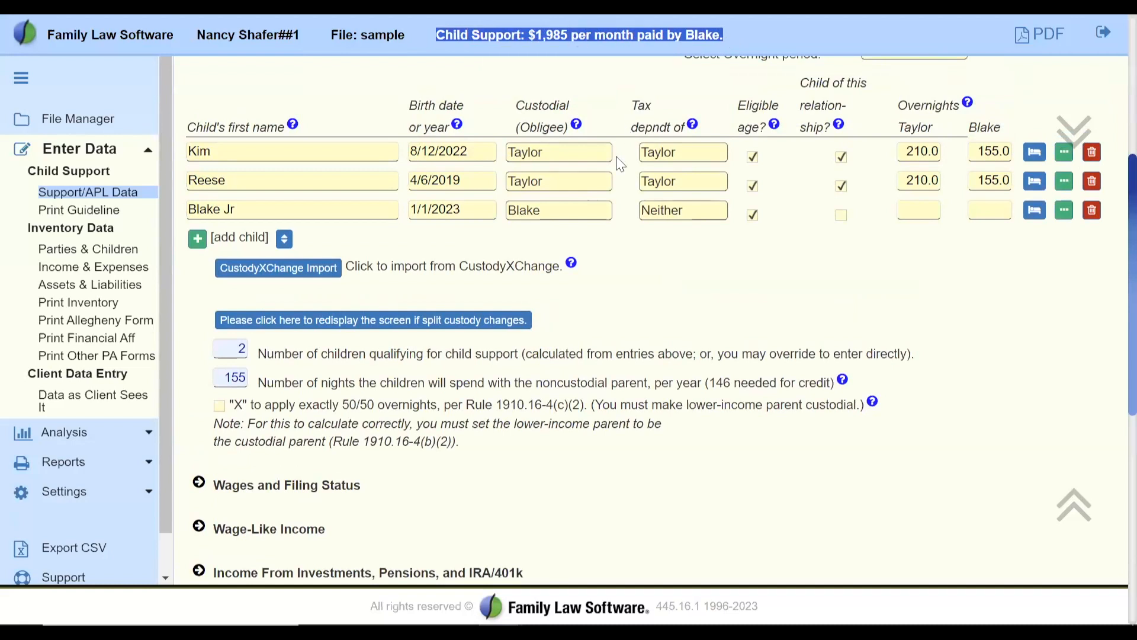
{"action": "left_click", "coordinate": [847, 224]}
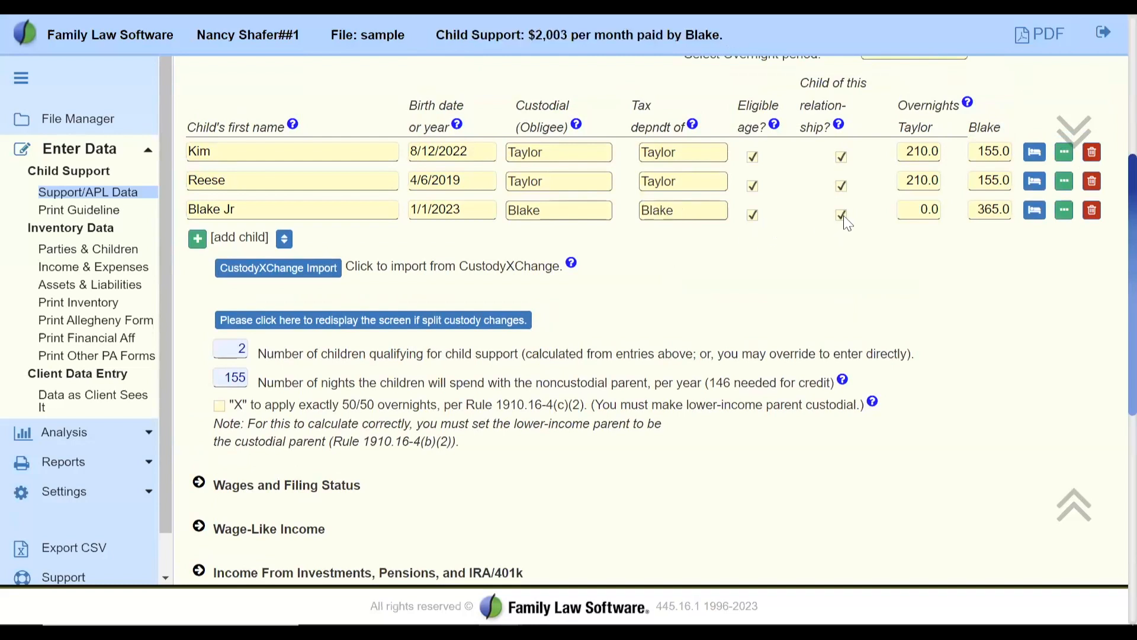
{"action": "left_click_drag", "start_coordinate": [535, 35], "coordinate": [593, 34]}
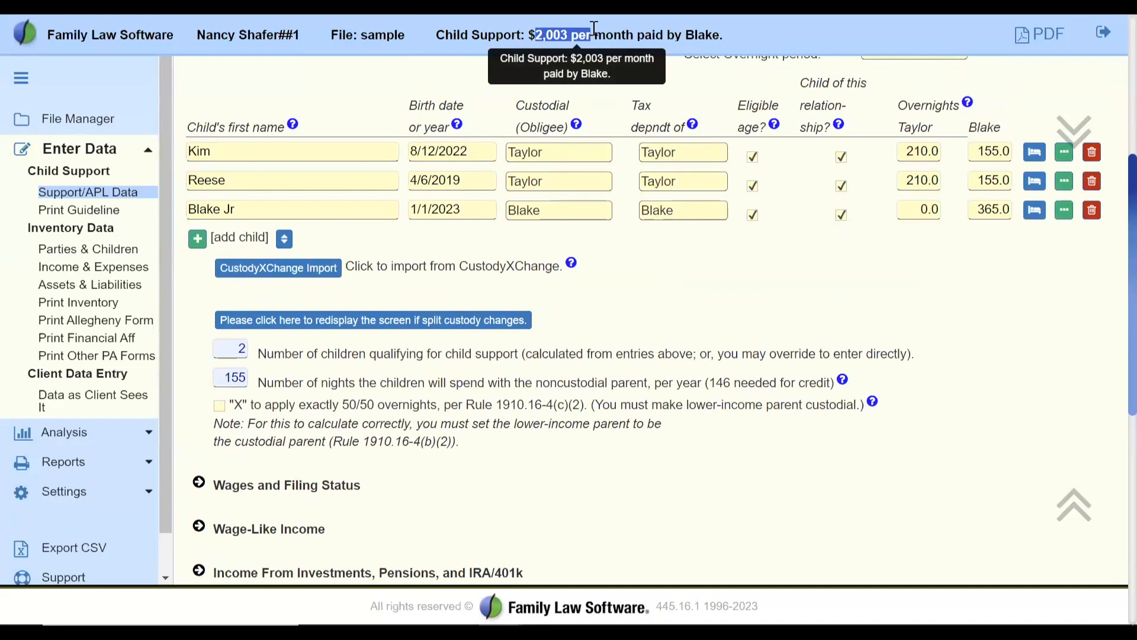
{"action": "left_click", "coordinate": [842, 216]}
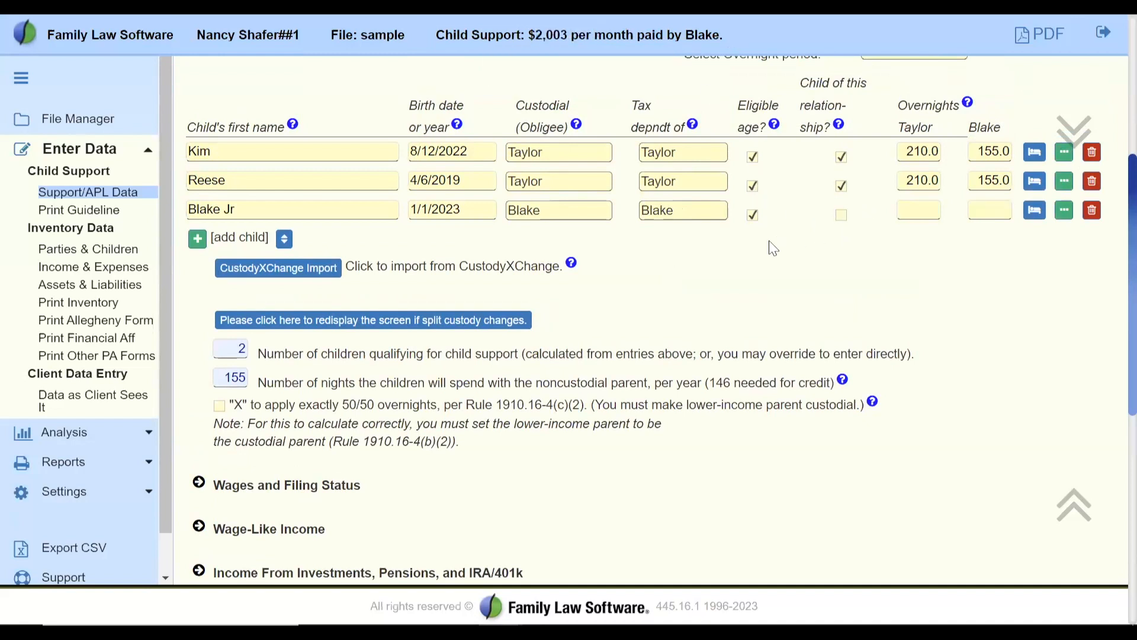
Redisplay the form for split custody changes and check the custodial parent choices for the first child without changing them.
{"action": "left_click", "coordinate": [464, 322]}
{"action": "scroll", "coordinate": [672, 292], "scroll_direction": "down", "scroll_amount": 3}
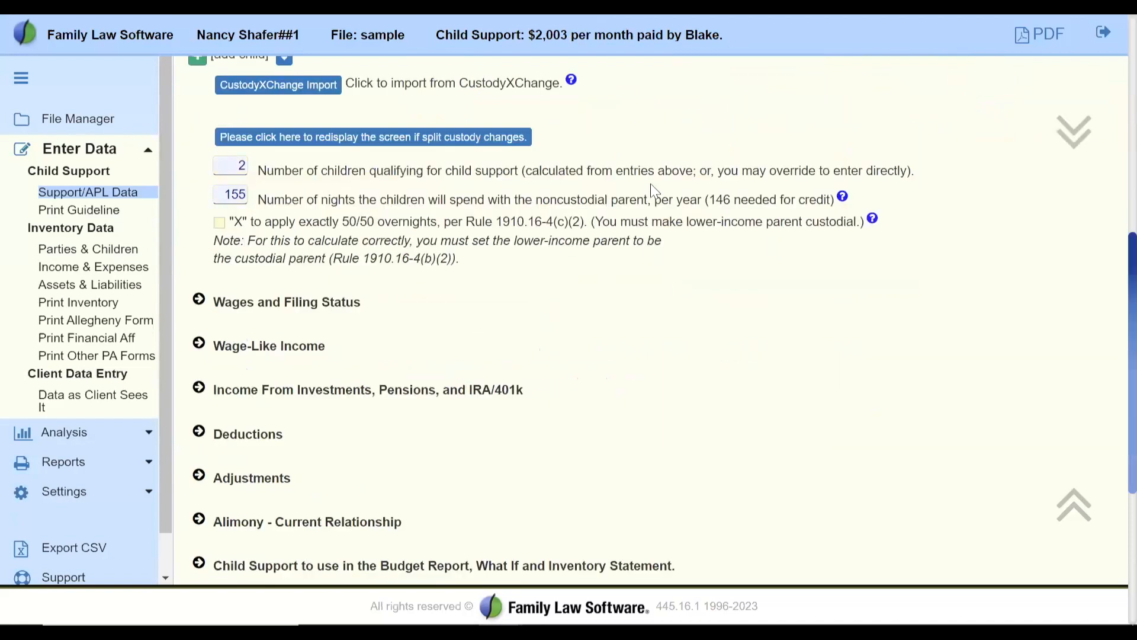
{"action": "scroll", "coordinate": [652, 190], "scroll_direction": "up", "scroll_amount": 8}
{"action": "scroll", "coordinate": [651, 191], "scroll_direction": "down", "scroll_amount": 5}
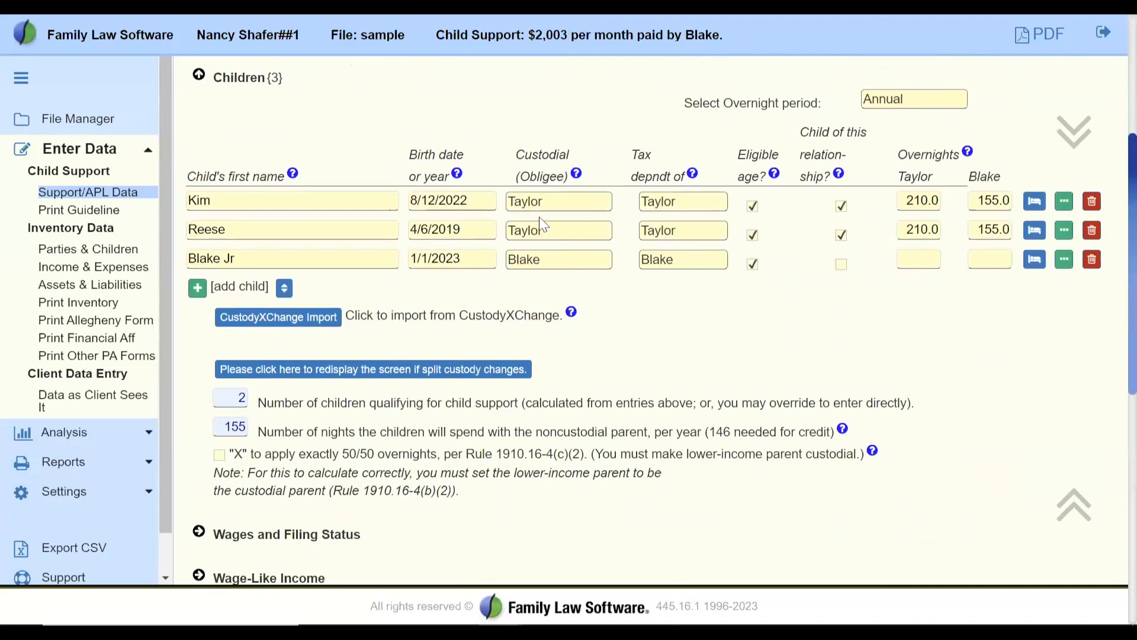
{"action": "left_click", "coordinate": [557, 202]}
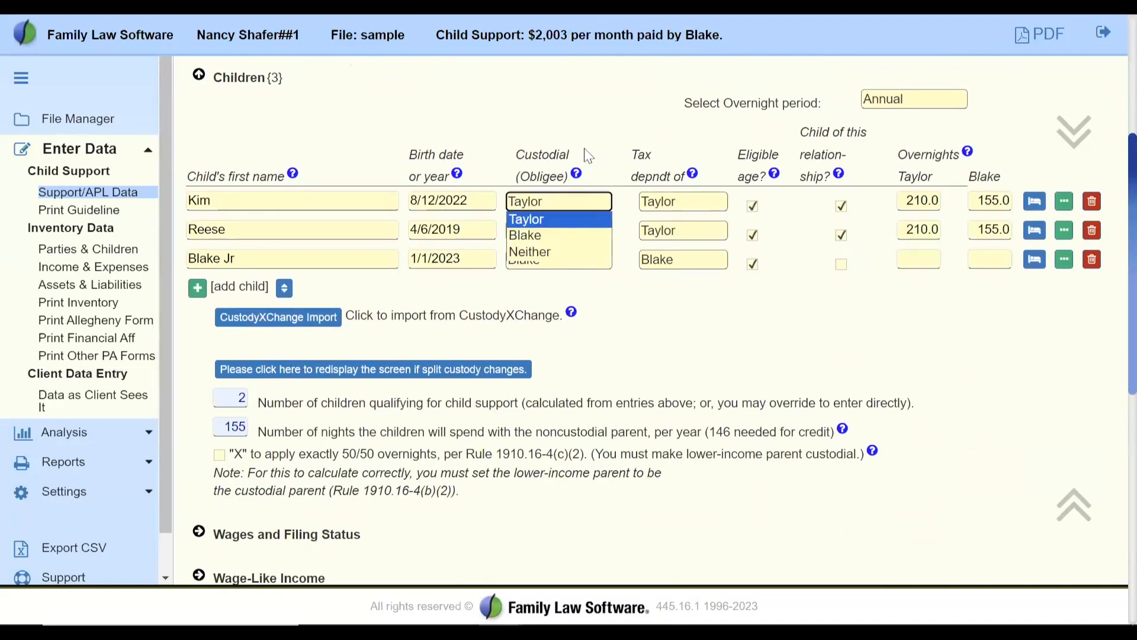
{"action": "left_click", "coordinate": [600, 119]}
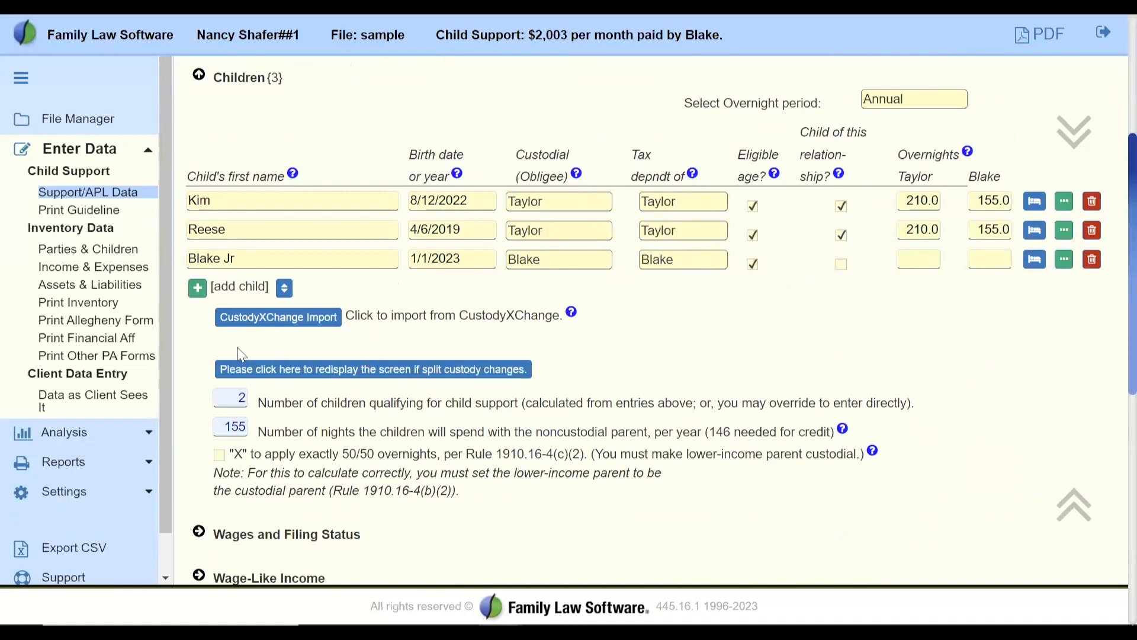
View the Pennsylvania child support guideline worksheet and return to the complete support data form.
{"action": "left_click", "coordinate": [119, 210]}
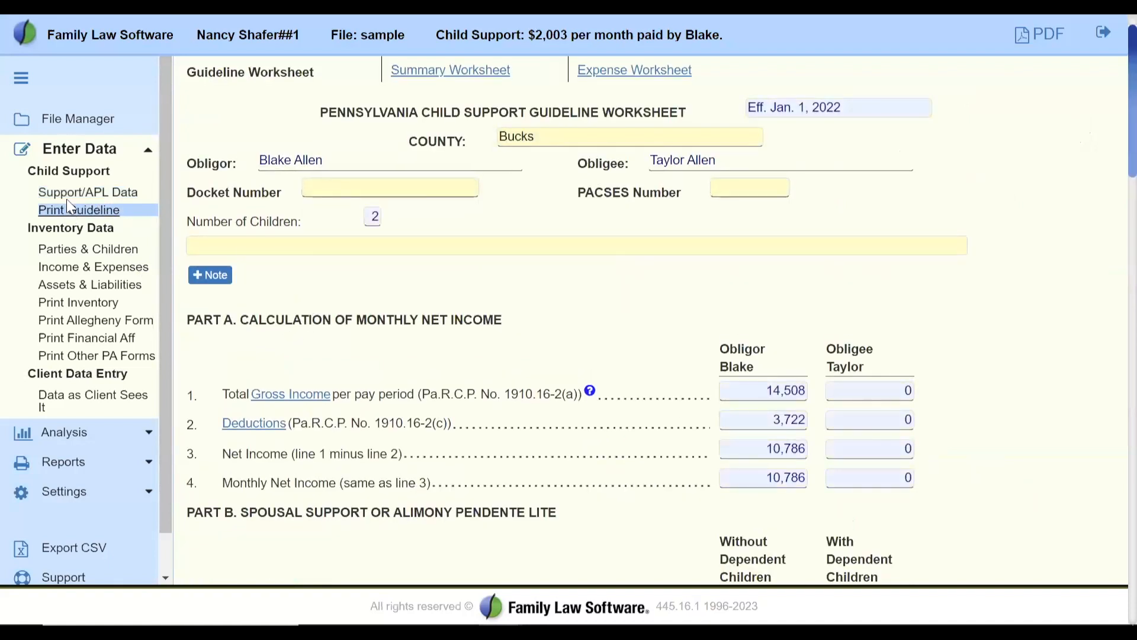
{"action": "left_click", "coordinate": [69, 193]}
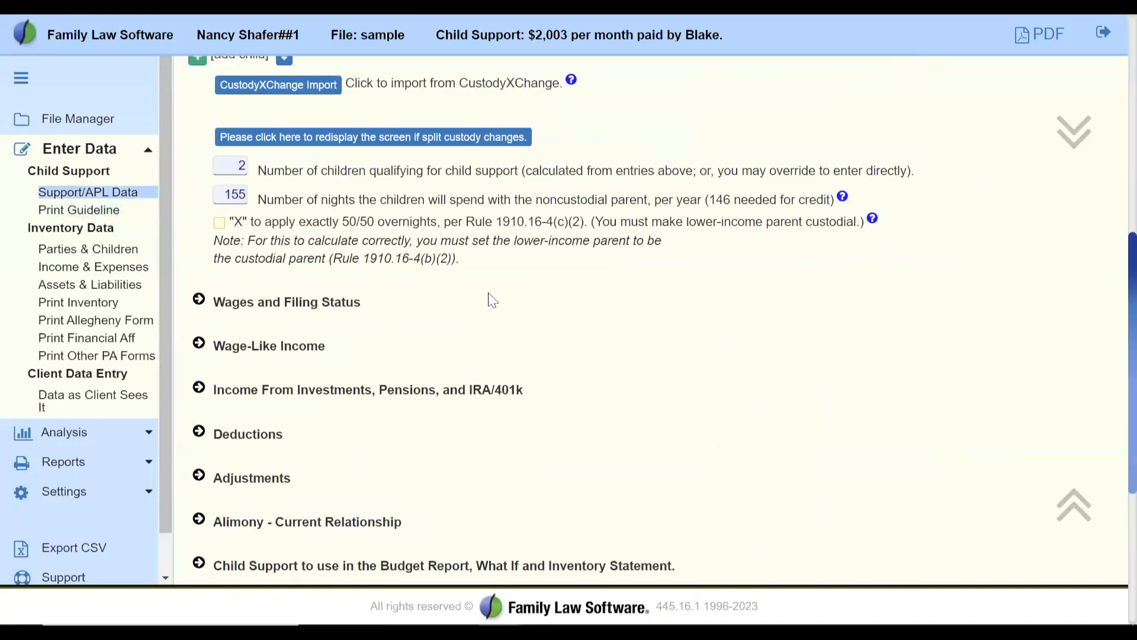
{"action": "scroll", "coordinate": [492, 300], "scroll_direction": "up", "scroll_amount": 10}
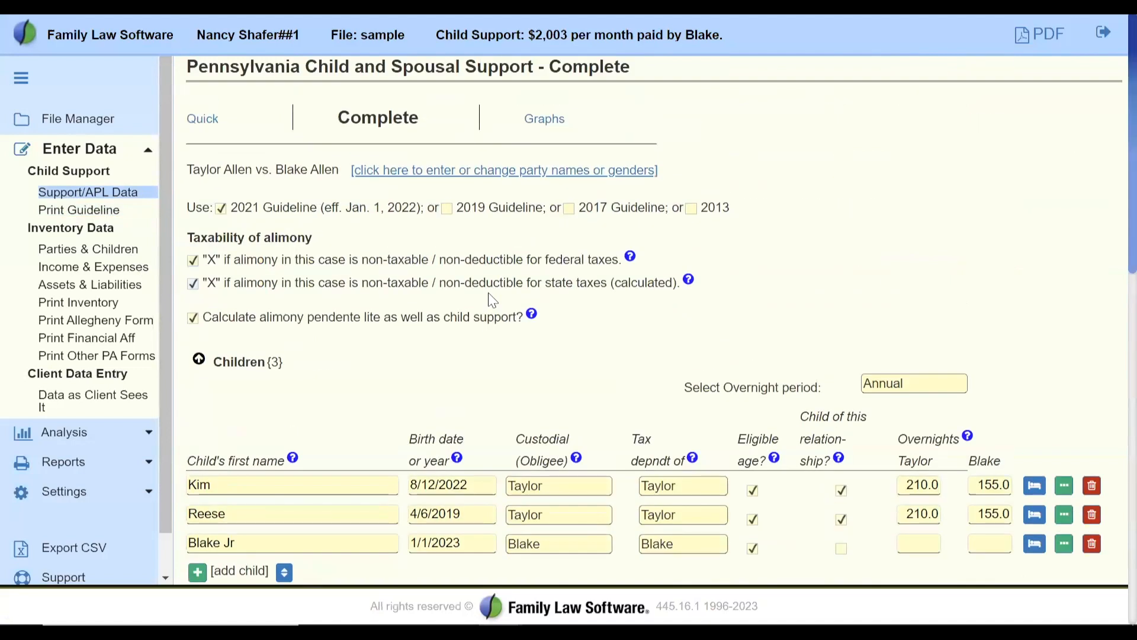
In the first child's overnights calculator, enter 1 overnight per week plus 2 every 2 weeks and review the noncustodial percentage and yearly total.
{"action": "scroll", "coordinate": [490, 300], "scroll_direction": "down", "scroll_amount": 2}
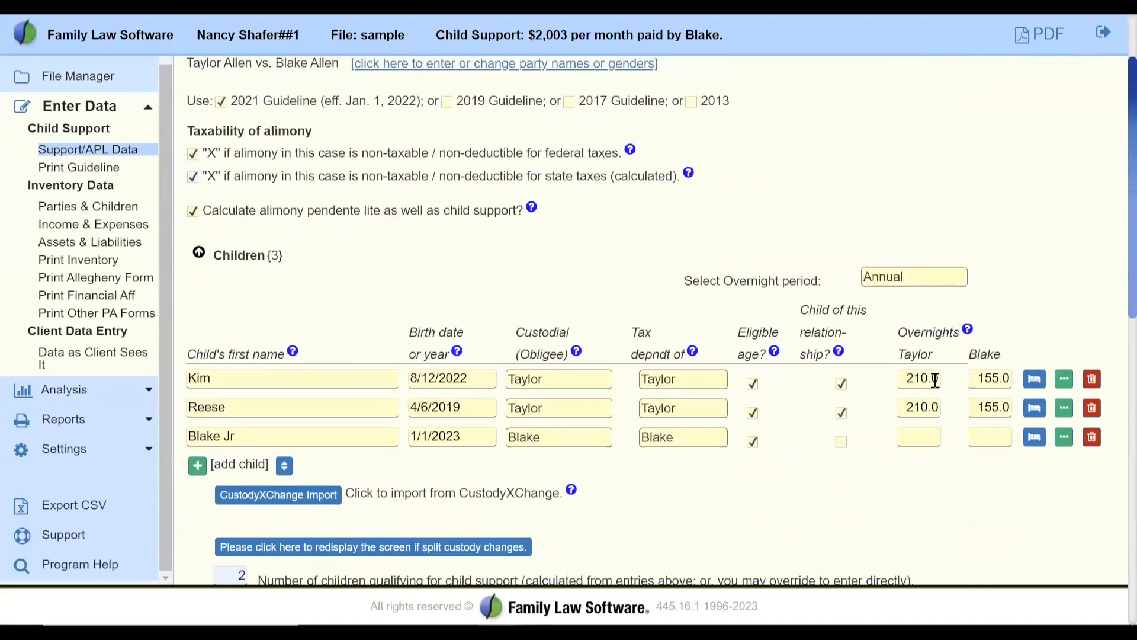
{"action": "left_click_drag", "start_coordinate": [899, 332], "coordinate": [955, 334]}
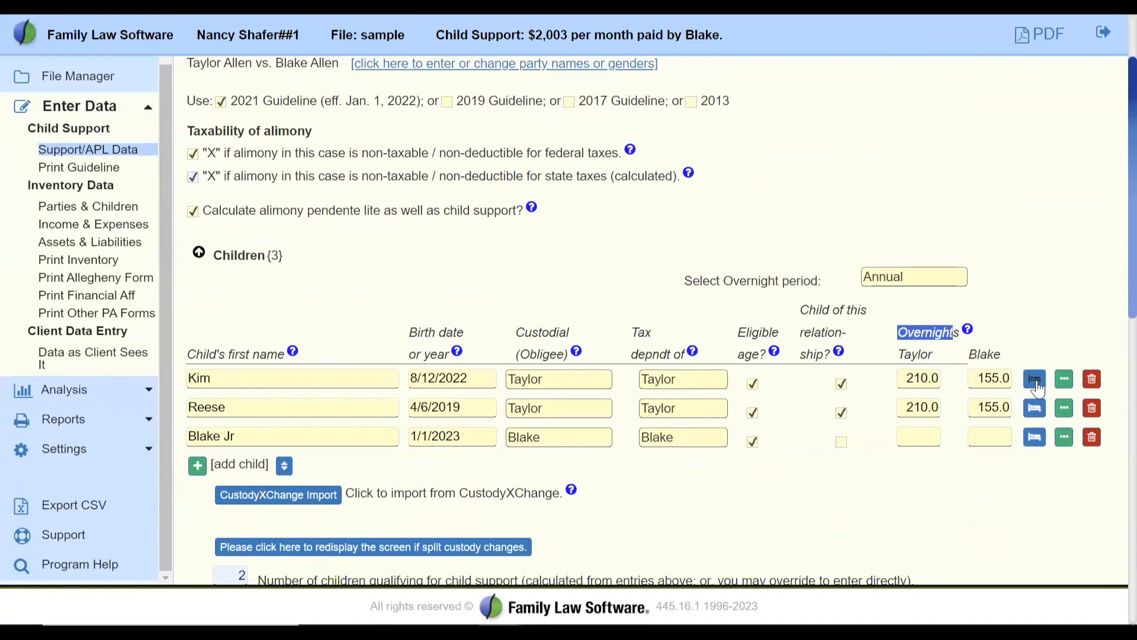
{"action": "left_click", "coordinate": [1035, 382]}
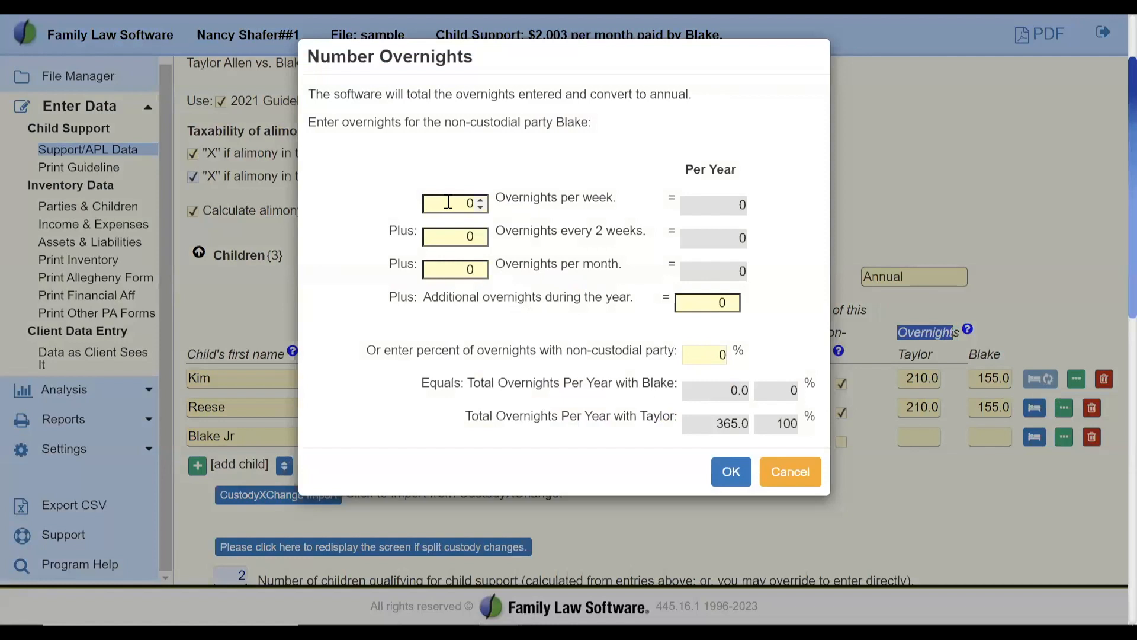
{"action": "left_click_drag", "start_coordinate": [449, 202], "coordinate": [481, 270]}
{"action": "type", "text": "1"}
{"action": "type", "text": "2"}
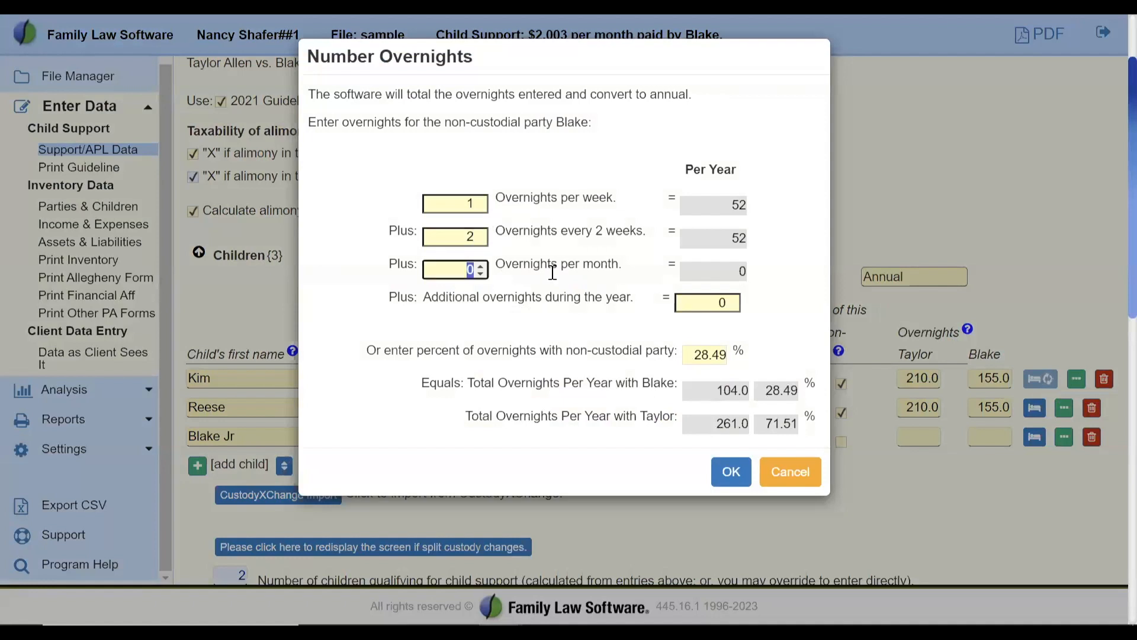
{"action": "left_click_drag", "start_coordinate": [694, 354], "coordinate": [734, 347]}
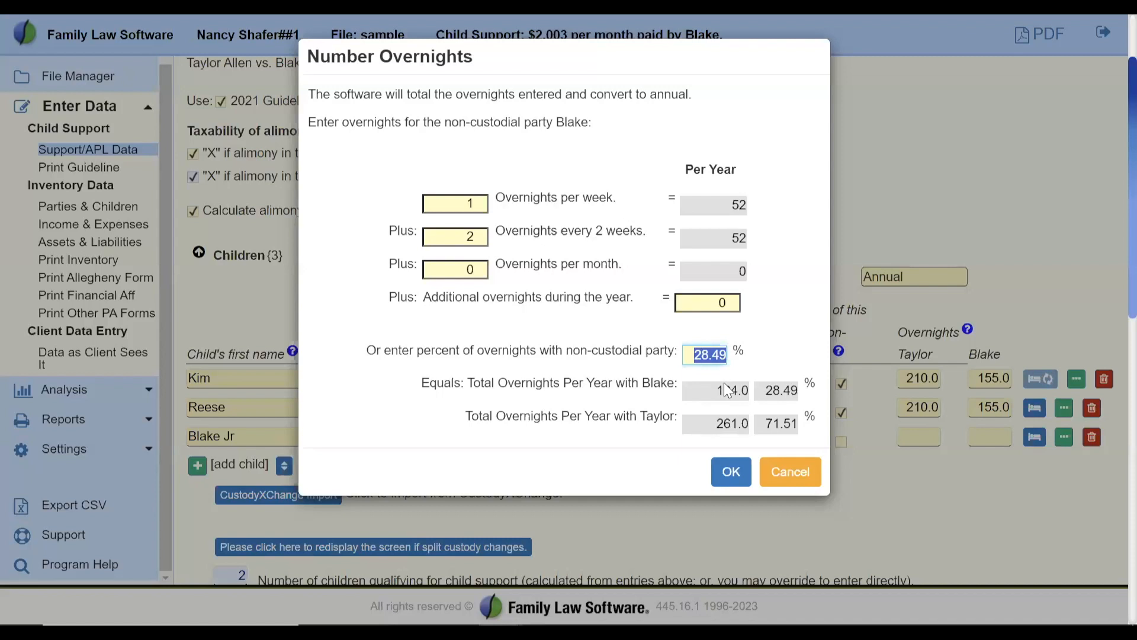
{"action": "left_click_drag", "start_coordinate": [717, 391], "coordinate": [752, 392]}
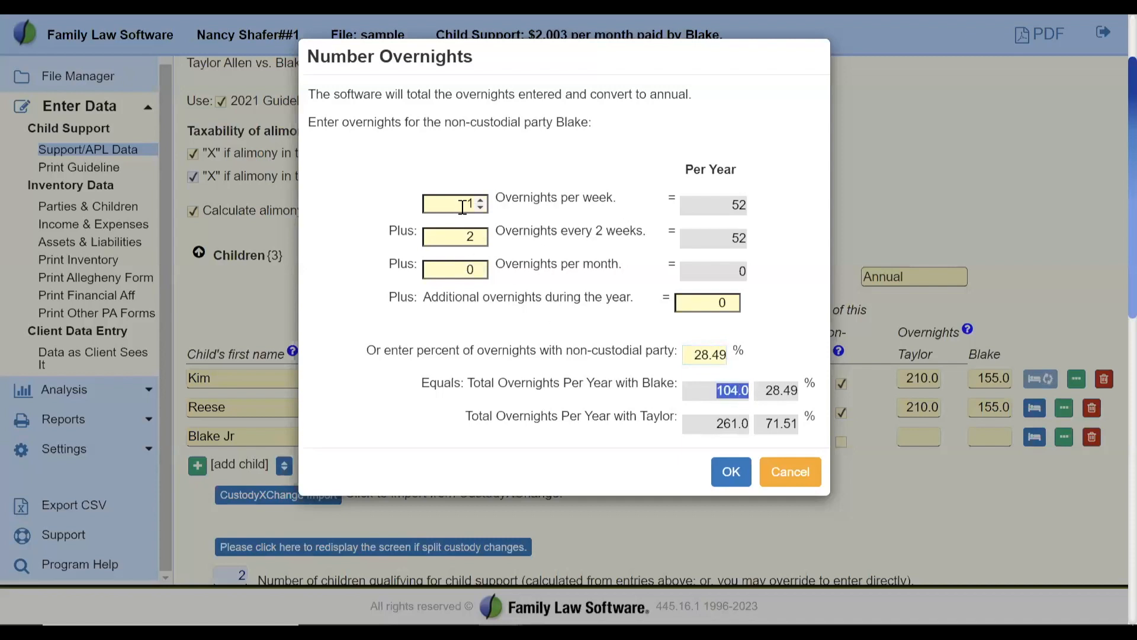
Raise the first child's overnights every 2 weeks to 3, review the yearly total and apply the calculation.
{"action": "left_click", "coordinate": [468, 237]}
{"action": "left_click", "coordinate": [480, 234]}
{"action": "key", "text": "Tab"}
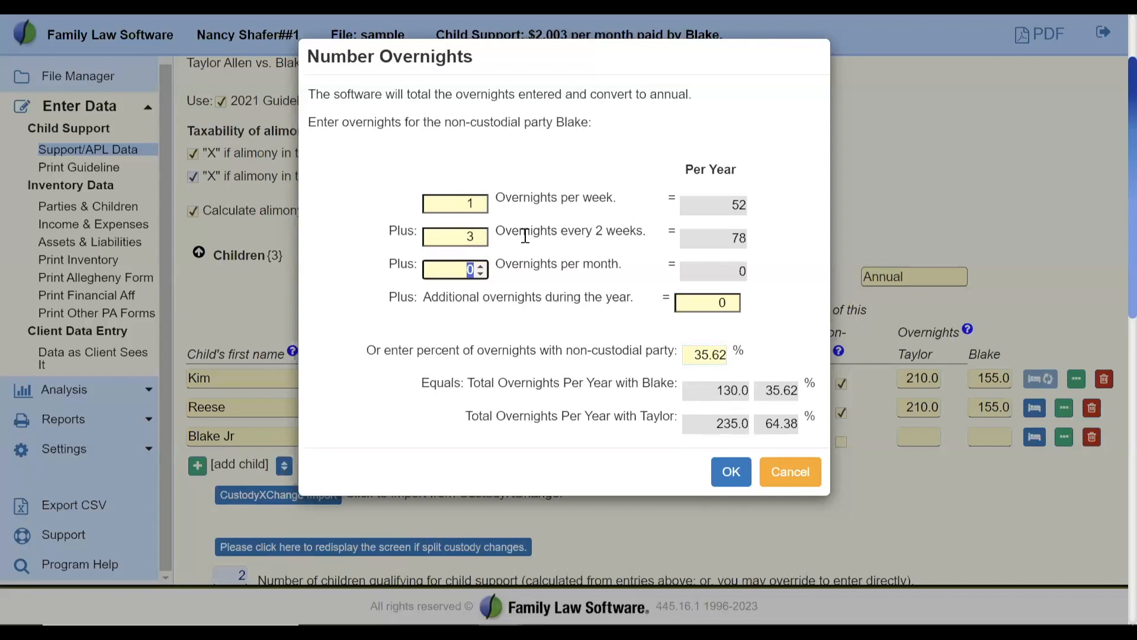
{"action": "left_click", "coordinate": [697, 359]}
{"action": "left_click_drag", "start_coordinate": [715, 392], "coordinate": [754, 379]}
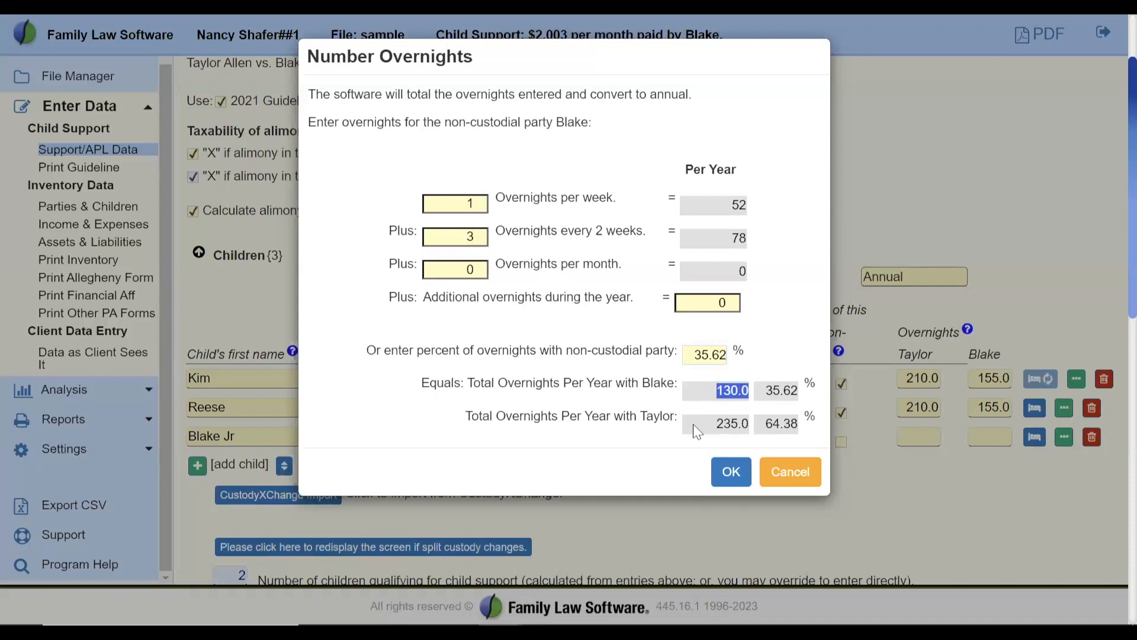
{"action": "left_click", "coordinate": [732, 472]}
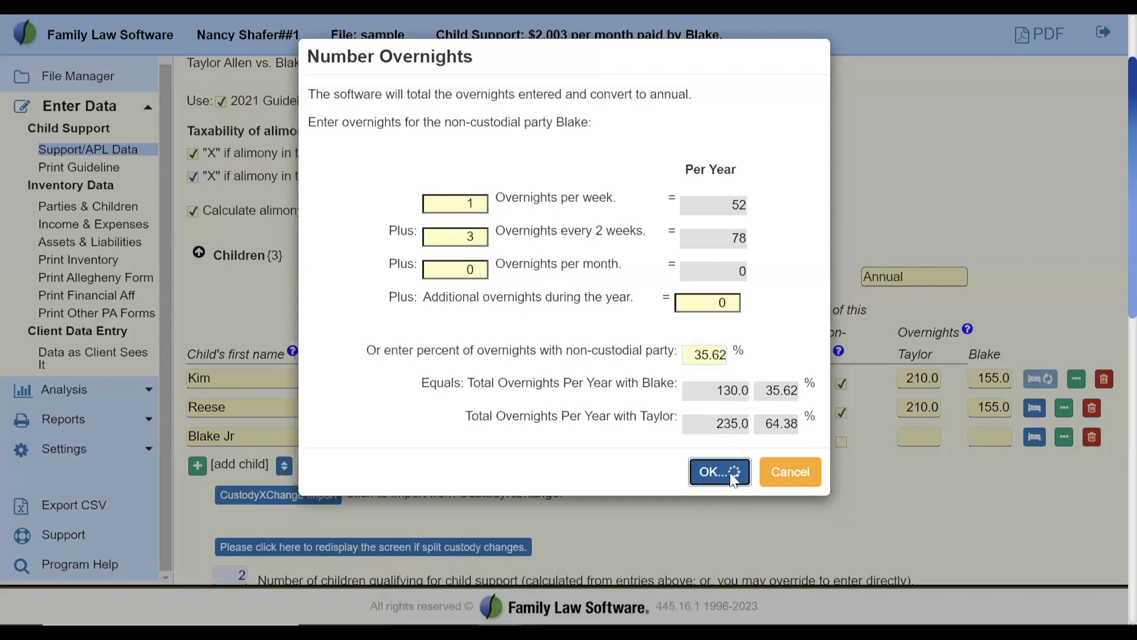
Set the second child's annual overnights to 235 with the receiving parent, leaving 130 with the paying parent.
{"action": "scroll", "coordinate": [870, 409], "scroll_direction": "up", "scroll_amount": 8}
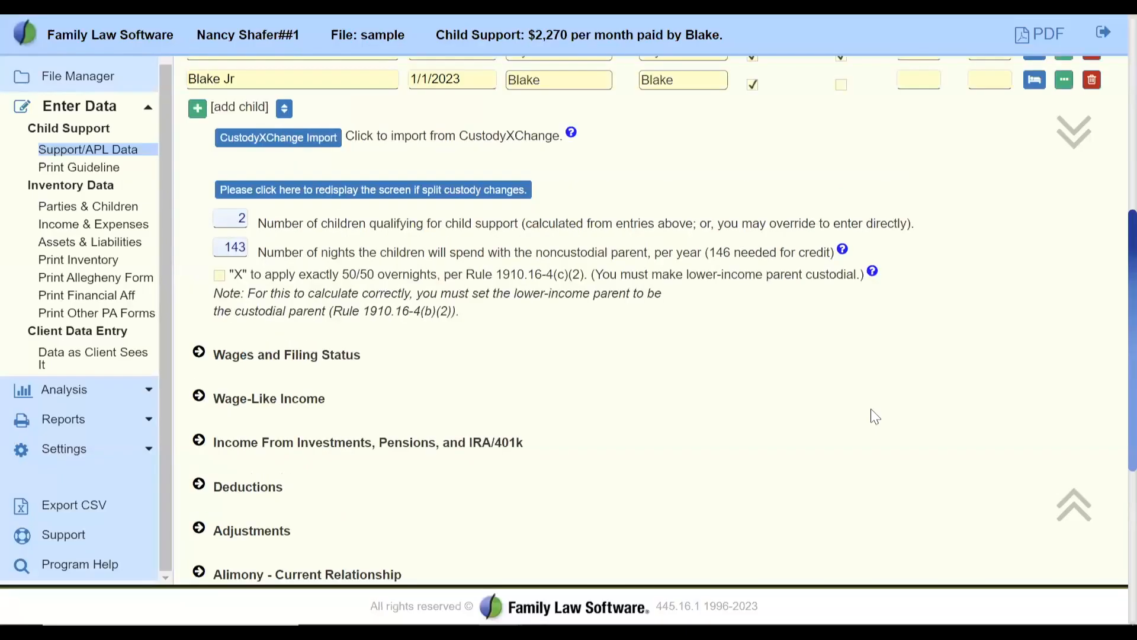
{"action": "left_click", "coordinate": [902, 513]}
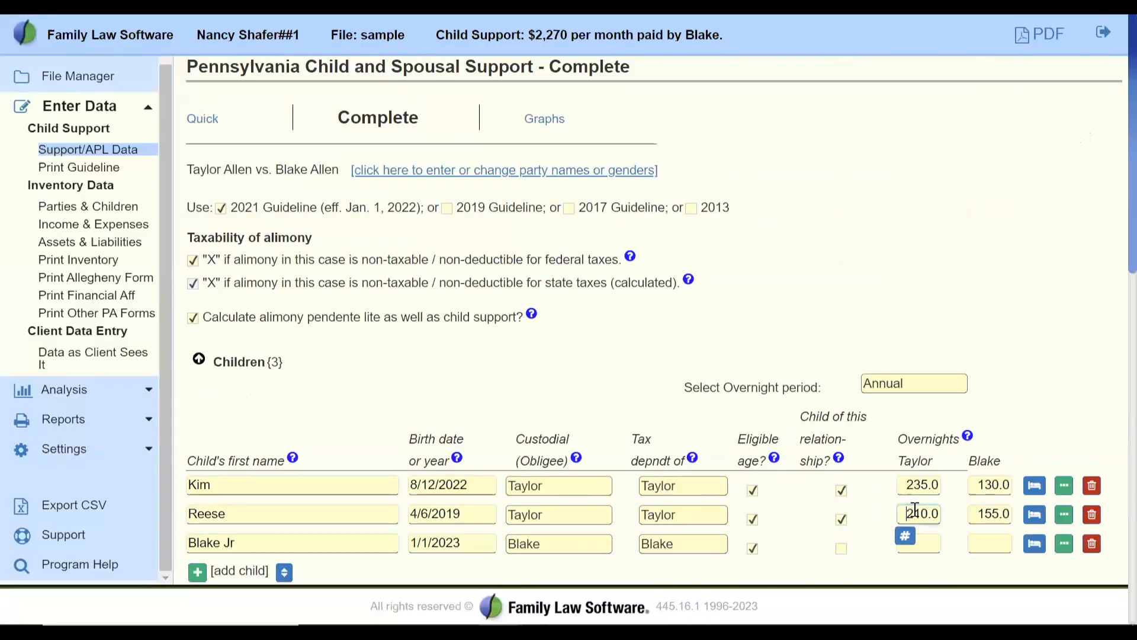
{"action": "type", "text": "235"}
{"action": "key", "text": "Tab"}
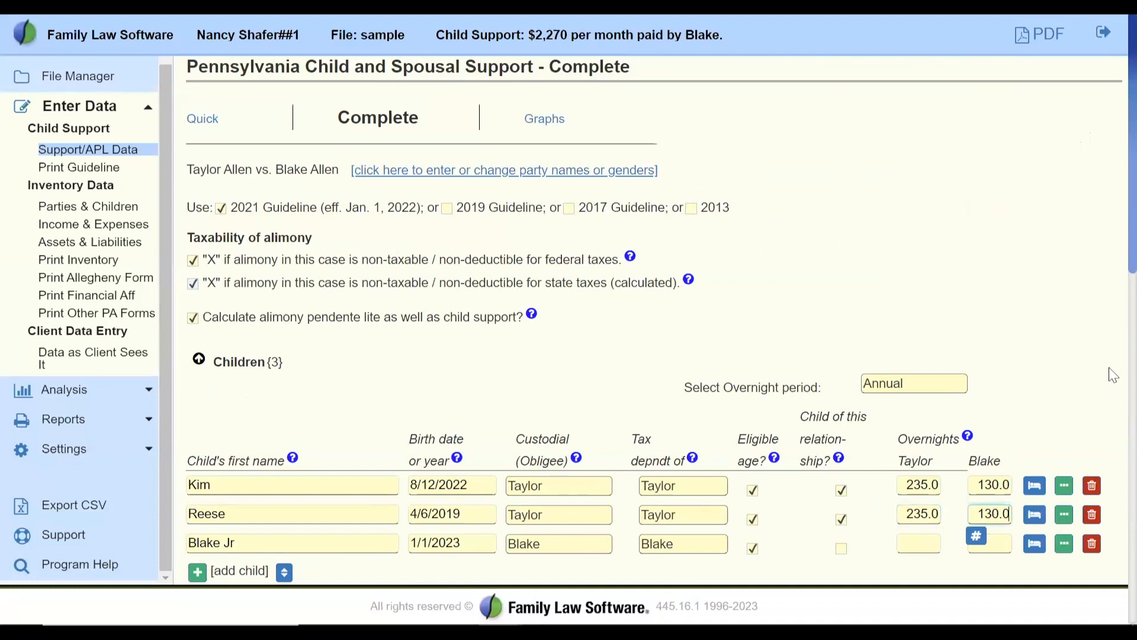
Examine the calculated number of qualifying children, its override note and the noncustodial parent's nights beneath the children table.
{"action": "scroll", "coordinate": [1113, 261], "scroll_direction": "down", "scroll_amount": 5}
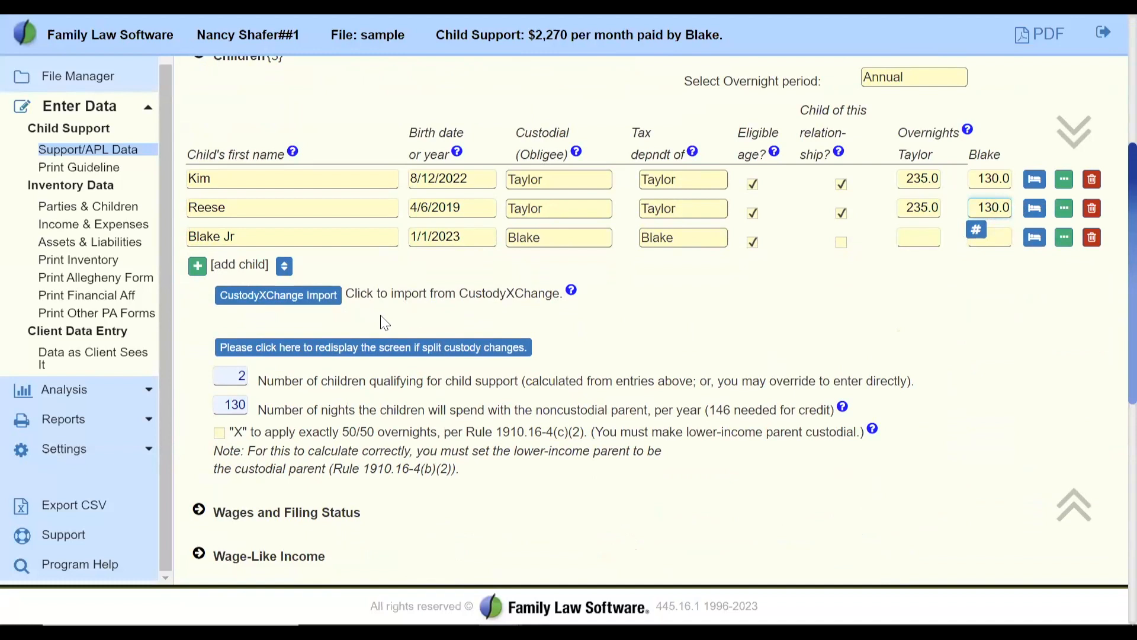
{"action": "left_click", "coordinate": [637, 329]}
{"action": "scroll", "coordinate": [637, 329], "scroll_direction": "down", "scroll_amount": 1}
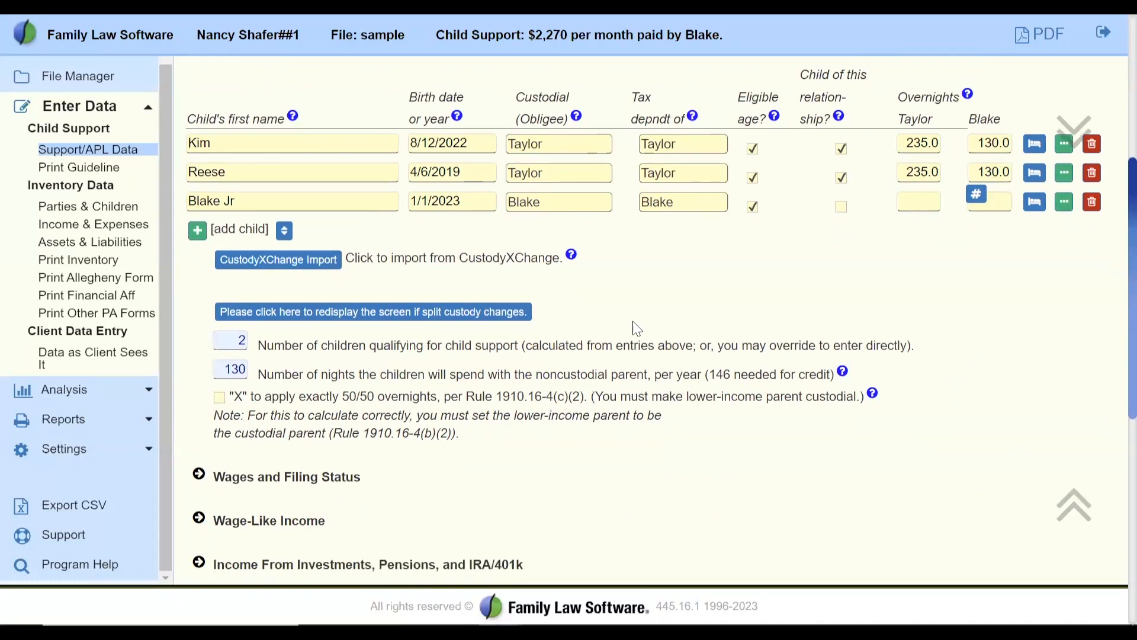
{"action": "scroll", "coordinate": [637, 329], "scroll_direction": "down", "scroll_amount": 1}
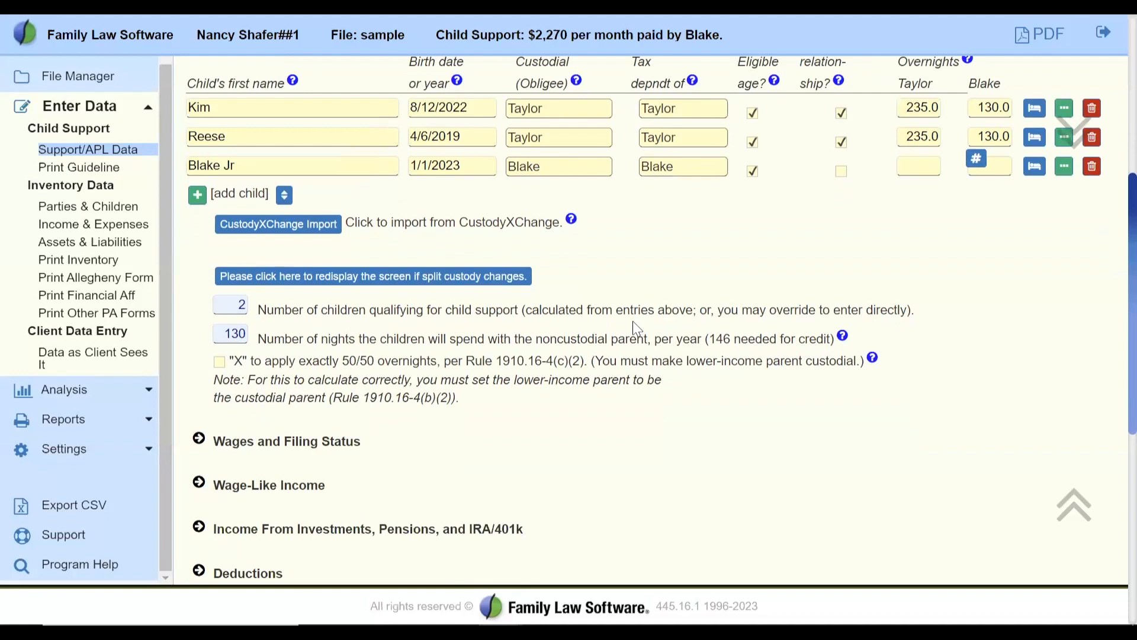
{"action": "scroll", "coordinate": [637, 329], "scroll_direction": "down", "scroll_amount": 2}
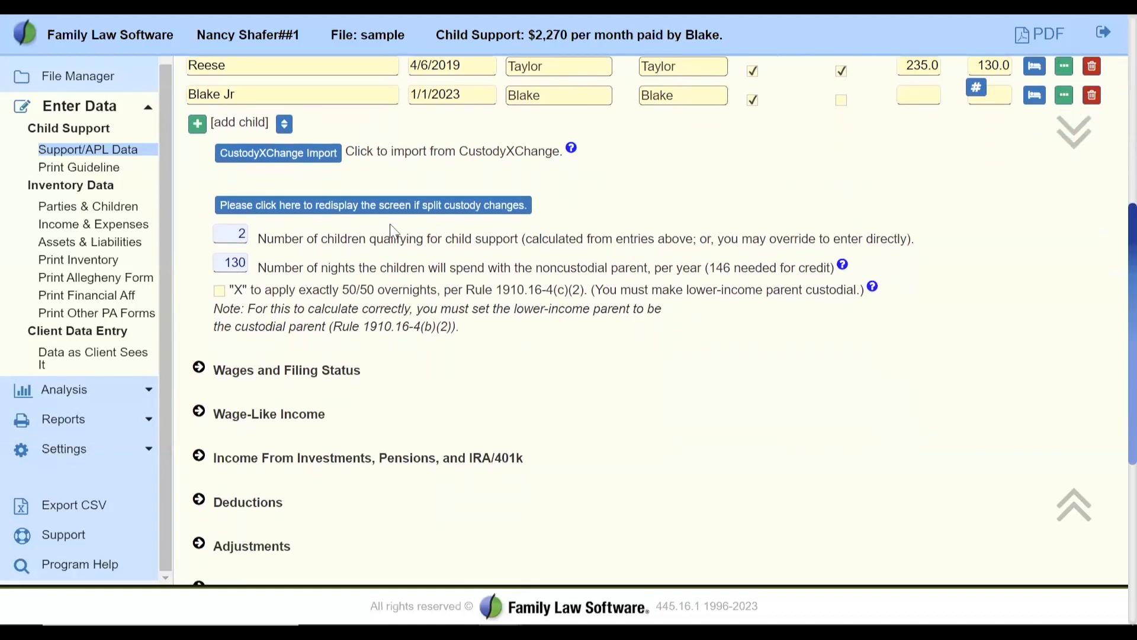
{"action": "left_click_drag", "start_coordinate": [285, 238], "coordinate": [901, 235]}
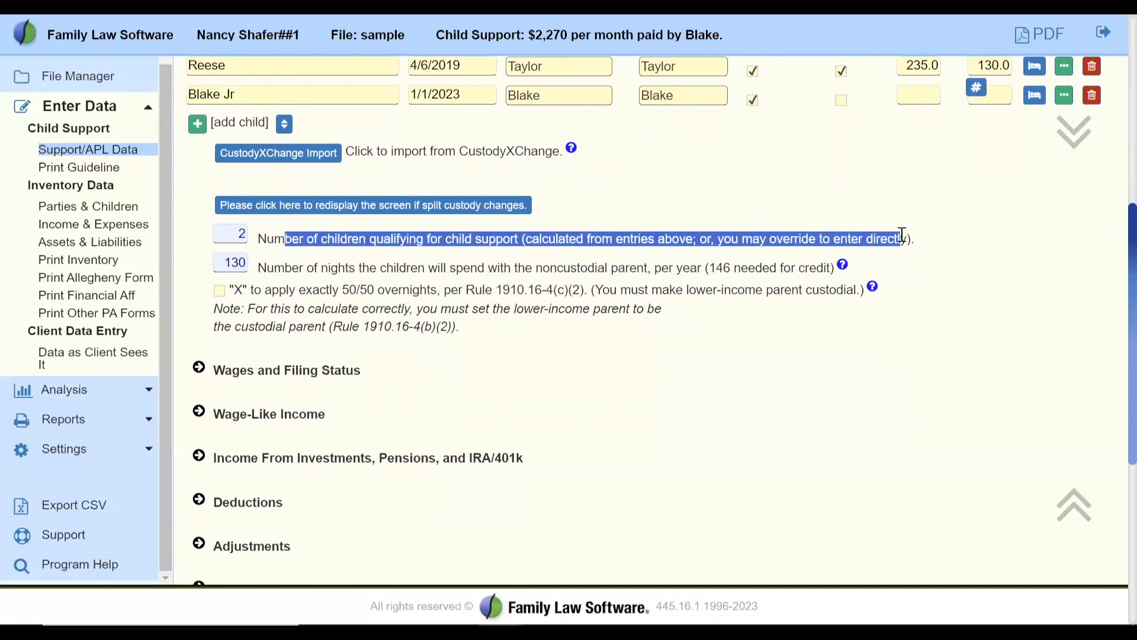
{"action": "left_click", "coordinate": [815, 179]}
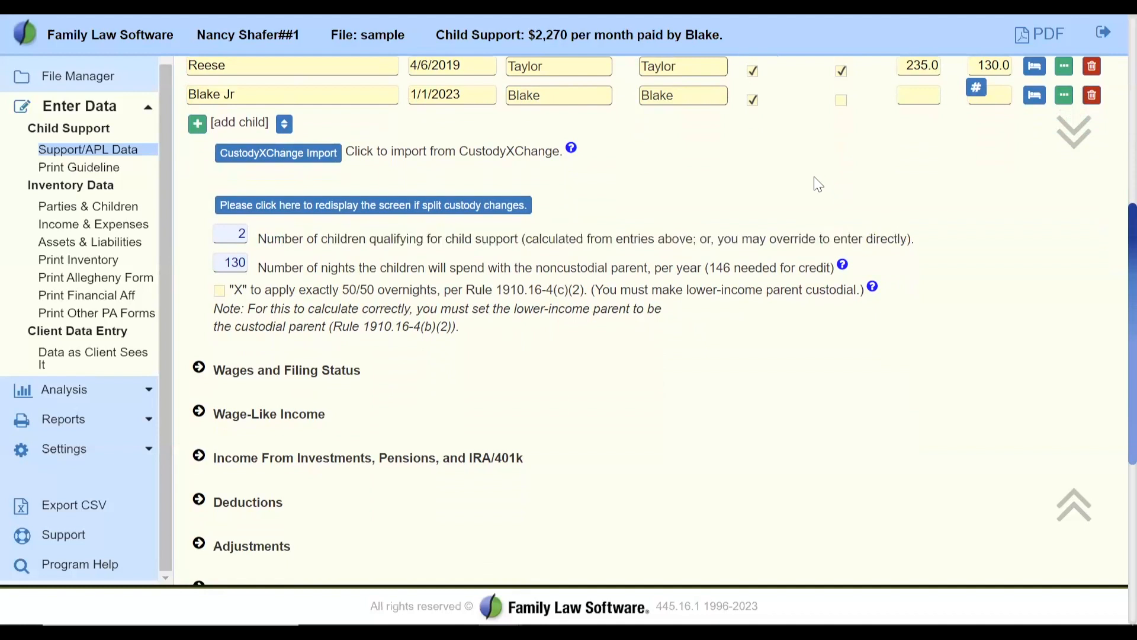
Apply exactly 50/50 overnights under Rule 1910.16-4(c)(2) and review the lower-income custodial parent requirement.
{"action": "scroll", "coordinate": [816, 183], "scroll_direction": "up", "scroll_amount": 1}
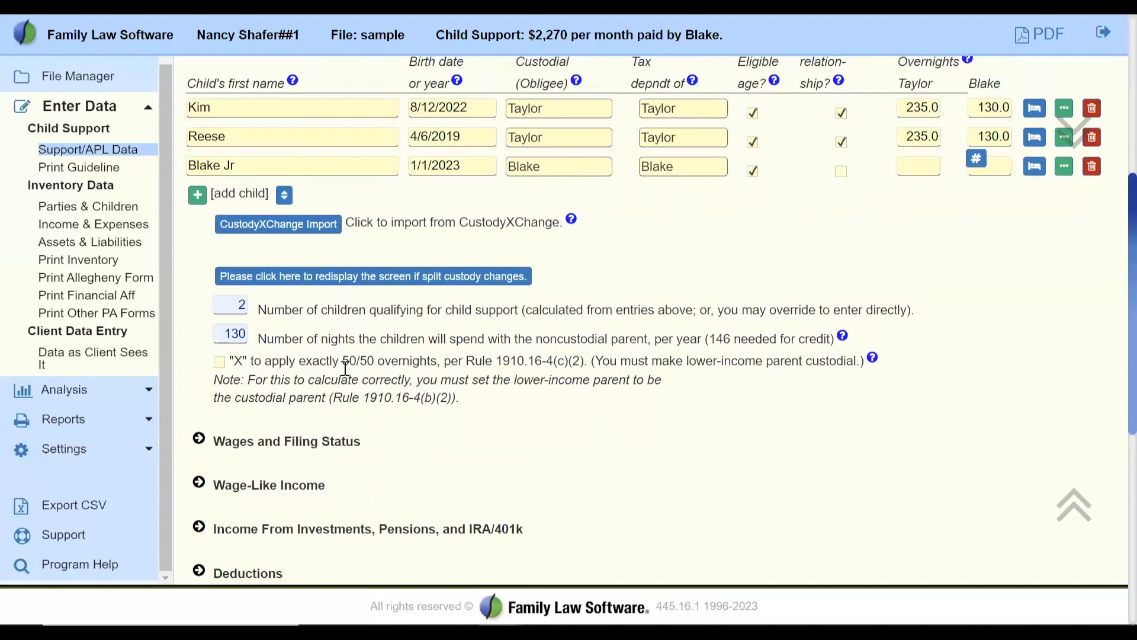
{"action": "left_click_drag", "start_coordinate": [251, 361], "coordinate": [846, 365]}
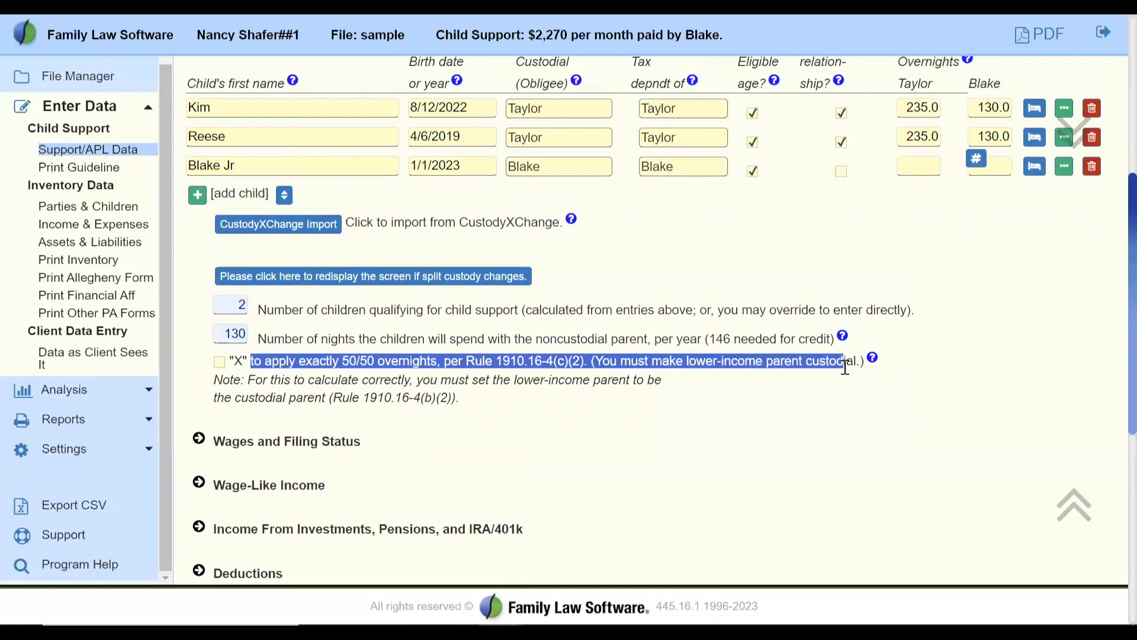
{"action": "left_click", "coordinate": [220, 368]}
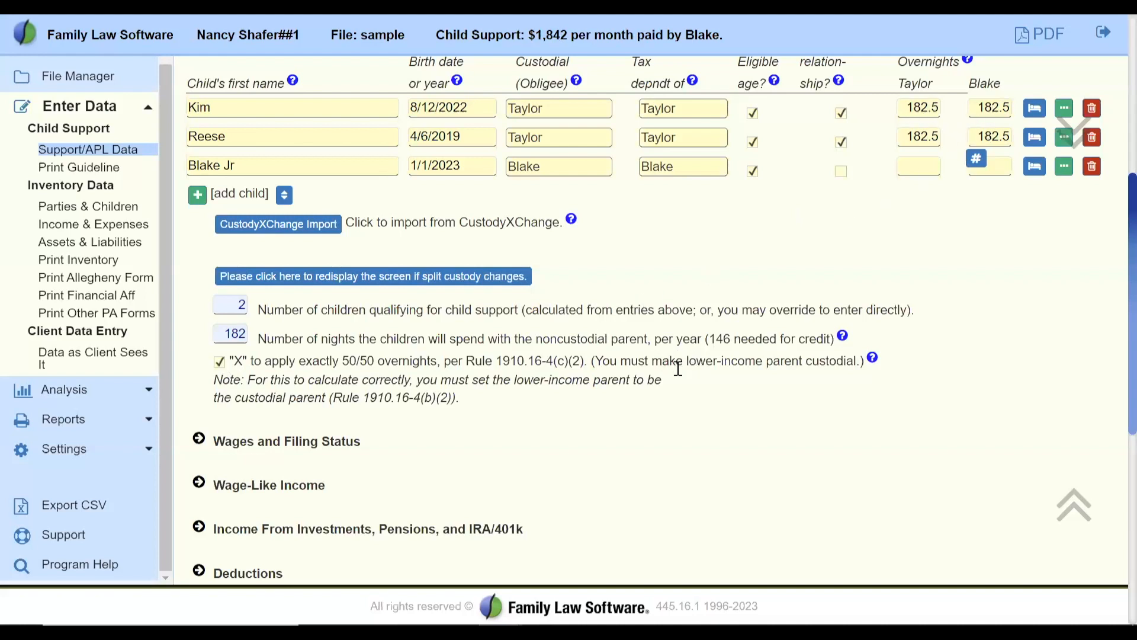
{"action": "left_click_drag", "start_coordinate": [631, 360], "coordinate": [851, 360]}
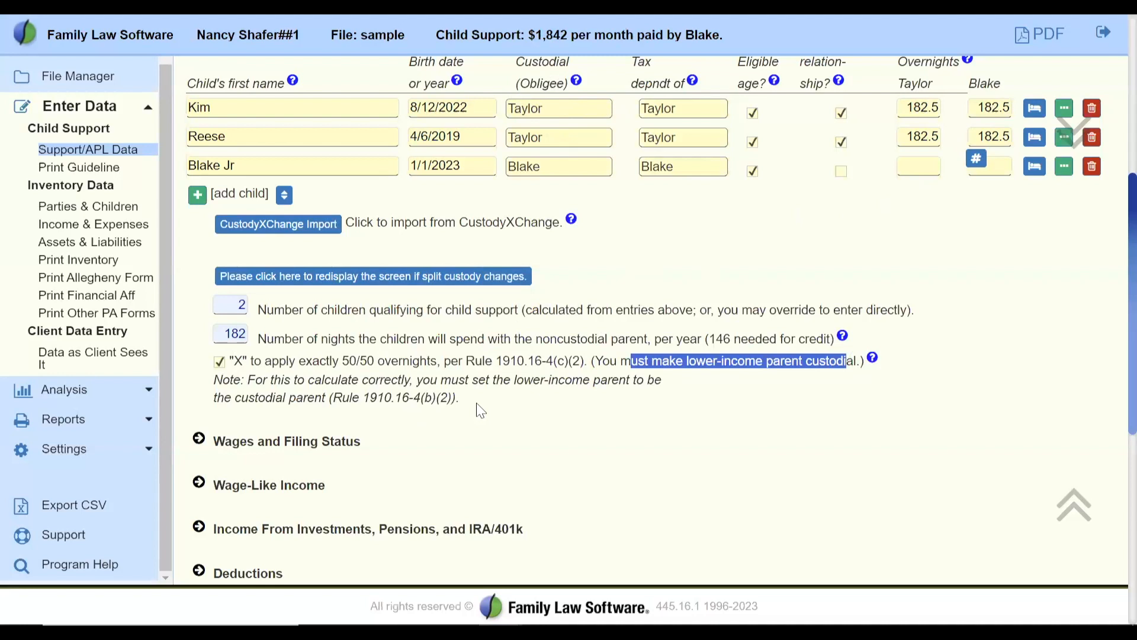
{"action": "left_click_drag", "start_coordinate": [455, 398], "coordinate": [330, 398]}
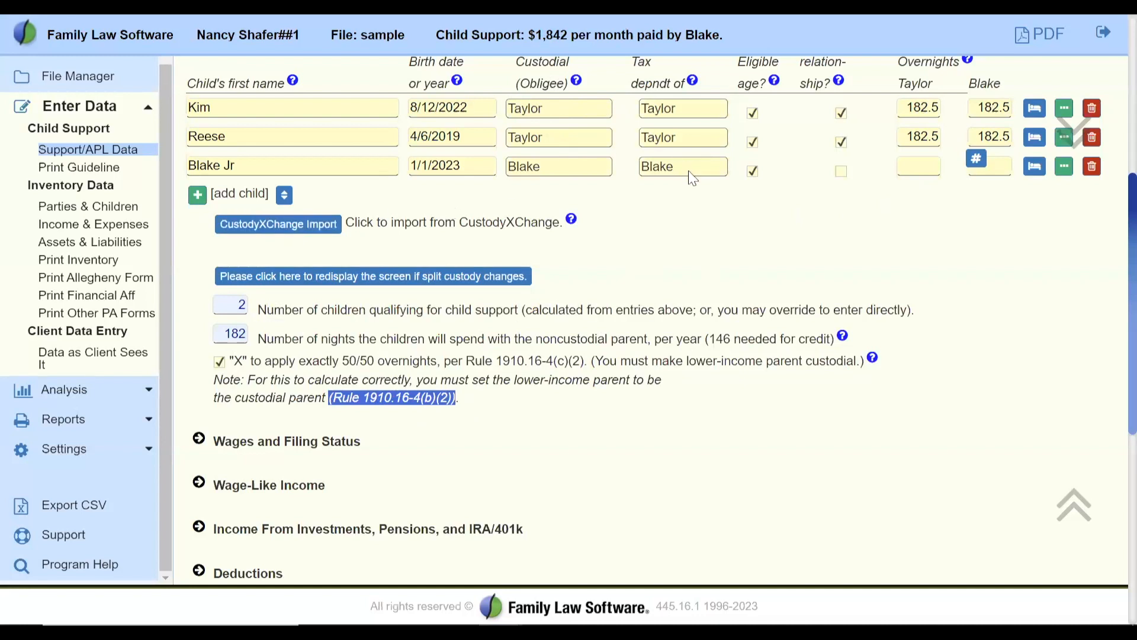
{"action": "left_click", "coordinate": [674, 228]}
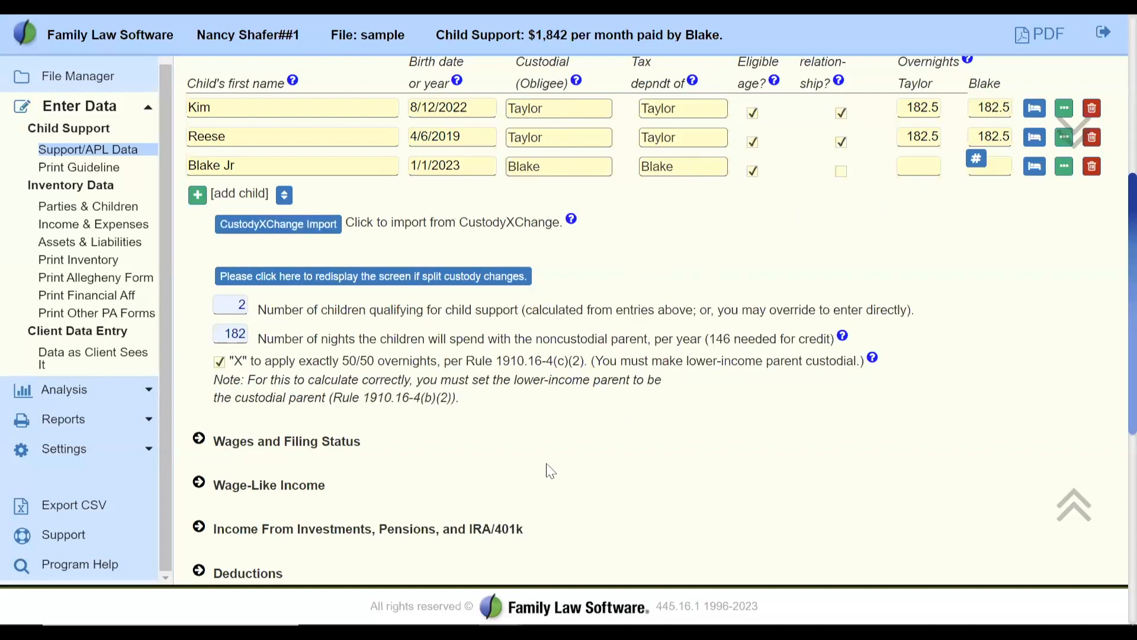
Open the first child's background information and review the custodial, dependent, support eligibility and tax exemption age entries.
{"action": "scroll", "coordinate": [551, 471], "scroll_direction": "down", "scroll_amount": 3}
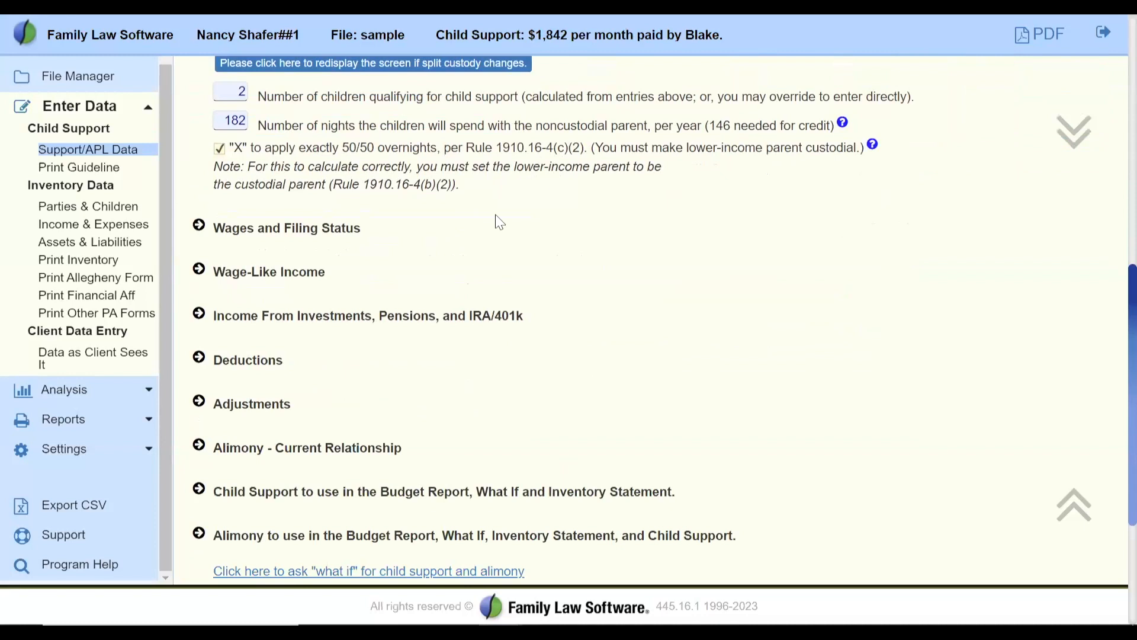
{"action": "scroll", "coordinate": [516, 231], "scroll_direction": "up", "scroll_amount": 5}
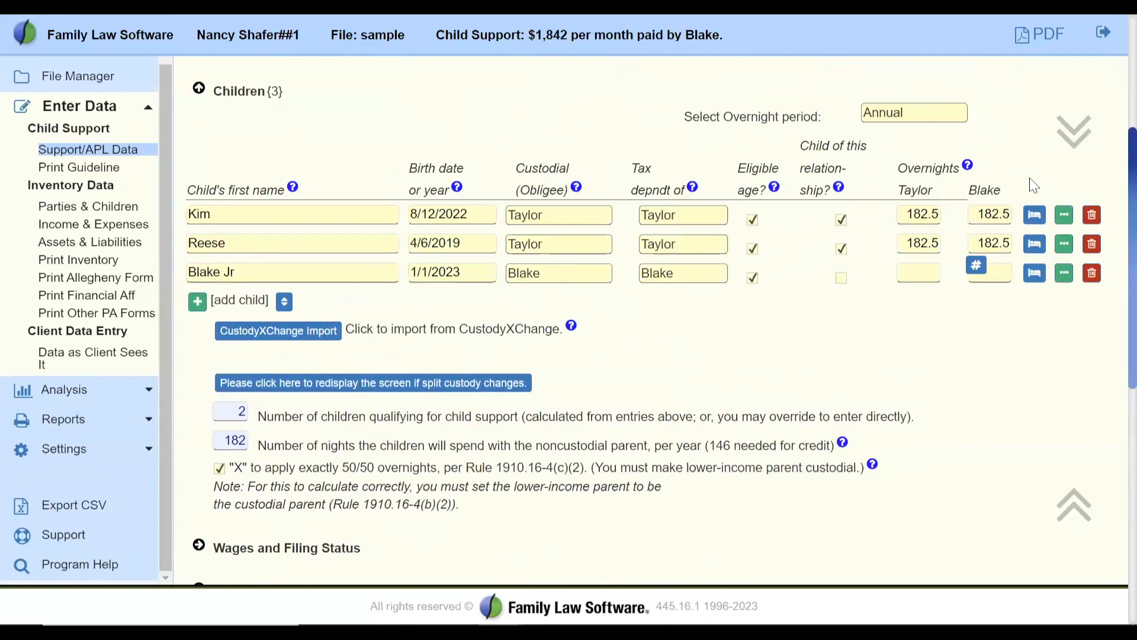
{"action": "left_click", "coordinate": [1065, 215]}
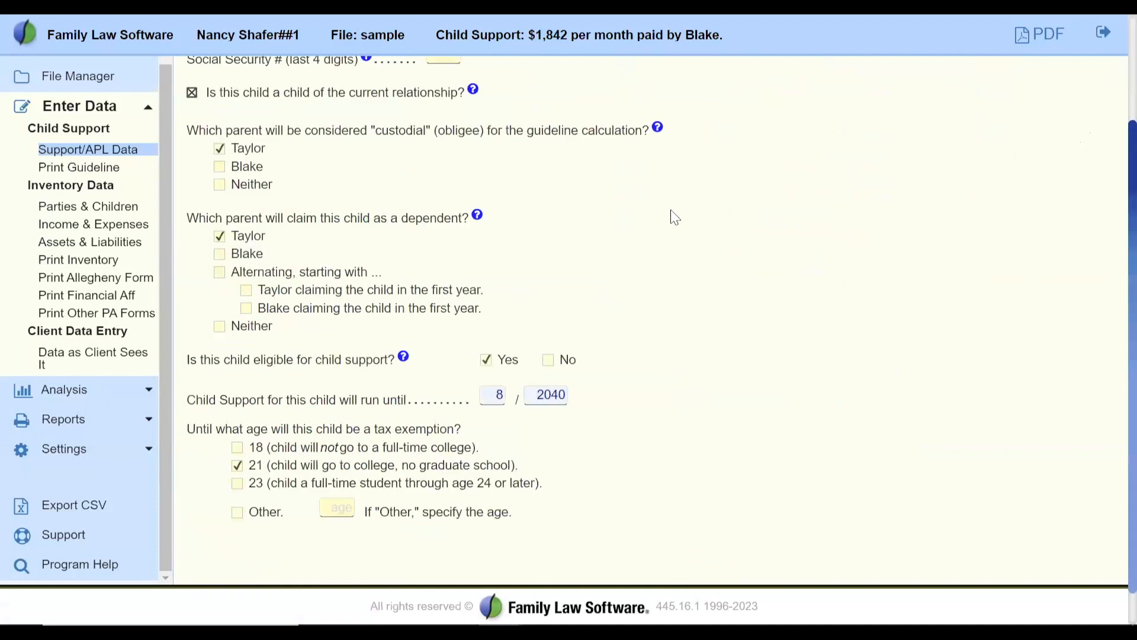
{"action": "scroll", "coordinate": [676, 218], "scroll_direction": "up", "scroll_amount": 3}
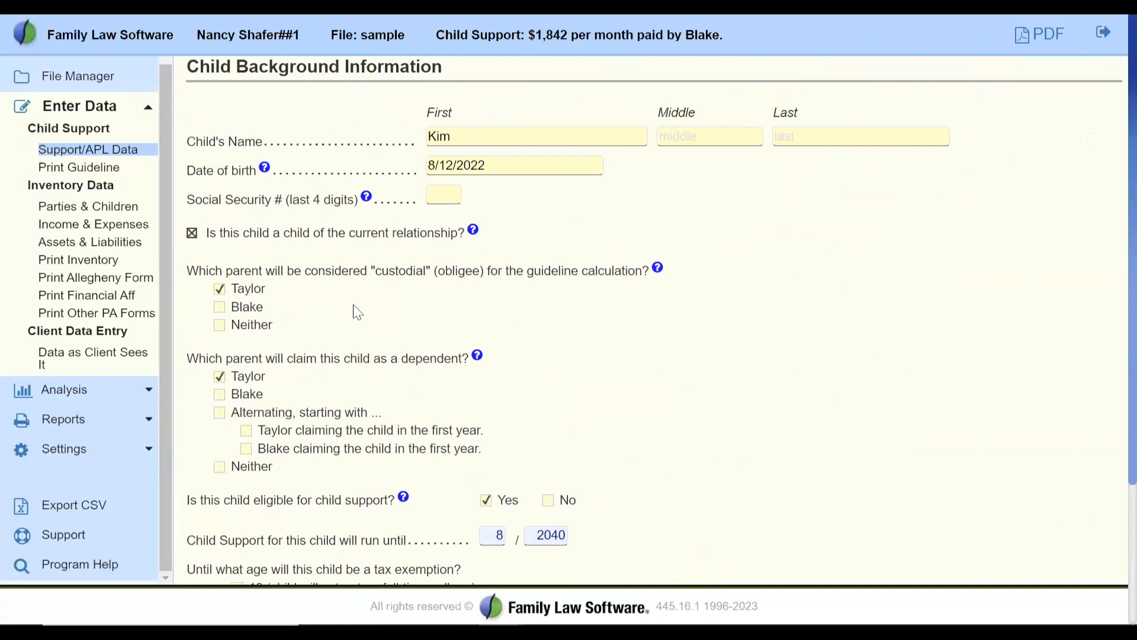
Examine the child's dependency claim, support end date and tax exemption age options, and return to the support form.
{"action": "scroll", "coordinate": [355, 307], "scroll_direction": "down", "scroll_amount": 3}
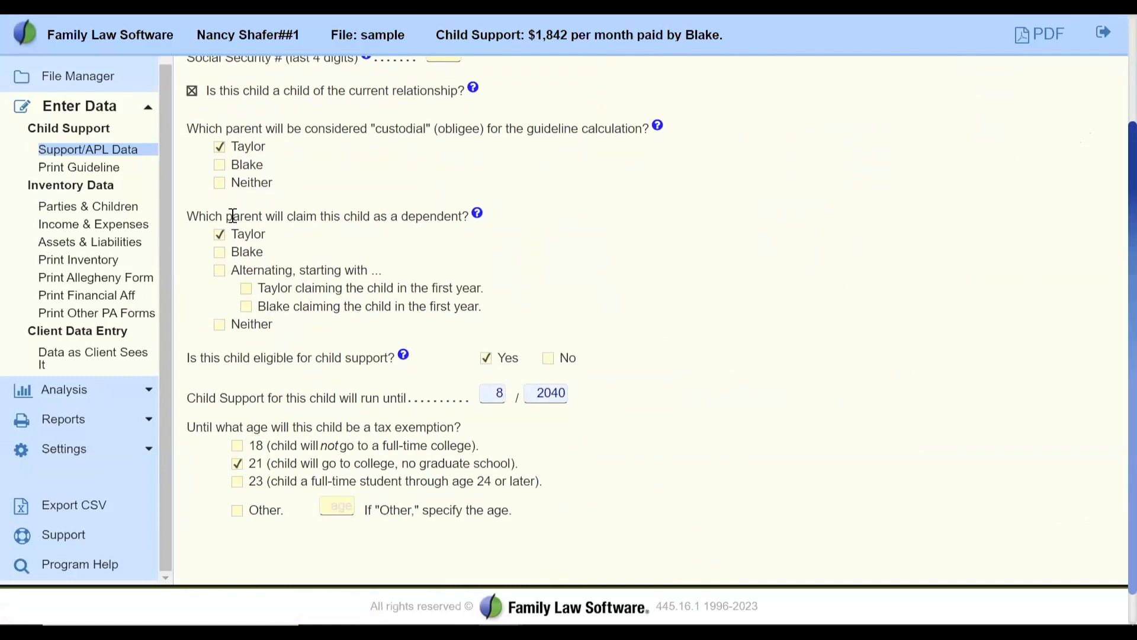
{"action": "left_click_drag", "start_coordinate": [190, 214], "coordinate": [479, 309]}
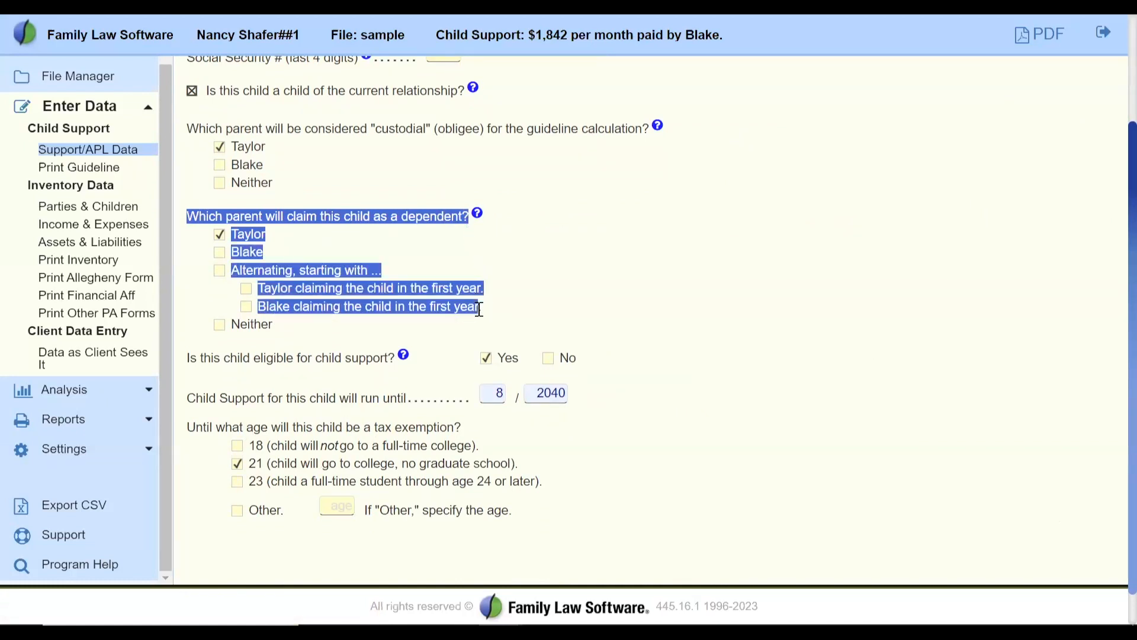
{"action": "left_click", "coordinate": [540, 300]}
{"action": "scroll", "coordinate": [536, 298], "scroll_direction": "down", "scroll_amount": 1}
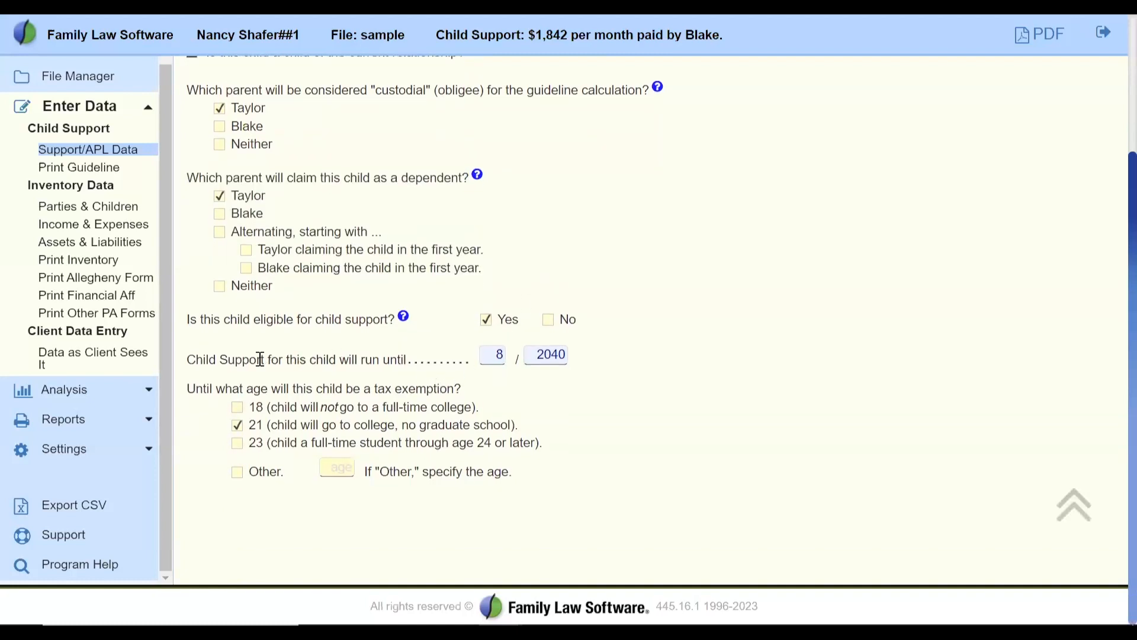
{"action": "left_click_drag", "start_coordinate": [191, 360], "coordinate": [434, 361]}
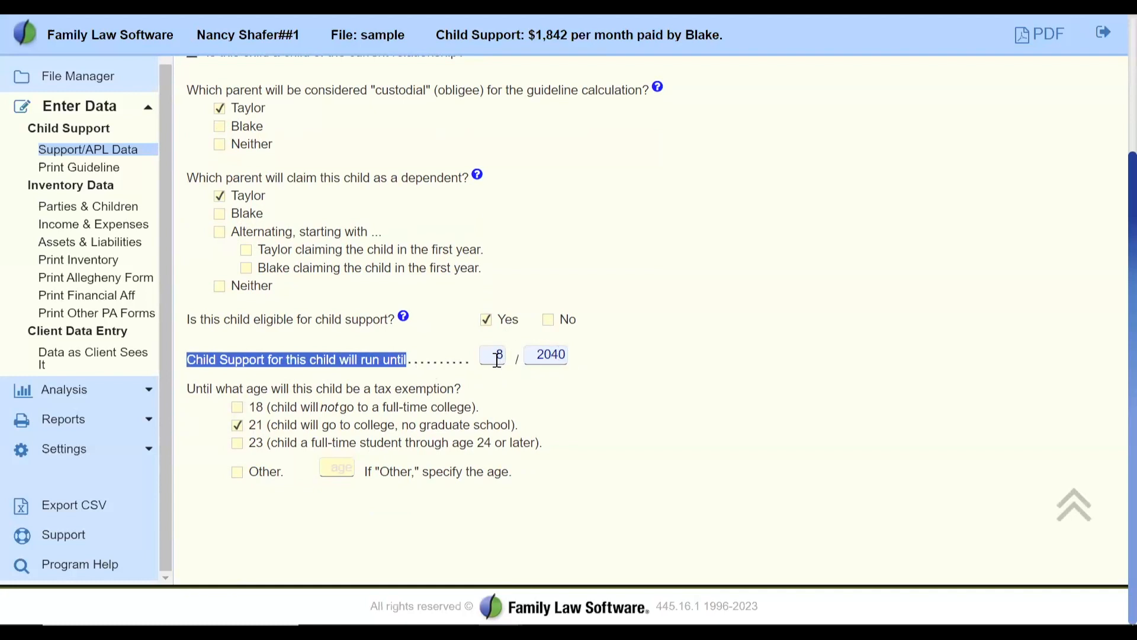
{"action": "left_click", "coordinate": [610, 400]}
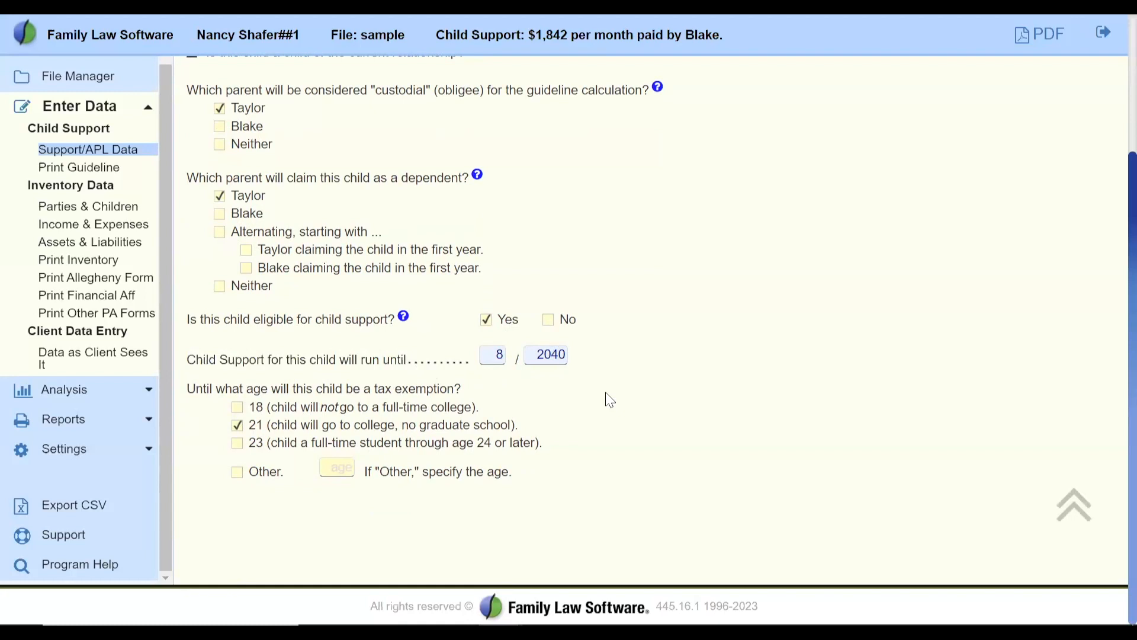
{"action": "scroll", "coordinate": [609, 399], "scroll_direction": "up", "scroll_amount": 1}
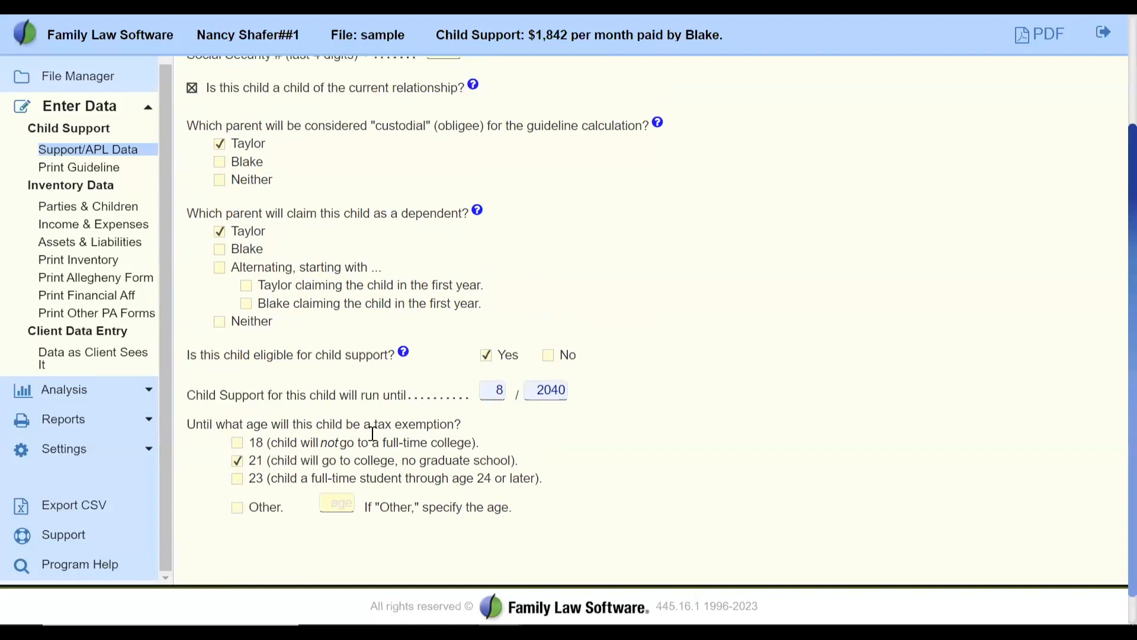
{"action": "left_click_drag", "start_coordinate": [196, 424], "coordinate": [541, 479]}
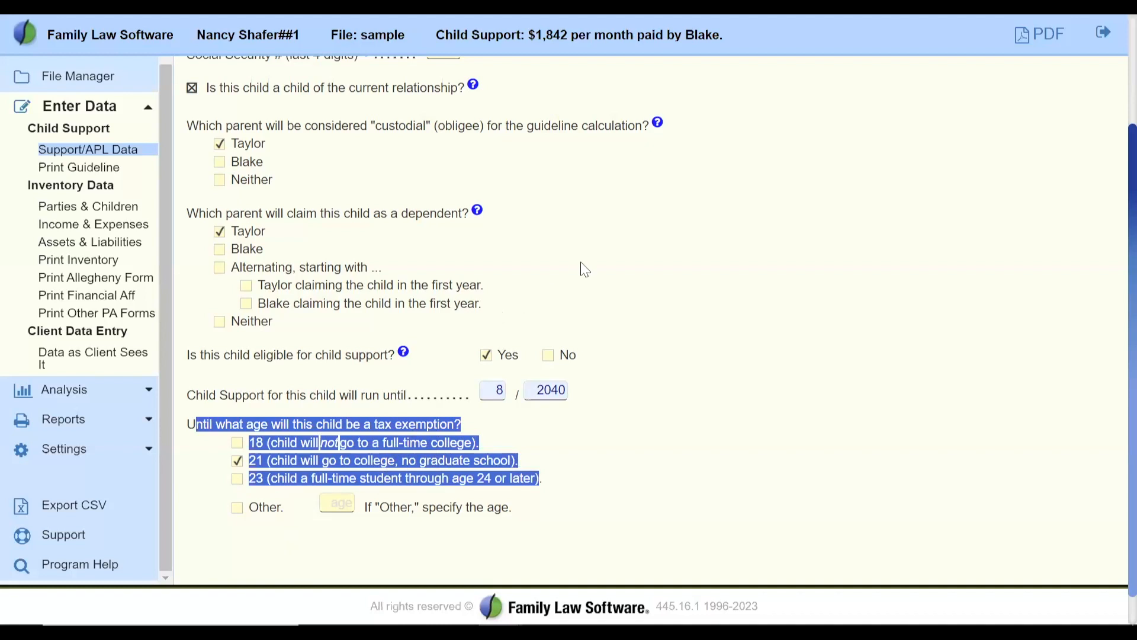
{"action": "key", "text": "alt+Left"}
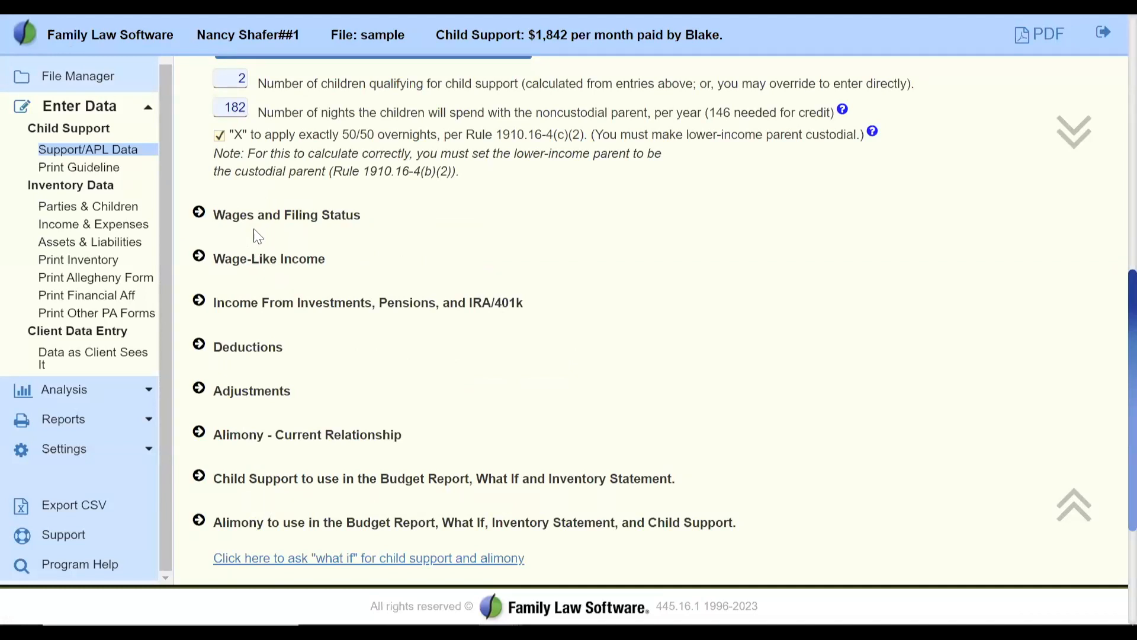
Open the Wages and Filing Status section and review both parents' gross wage, pay period and filing status entries.
{"action": "left_click", "coordinate": [201, 219]}
{"action": "scroll", "coordinate": [777, 205], "scroll_direction": "up", "scroll_amount": 8}
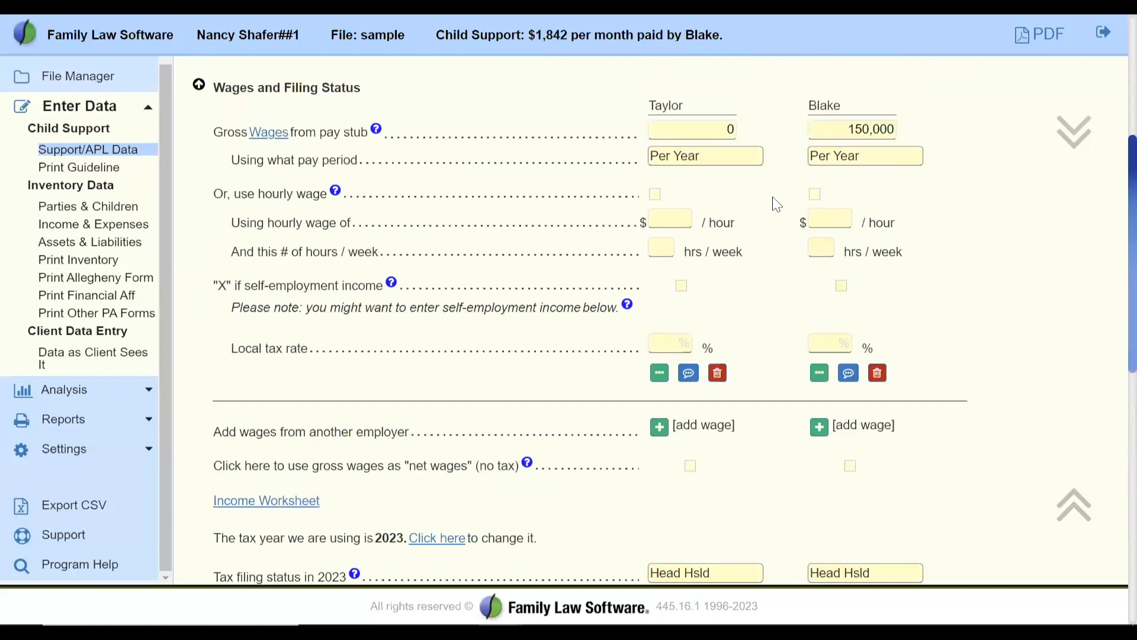
{"action": "scroll", "coordinate": [776, 205], "scroll_direction": "down", "scroll_amount": 4}
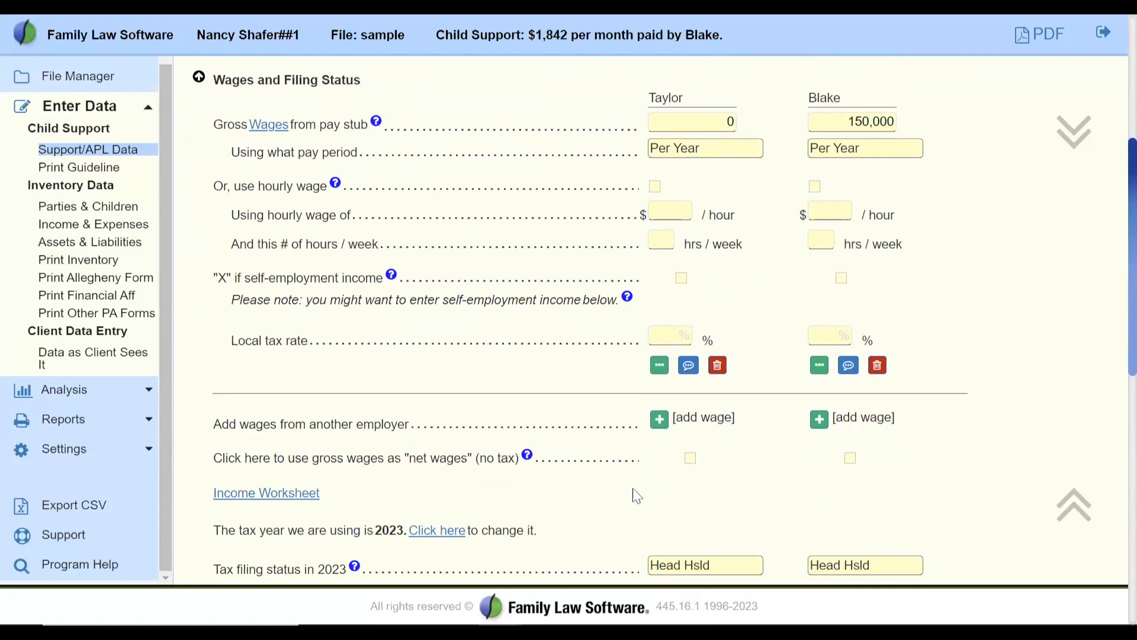
Use an hourly wage for the receiving parent, at $17.25 per hour and 30 hours per week.
{"action": "scroll", "coordinate": [629, 502], "scroll_direction": "up", "scroll_amount": 1}
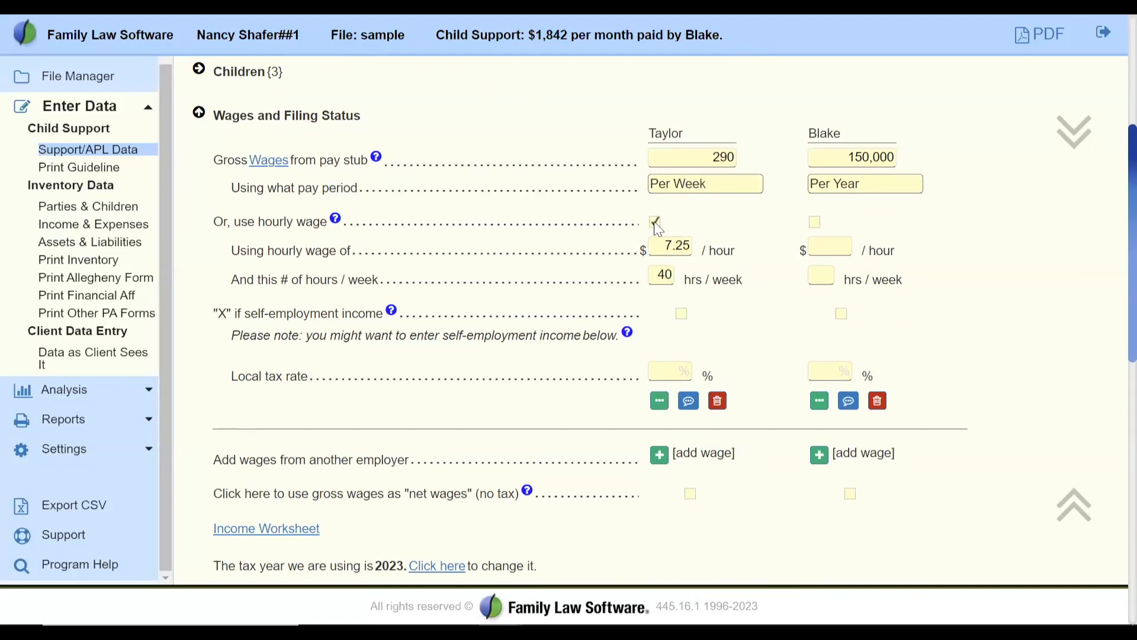
{"action": "left_click", "coordinate": [666, 273]}
{"action": "type", "text": "3"}
{"action": "key", "text": "Tab"}
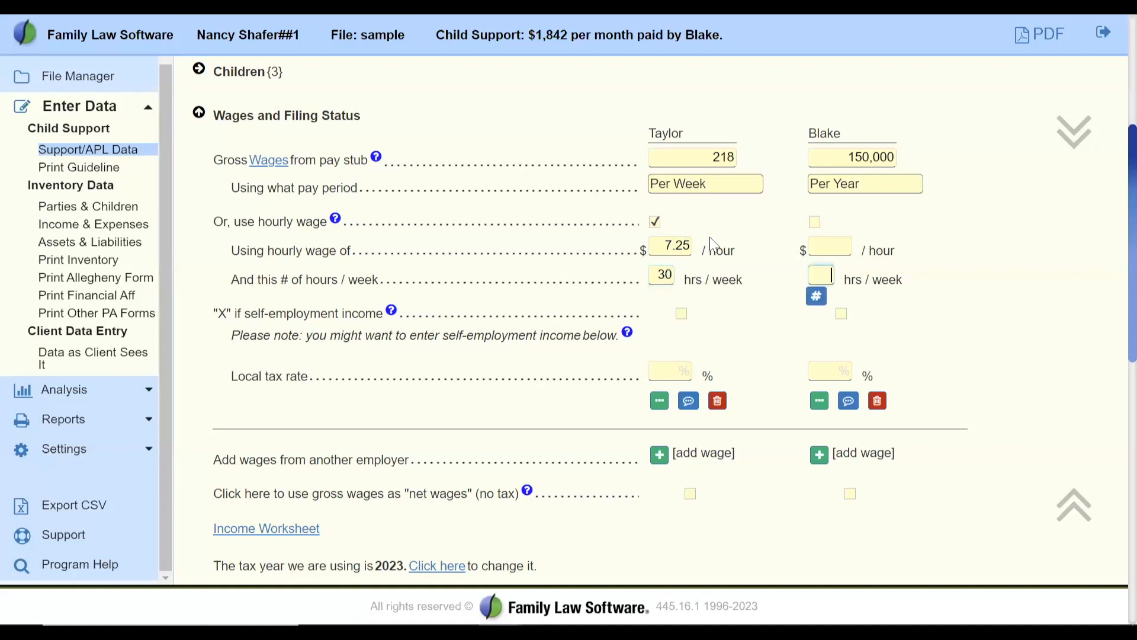
{"action": "left_click", "coordinate": [664, 245]}
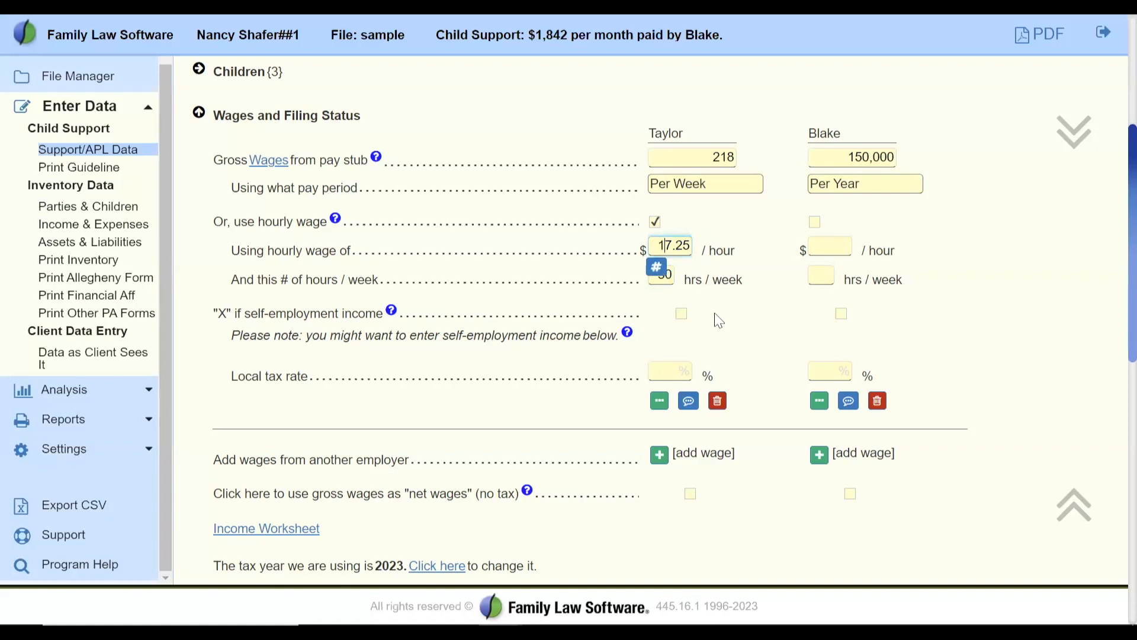
{"action": "key", "text": "Tab"}
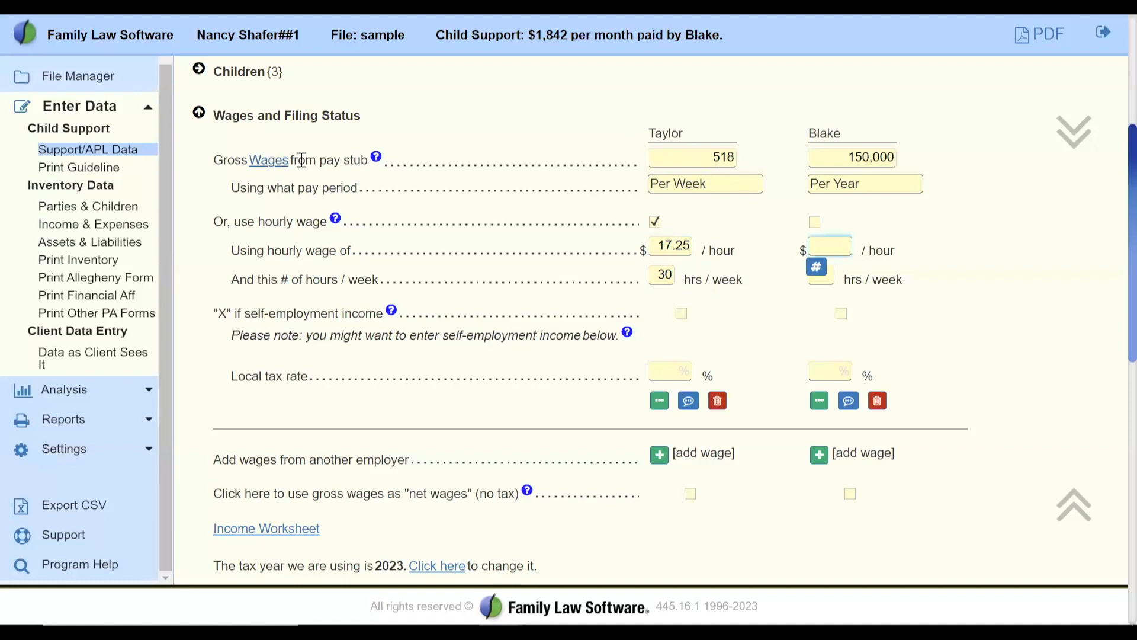
Open the period amount calculator for the receiving parent's gross wages and enter a bi-monthly amount of 2040.
{"action": "left_click", "coordinate": [669, 159]}
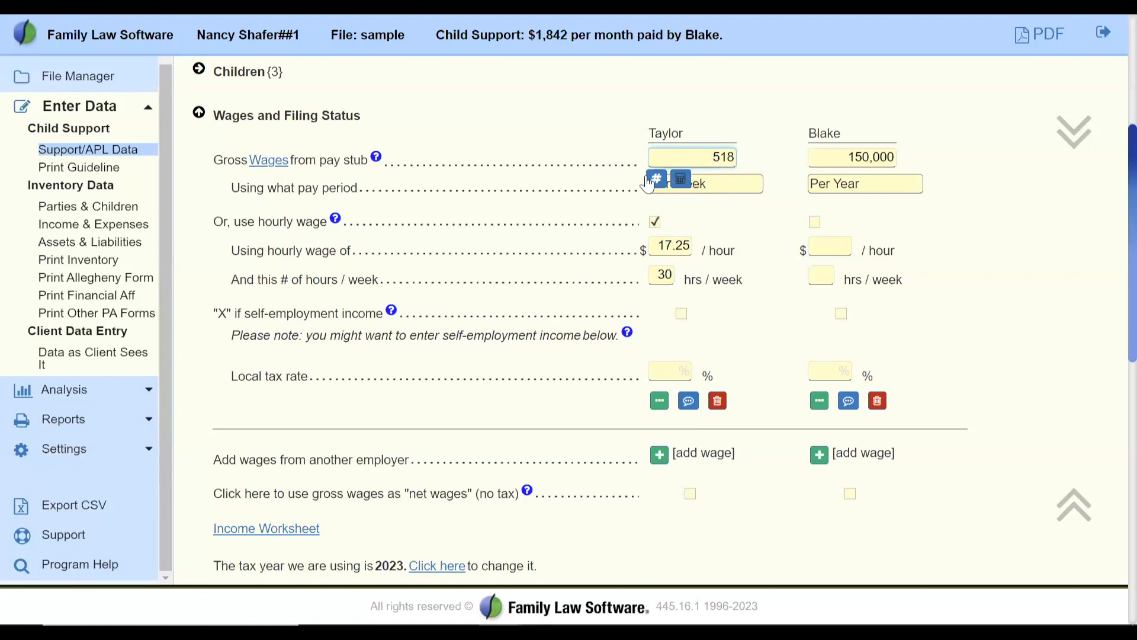
{"action": "left_click", "coordinate": [681, 185]}
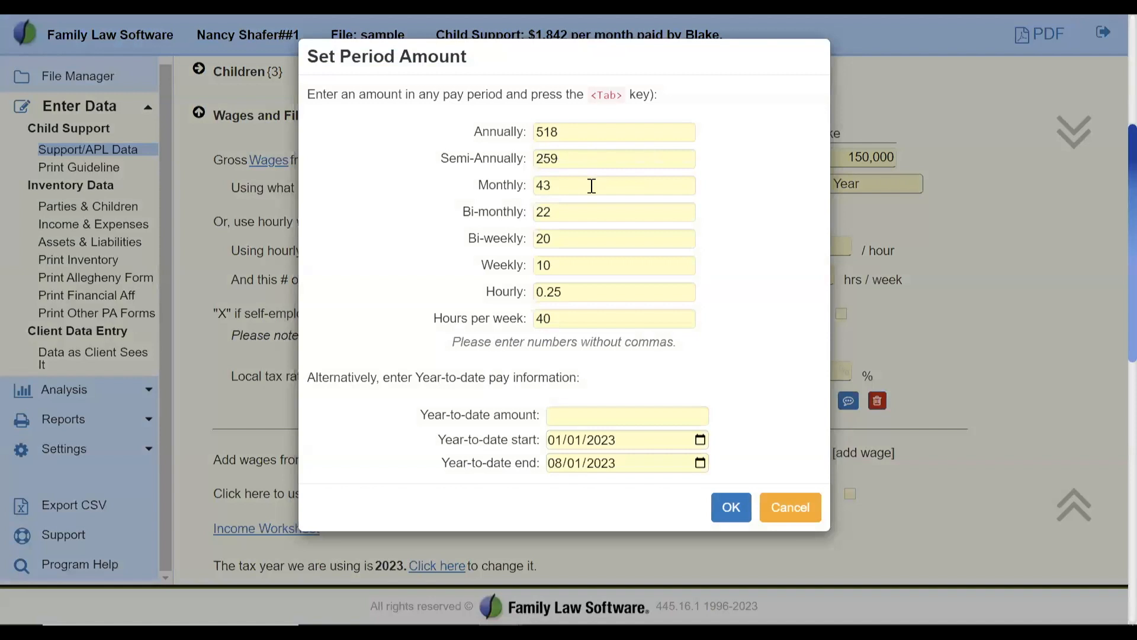
{"action": "left_click", "coordinate": [562, 209]}
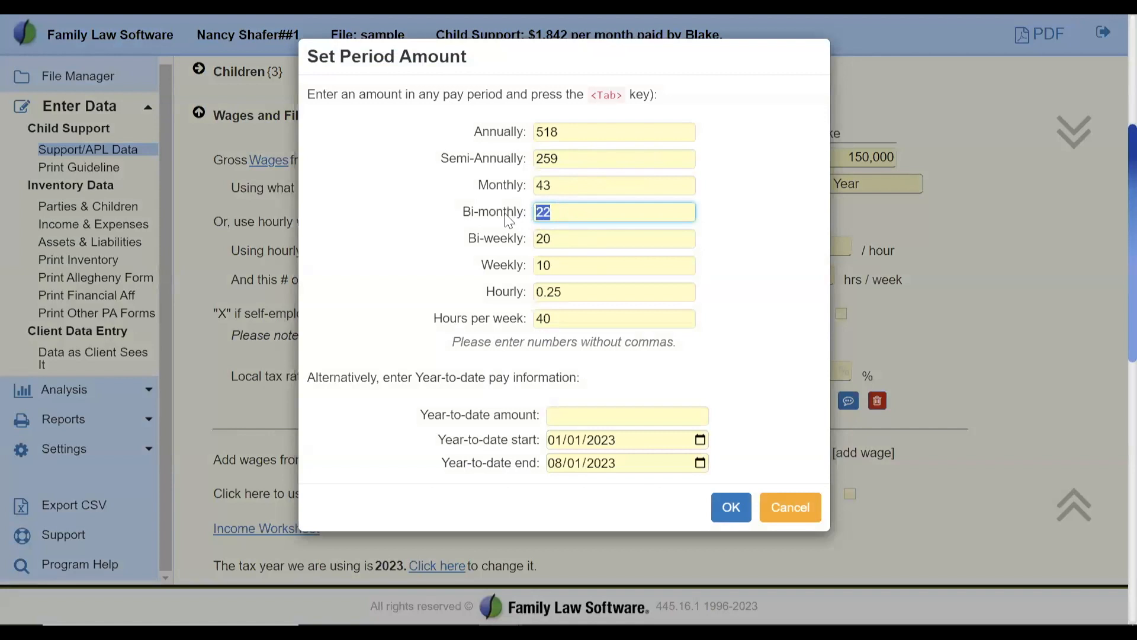
{"action": "type", "text": "2"}
{"action": "key", "text": "Tab"}
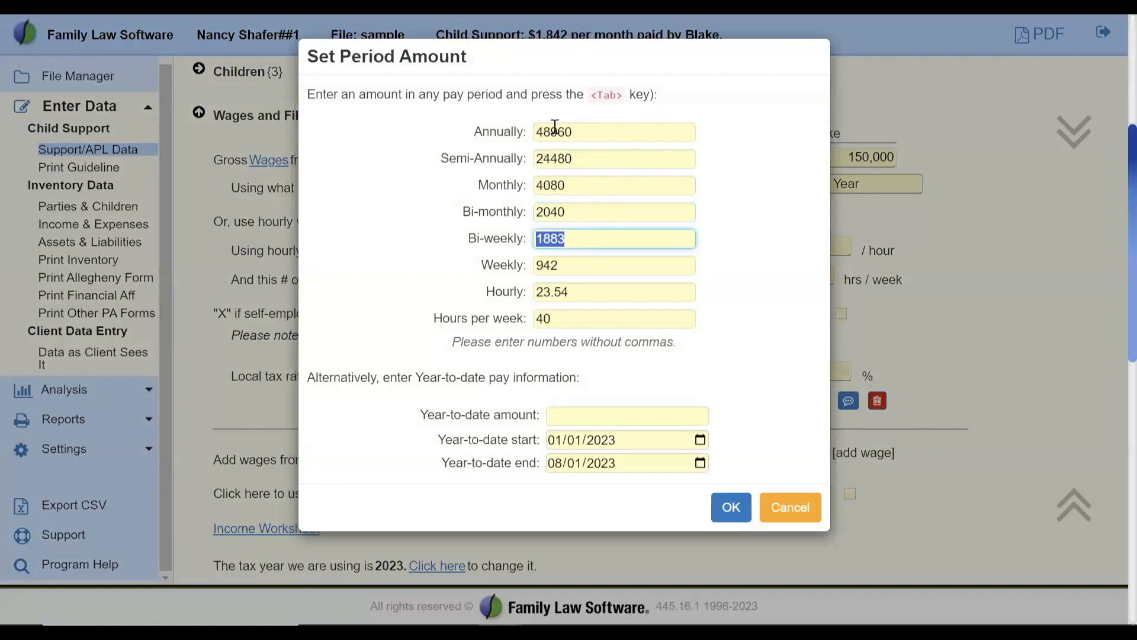
Calculate pay from a year-to-date amount of 28976 ending 07/31/2023, check the annual figure, and cancel the calculator.
{"action": "left_click", "coordinate": [454, 428]}
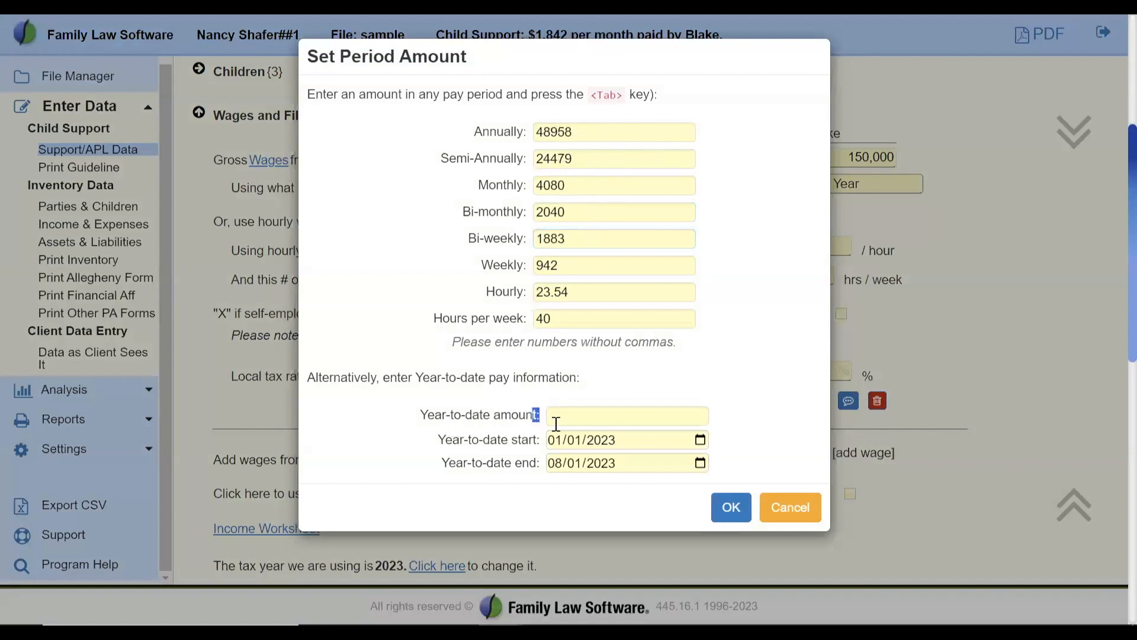
{"action": "left_click", "coordinate": [563, 414]}
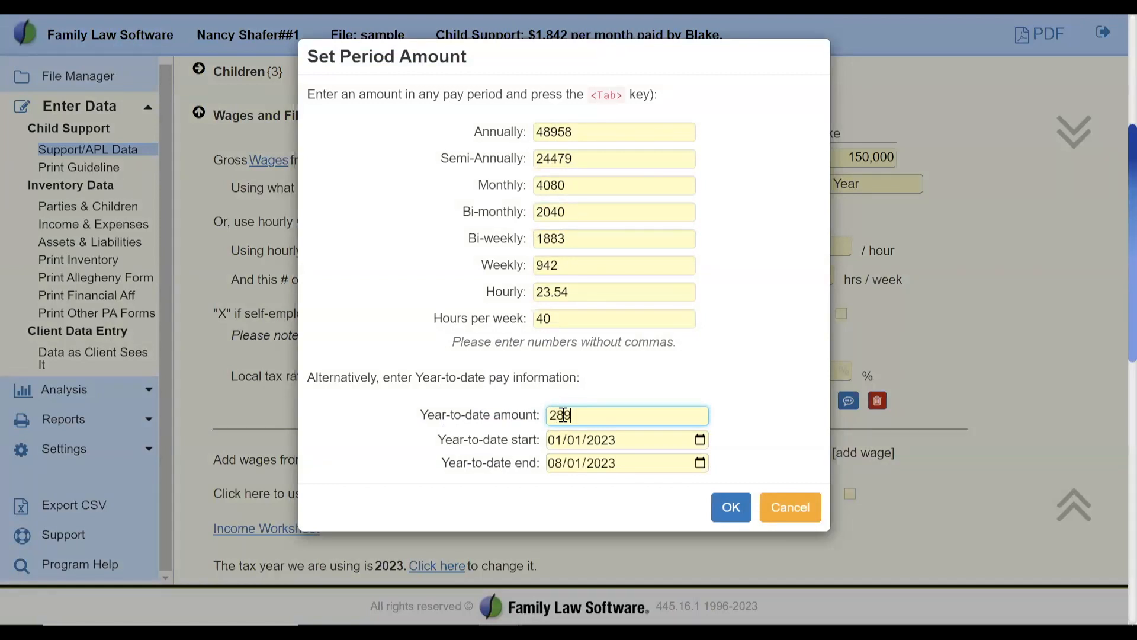
{"action": "key", "text": "Tab"}
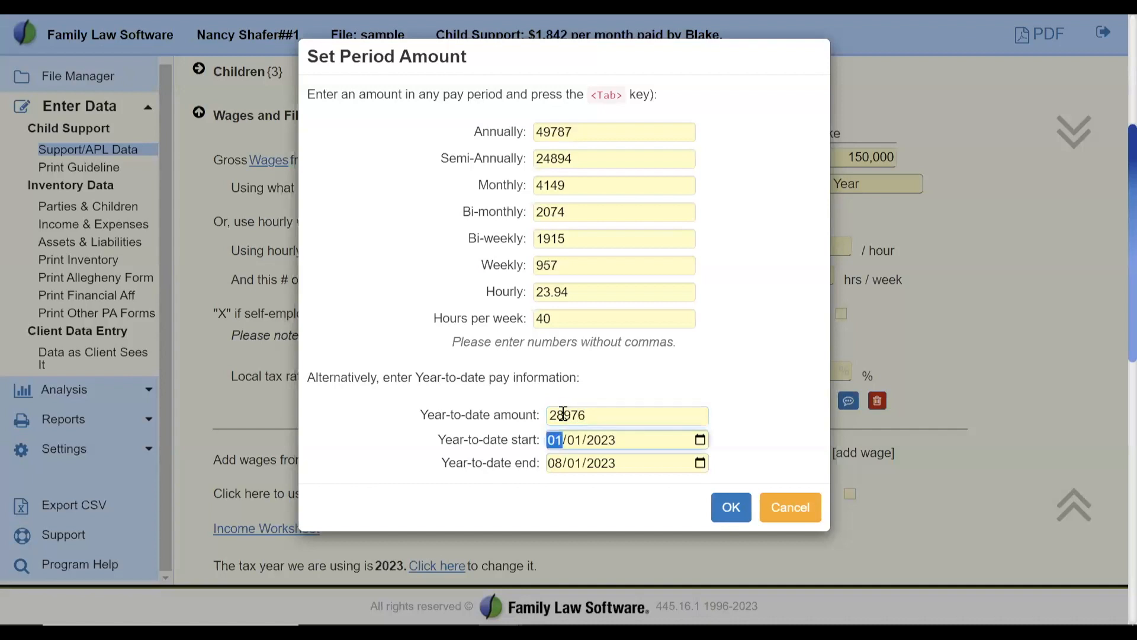
{"action": "left_click", "coordinate": [697, 463]}
{"action": "left_click", "coordinate": [594, 283]}
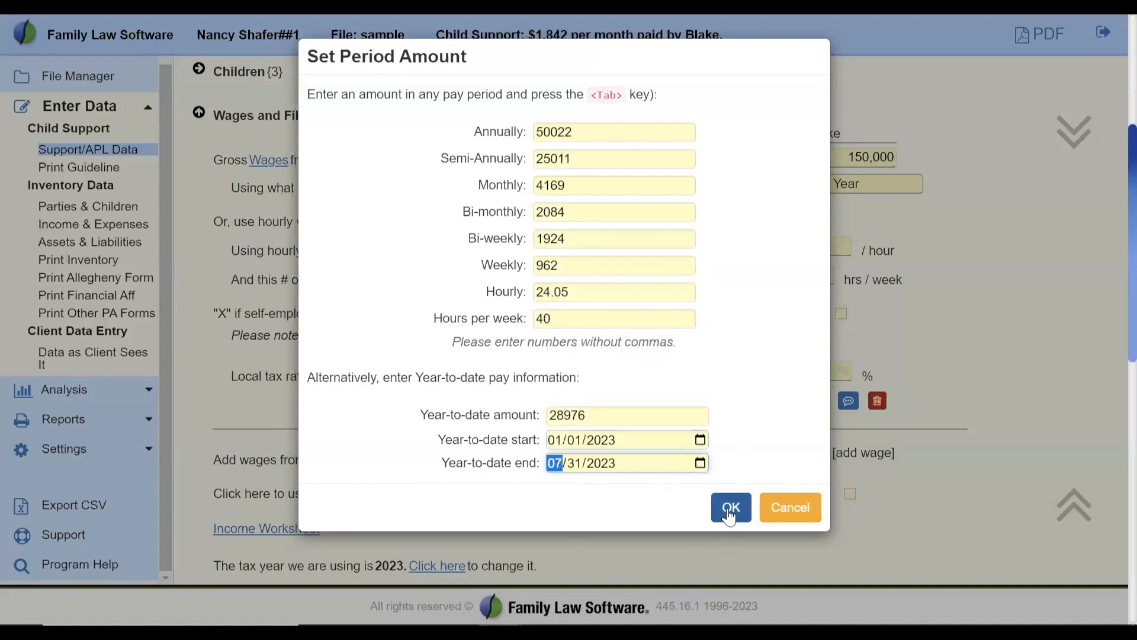
{"action": "key", "text": "Tab"}
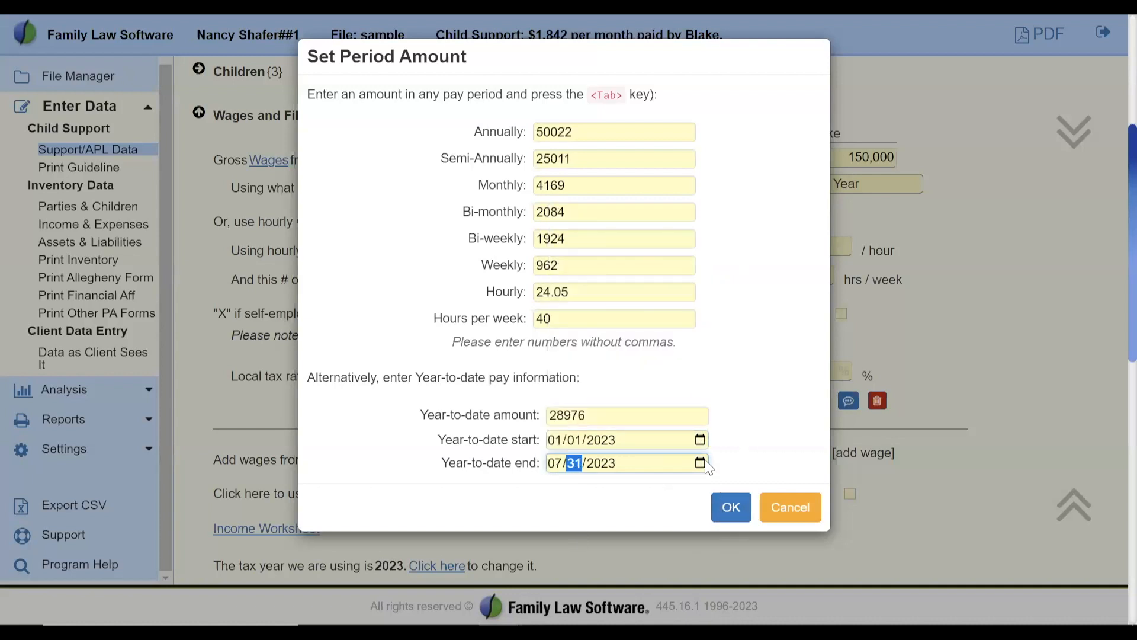
{"action": "double_click", "coordinate": [569, 141]}
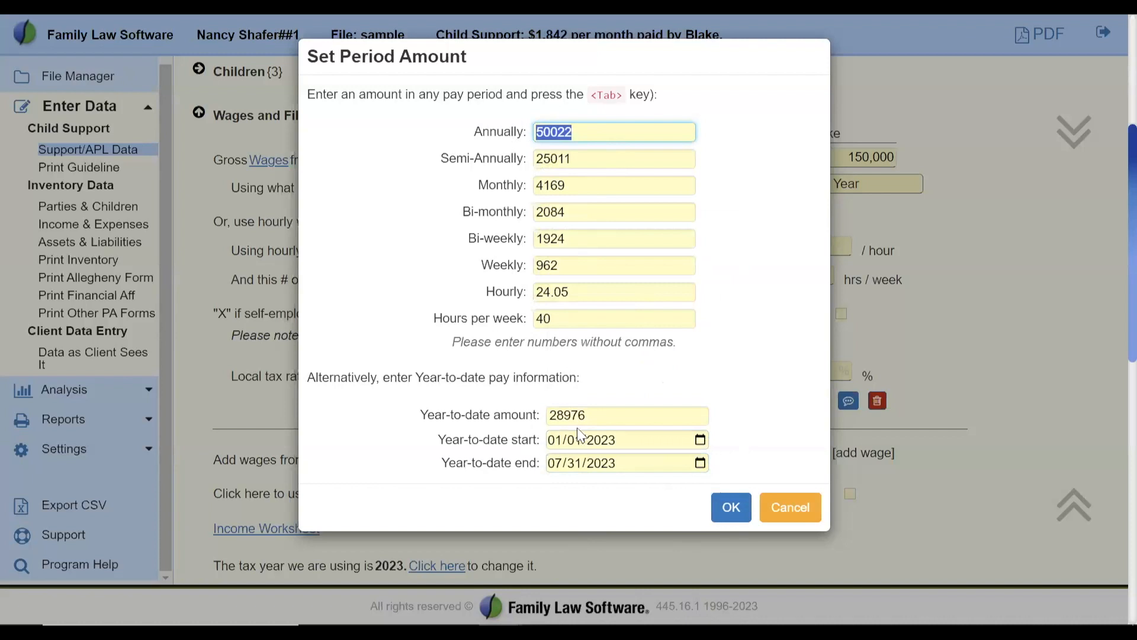
{"action": "left_click", "coordinate": [806, 507]}
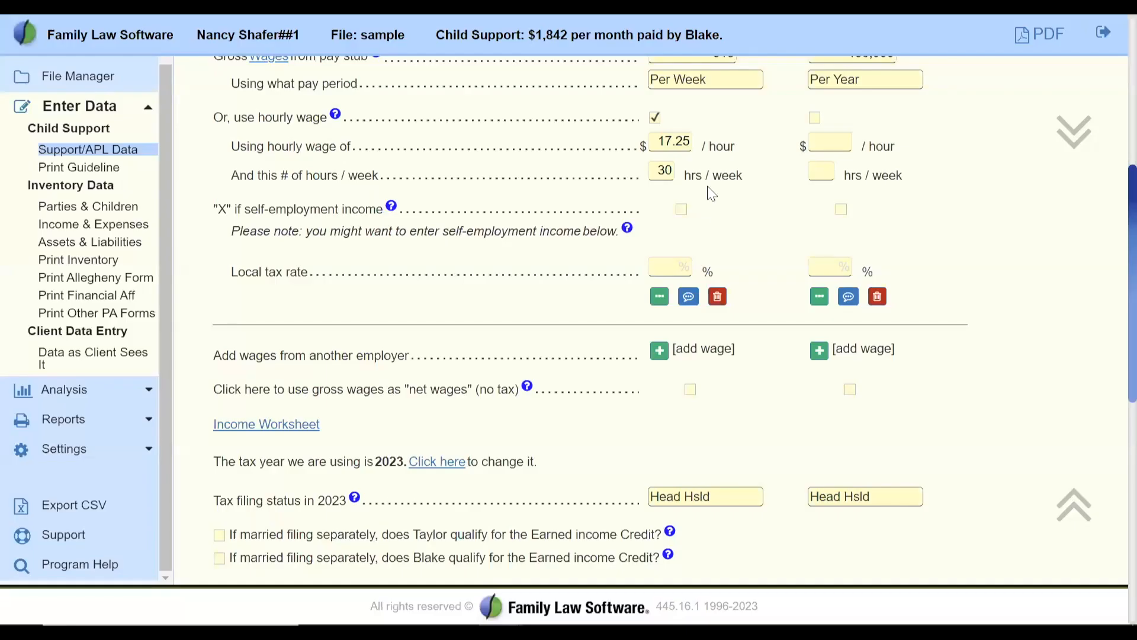
Turn off the hourly wage option for the receiving parent.
{"action": "scroll", "coordinate": [710, 193], "scroll_direction": "up", "scroll_amount": 1}
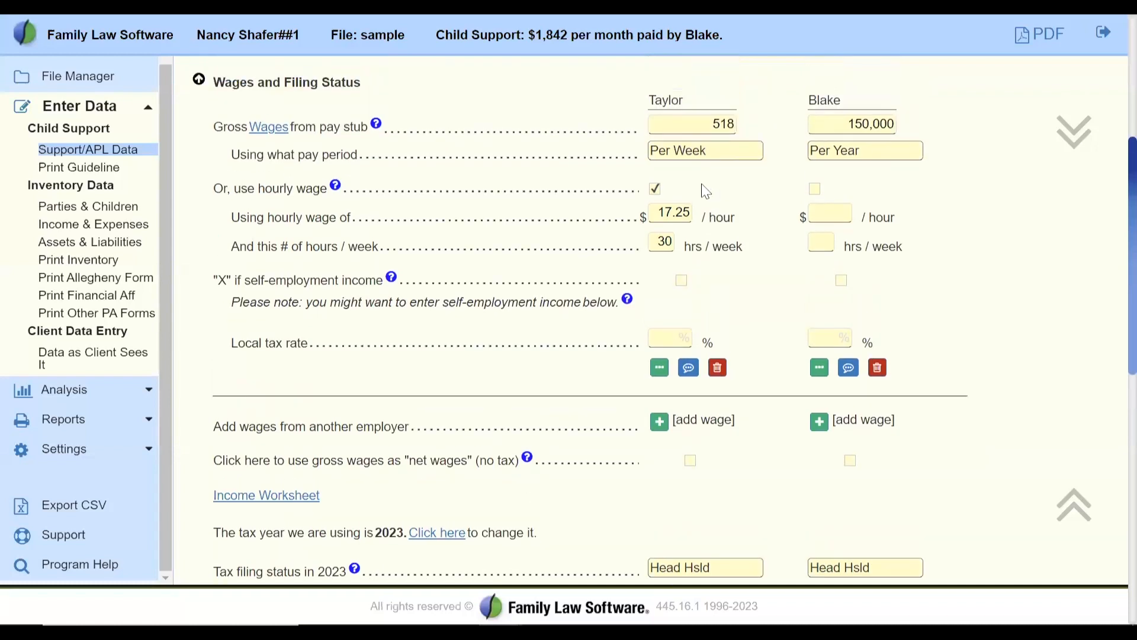
{"action": "left_click", "coordinate": [655, 190]}
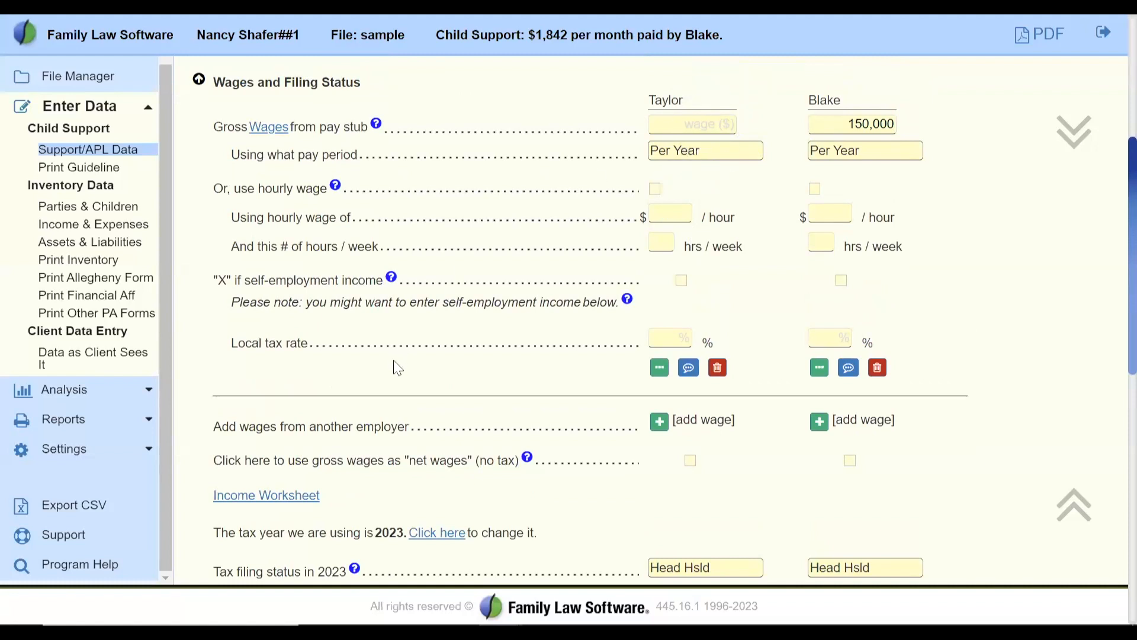
Examine the local tax rate entries and the additional details for the receiving parent's wages.
{"action": "scroll", "coordinate": [398, 368], "scroll_direction": "down", "scroll_amount": 1}
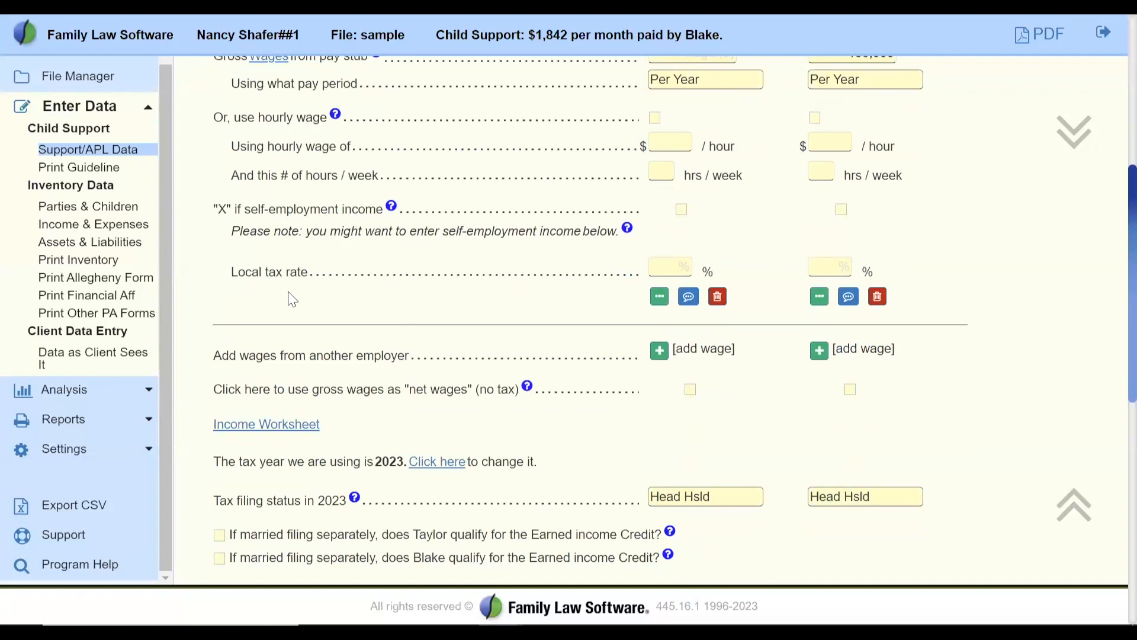
{"action": "left_click_drag", "start_coordinate": [231, 278], "coordinate": [363, 287]}
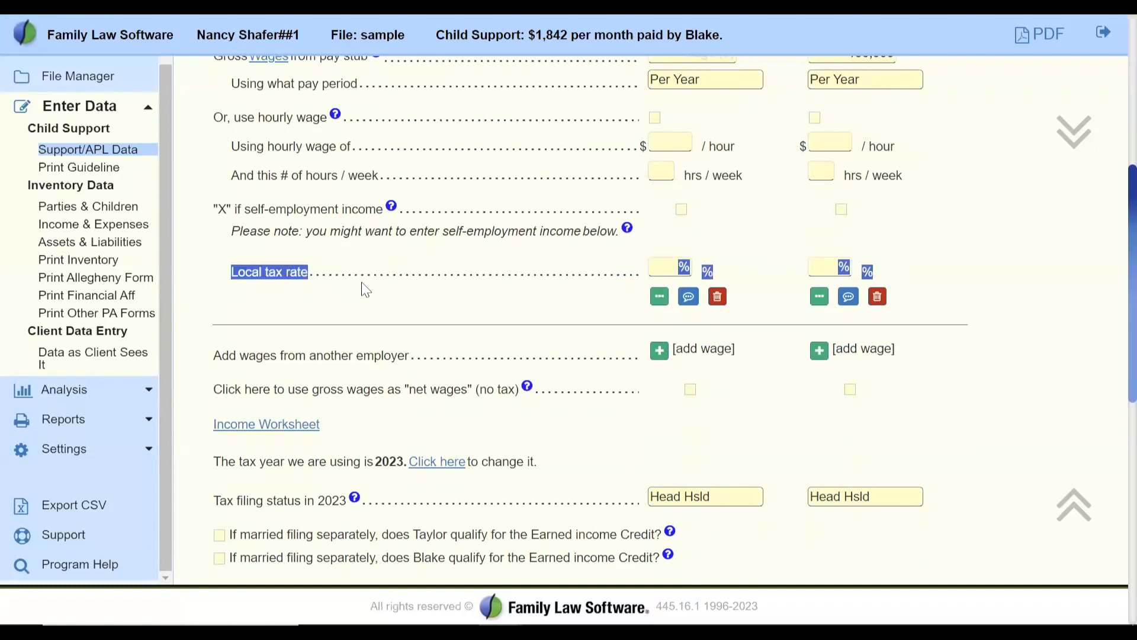
{"action": "left_click", "coordinate": [477, 307]}
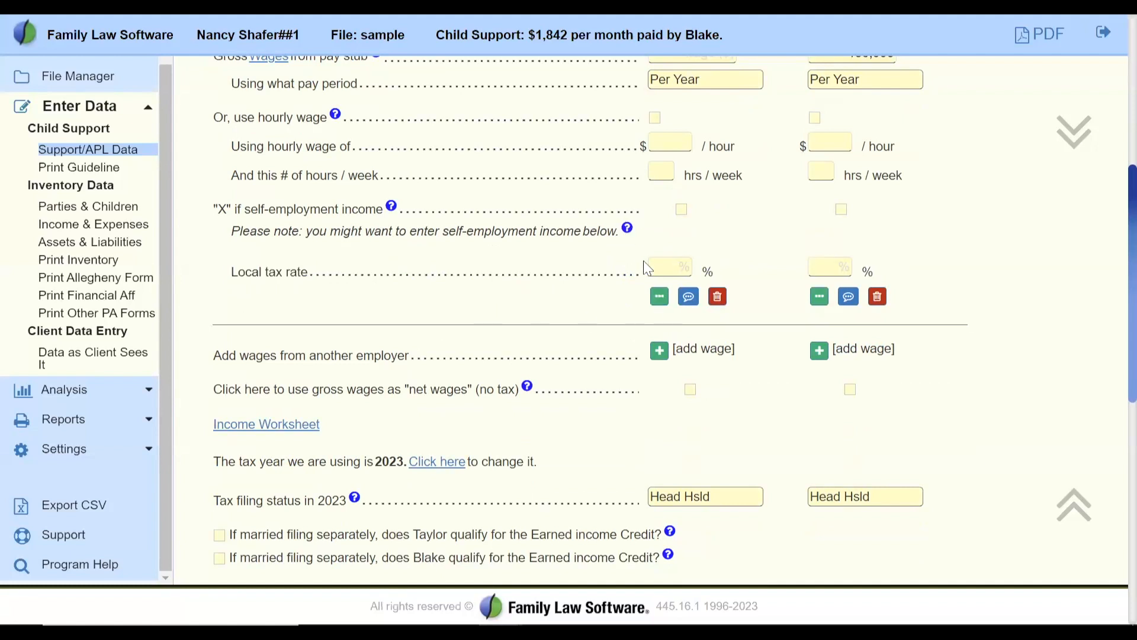
{"action": "left_click", "coordinate": [659, 297]}
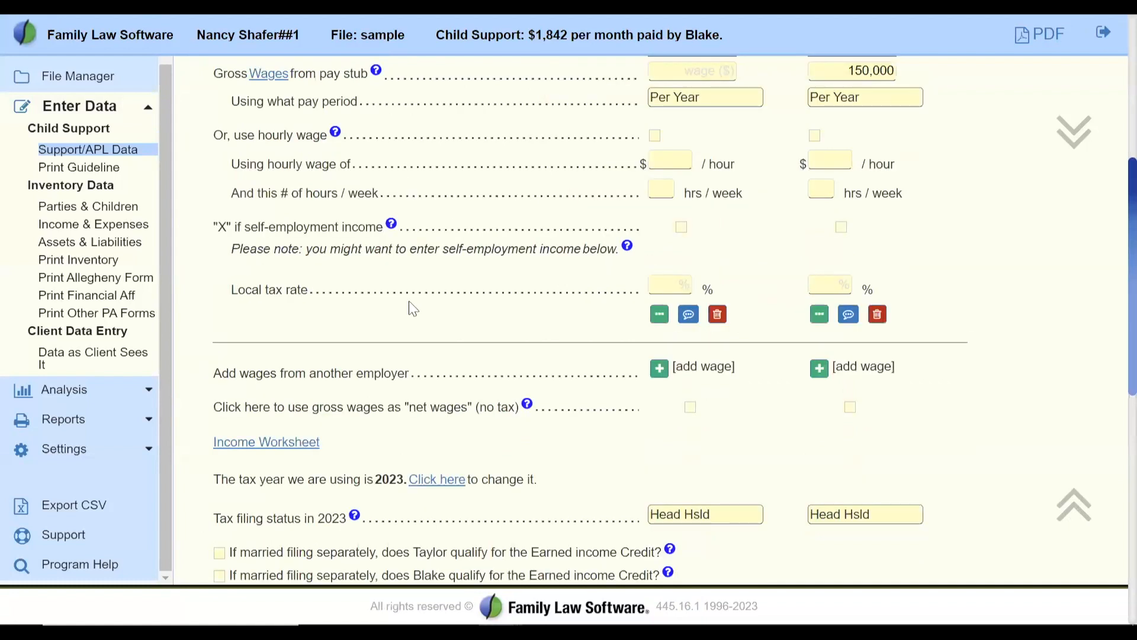
Open the Income Worksheet and examine the monthly income lines, including the paying parent's monthly wages.
{"action": "scroll", "coordinate": [413, 309], "scroll_direction": "down", "scroll_amount": 5}
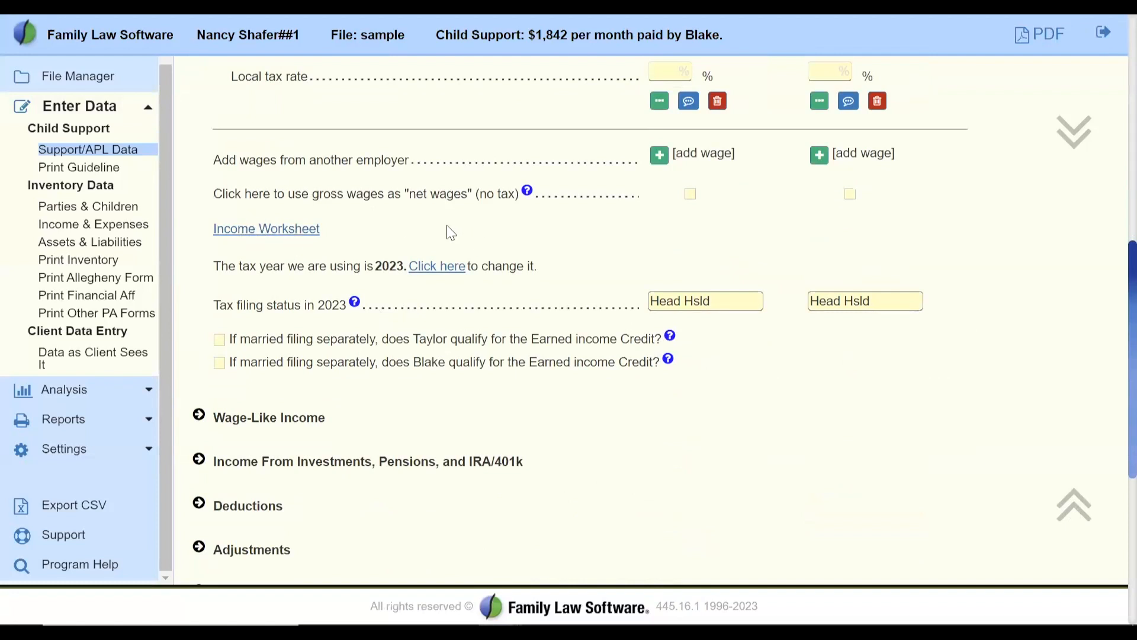
{"action": "left_click", "coordinate": [264, 235]}
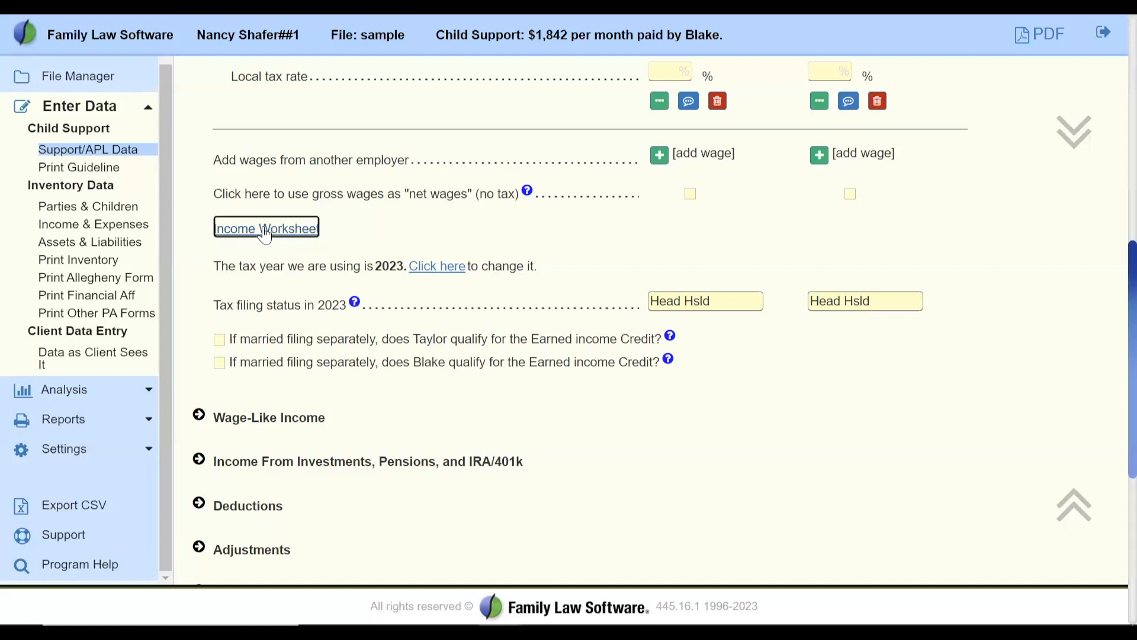
{"action": "scroll", "coordinate": [265, 233], "scroll_direction": "up", "scroll_amount": 8}
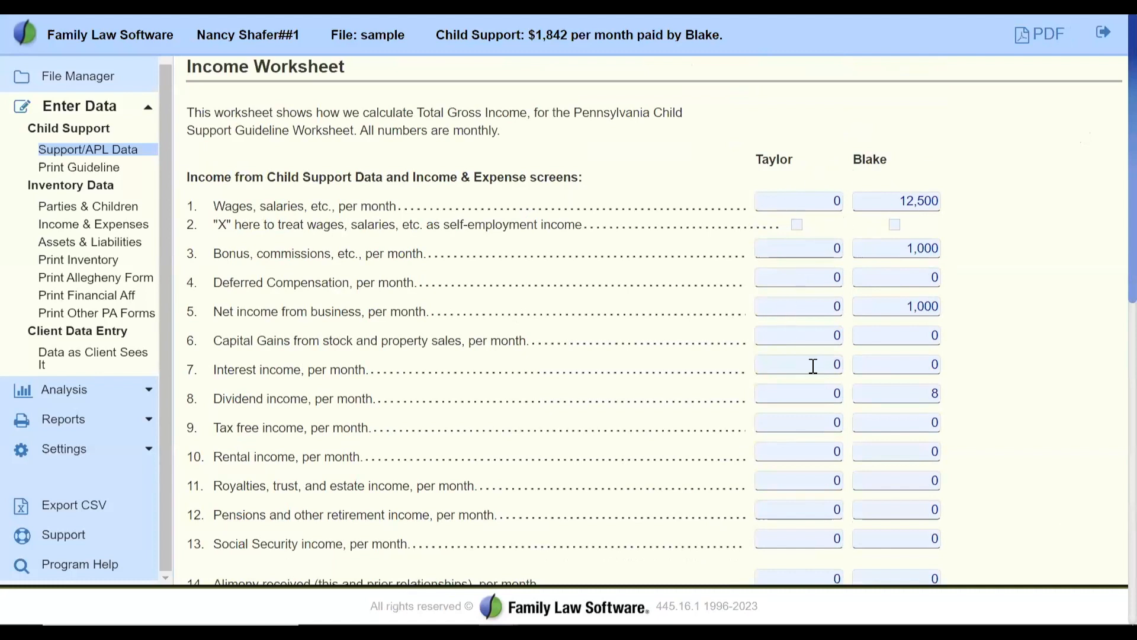
{"action": "left_click", "coordinate": [916, 198]}
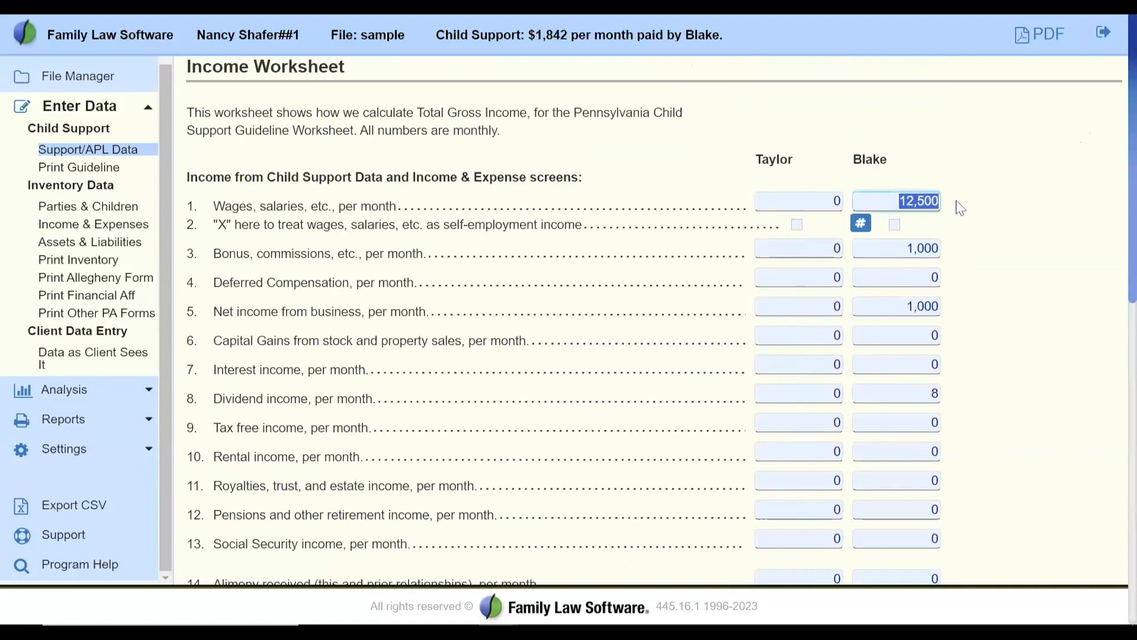
Examine the Income Worksheet's bonus, business, additional income and total lines, including the child's Social Security derivative benefits.
{"action": "left_click", "coordinate": [901, 245]}
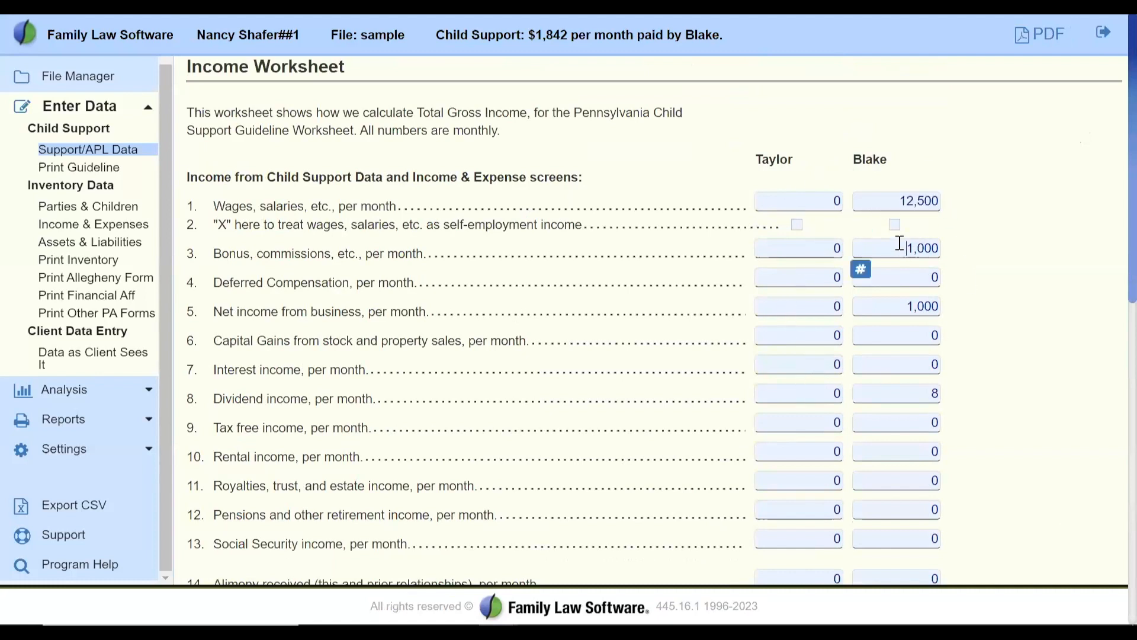
{"action": "left_click", "coordinate": [904, 304]}
{"action": "left_click", "coordinate": [982, 311]}
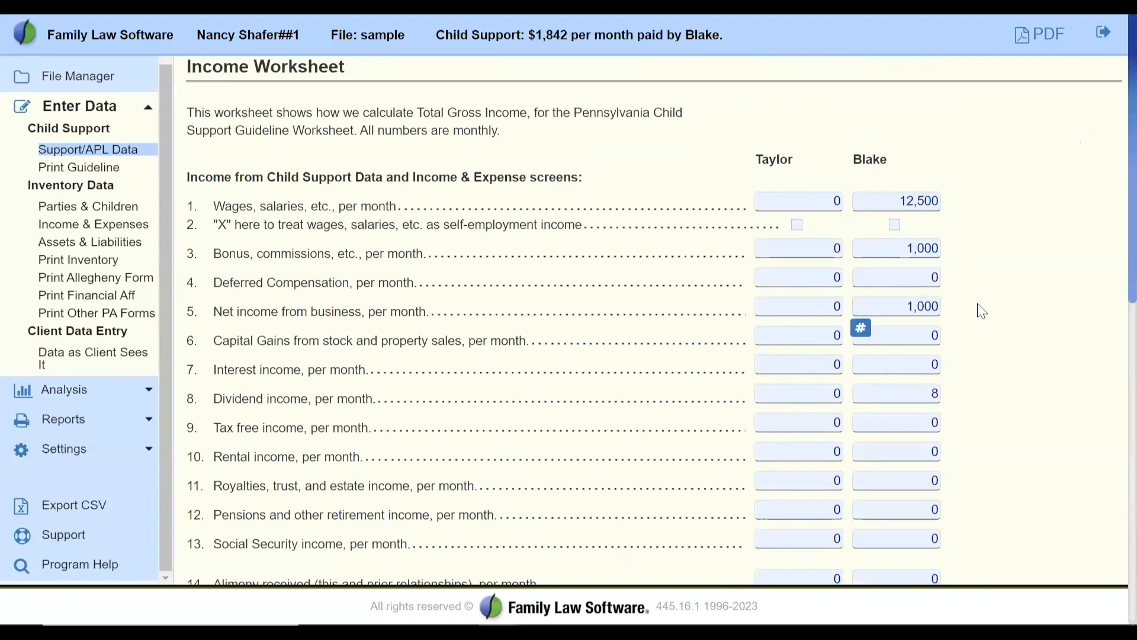
{"action": "scroll", "coordinate": [982, 311], "scroll_direction": "down", "scroll_amount": 3}
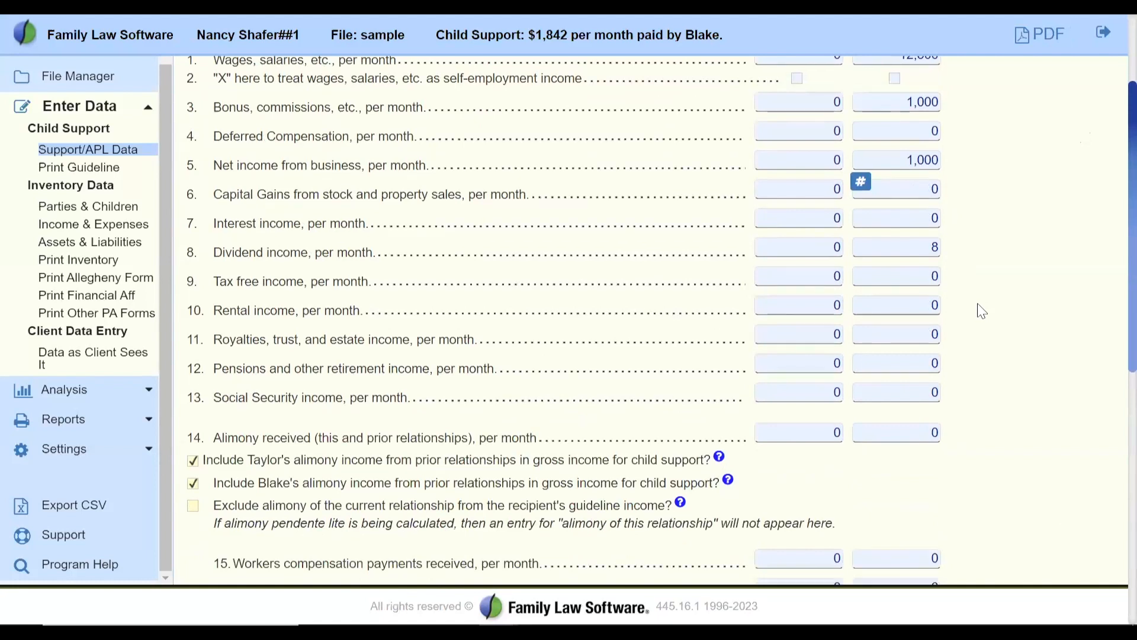
{"action": "scroll", "coordinate": [982, 311], "scroll_direction": "down", "scroll_amount": 1}
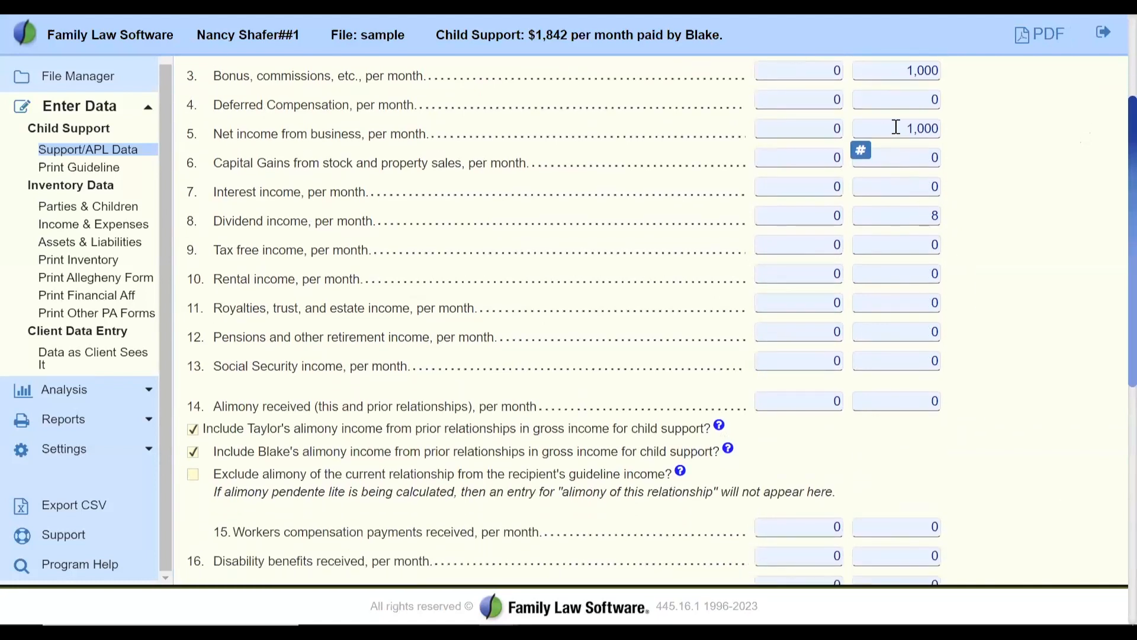
{"action": "scroll", "coordinate": [998, 368], "scroll_direction": "down", "scroll_amount": 4}
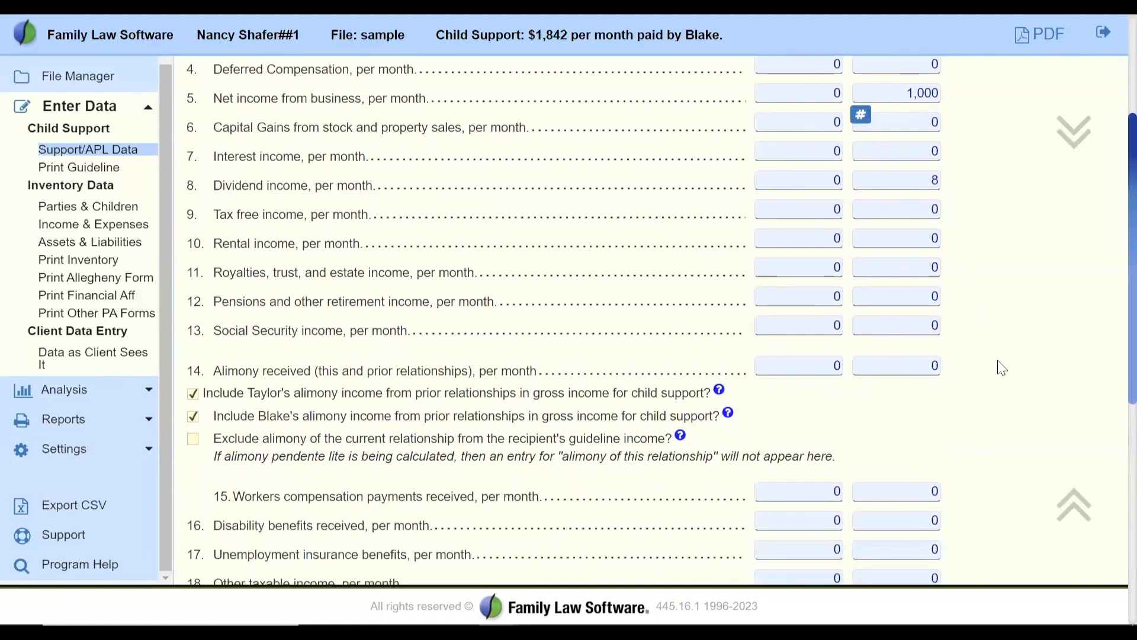
{"action": "scroll", "coordinate": [1000, 368], "scroll_direction": "down", "scroll_amount": 8}
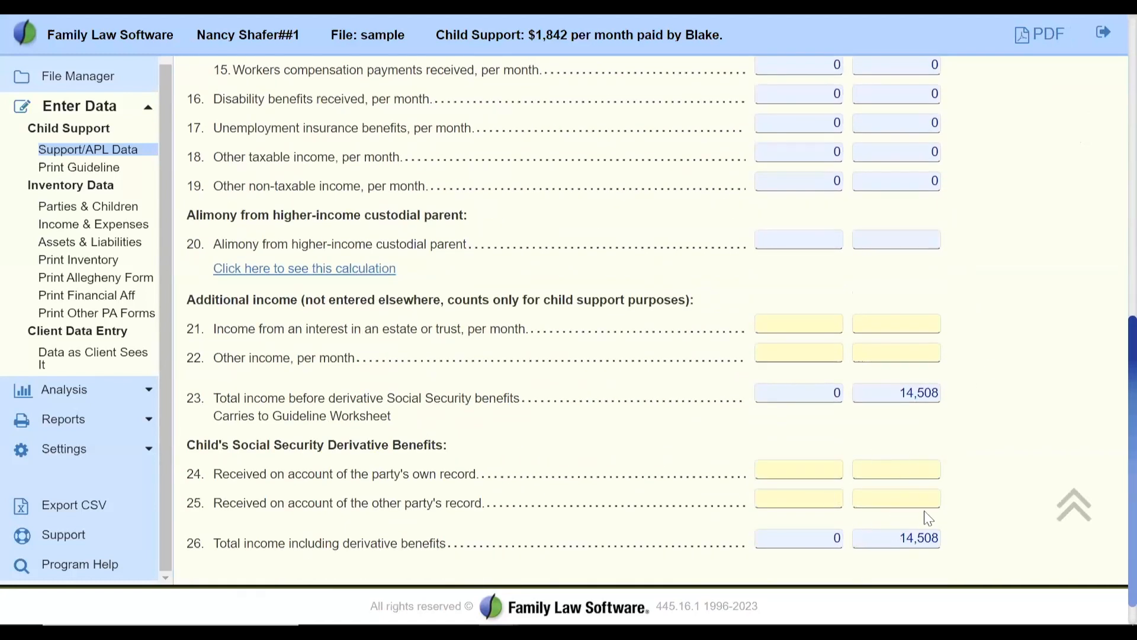
{"action": "left_click_drag", "start_coordinate": [511, 450], "coordinate": [391, 329]}
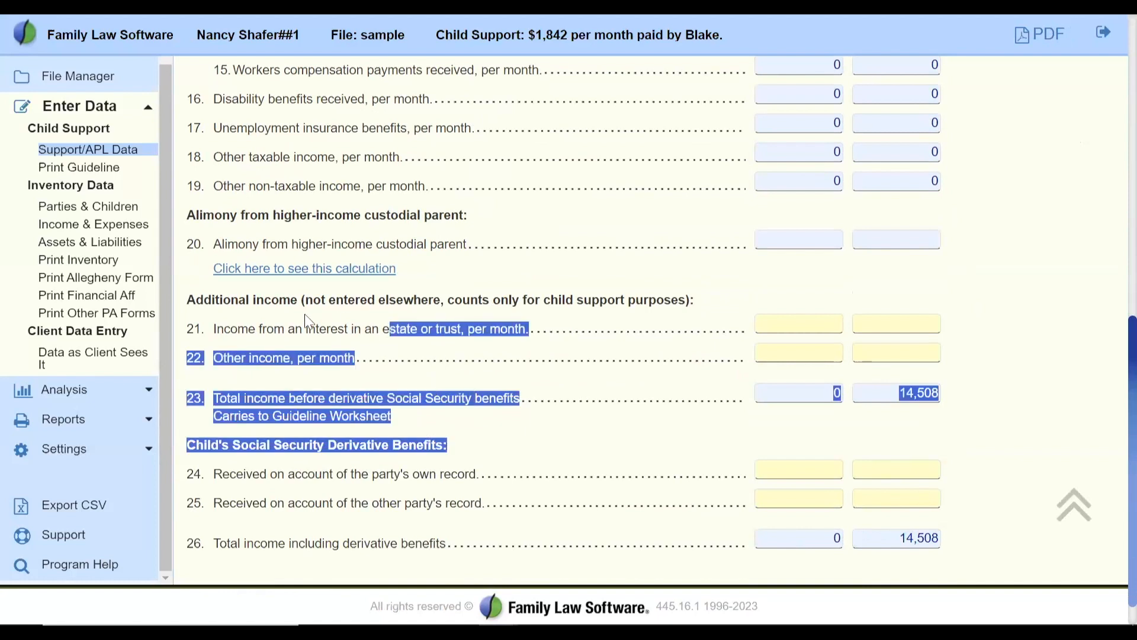
{"action": "left_click", "coordinate": [449, 265]}
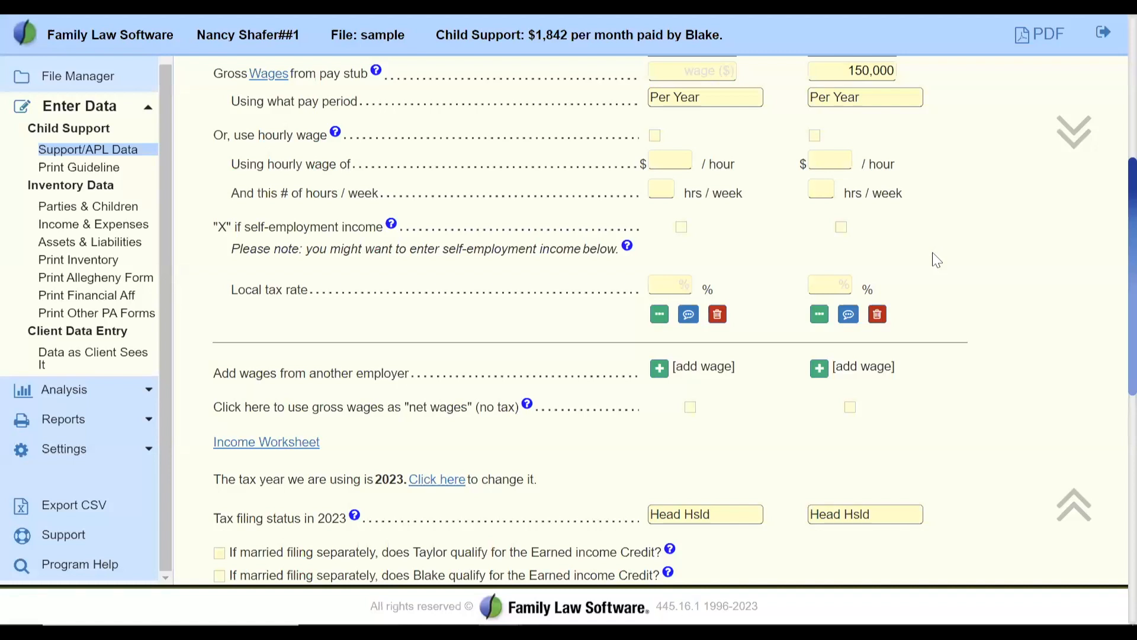
Check the tax year in use and set the paying parent's 2023 tax filing status to Single.
{"action": "scroll", "coordinate": [936, 260], "scroll_direction": "down", "scroll_amount": 1}
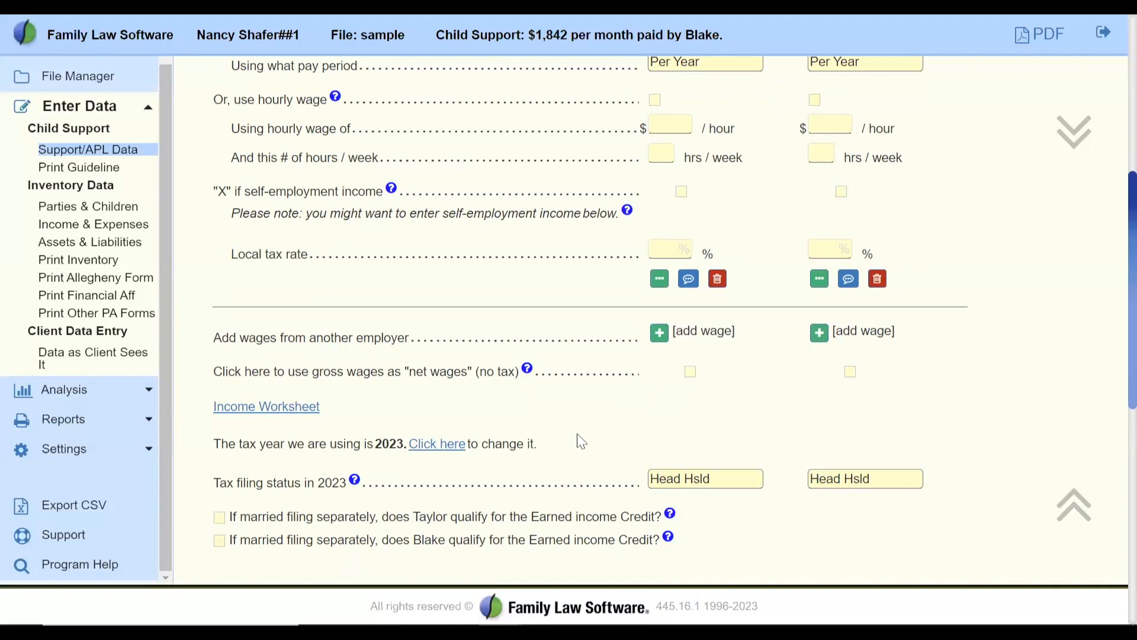
{"action": "scroll", "coordinate": [580, 441], "scroll_direction": "down", "scroll_amount": 3}
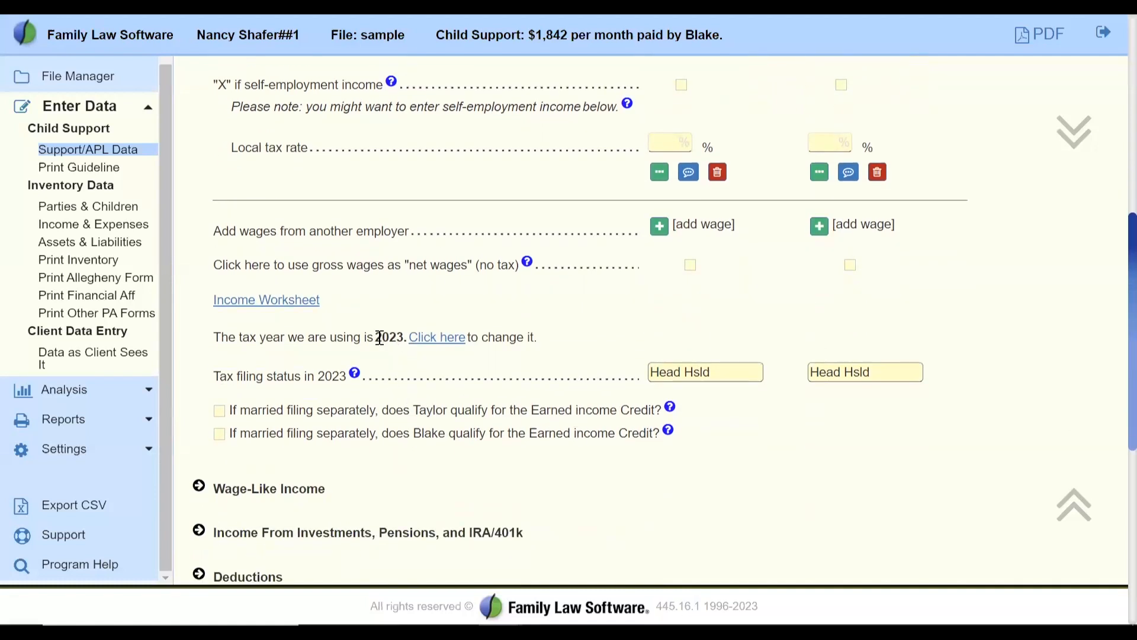
{"action": "left_click_drag", "start_coordinate": [380, 337], "coordinate": [403, 339]}
{"action": "left_click", "coordinate": [611, 311]}
{"action": "scroll", "coordinate": [611, 311], "scroll_direction": "down", "scroll_amount": 1}
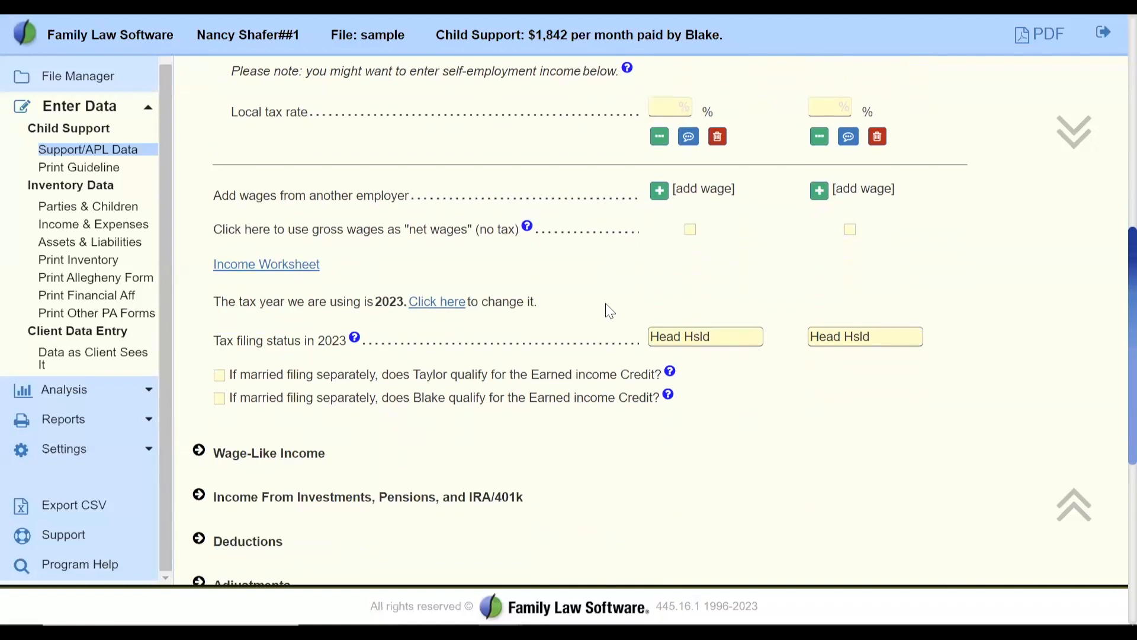
{"action": "scroll", "coordinate": [611, 311], "scroll_direction": "down", "scroll_amount": 1}
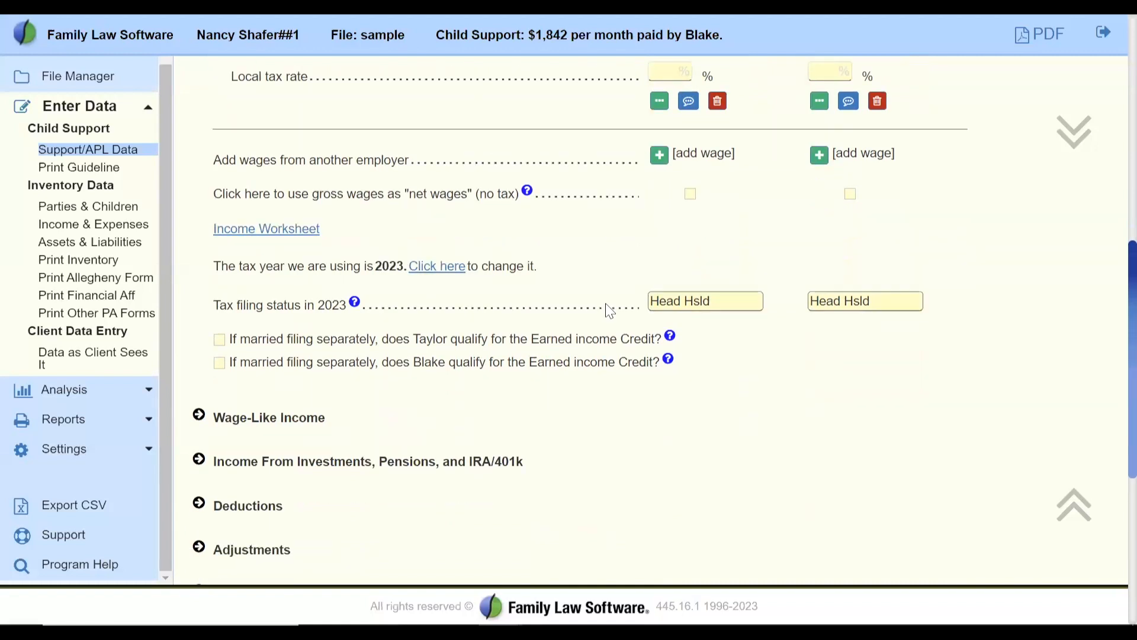
{"action": "scroll", "coordinate": [610, 311], "scroll_direction": "down", "scroll_amount": 1}
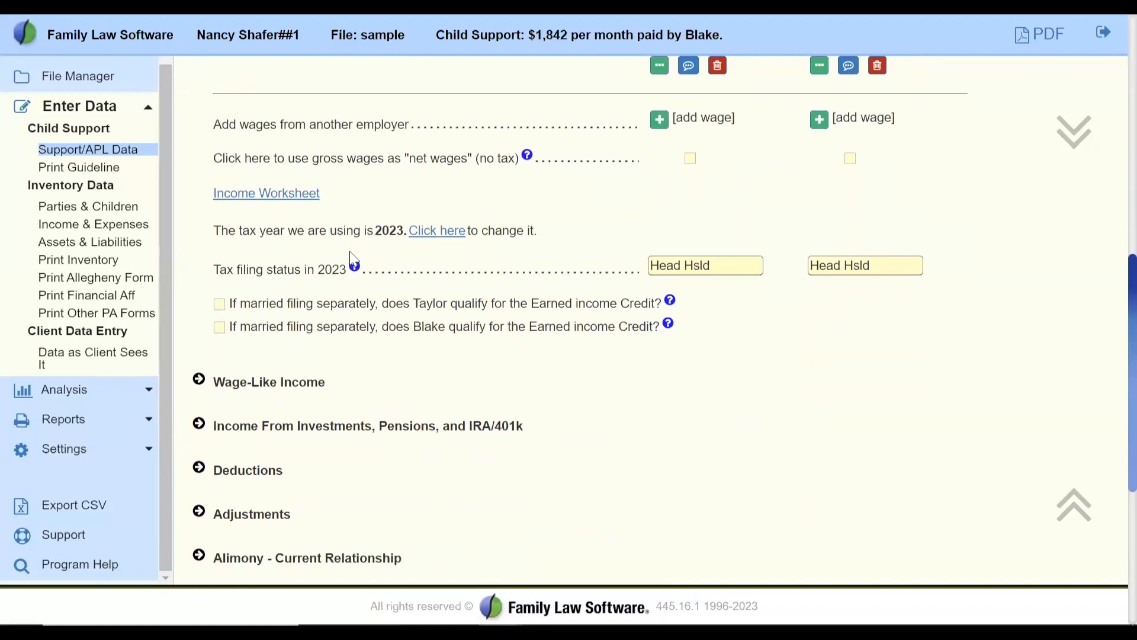
{"action": "left_click_drag", "start_coordinate": [213, 267], "coordinate": [354, 277]}
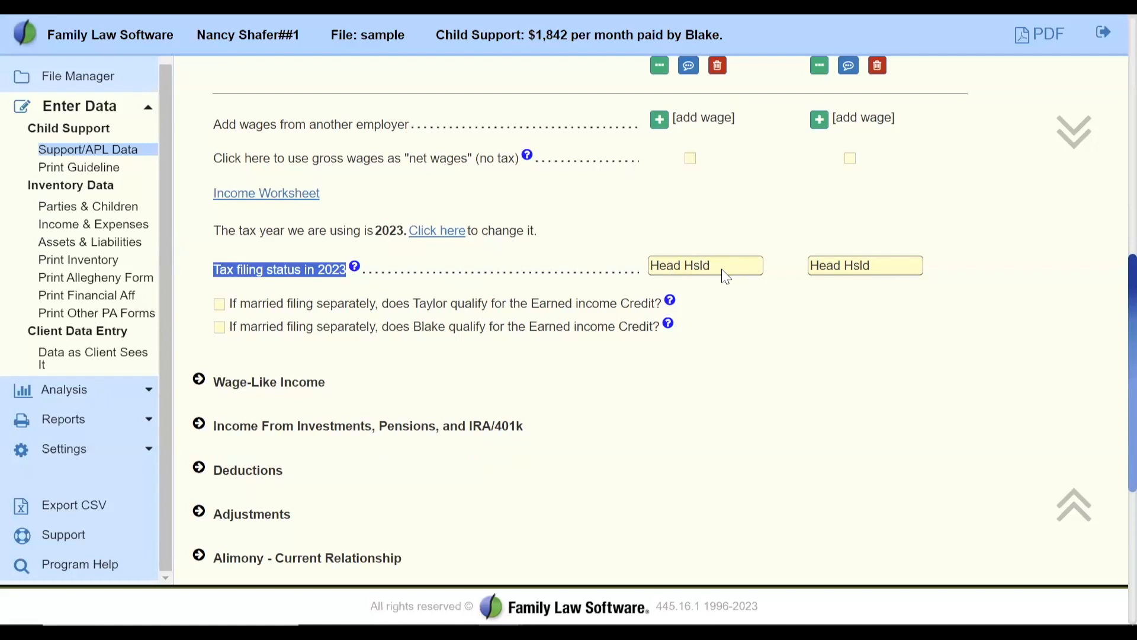
{"action": "left_click", "coordinate": [903, 268]}
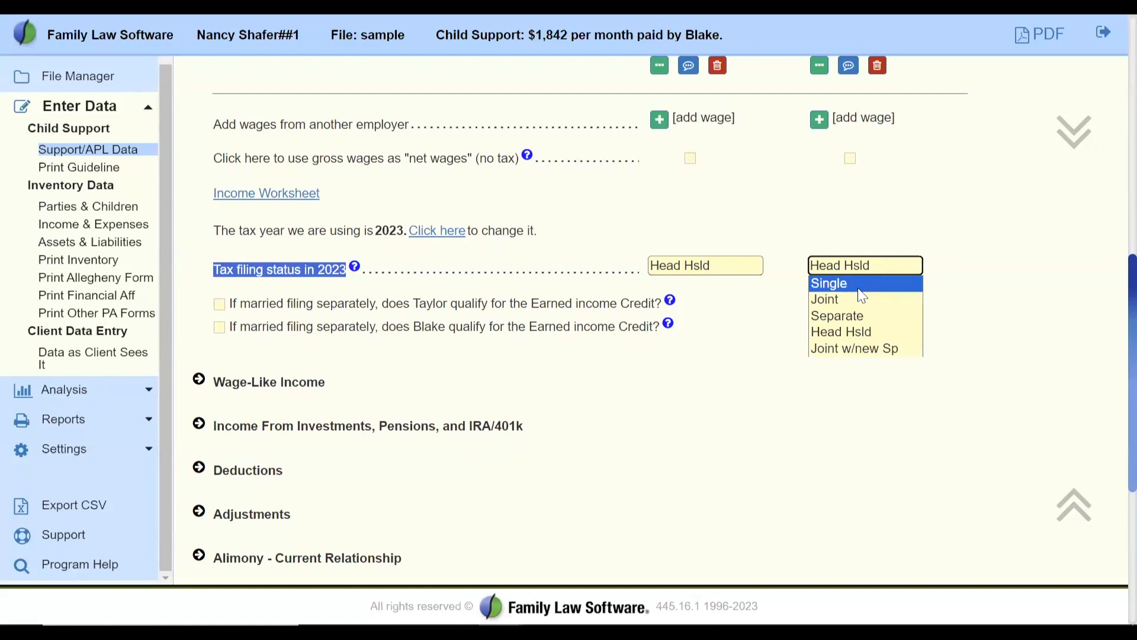
{"action": "left_click", "coordinate": [862, 284]}
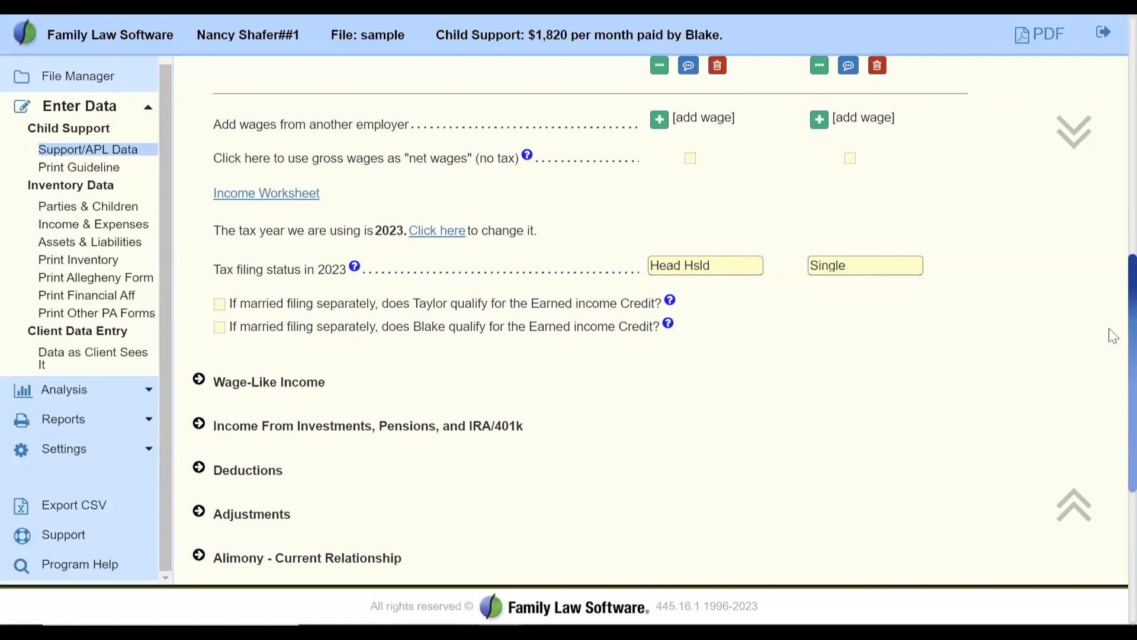
Review the wage entries above the filing status and collapse the Wages and Filing Status section.
{"action": "scroll", "coordinate": [1111, 231], "scroll_direction": "up", "scroll_amount": 5}
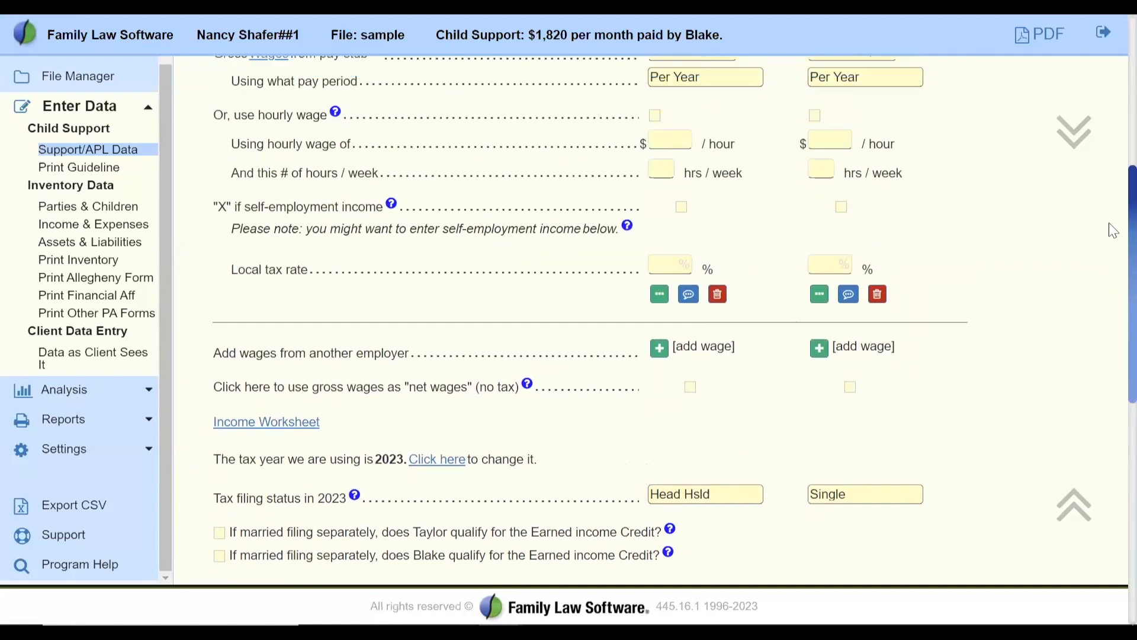
{"action": "scroll", "coordinate": [1114, 281], "scroll_direction": "down", "scroll_amount": 2}
{"action": "scroll", "coordinate": [1114, 281], "scroll_direction": "down", "scroll_amount": 4}
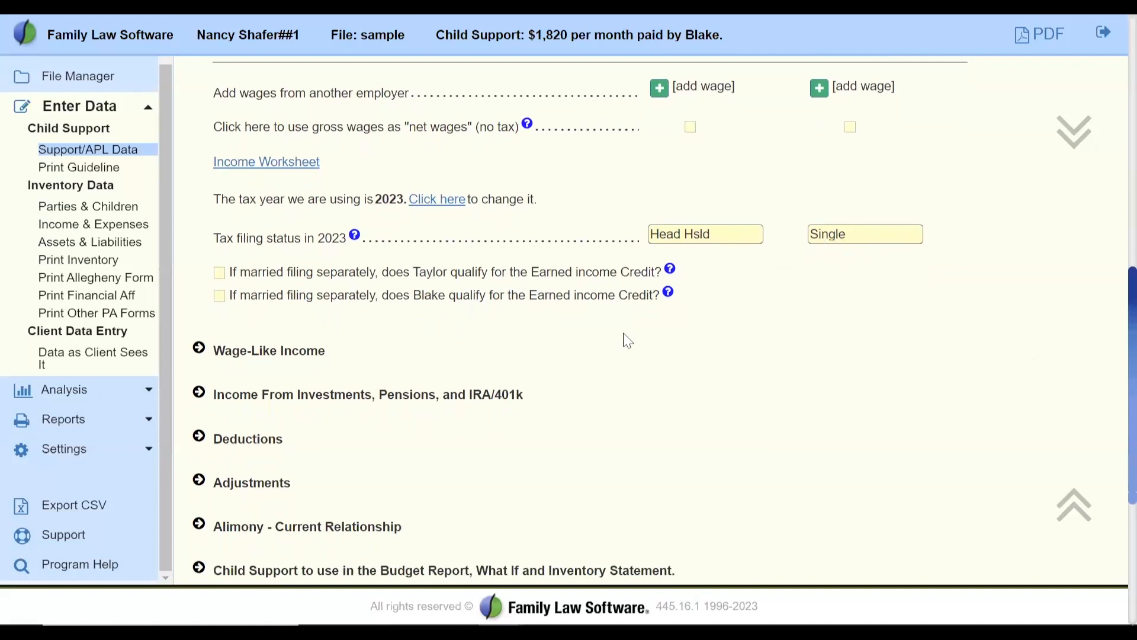
{"action": "scroll", "coordinate": [627, 341], "scroll_direction": "down", "scroll_amount": 3}
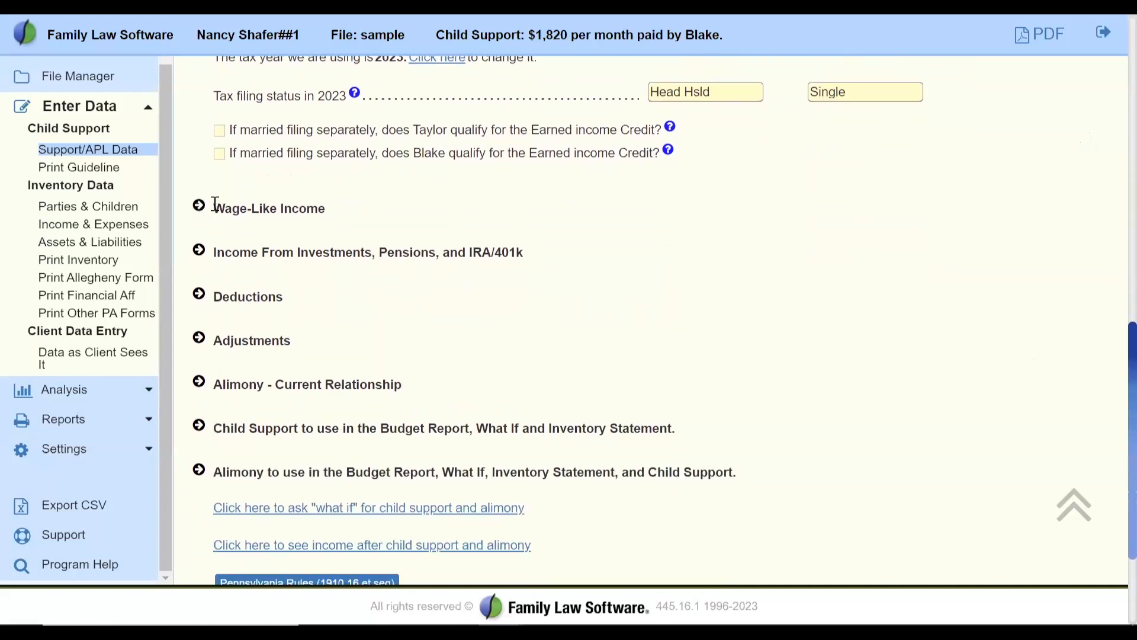
{"action": "left_click_drag", "start_coordinate": [215, 204], "coordinate": [357, 217]}
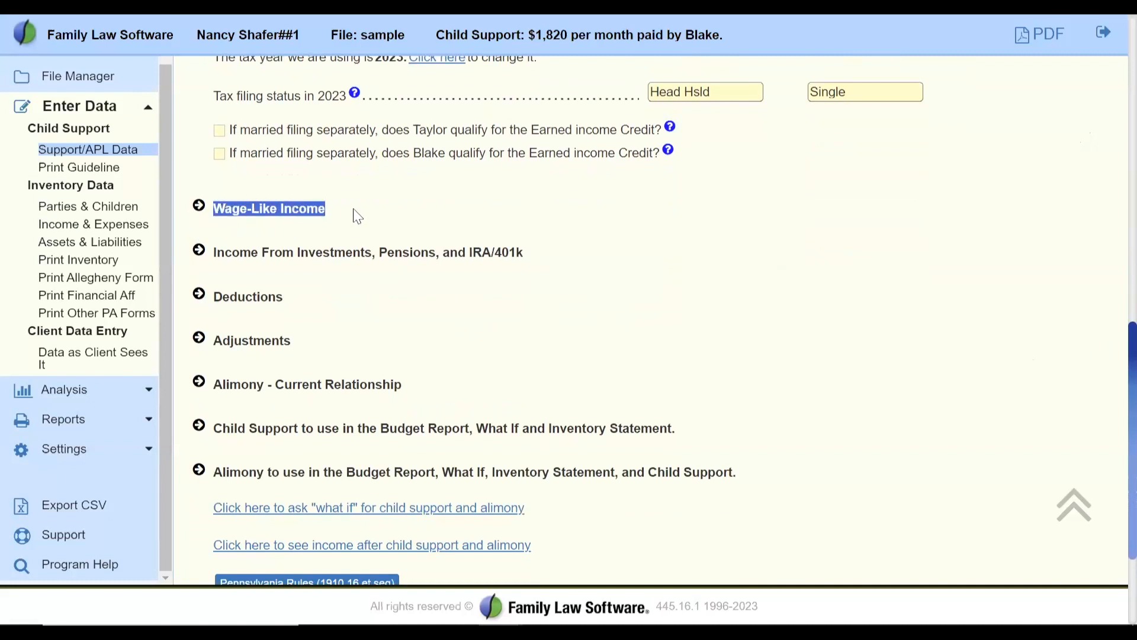
{"action": "left_click", "coordinate": [456, 206]}
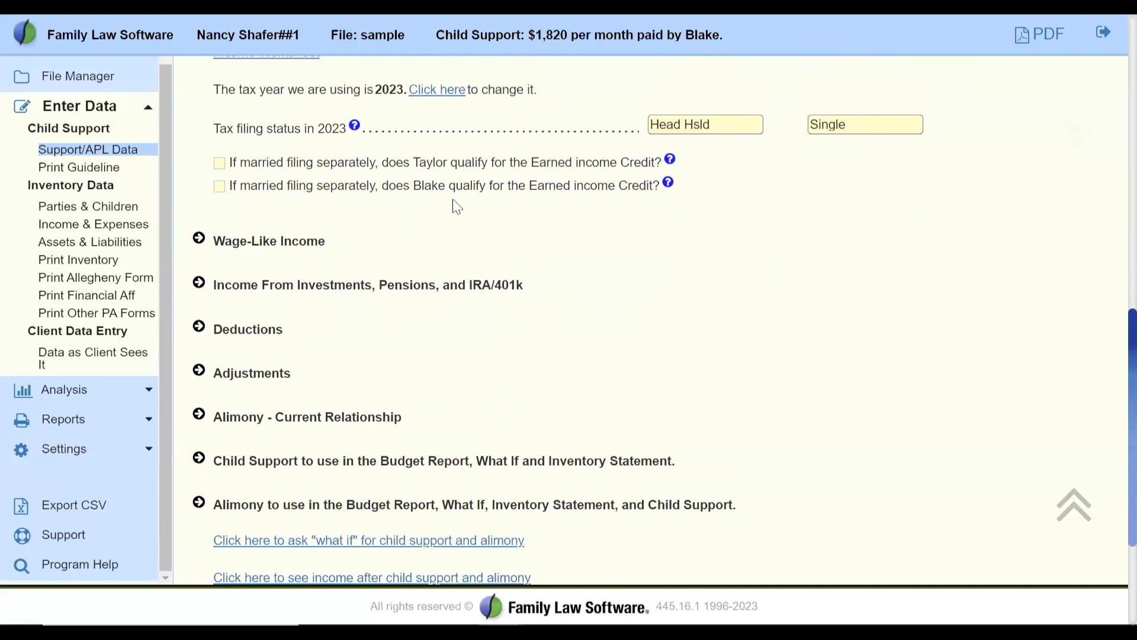
{"action": "scroll", "coordinate": [454, 204], "scroll_direction": "up", "scroll_amount": 6}
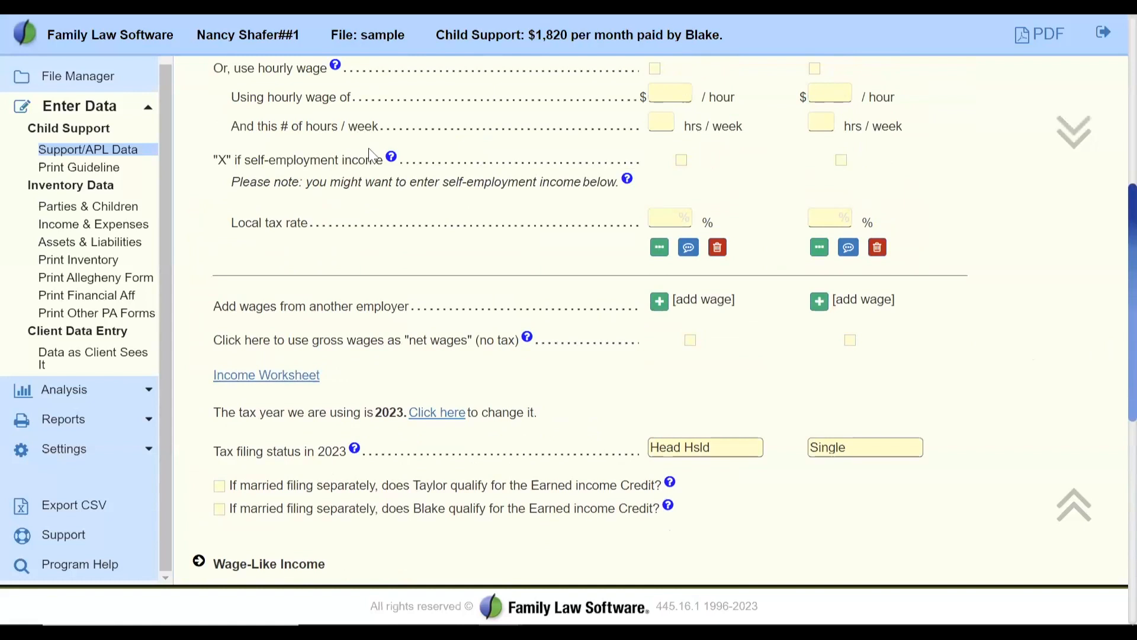
{"action": "scroll", "coordinate": [265, 219], "scroll_direction": "up", "scroll_amount": 5}
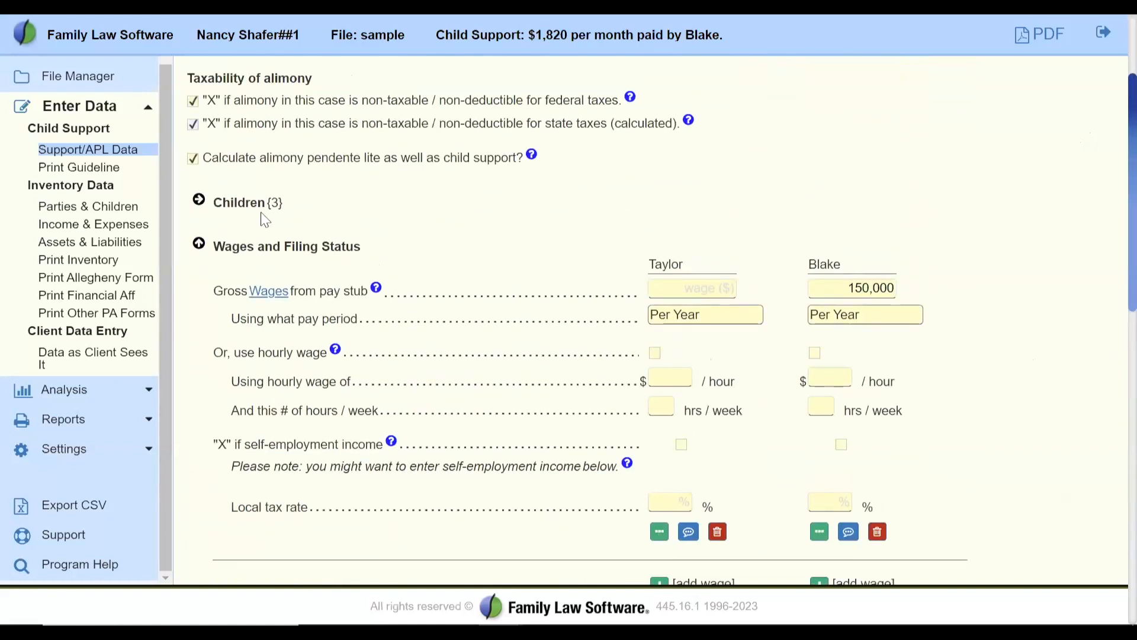
{"action": "left_click", "coordinate": [199, 244]}
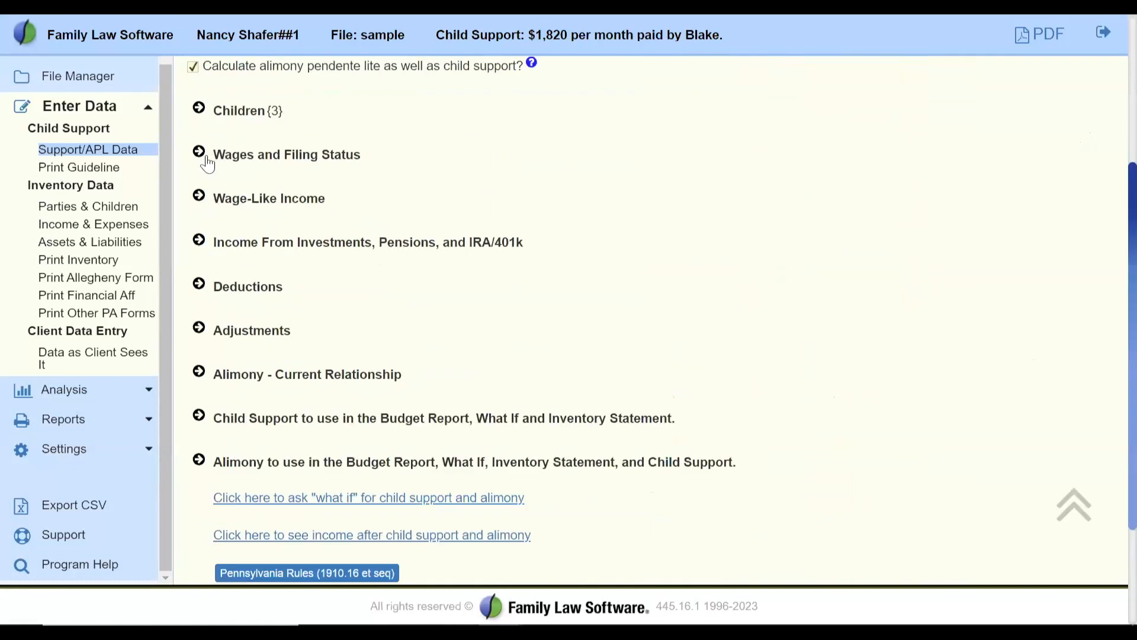
Expand the Wage-Like Income section and examine the bonus through overtime lines, previous-relationship child support and new spouse income.
{"action": "left_click_drag", "start_coordinate": [213, 155], "coordinate": [261, 155]}
{"action": "left_click", "coordinate": [215, 241]}
{"action": "mouse_move", "coordinate": [215, 241]}
{"action": "left_mouse_down"}
{"action": "mouse_move", "coordinate": [523, 241]}
{"action": "mouse_move", "coordinate": [214, 242]}
{"action": "left_mouse_up"}
{"action": "left_click", "coordinate": [199, 197]}
{"action": "left_click_drag", "start_coordinate": [215, 407], "coordinate": [1007, 488]}
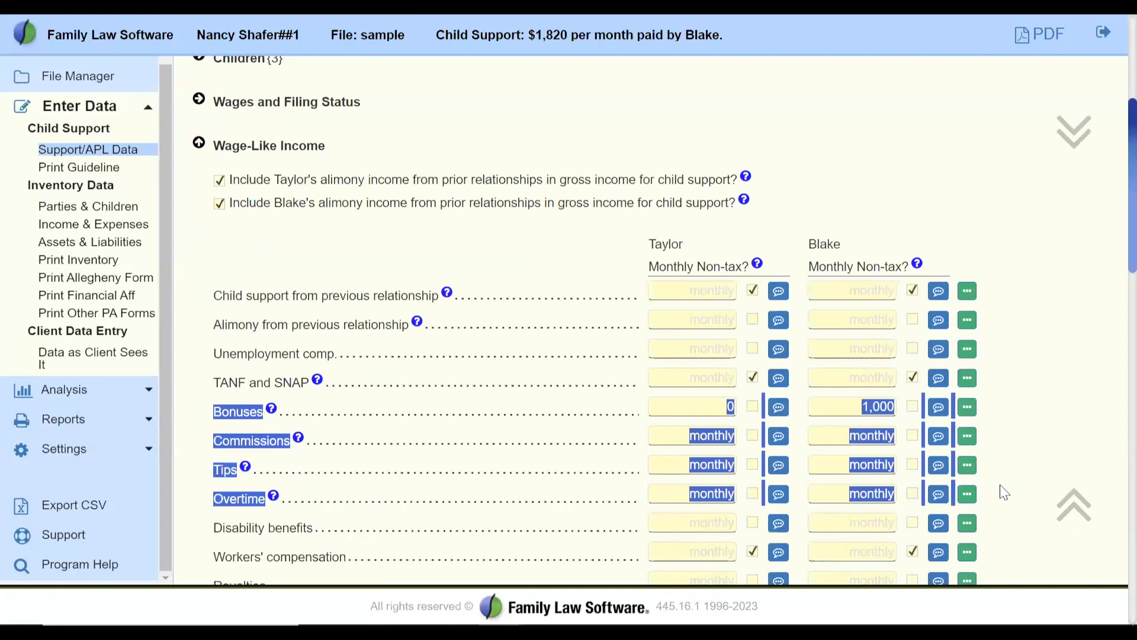
{"action": "scroll", "coordinate": [1004, 492], "scroll_direction": "down", "scroll_amount": 3}
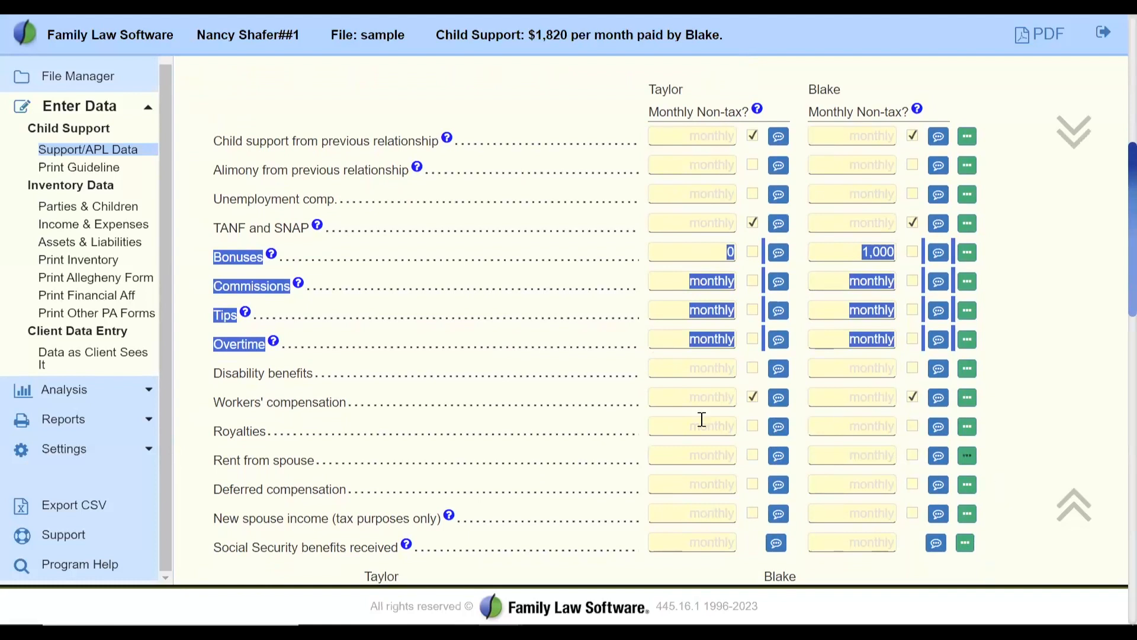
{"action": "left_click", "coordinate": [207, 144]}
{"action": "left_click_drag", "start_coordinate": [215, 148], "coordinate": [433, 147]}
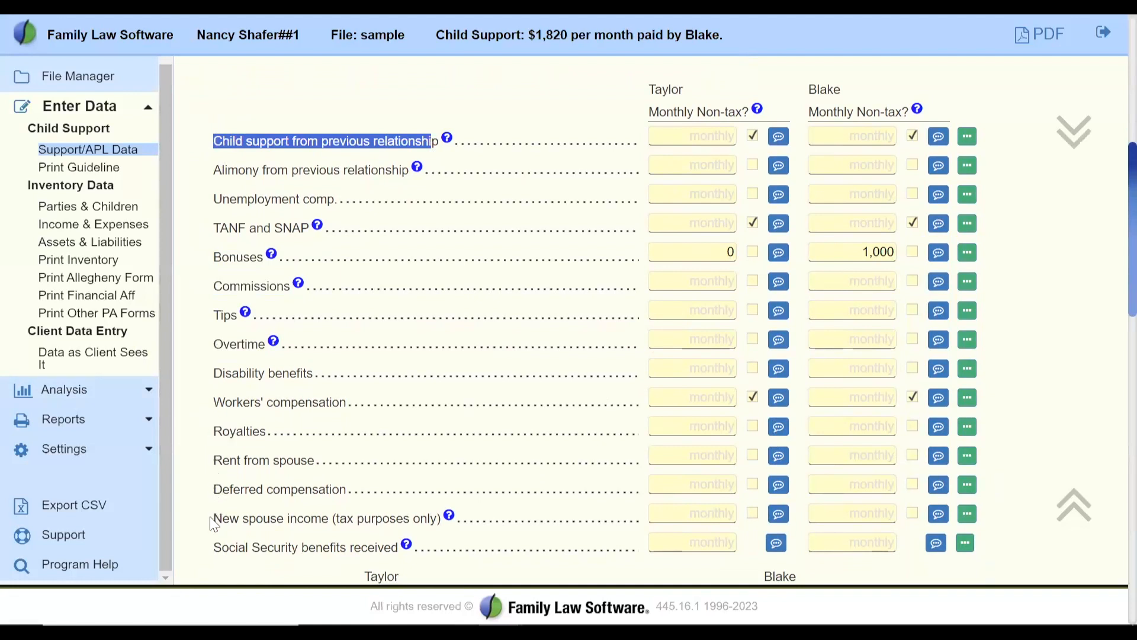
{"action": "left_click_drag", "start_coordinate": [216, 521], "coordinate": [442, 520]}
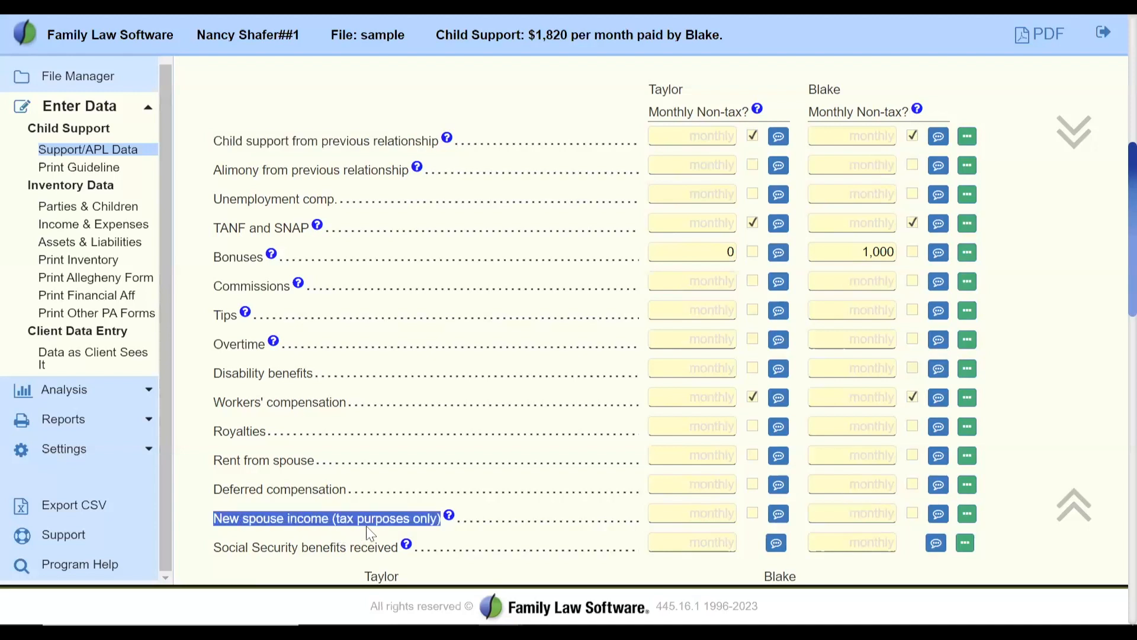
{"action": "scroll", "coordinate": [1110, 175], "scroll_direction": "down", "scroll_amount": 3}
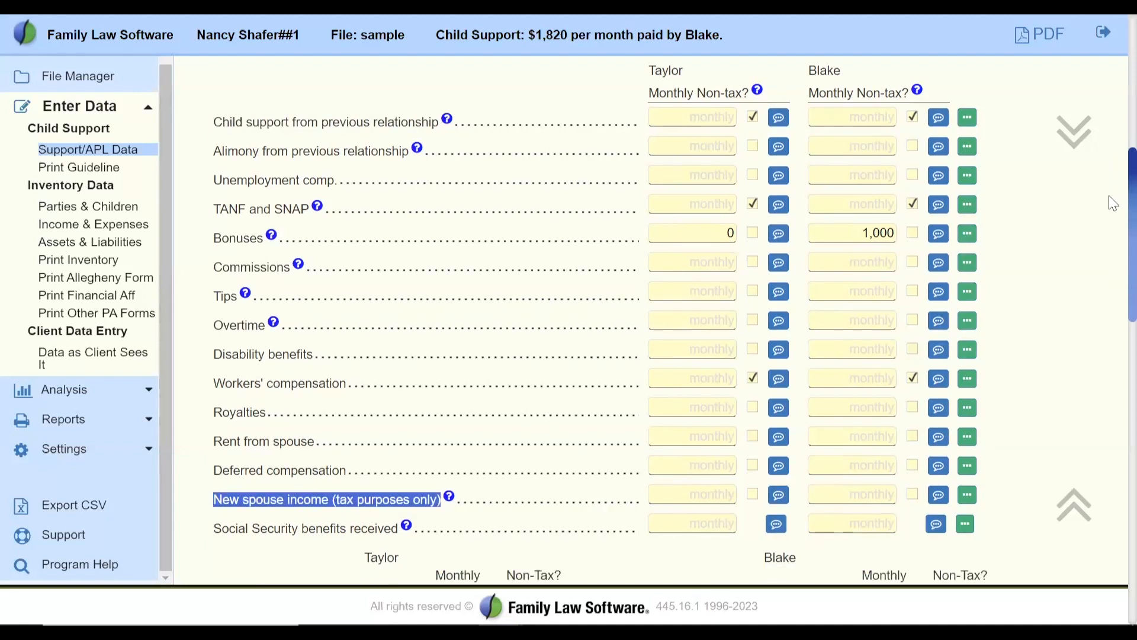
Add "Gifts from parents" of 1200 monthly as non-taxable income for the receiving parent and check the child support amount.
{"action": "scroll", "coordinate": [1112, 238], "scroll_direction": "down", "scroll_amount": 3}
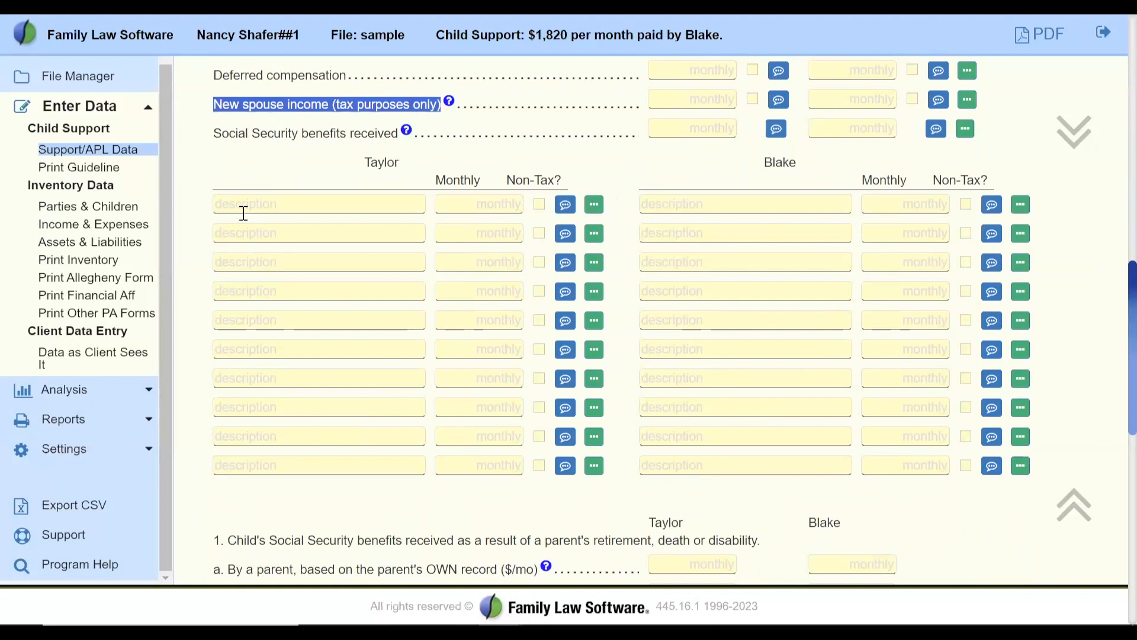
{"action": "left_click", "coordinate": [329, 205]}
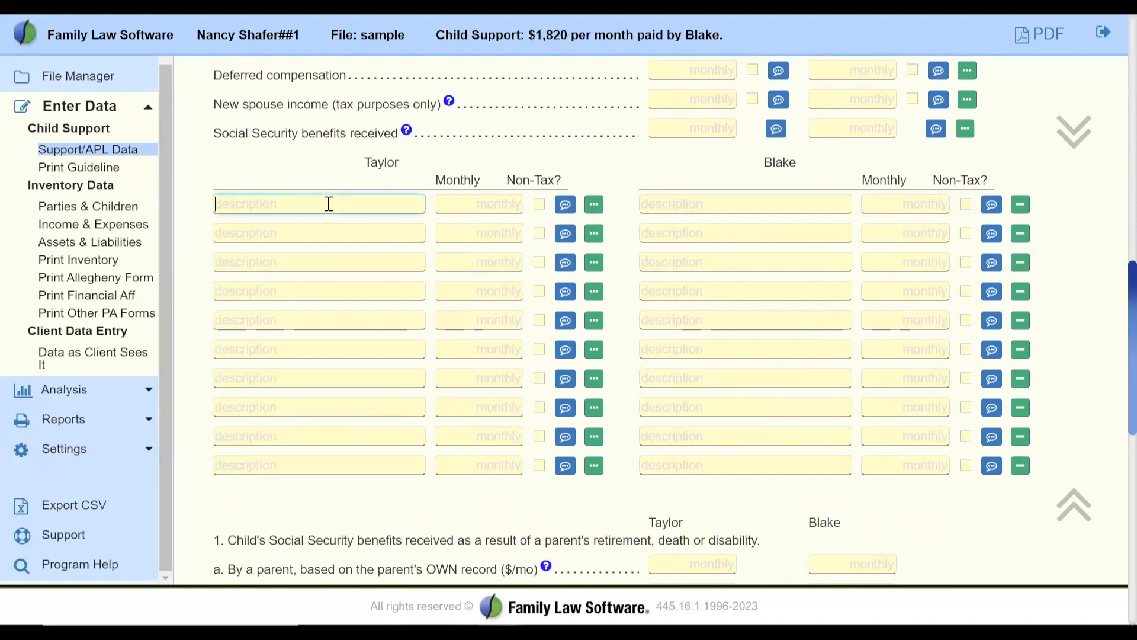
{"action": "type", "text": "Gifts from parents"}
{"action": "key", "text": "Tab"}
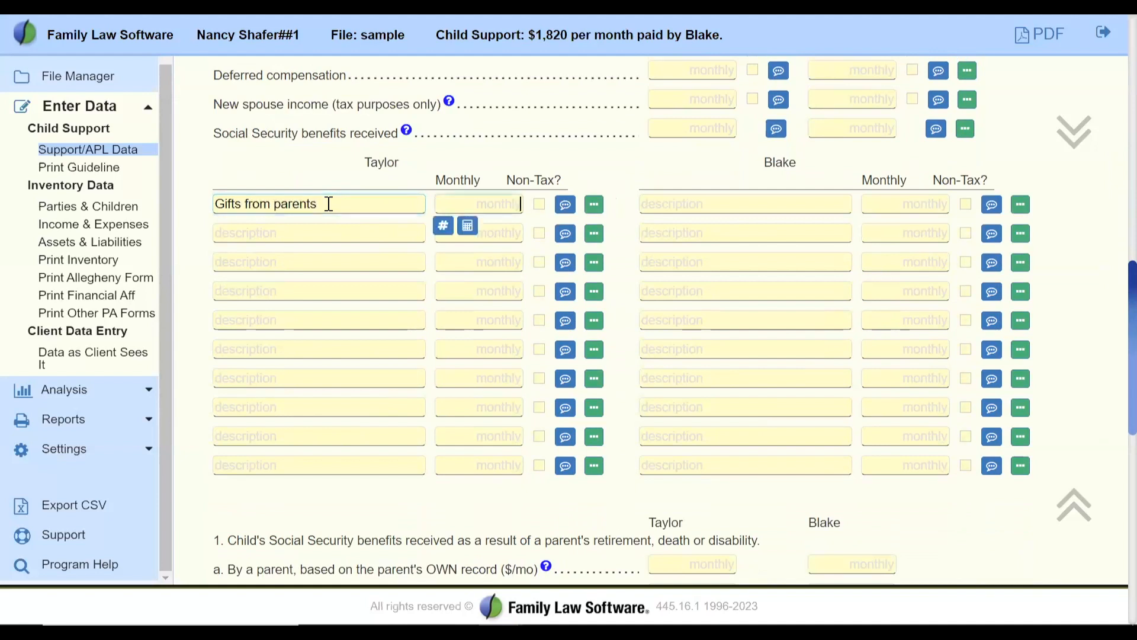
{"action": "type", "text": "1200"}
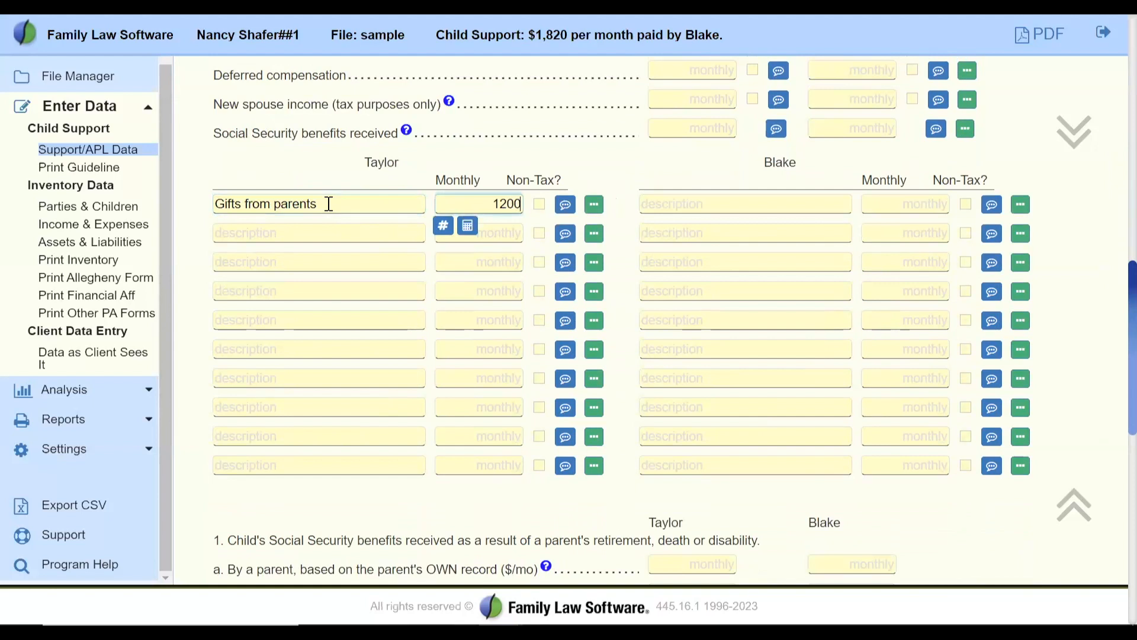
{"action": "key", "text": "Tab"}
{"action": "left_click", "coordinate": [540, 206]}
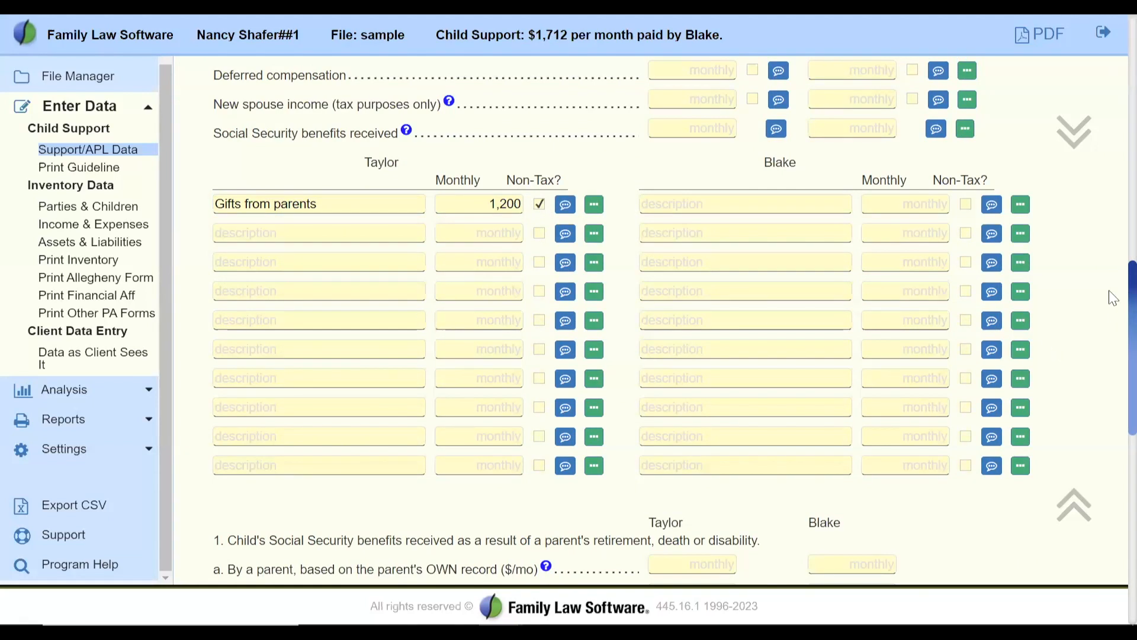
{"action": "left_click_drag", "start_coordinate": [529, 34], "coordinate": [578, 35]}
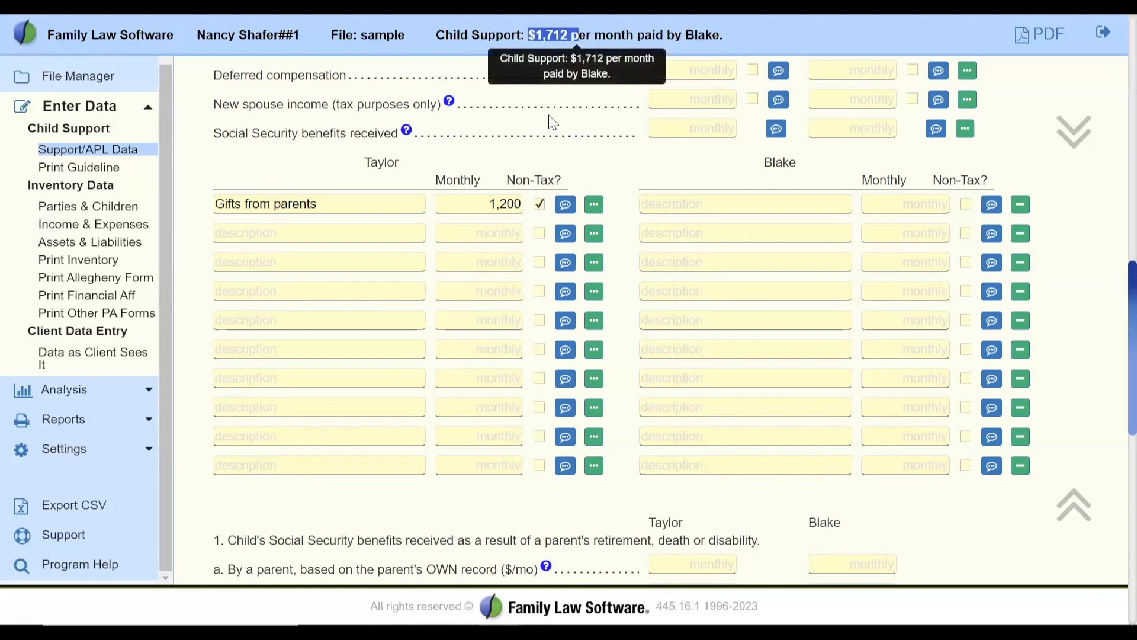
Mark the receiving parent's "Gifts from parents" income as taxable, check the support amount, and clear the monthly figure.
{"action": "left_click", "coordinate": [540, 206]}
{"action": "left_click", "coordinate": [483, 207]}
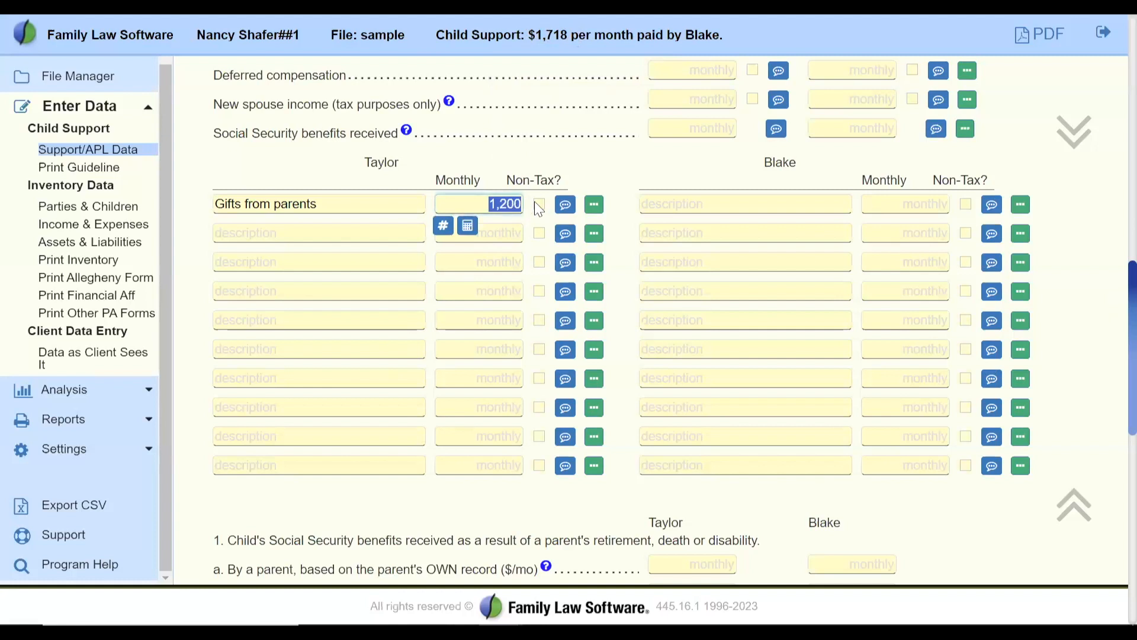
{"action": "key", "text": "BackSpace"}
{"action": "key", "text": "Tab"}
{"action": "key", "text": "Tab"}
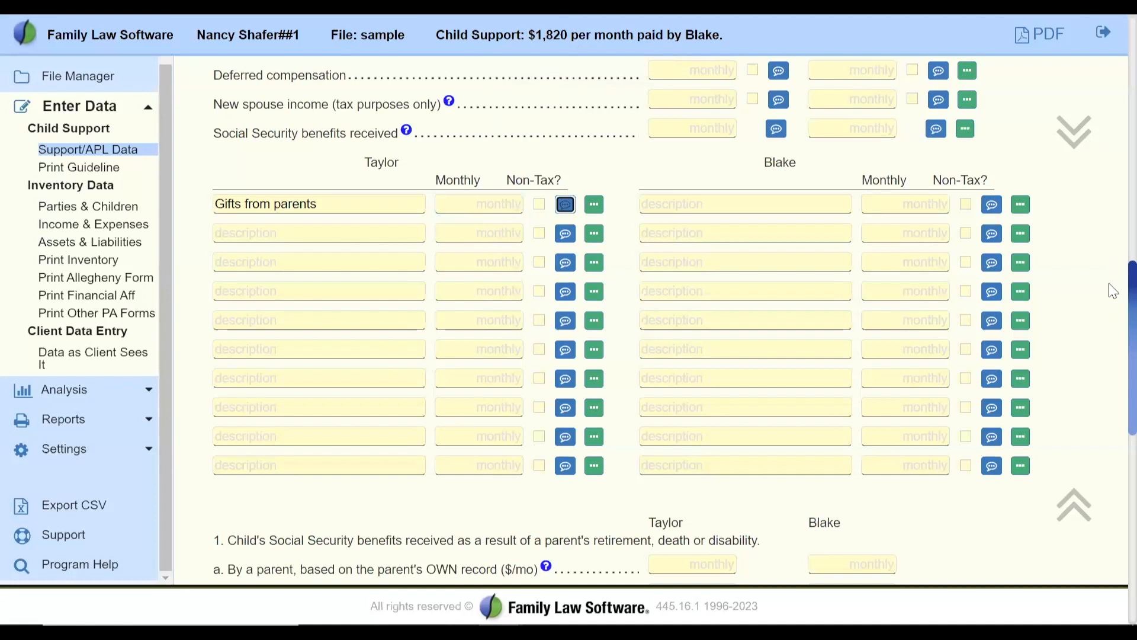
Review the child's Social Security lines, the guideline-only estate or trust and other income lines, and the Income Worksheet link.
{"action": "left_click_drag", "start_coordinate": [1132, 287], "coordinate": [1132, 402]}
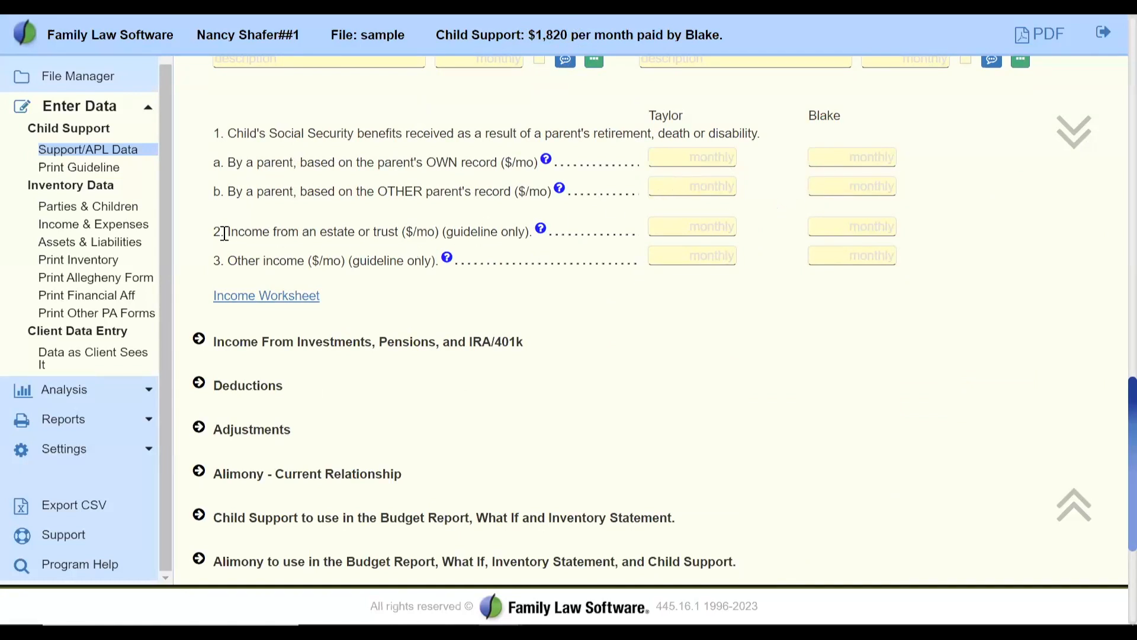
{"action": "left_click_drag", "start_coordinate": [225, 233], "coordinate": [496, 255]}
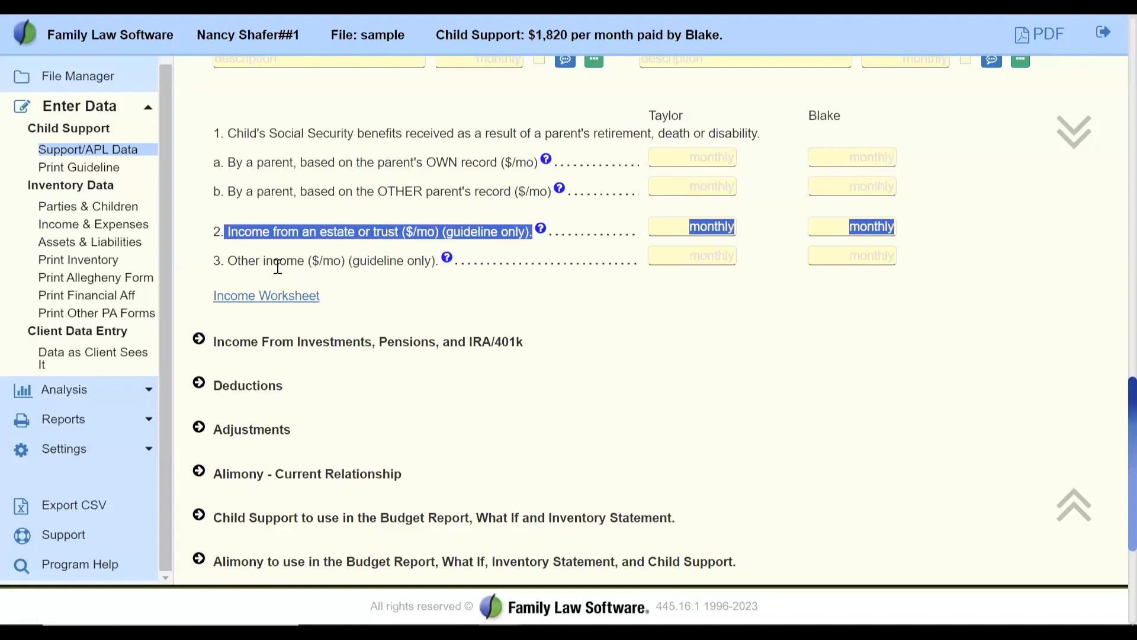
{"action": "left_click", "coordinate": [234, 263]}
{"action": "left_click_drag", "start_coordinate": [231, 263], "coordinate": [827, 309]}
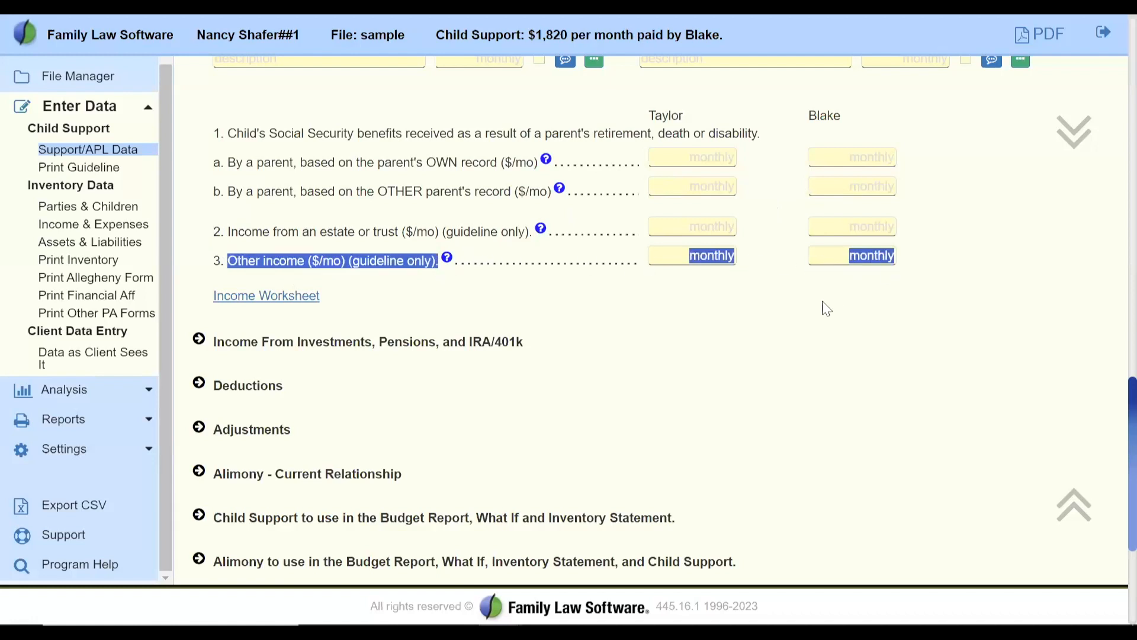
{"action": "left_click", "coordinate": [691, 333]}
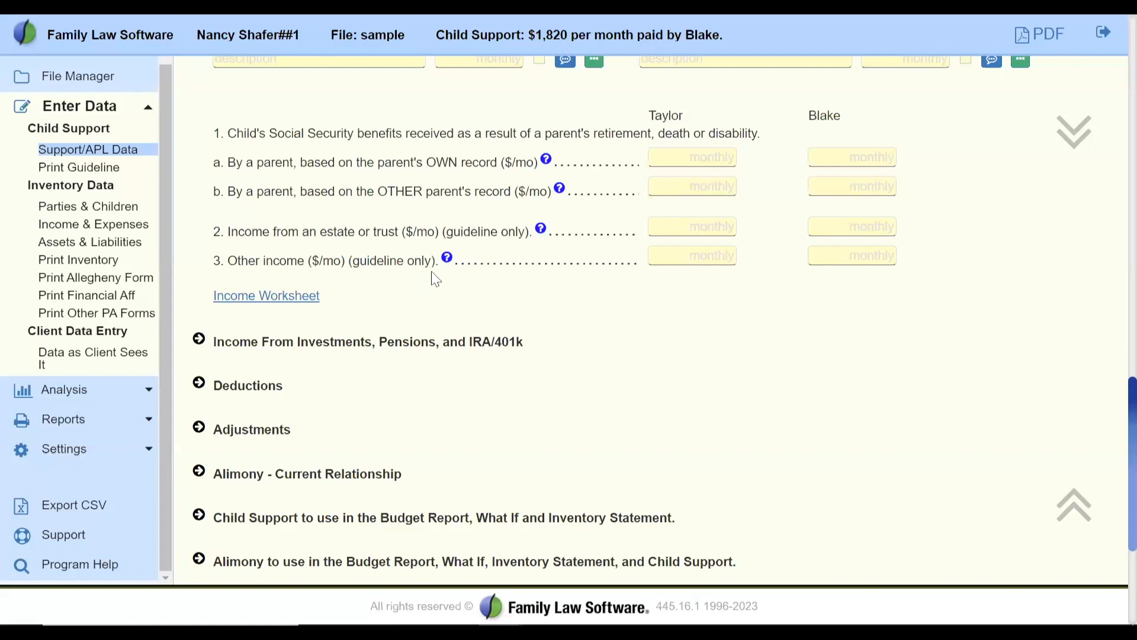
{"action": "left_click_drag", "start_coordinate": [237, 261], "coordinate": [432, 275]}
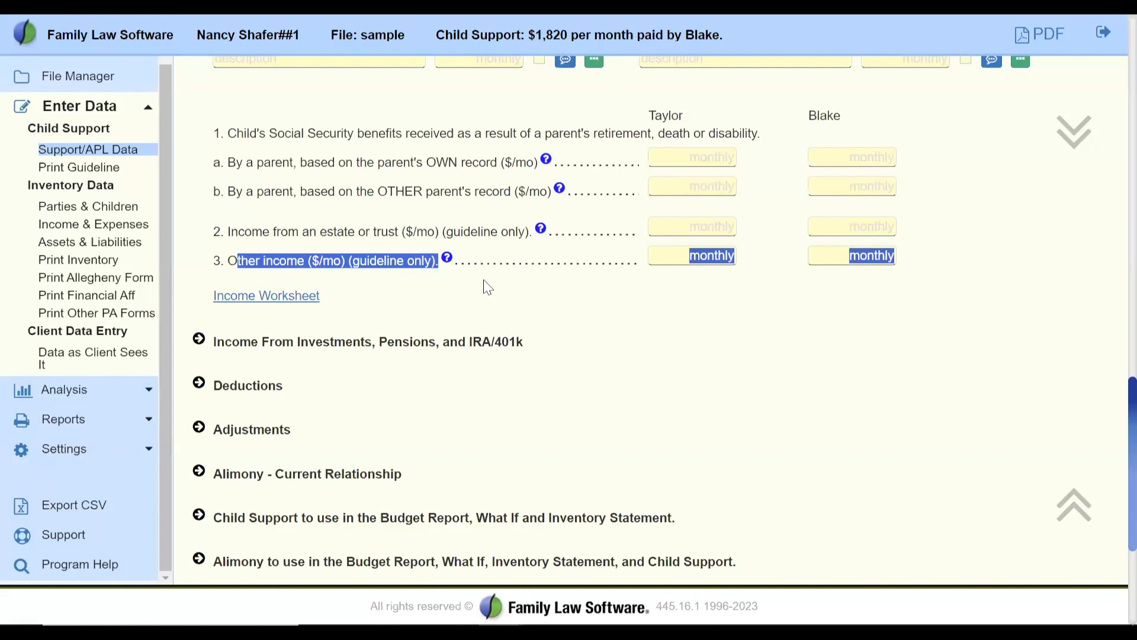
{"action": "left_click", "coordinate": [559, 298]}
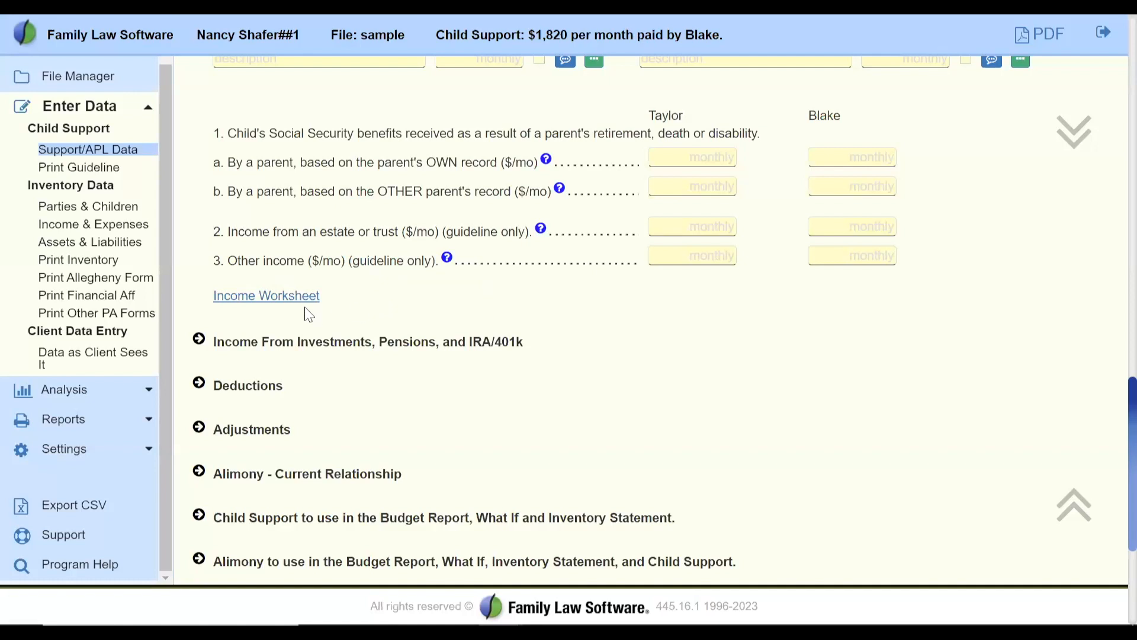
{"action": "left_click", "coordinate": [244, 296]}
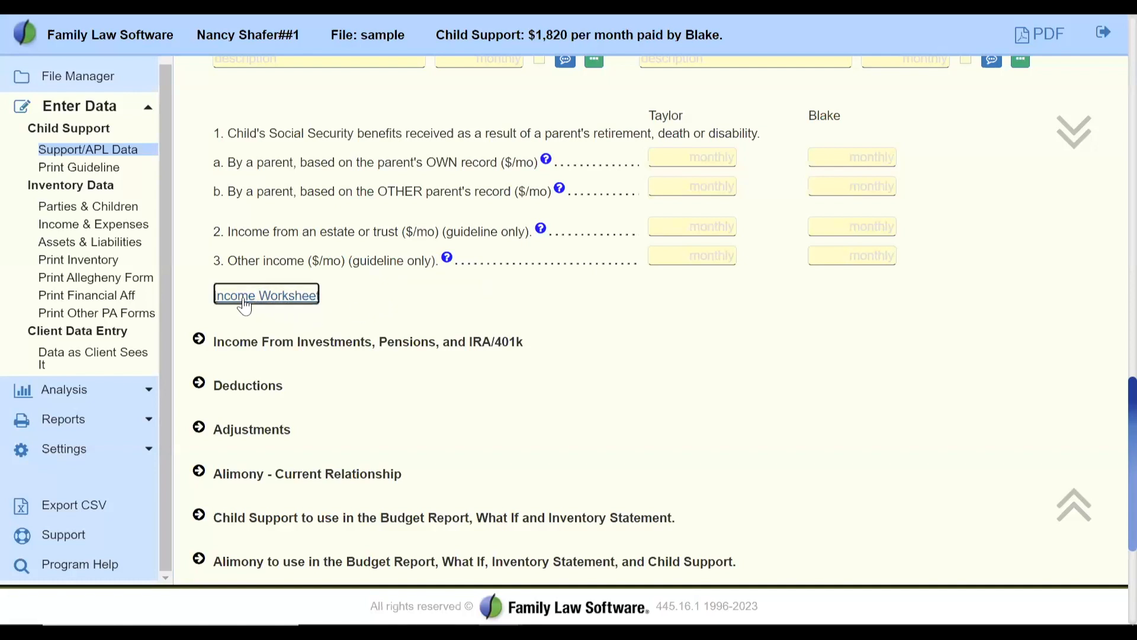
{"action": "left_click", "coordinate": [362, 303]}
Enter 1200 monthly for the receiving parent's "Gifts from parents" and mark it as non-taxable.
{"action": "scroll", "coordinate": [362, 302], "scroll_direction": "up", "scroll_amount": 1}
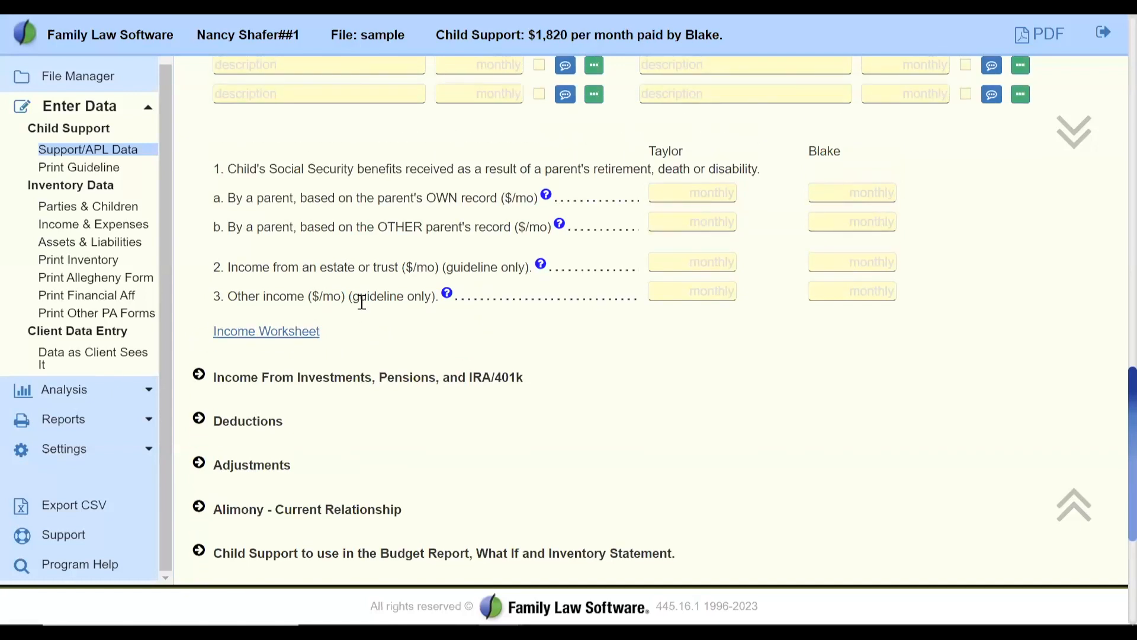
{"action": "scroll", "coordinate": [362, 302], "scroll_direction": "up", "scroll_amount": 9}
{"action": "left_click", "coordinate": [475, 365]}
{"action": "type", "text": "1200"}
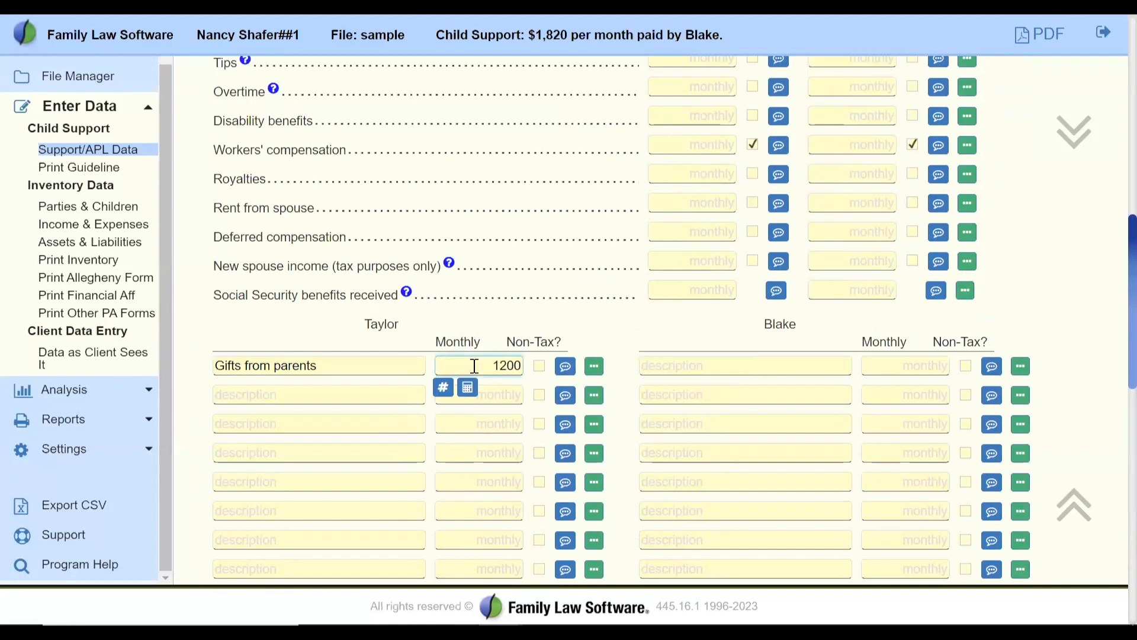
{"action": "left_click", "coordinate": [539, 365]}
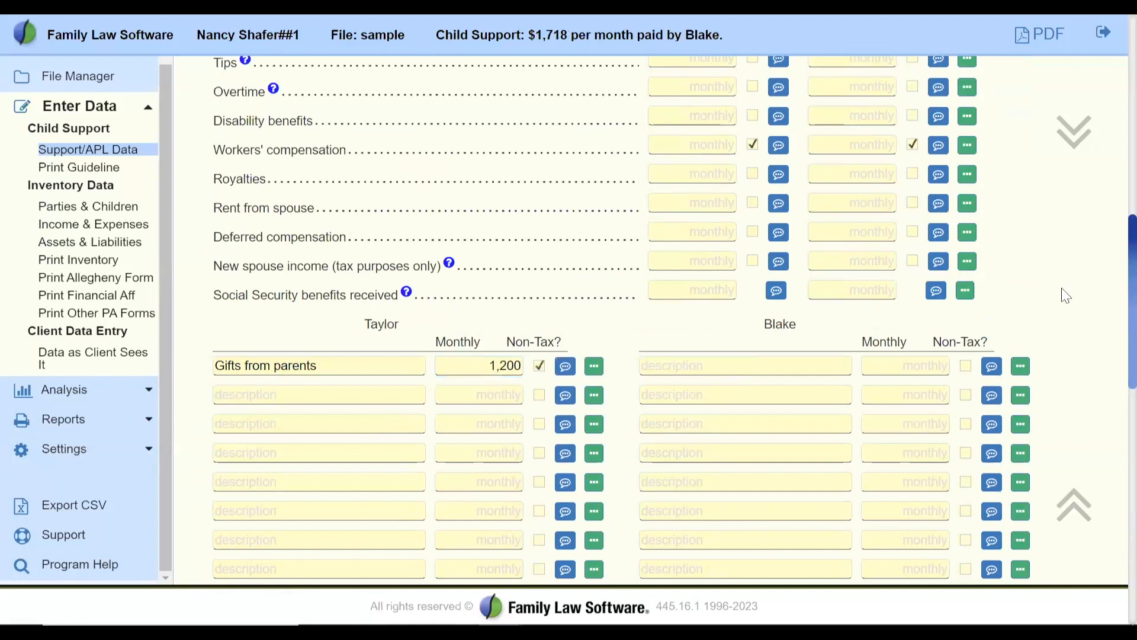
Examine the receiving parent's other non-taxable income in the Income Worksheet and return to its source entry.
{"action": "scroll", "coordinate": [1112, 246], "scroll_direction": "down", "scroll_amount": 9}
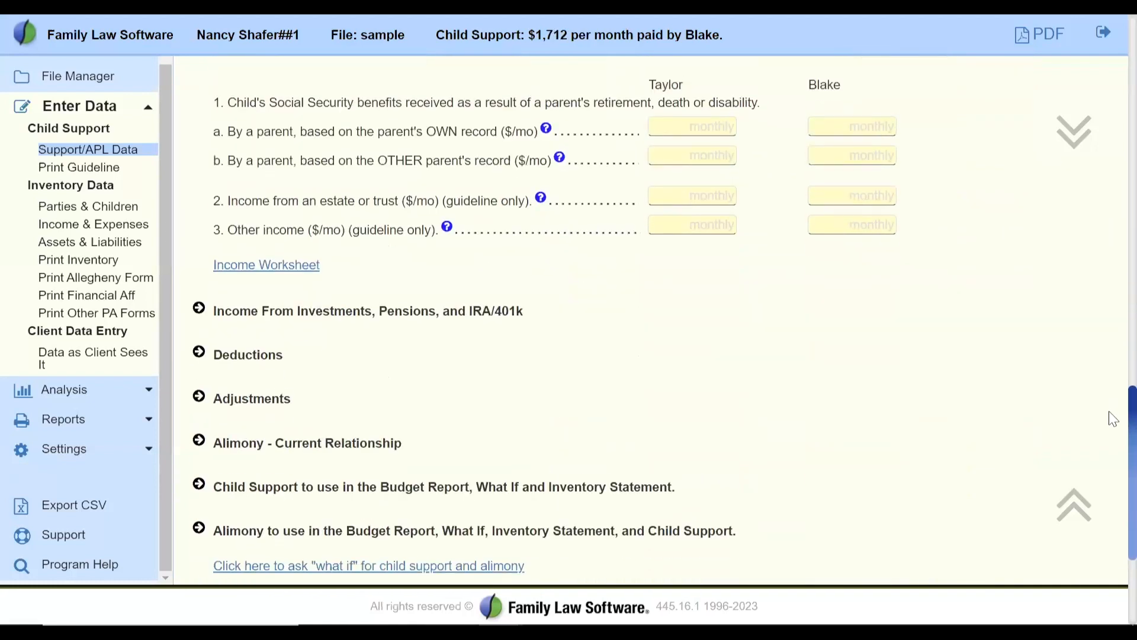
{"action": "left_click", "coordinate": [274, 264]}
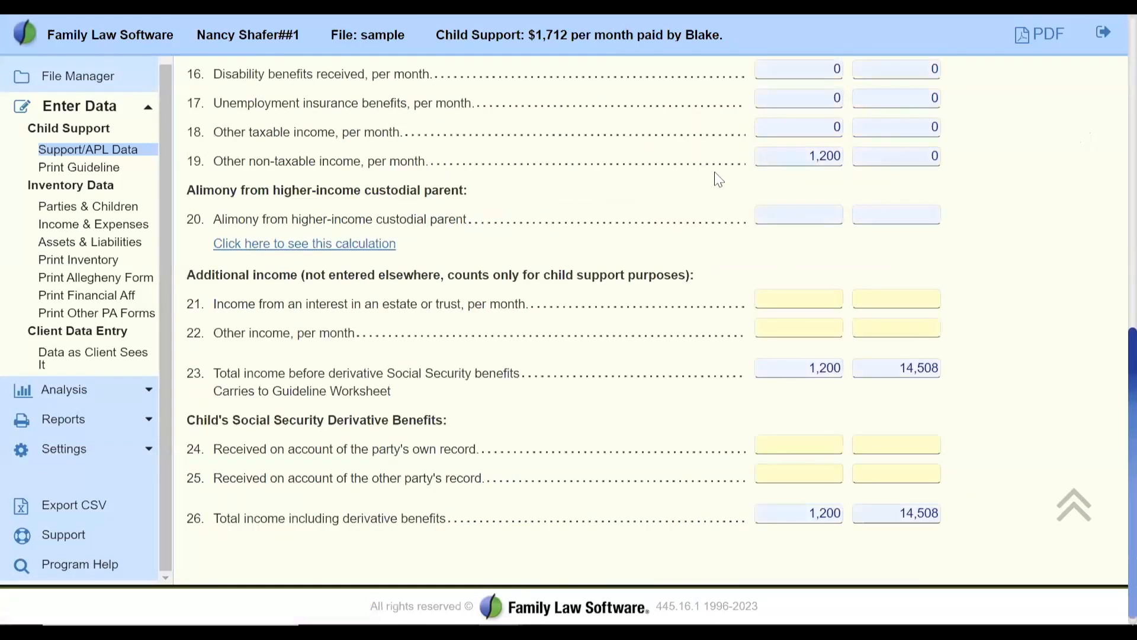
{"action": "left_click_drag", "start_coordinate": [785, 155], "coordinate": [850, 159]}
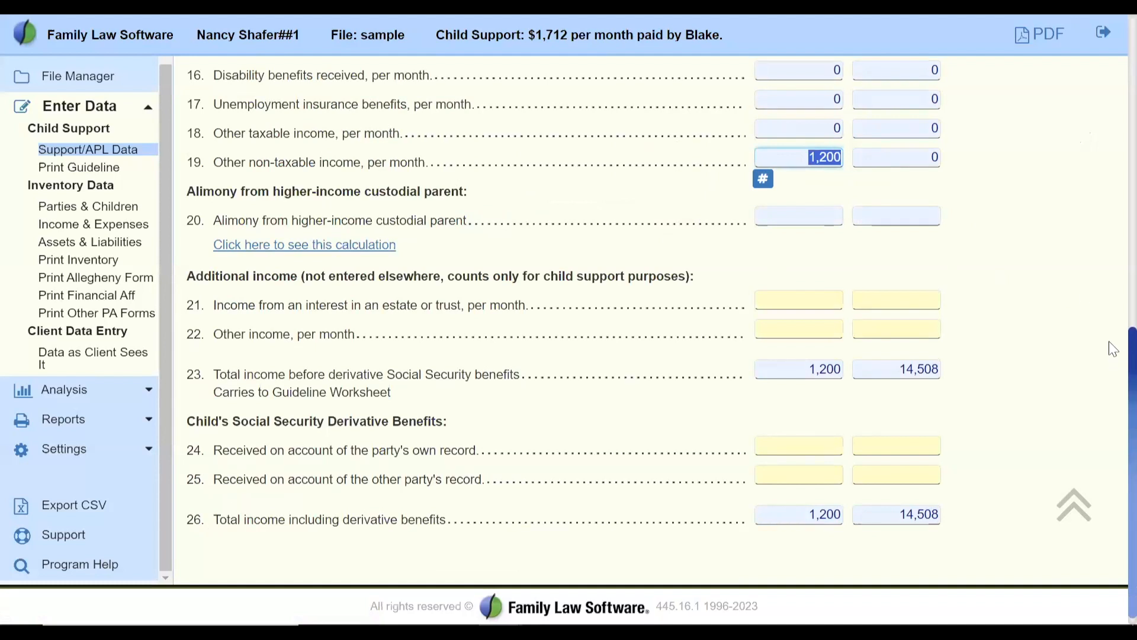
{"action": "scroll", "coordinate": [1110, 348], "scroll_direction": "up", "scroll_amount": 10}
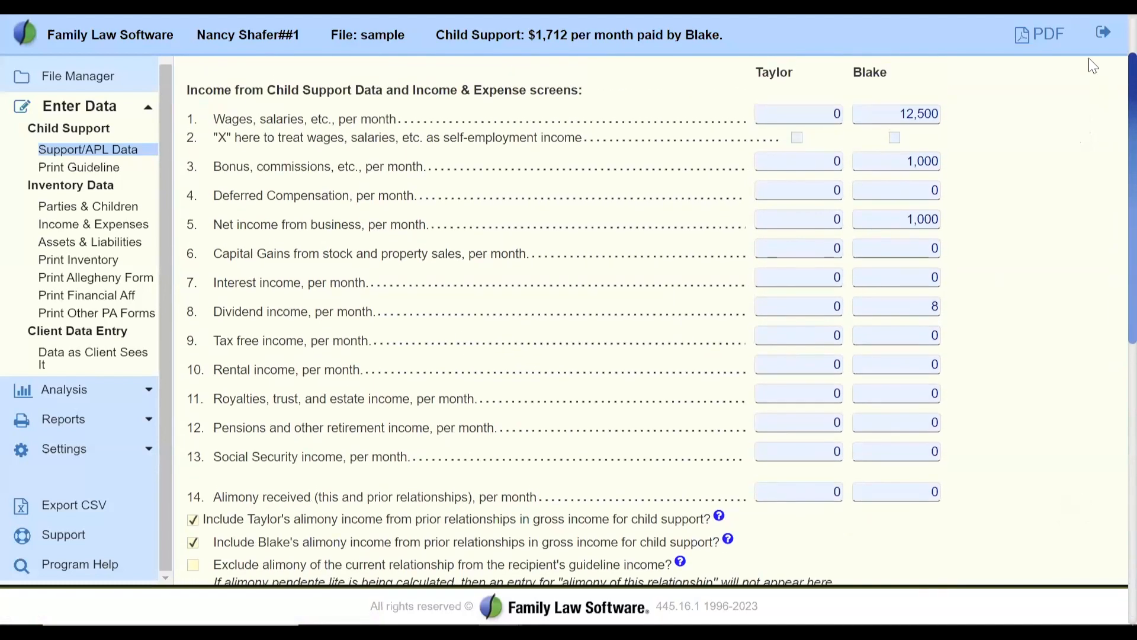
{"action": "scroll", "coordinate": [1096, 83], "scroll_direction": "up", "scroll_amount": 2}
{"action": "scroll", "coordinate": [1092, 159], "scroll_direction": "down", "scroll_amount": 2}
{"action": "scroll", "coordinate": [1092, 159], "scroll_direction": "down", "scroll_amount": 5}
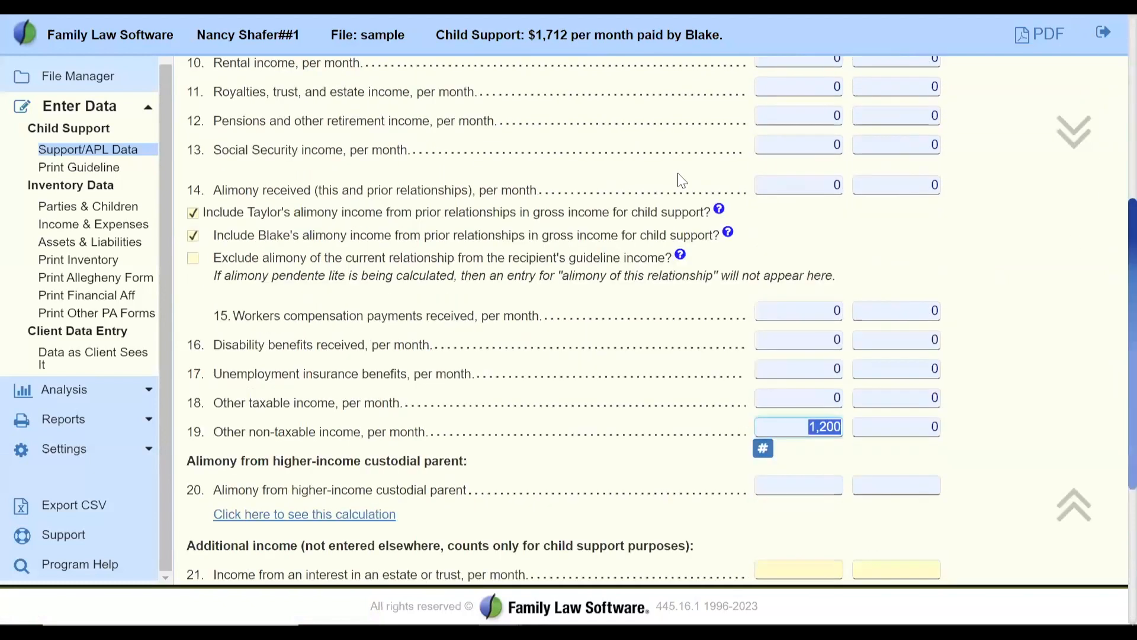
{"action": "scroll", "coordinate": [1092, 159], "scroll_direction": "down", "scroll_amount": 5}
{"action": "left_click", "coordinate": [763, 164]}
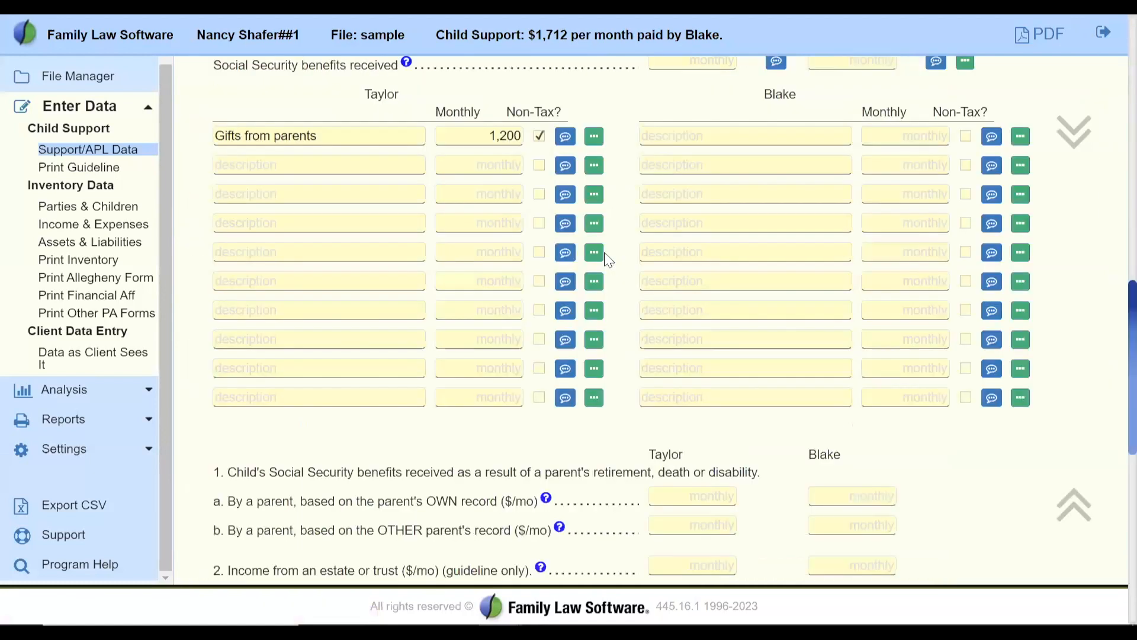
Clear the monthly amount of the receiving parent's "Gifts from parents" entry.
{"action": "left_click", "coordinate": [486, 139]}
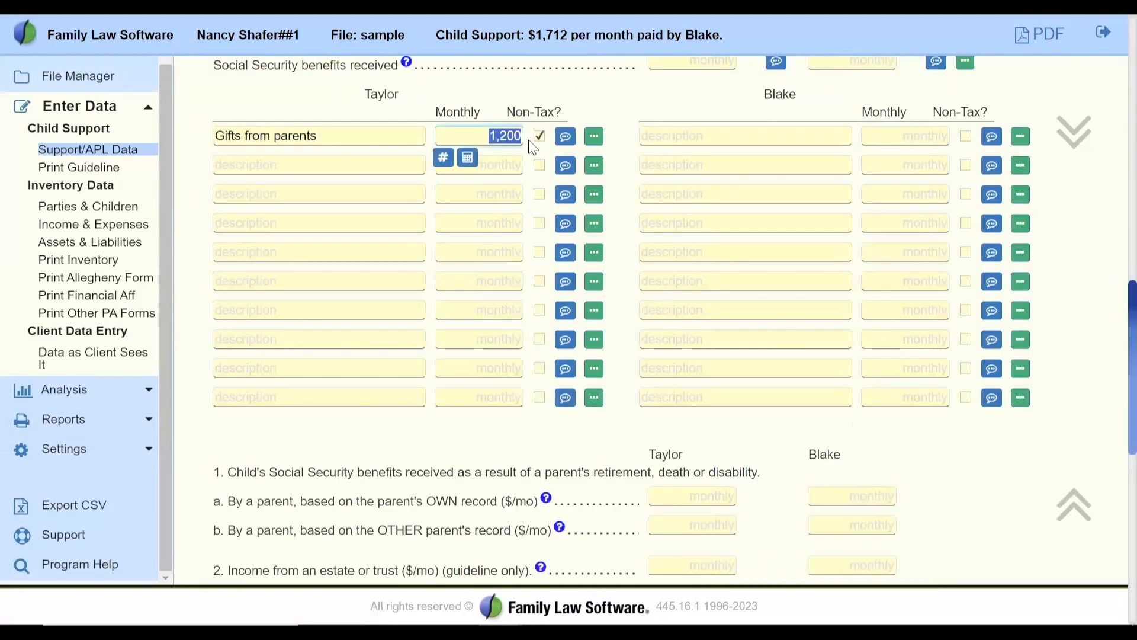
{"action": "key", "text": "Delete"}
{"action": "left_click", "coordinate": [987, 470]}
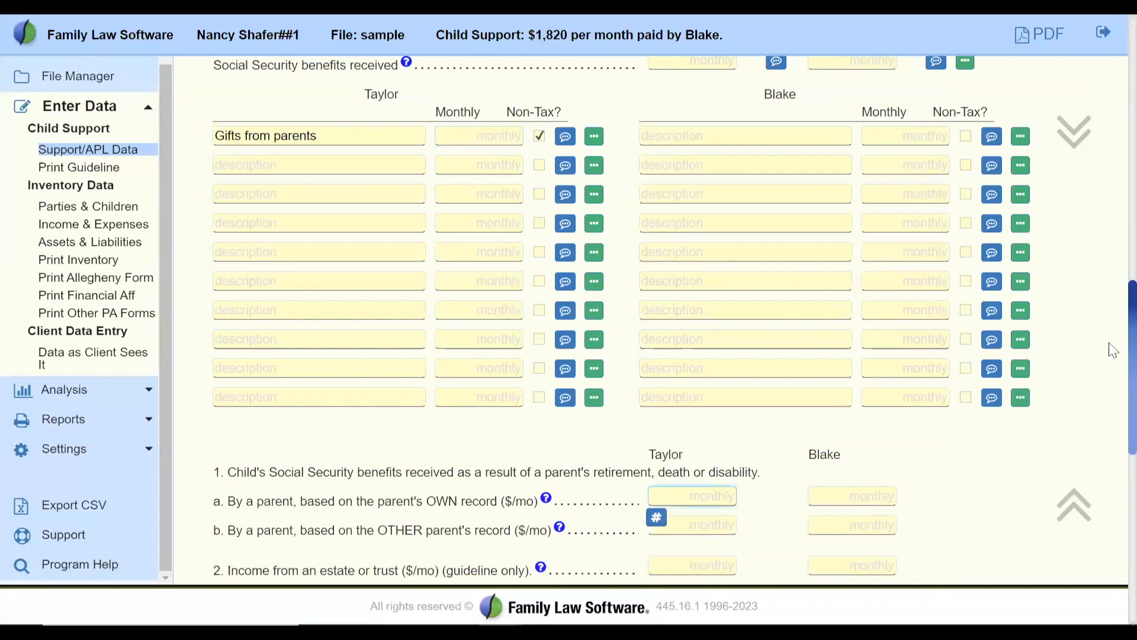
Expand the Income From Investments, Pensions, and IRA/401k section and review its asset entries and the note on duplicate income.
{"action": "scroll", "coordinate": [1111, 415], "scroll_direction": "down", "scroll_amount": 10}
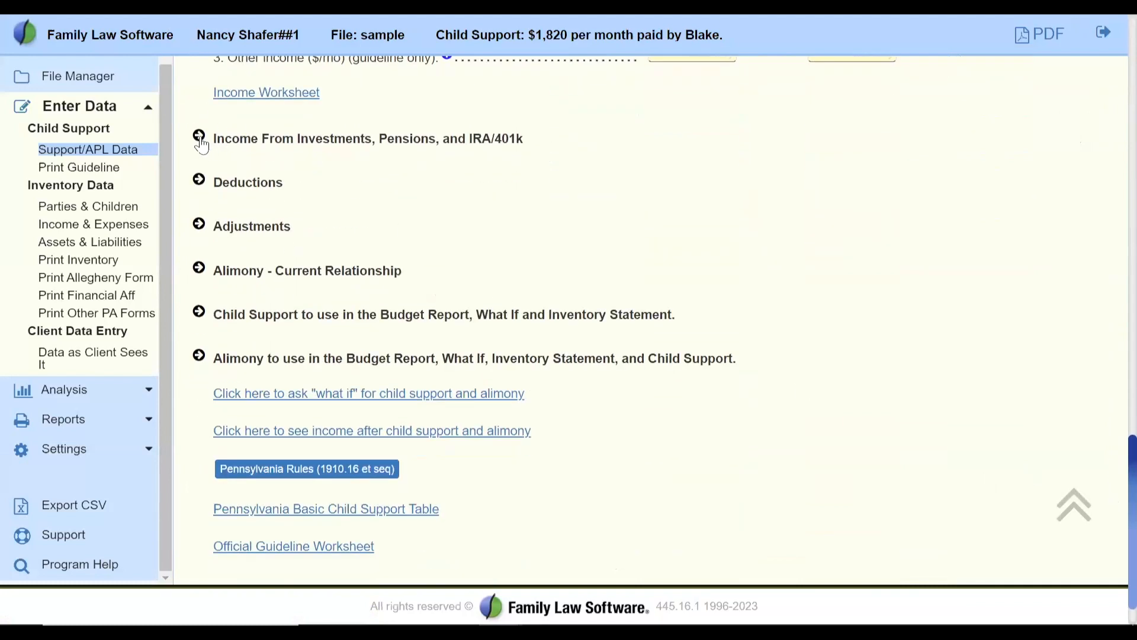
{"action": "left_click", "coordinate": [200, 140]}
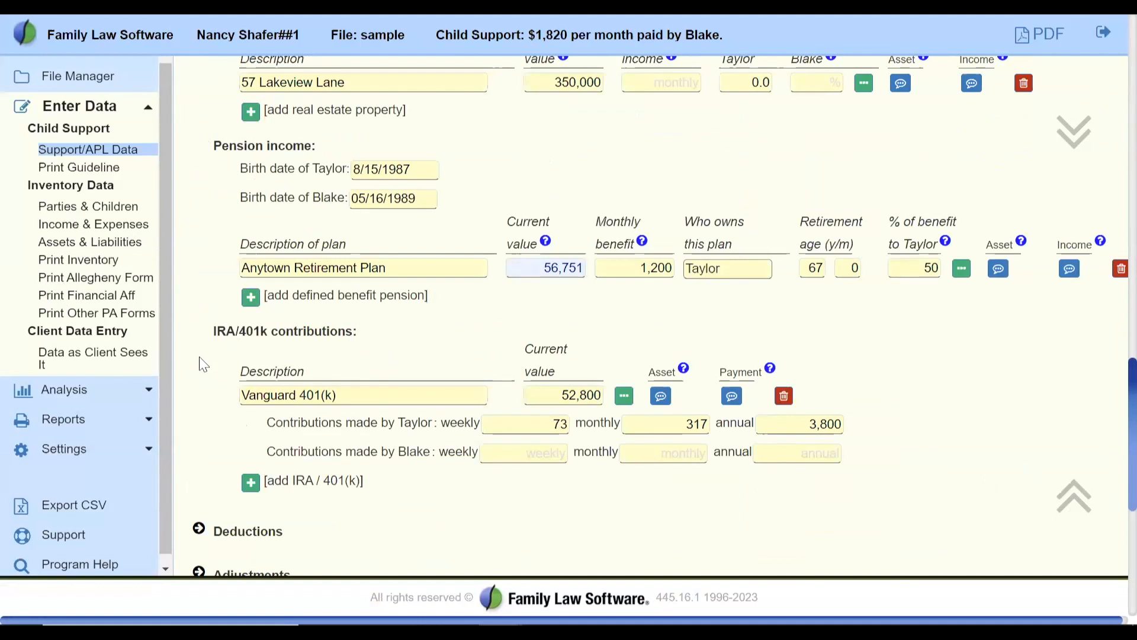
{"action": "scroll", "coordinate": [202, 363], "scroll_direction": "up", "scroll_amount": 5}
{"action": "scroll", "coordinate": [202, 363], "scroll_direction": "up", "scroll_amount": 7}
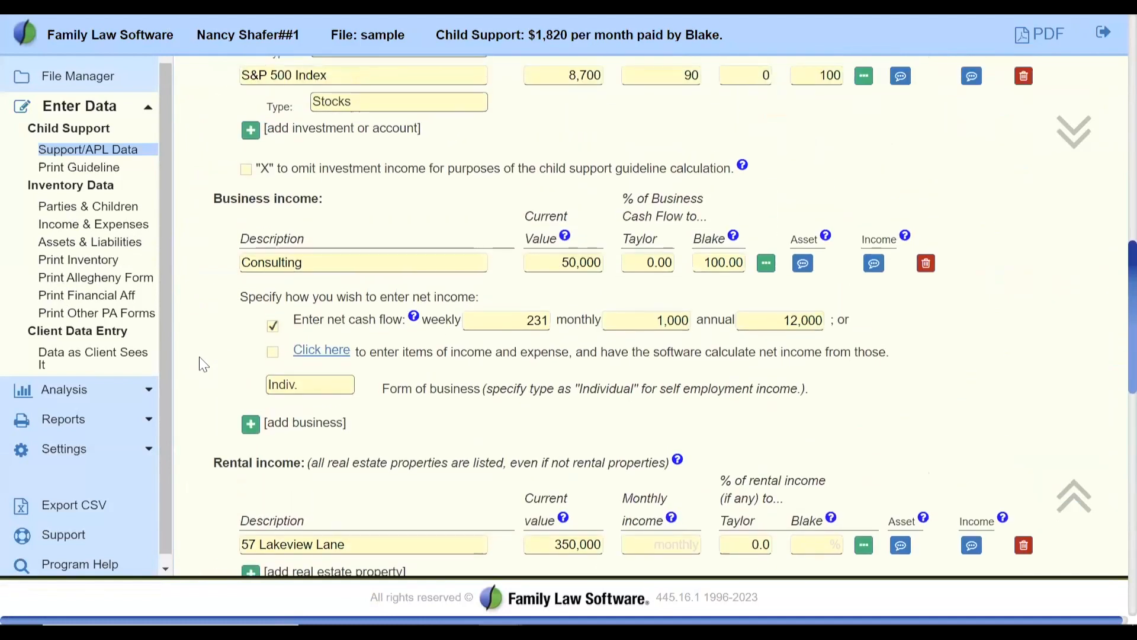
{"action": "scroll", "coordinate": [203, 364], "scroll_direction": "up", "scroll_amount": 1}
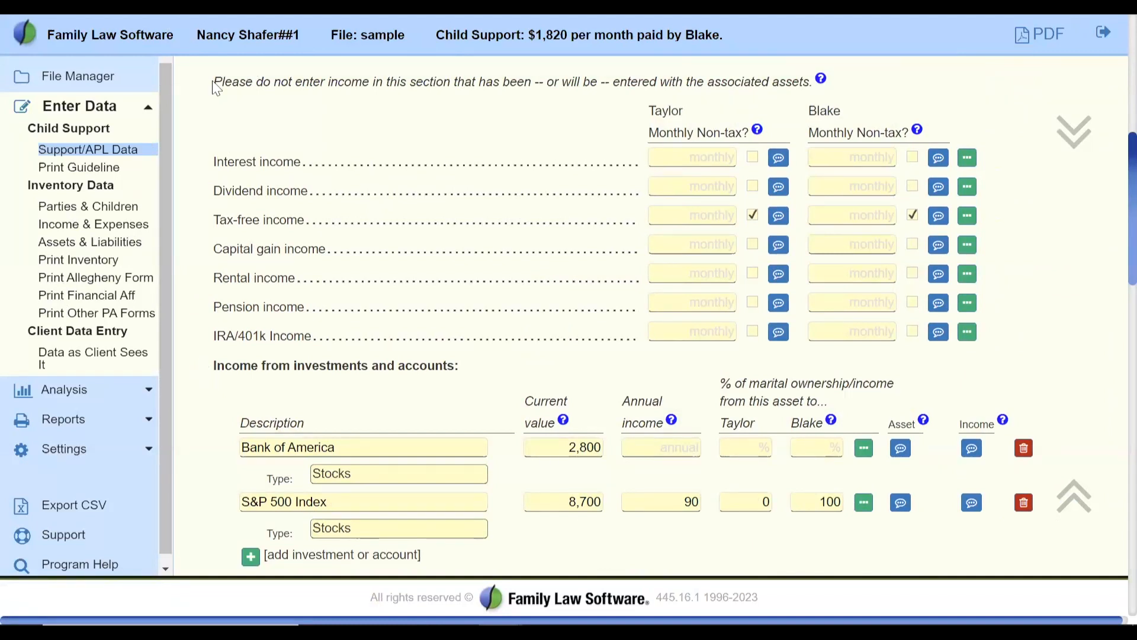
{"action": "left_click_drag", "start_coordinate": [214, 86], "coordinate": [814, 81]}
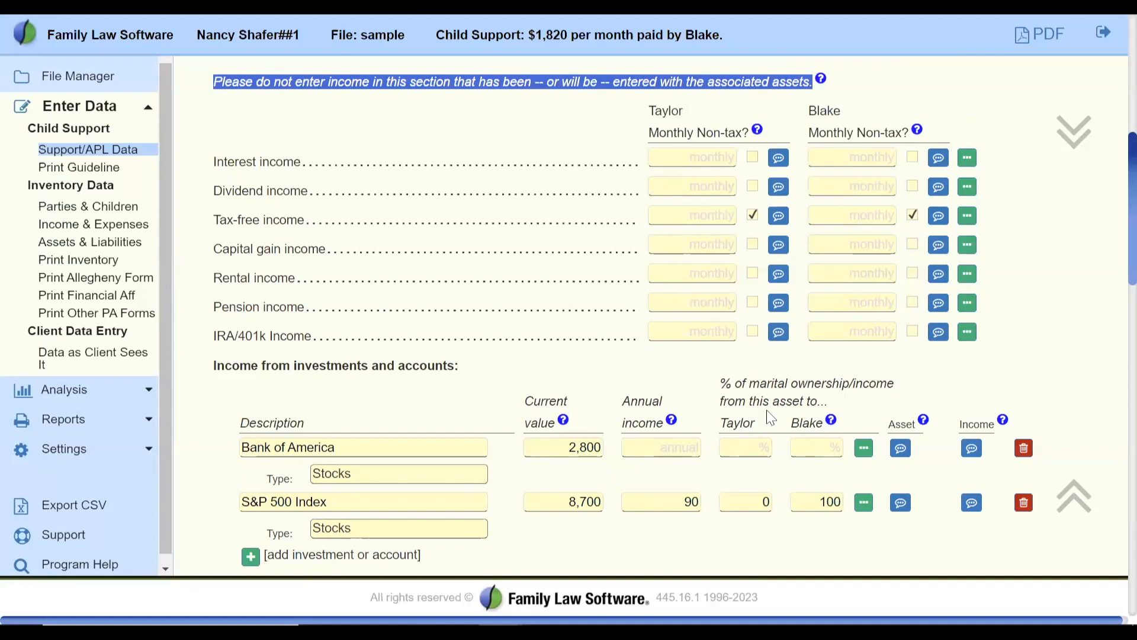
Set the S&P 500 Index investment's current value to 87,000 and its annual income to 900.
{"action": "left_click", "coordinate": [687, 501]}
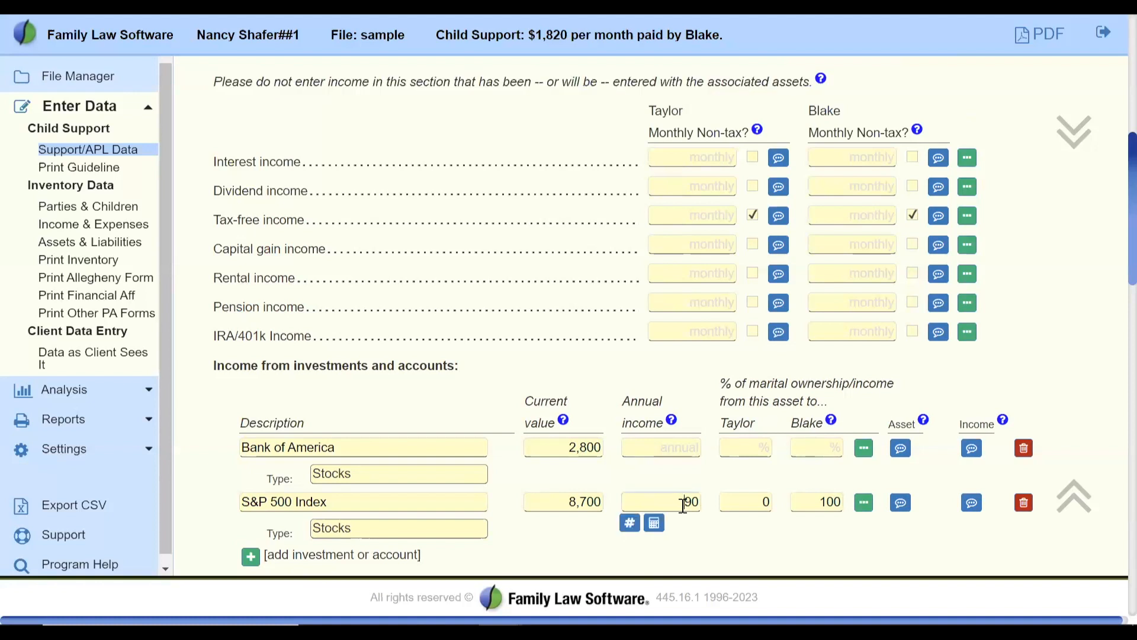
{"action": "left_click", "coordinate": [596, 501]}
{"action": "type", "text": "0"}
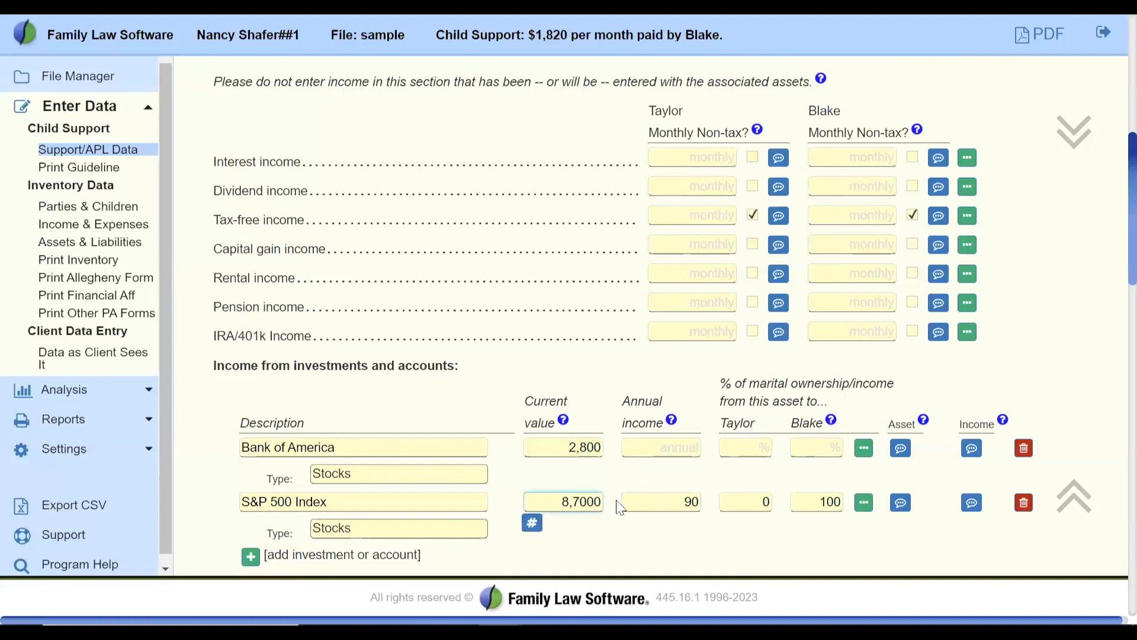
{"action": "left_click", "coordinate": [691, 501]}
{"action": "key", "text": "Tab"}
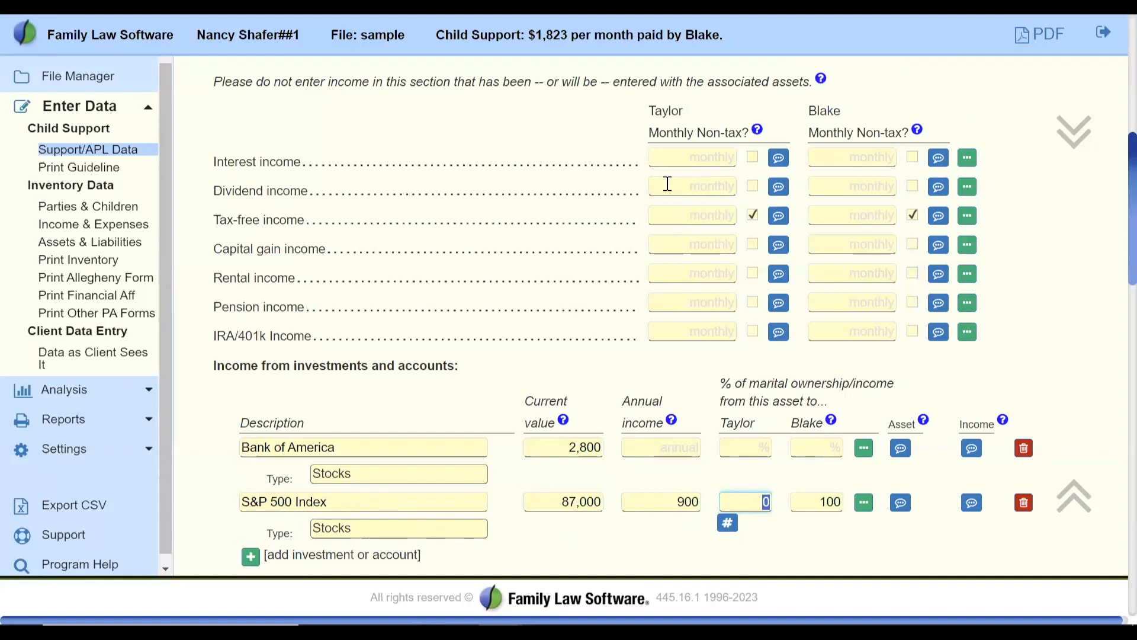
{"action": "left_click", "coordinate": [629, 501]}
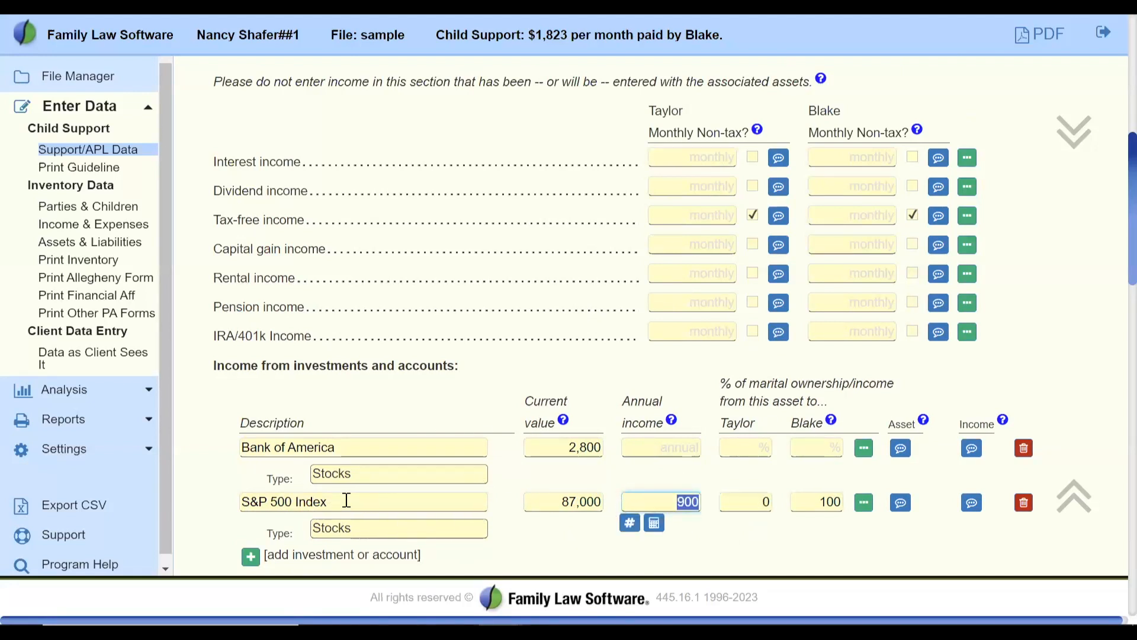
{"action": "left_click_drag", "start_coordinate": [342, 501], "coordinate": [227, 504]}
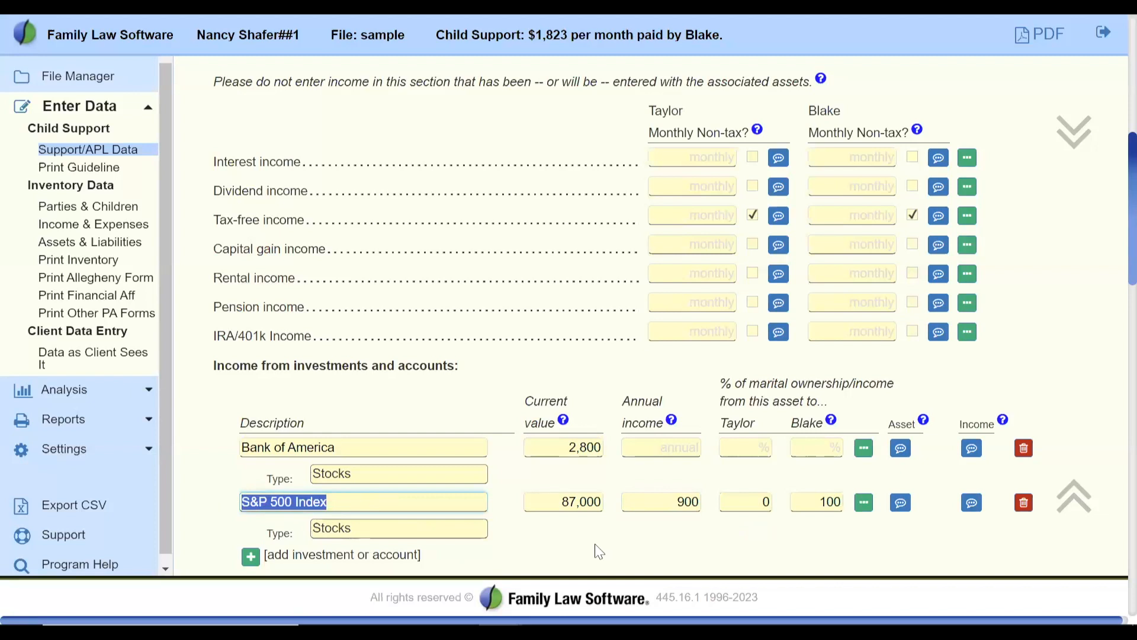
Assign 100% of the S&P 500 Index ownership and income to the receiving parent and 0% to the paying parent.
{"action": "left_click", "coordinate": [753, 503]}
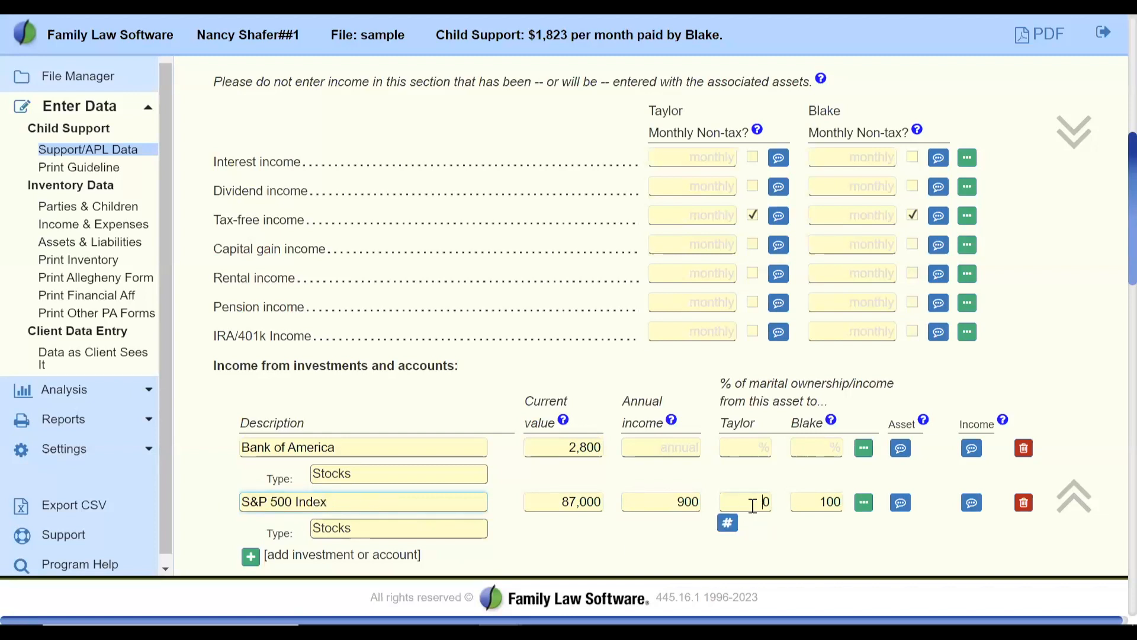
{"action": "type", "text": "100"}
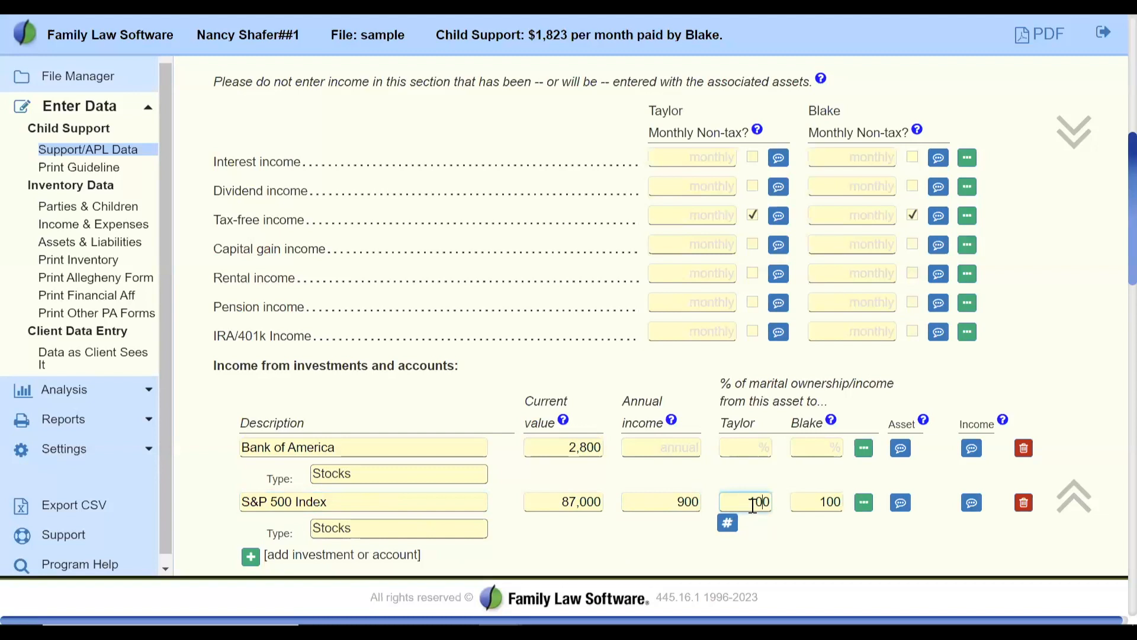
{"action": "key", "text": "Tab"}
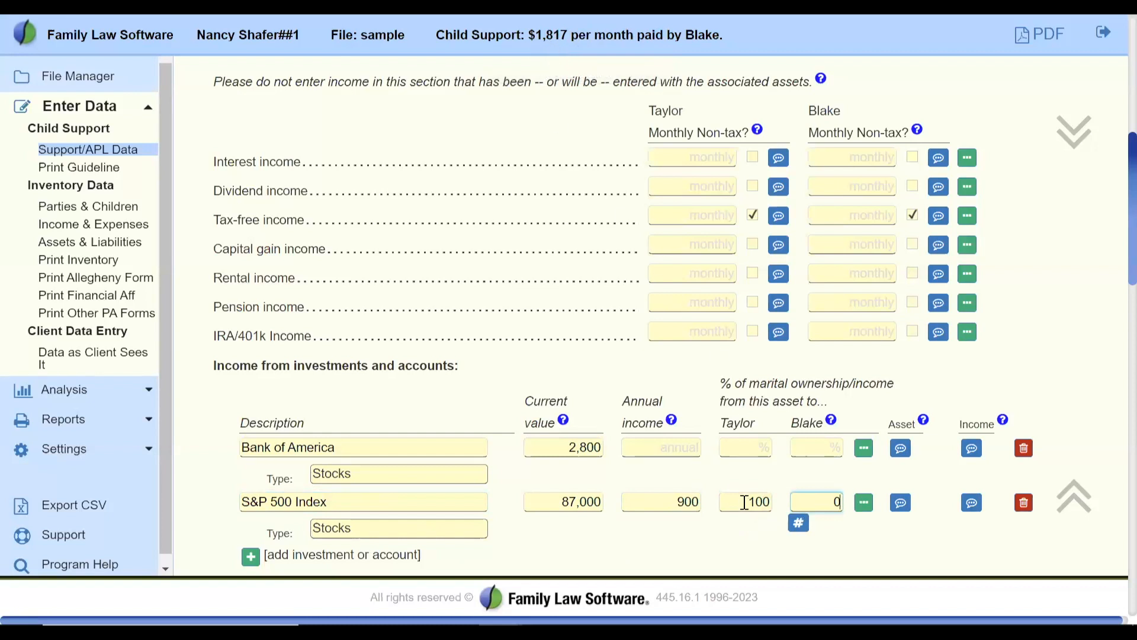
Return the S&P 500 Index split to 0% for the receiving parent and 100% for the paying parent.
{"action": "left_click_drag", "start_coordinate": [744, 501], "coordinate": [773, 504]}
{"action": "type", "text": "0"}
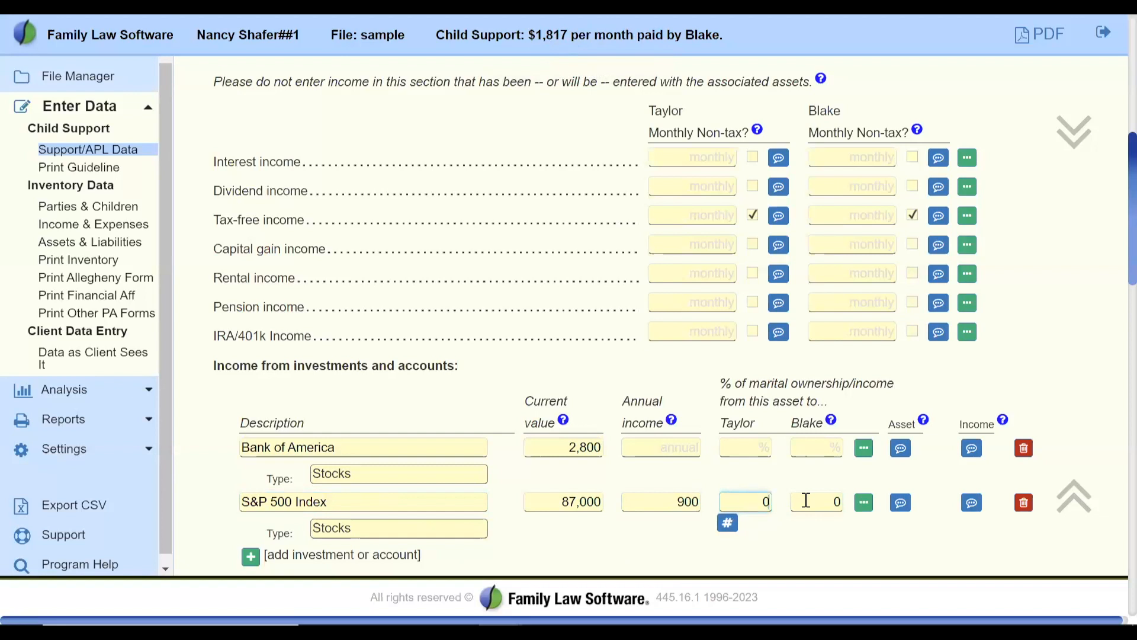
{"action": "left_click", "coordinate": [802, 501]}
{"action": "type", "text": "100"}
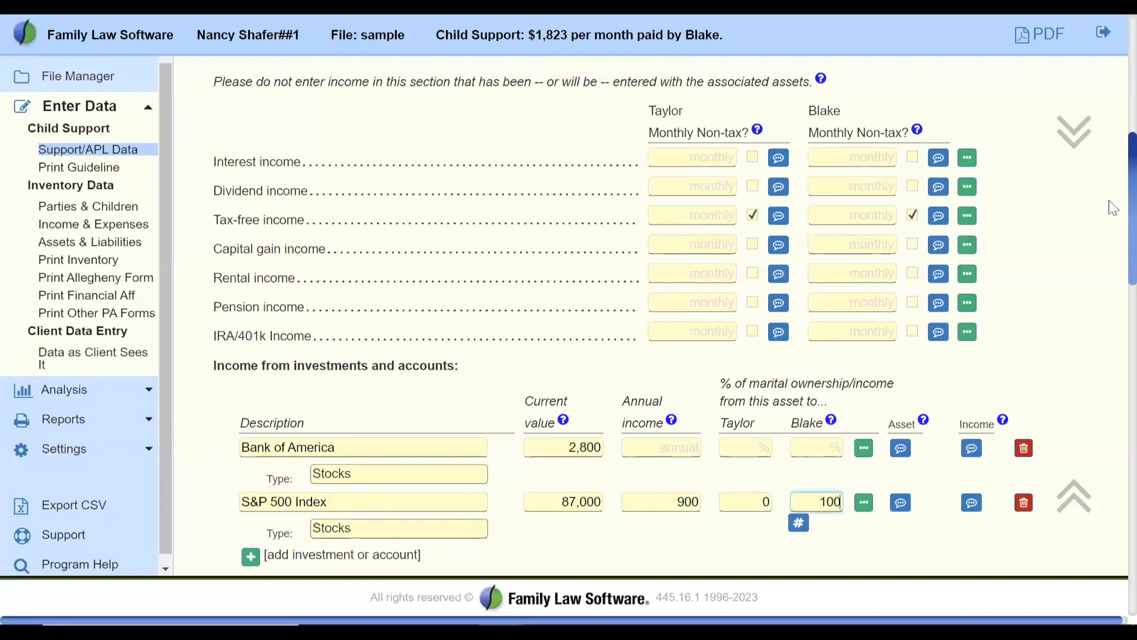
Review the business, rental and pension income entries and the IRA/401k contributions that follow the investment accounts.
{"action": "scroll", "coordinate": [1111, 208], "scroll_direction": "down", "scroll_amount": 1}
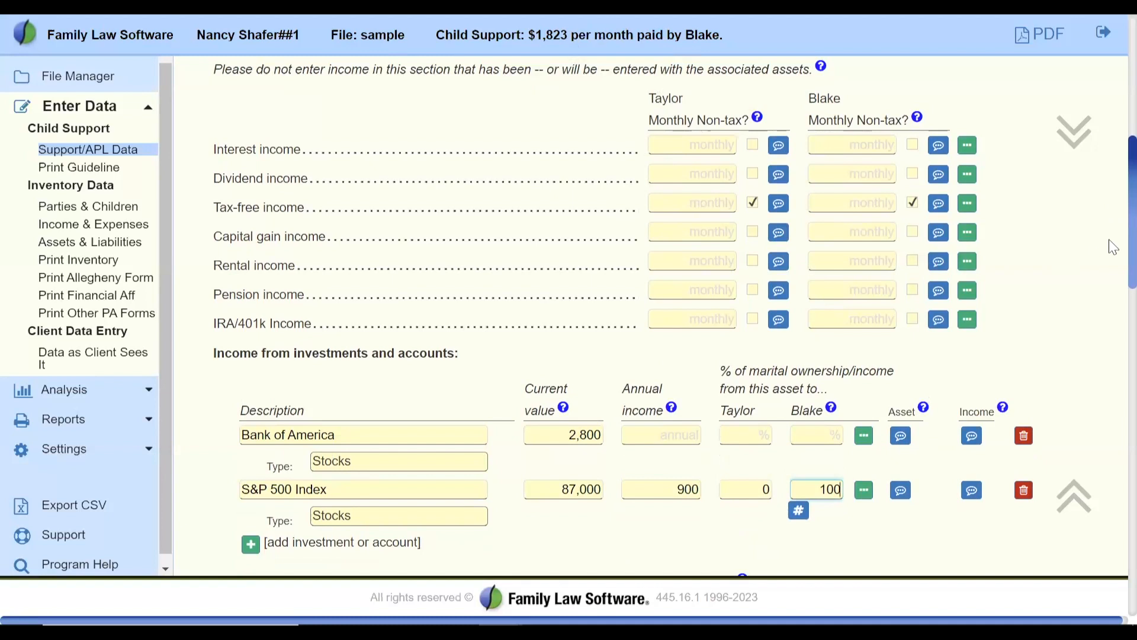
{"action": "scroll", "coordinate": [1112, 249], "scroll_direction": "down", "scroll_amount": 9}
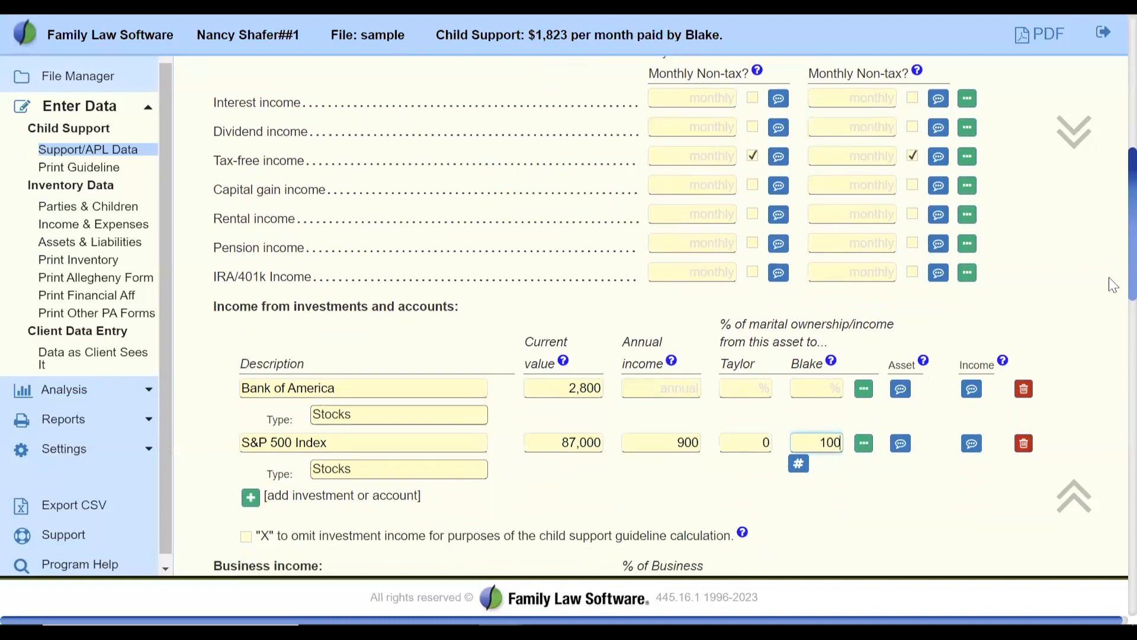
{"action": "scroll", "coordinate": [1112, 393], "scroll_direction": "down", "scroll_amount": 7}
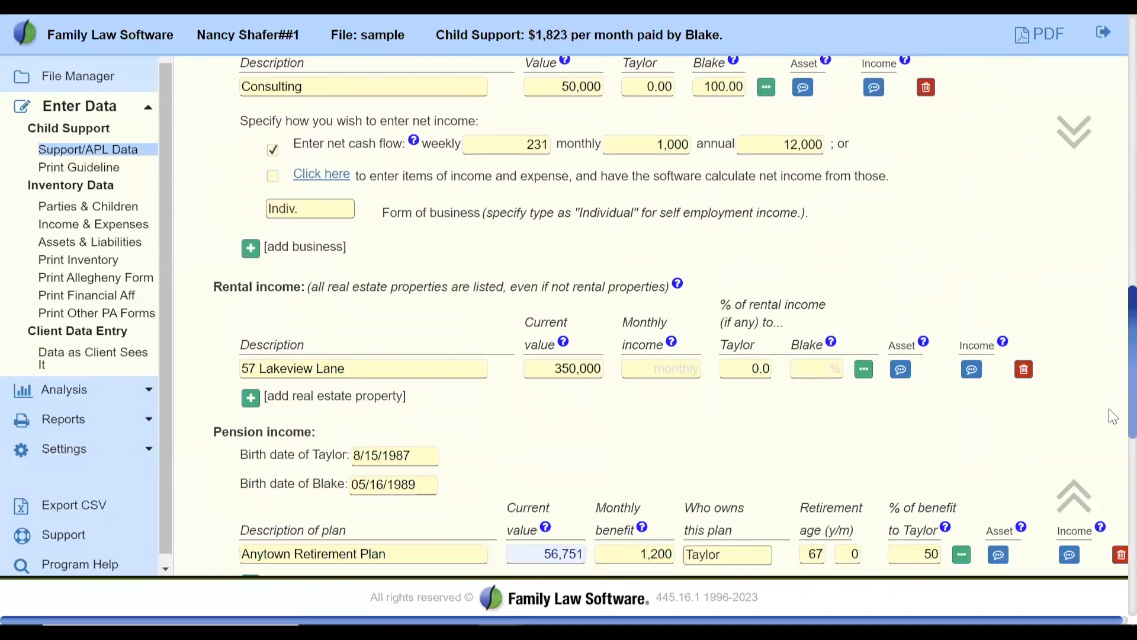
{"action": "scroll", "coordinate": [1113, 495], "scroll_direction": "down", "scroll_amount": 5}
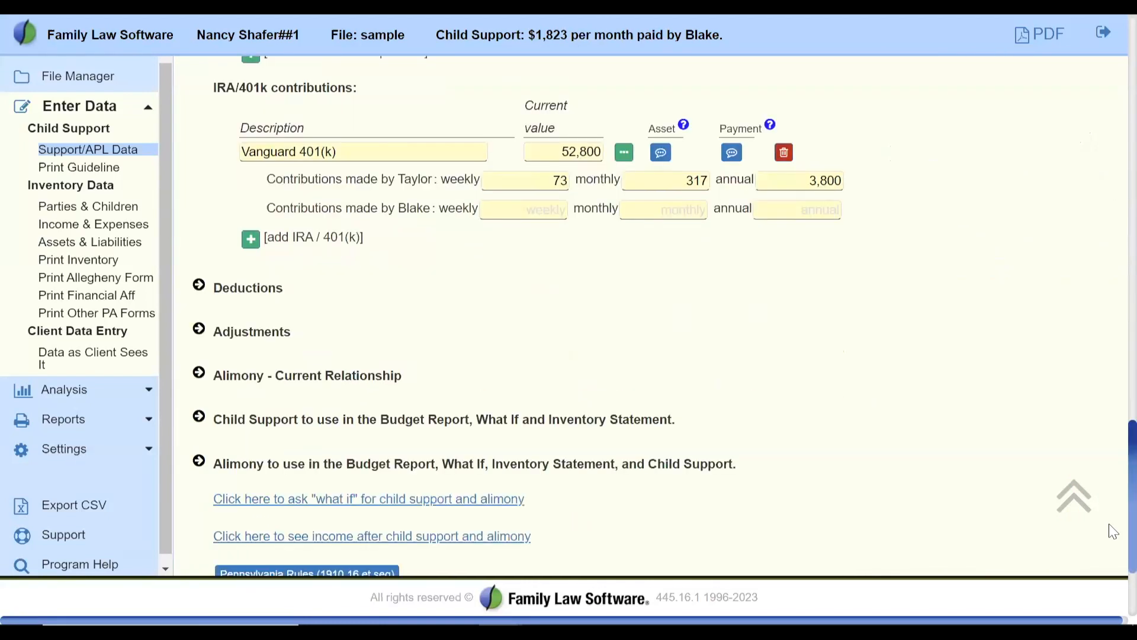
{"action": "scroll", "coordinate": [1112, 569], "scroll_direction": "down", "scroll_amount": 1}
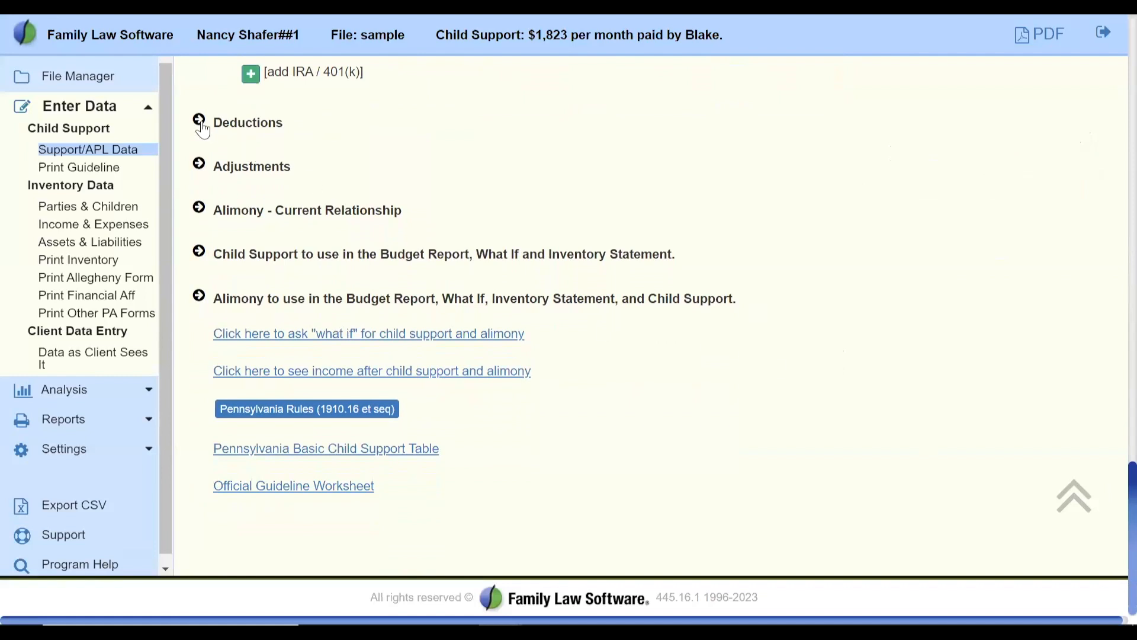
Expand the Deductions section and review its tax year note and the PACSES, 1040 and no-tax calculation methods.
{"action": "left_click", "coordinate": [200, 121]}
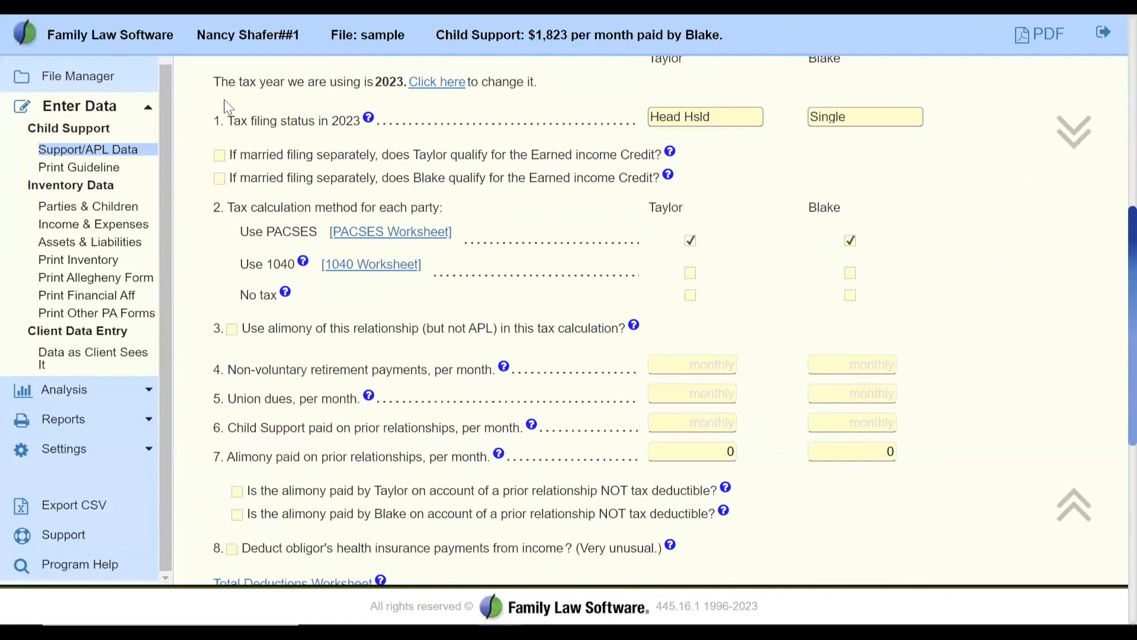
{"action": "left_click_drag", "start_coordinate": [211, 82], "coordinate": [550, 86]}
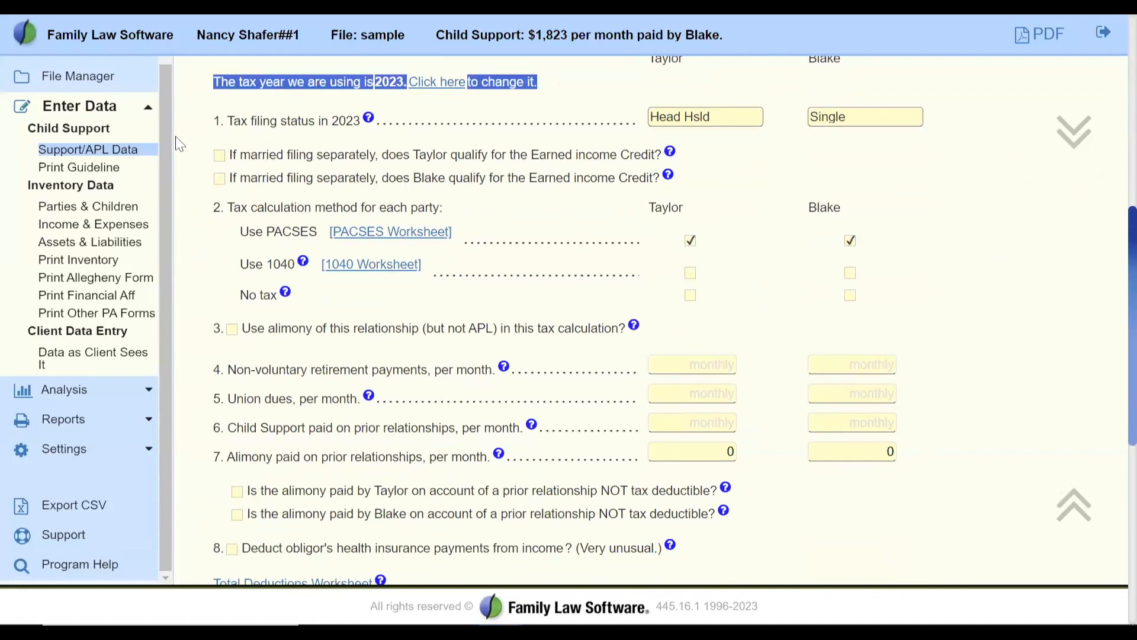
{"action": "left_click", "coordinate": [204, 142]}
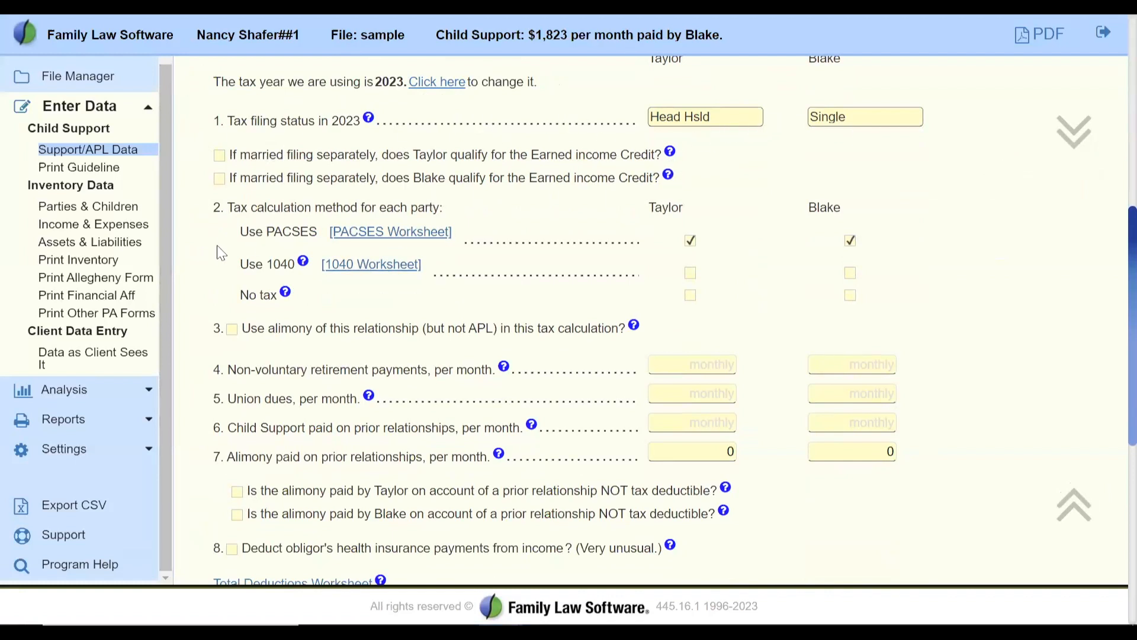
{"action": "scroll", "coordinate": [221, 253], "scroll_direction": "down", "scroll_amount": 3}
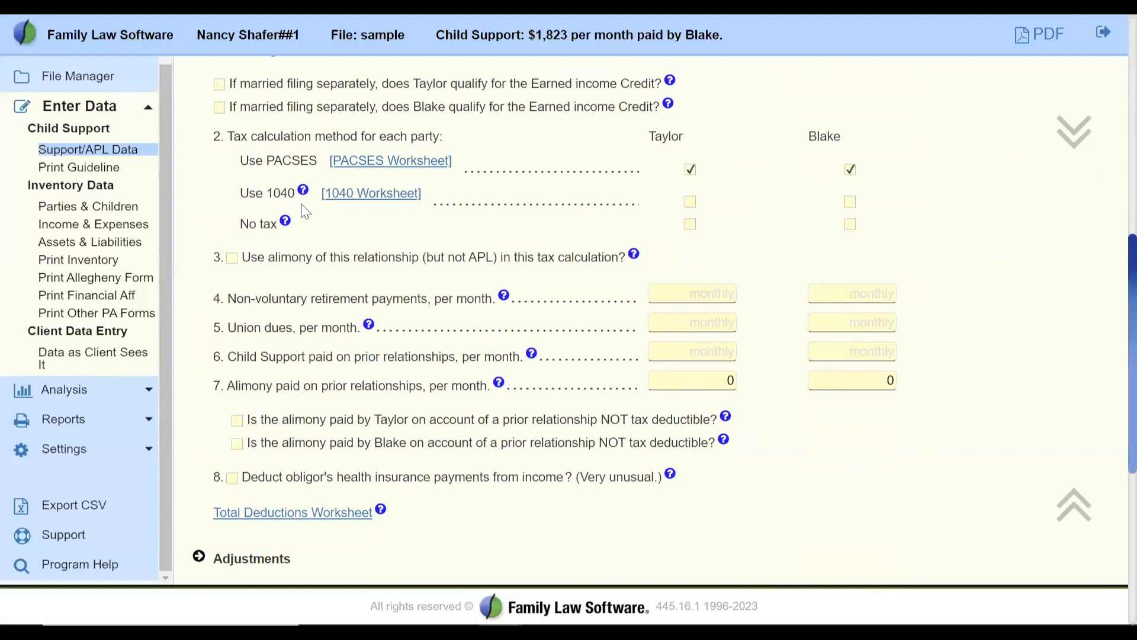
{"action": "left_click_drag", "start_coordinate": [251, 194], "coordinate": [294, 195]}
{"action": "left_click_drag", "start_coordinate": [241, 164], "coordinate": [320, 167]}
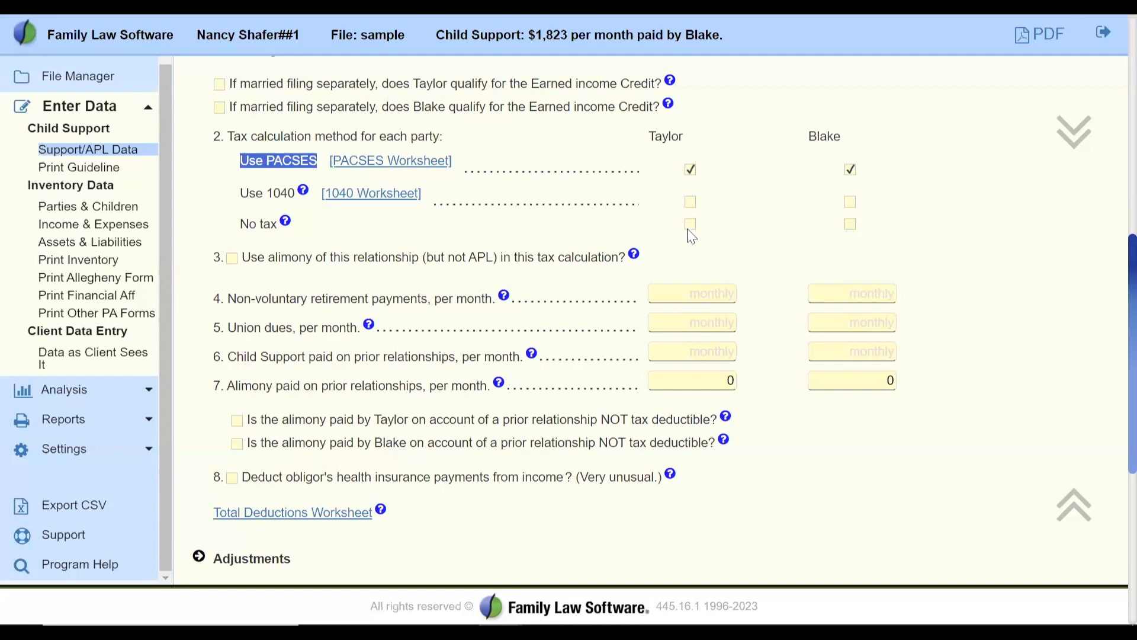
{"action": "left_click", "coordinate": [777, 249]}
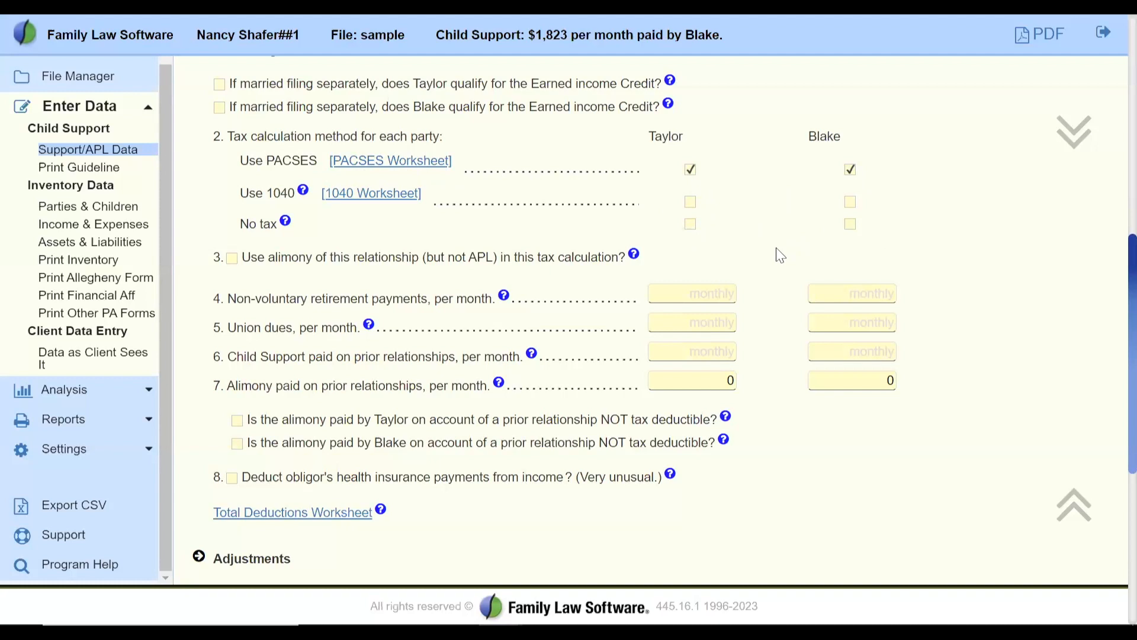
Review the option to use alimony of this relationship in the tax calculation and read the help on non-voluntary retirement payments.
{"action": "scroll", "coordinate": [780, 255], "scroll_direction": "down", "scroll_amount": 1}
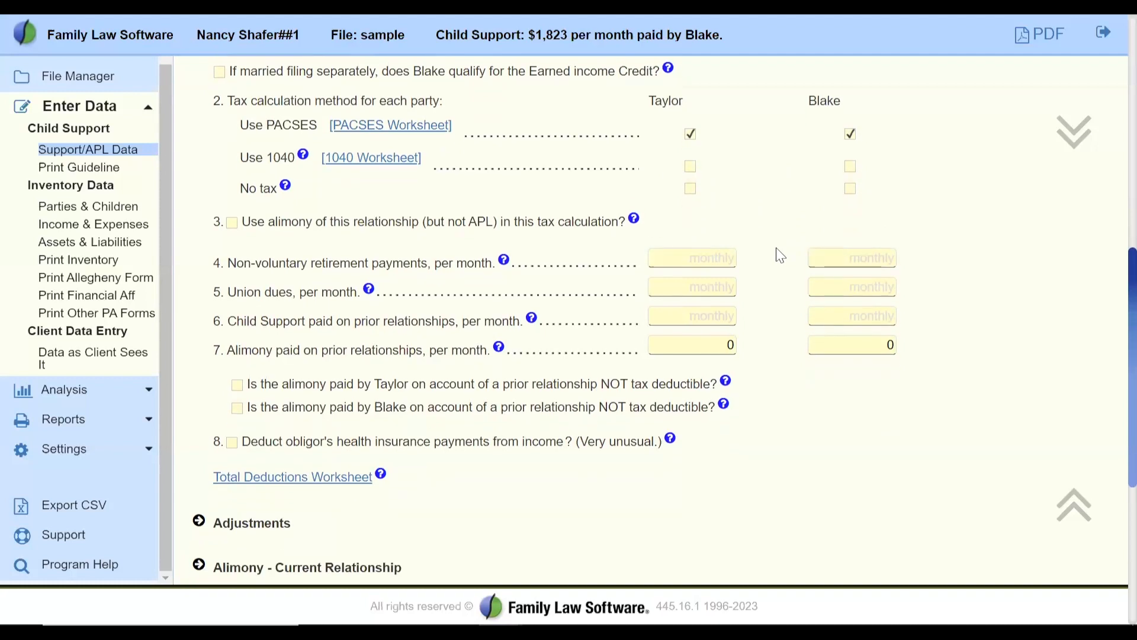
{"action": "scroll", "coordinate": [780, 255], "scroll_direction": "down", "scroll_amount": 1}
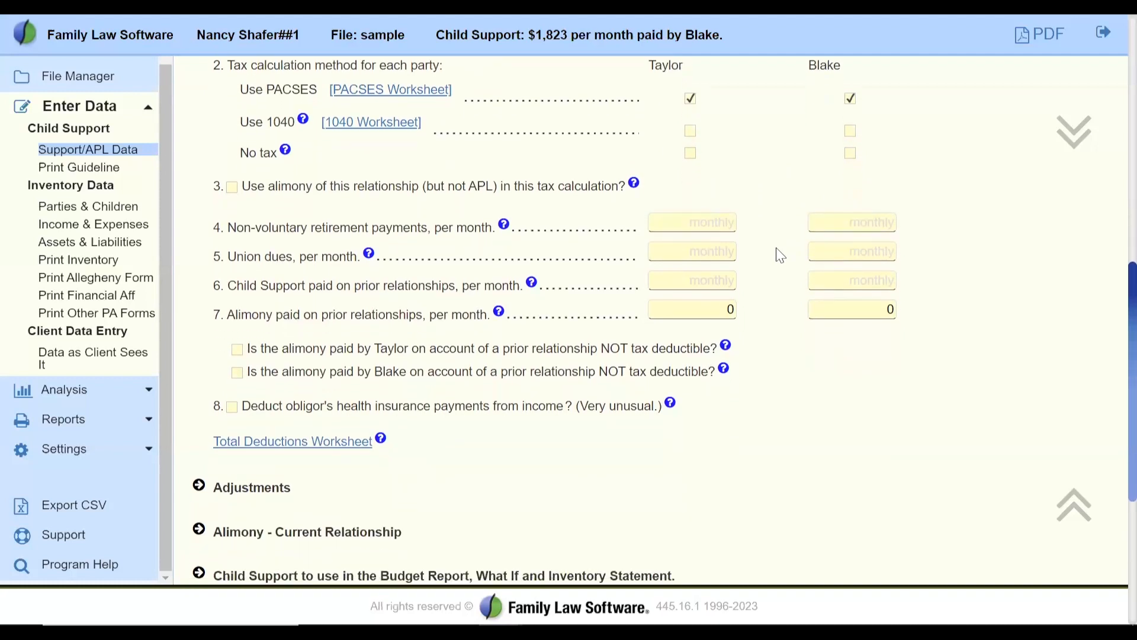
{"action": "scroll", "coordinate": [780, 255], "scroll_direction": "down", "scroll_amount": 2}
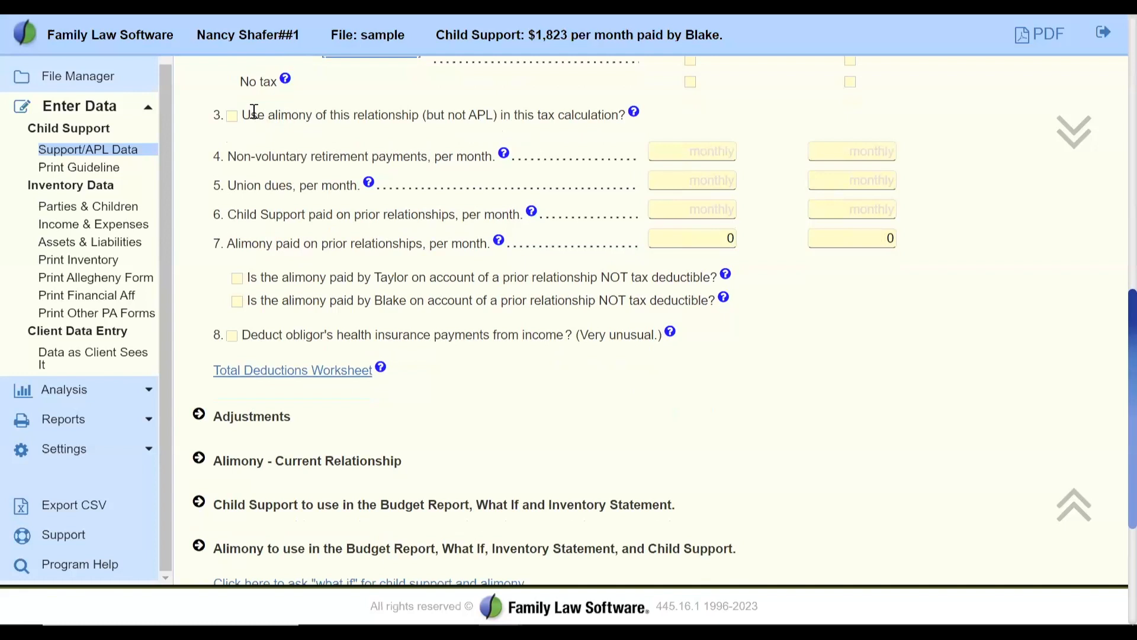
{"action": "left_click_drag", "start_coordinate": [243, 114], "coordinate": [622, 118]}
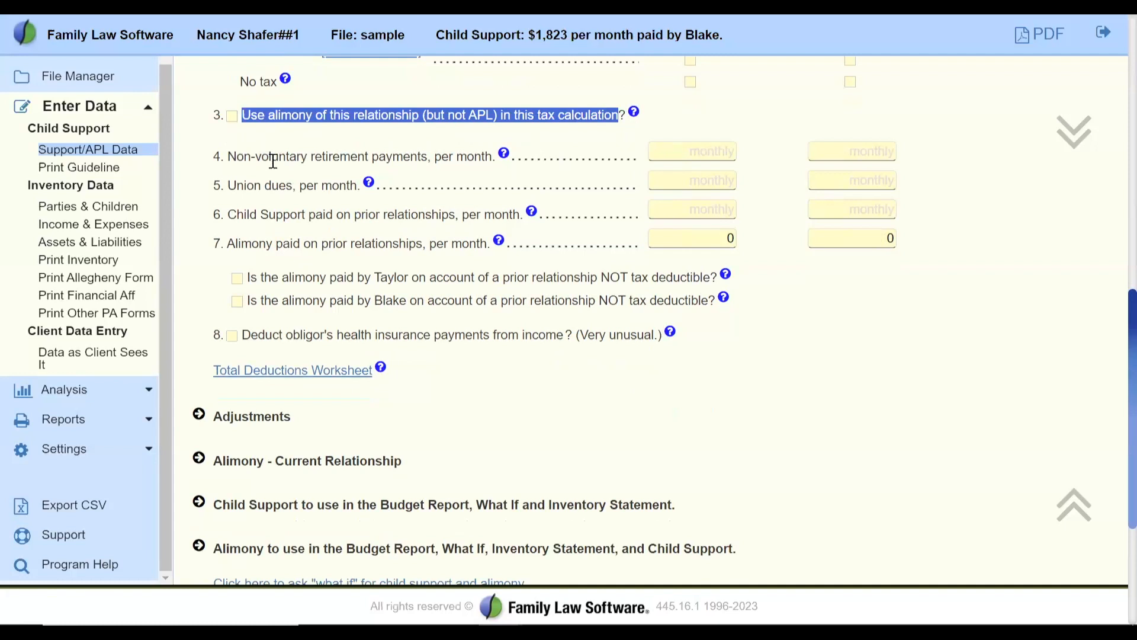
{"action": "left_click_drag", "start_coordinate": [230, 155], "coordinate": [491, 158]}
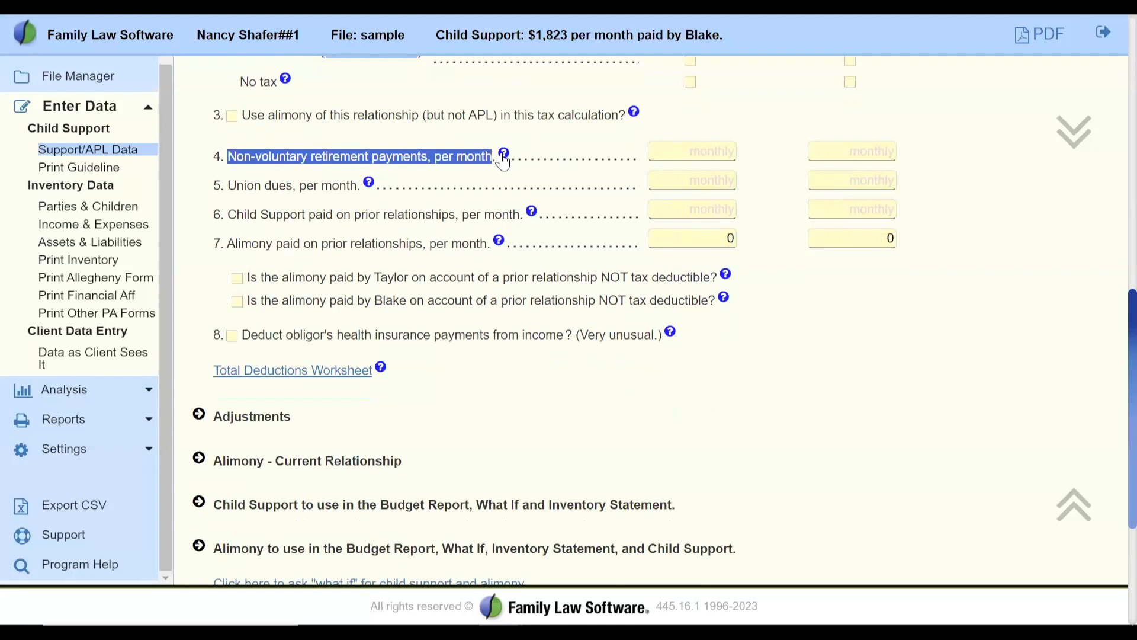
{"action": "left_click", "coordinate": [504, 155]}
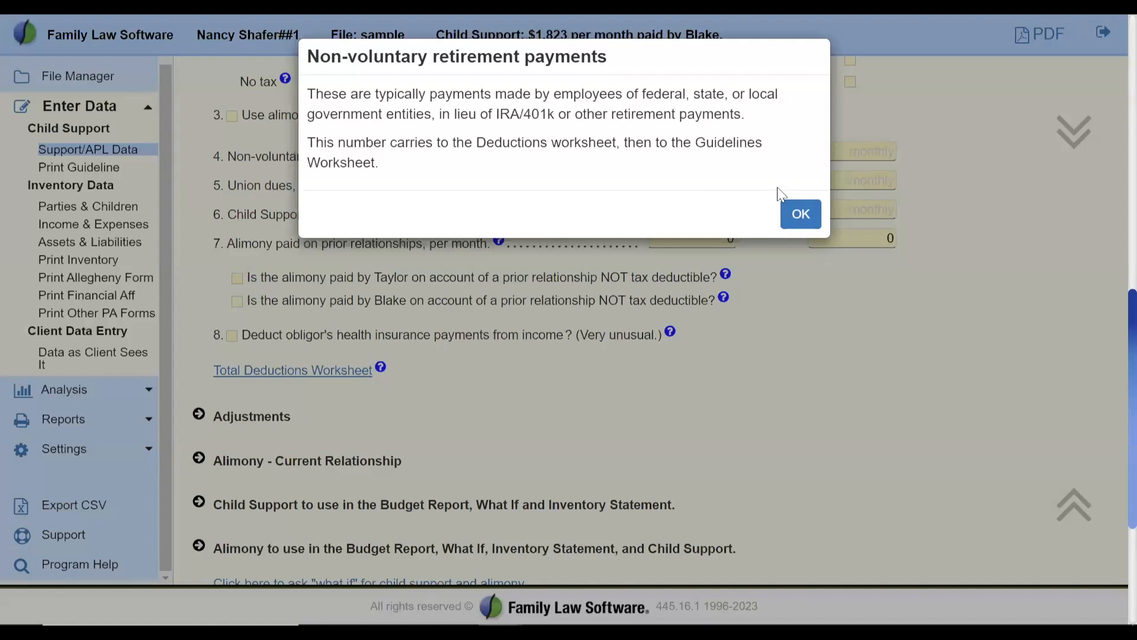
{"action": "left_click", "coordinate": [791, 215]}
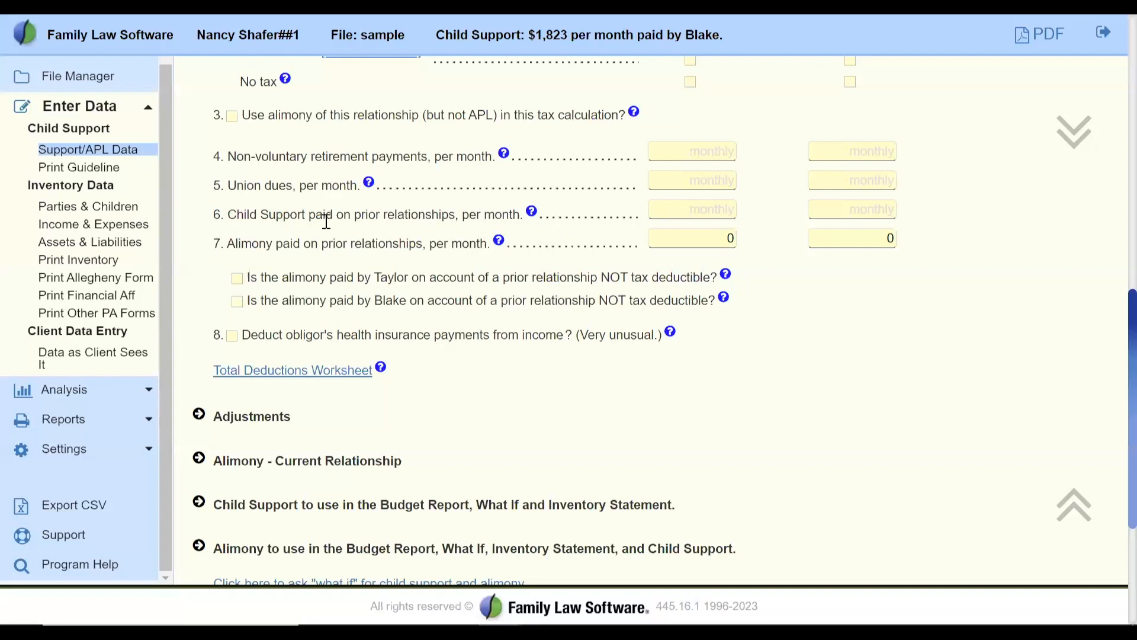
Read the help note for the monthly union dues deduction and close it.
{"action": "left_click_drag", "start_coordinate": [229, 185], "coordinate": [363, 195]}
{"action": "left_click", "coordinate": [368, 182]}
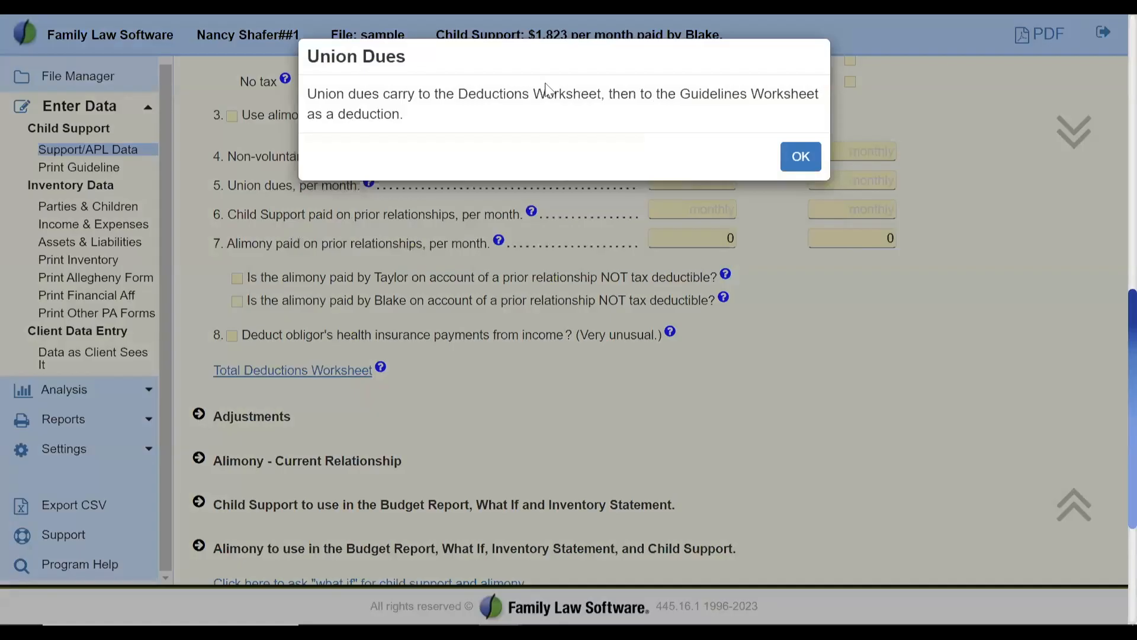
{"action": "left_click", "coordinate": [802, 158]}
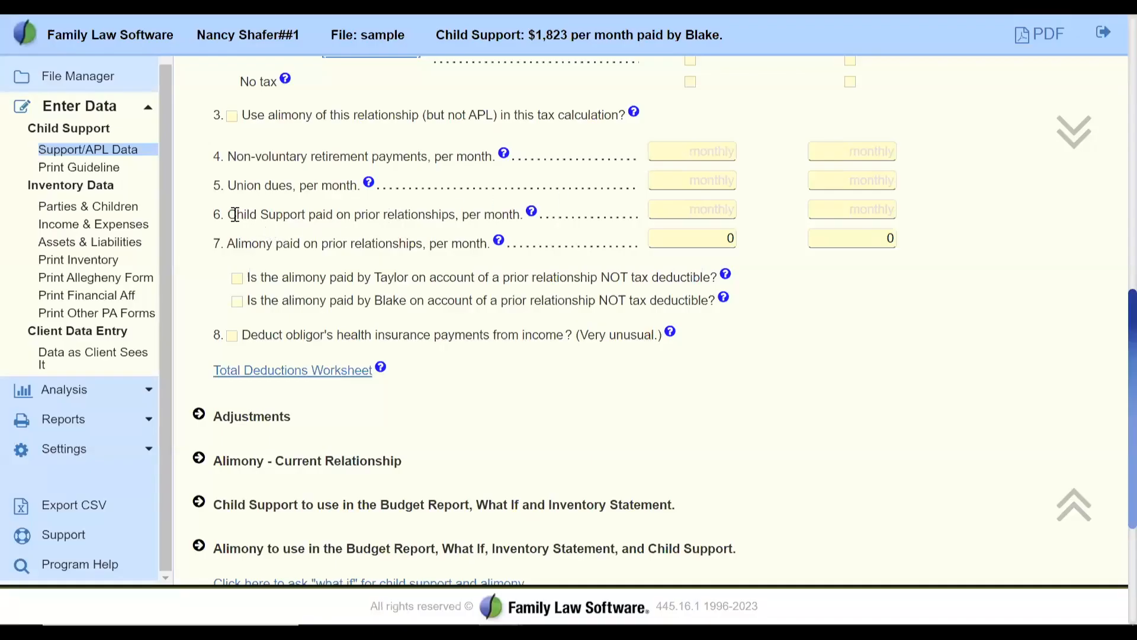
Set the paying parent's child support paid on prior relationships to 500 per month.
{"action": "left_click_drag", "start_coordinate": [234, 215], "coordinate": [512, 211]}
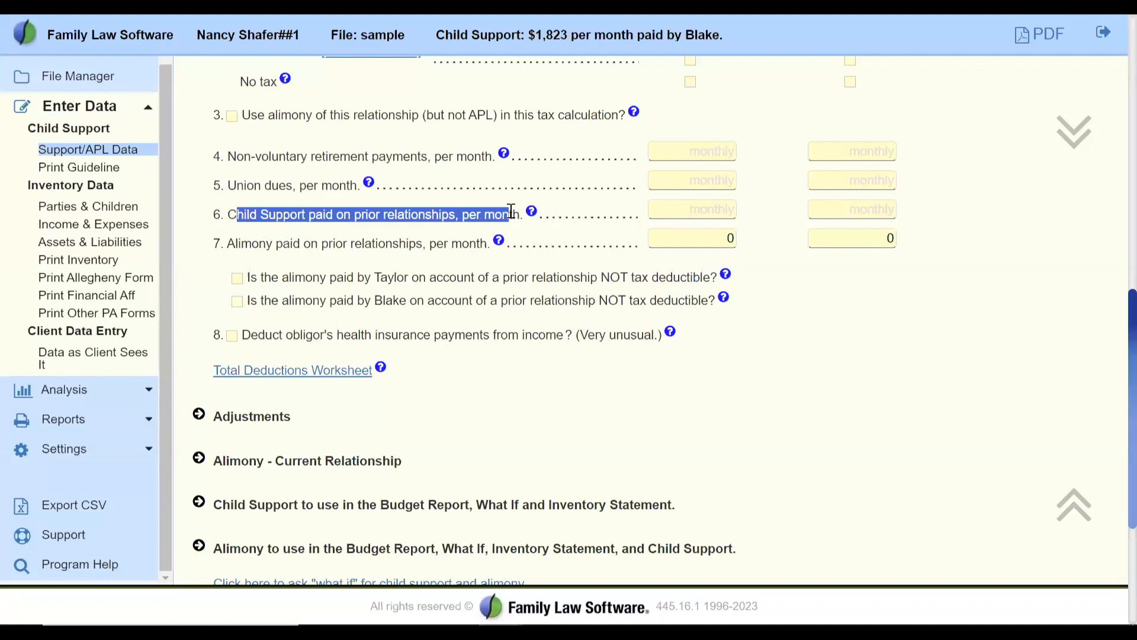
{"action": "left_click", "coordinate": [851, 211]}
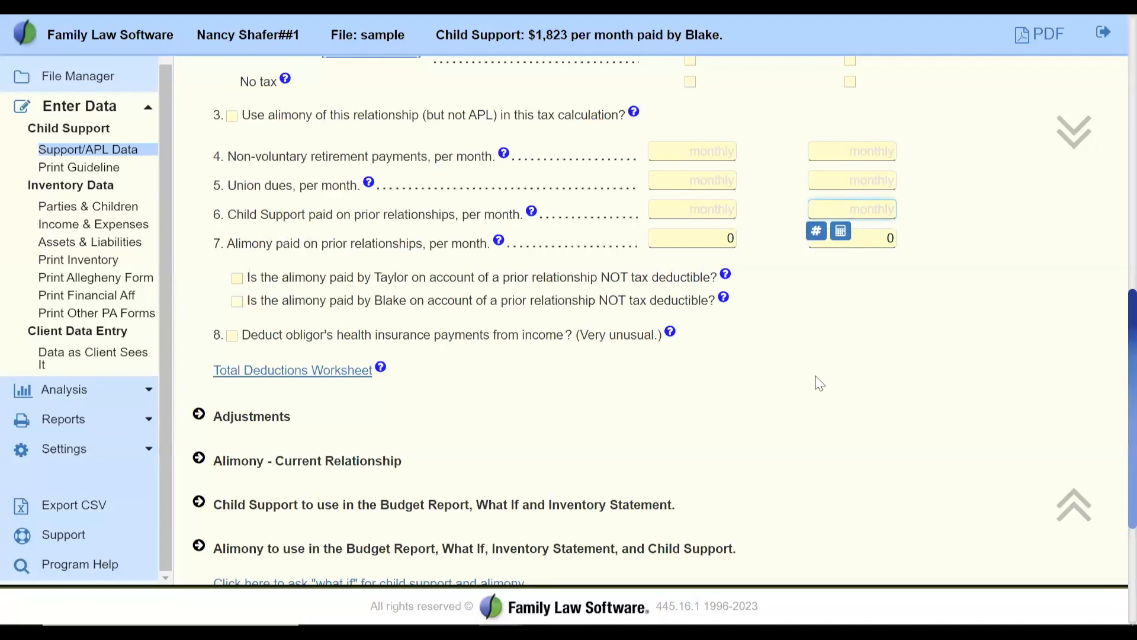
{"action": "type", "text": "500"}
{"action": "key", "text": "Tab"}
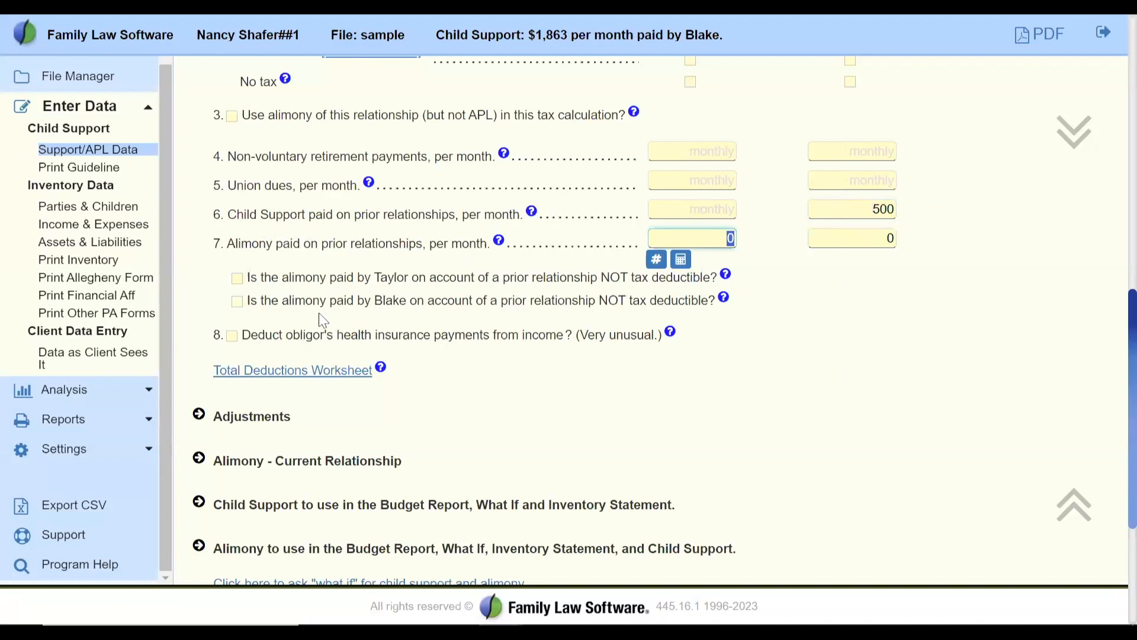
Read the help note on deducting the obligor's health insurance payments from income and close it.
{"action": "left_click_drag", "start_coordinate": [279, 337], "coordinate": [538, 350]}
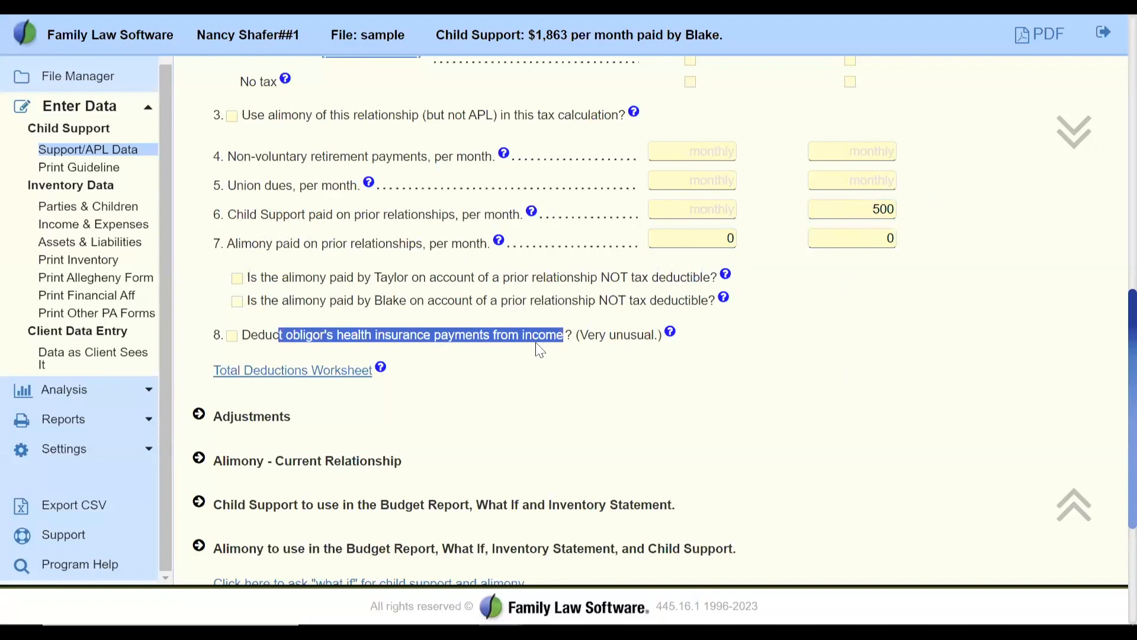
{"action": "left_click", "coordinate": [671, 336]}
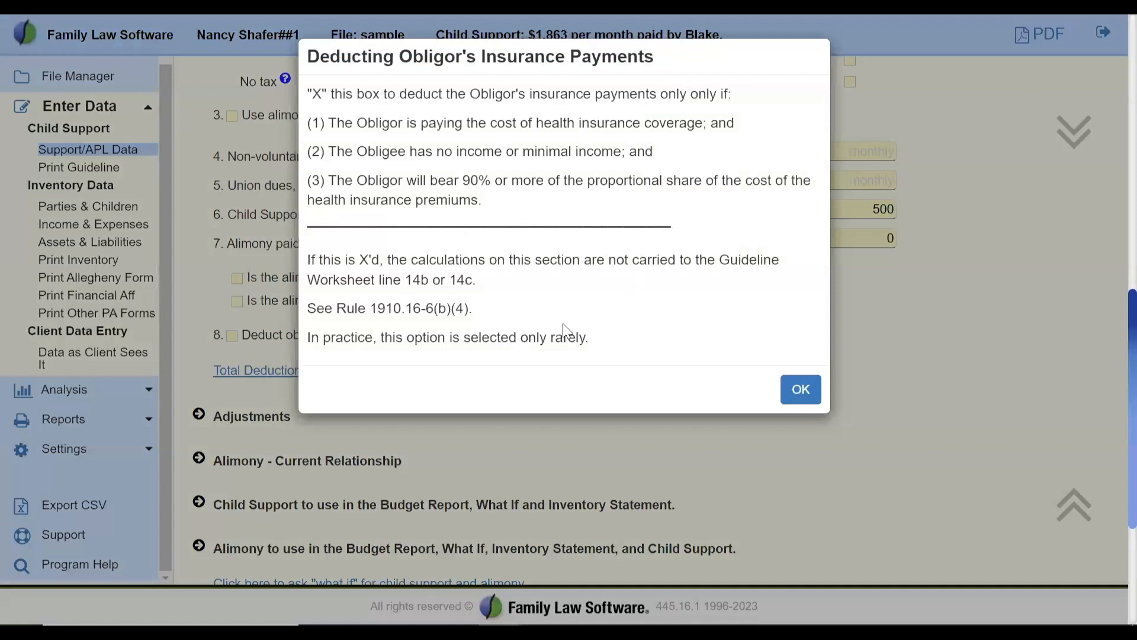
{"action": "left_click", "coordinate": [800, 401]}
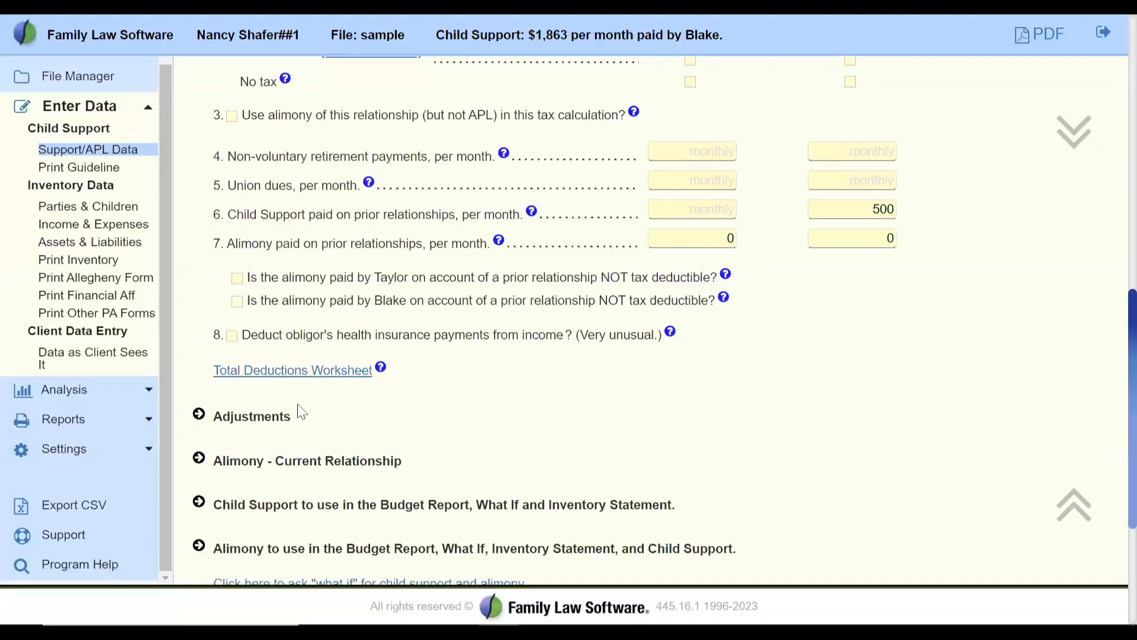
Review the Total Deductions Worksheet through its total deductions line, and return to the sections following Deductions on the support form.
{"action": "left_click", "coordinate": [261, 378]}
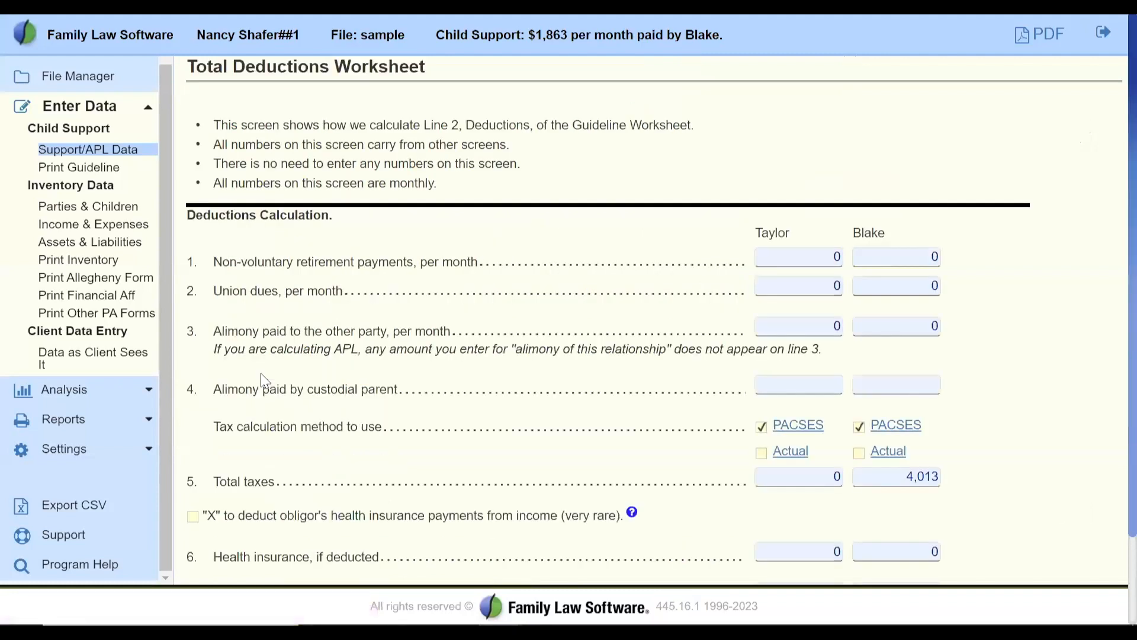
{"action": "scroll", "coordinate": [261, 378], "scroll_direction": "down", "scroll_amount": 2}
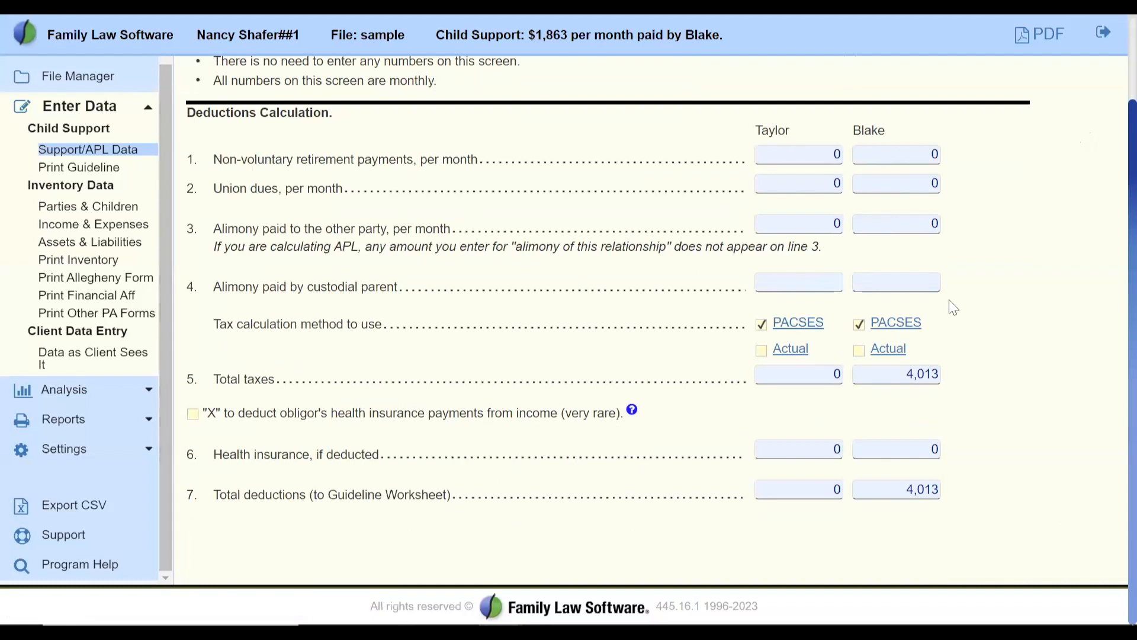
{"action": "key", "text": "alt+Left"}
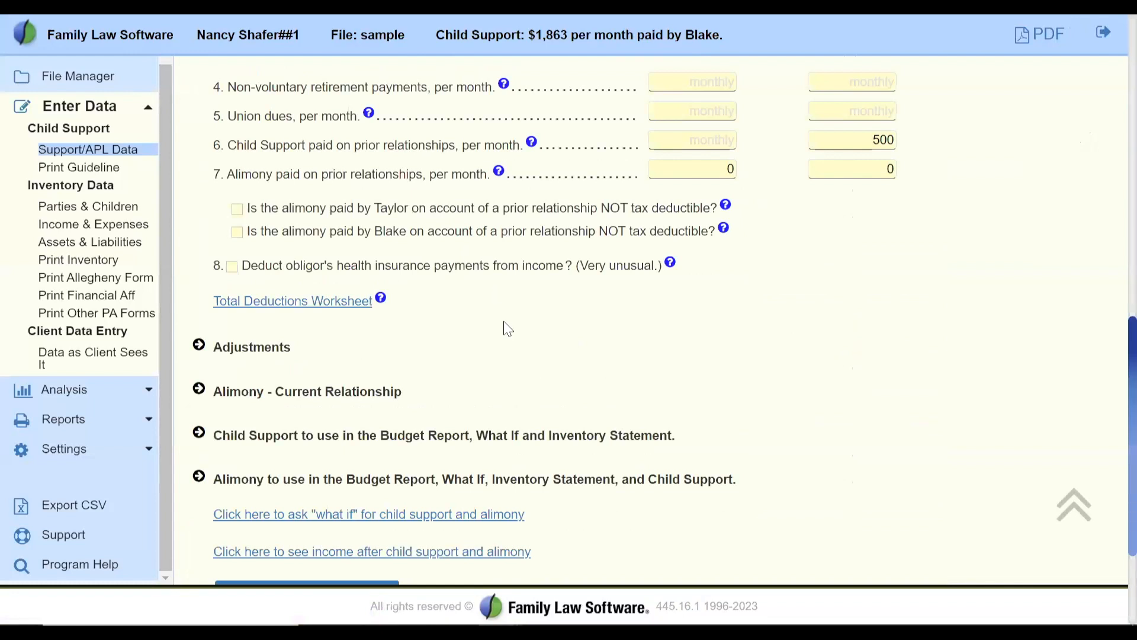
{"action": "scroll", "coordinate": [471, 331], "scroll_direction": "down", "scroll_amount": 3}
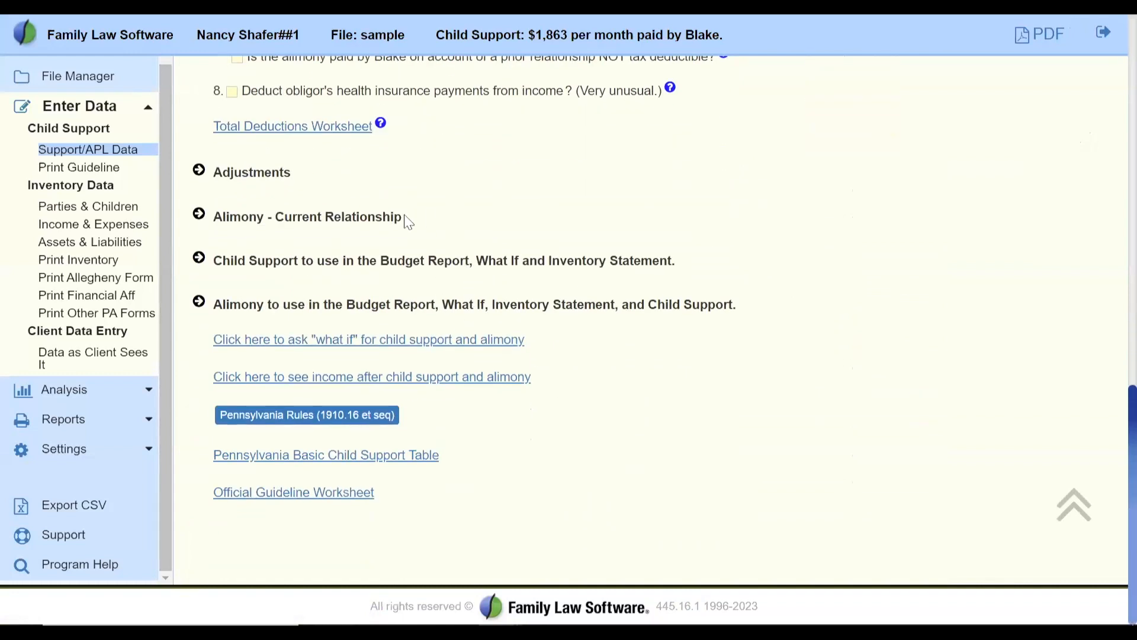
Expand the Adjustments section and read the help text for the monthly health insurance entry.
{"action": "left_click", "coordinate": [199, 173]}
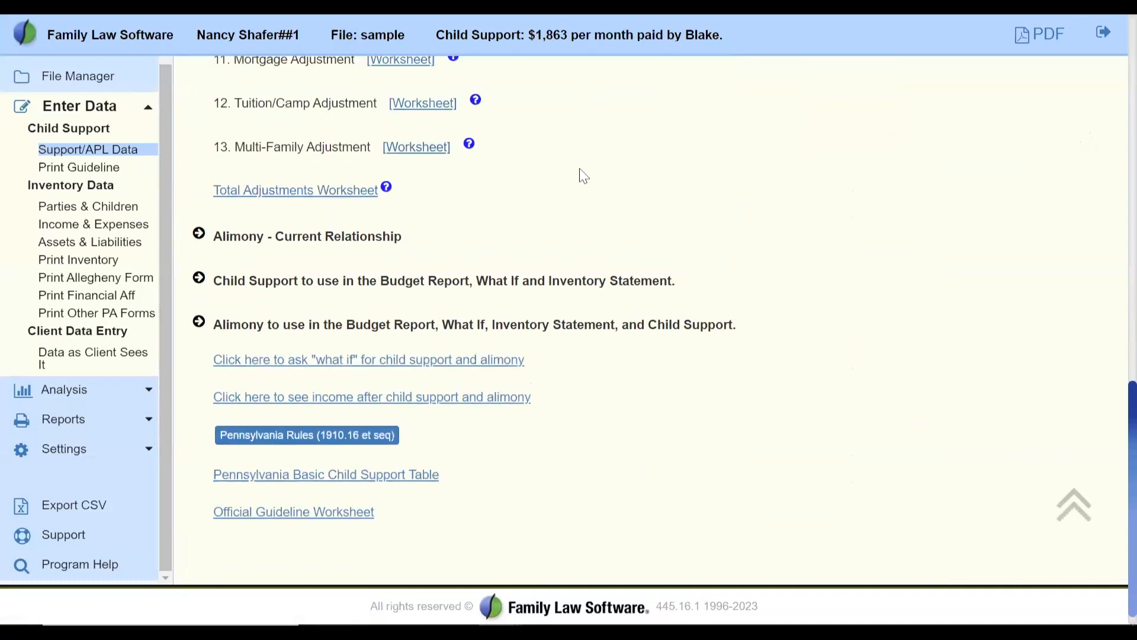
{"action": "scroll", "coordinate": [583, 176], "scroll_direction": "up", "scroll_amount": 10}
{"action": "scroll", "coordinate": [584, 176], "scroll_direction": "down", "scroll_amount": 1}
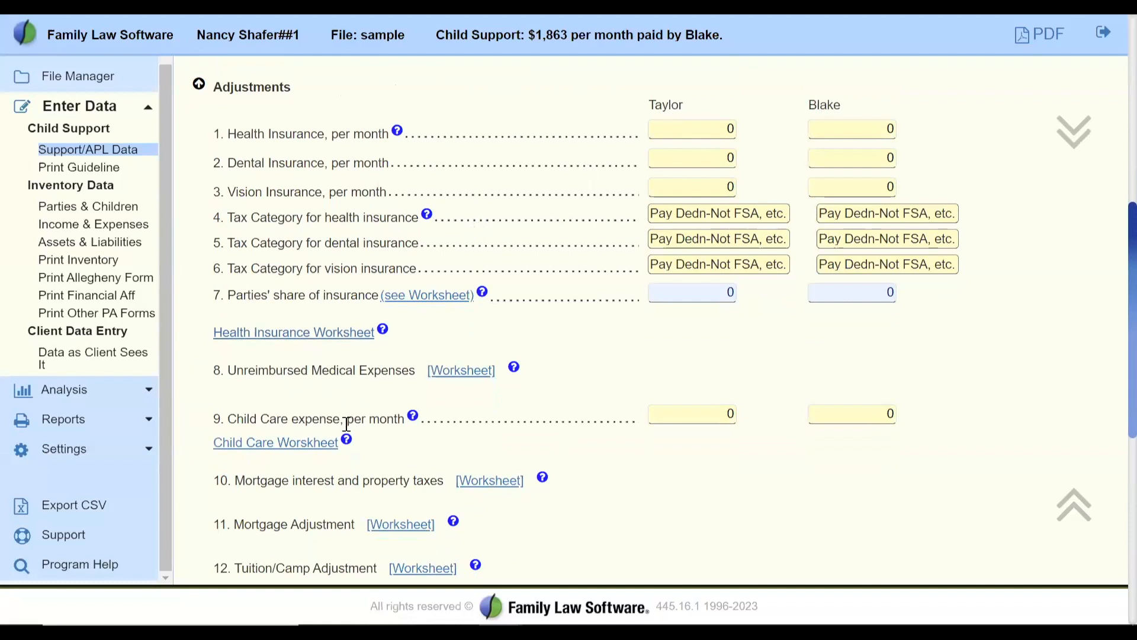
{"action": "left_click_drag", "start_coordinate": [240, 480], "coordinate": [374, 478]}
{"action": "left_click", "coordinate": [294, 521]}
{"action": "left_click", "coordinate": [398, 131]}
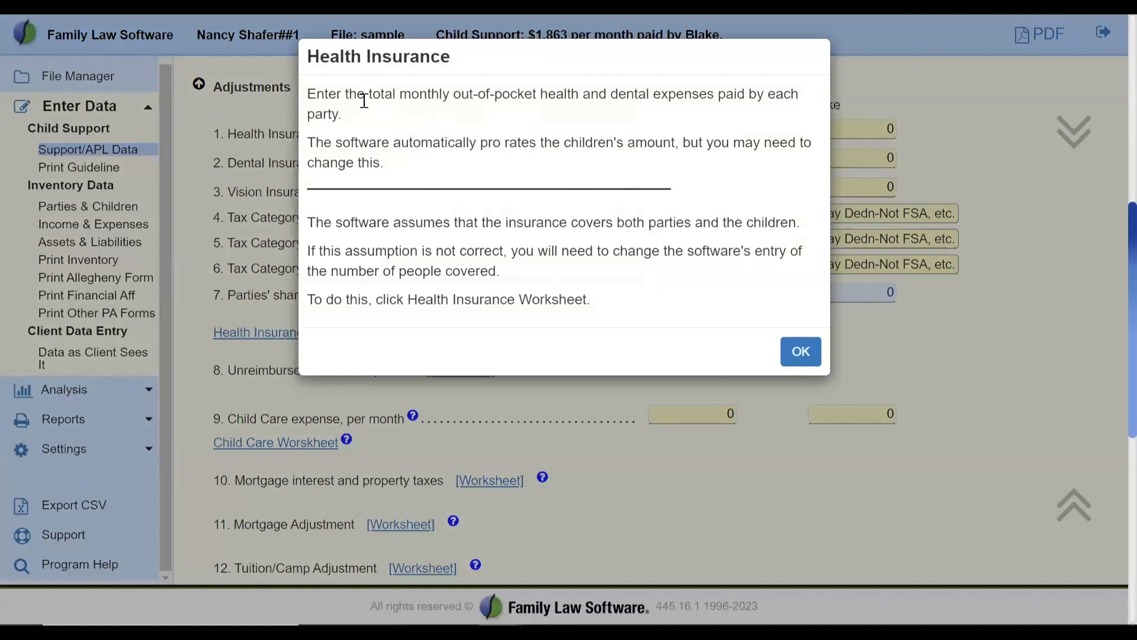
{"action": "mouse_move", "coordinate": [371, 96]}
{"action": "left_mouse_down"}
{"action": "mouse_move", "coordinate": [666, 95]}
{"action": "mouse_move", "coordinate": [728, 106]}
{"action": "left_mouse_up"}
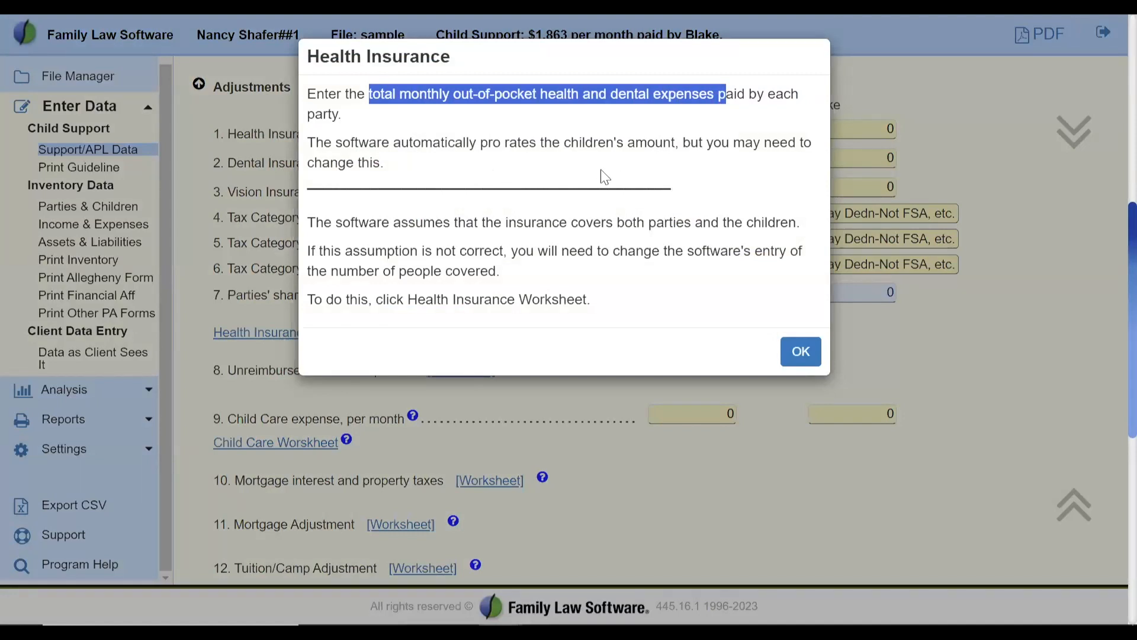
{"action": "left_click", "coordinate": [799, 360]}
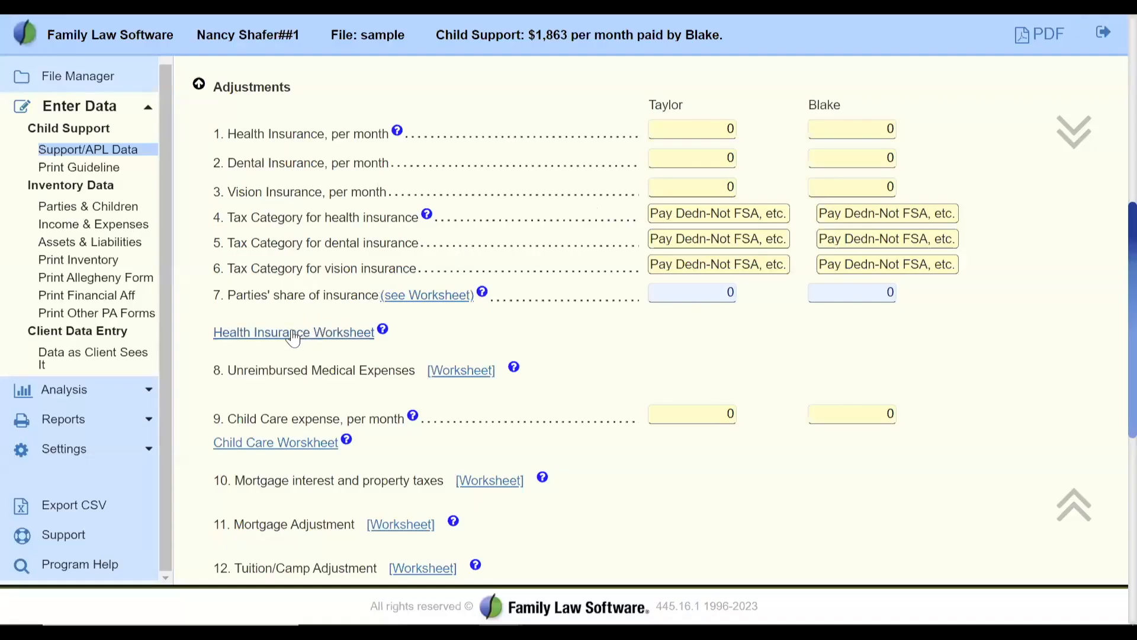
Review the lines of the Health Insurance Worksheet and return to the support data.
{"action": "left_click", "coordinate": [294, 333]}
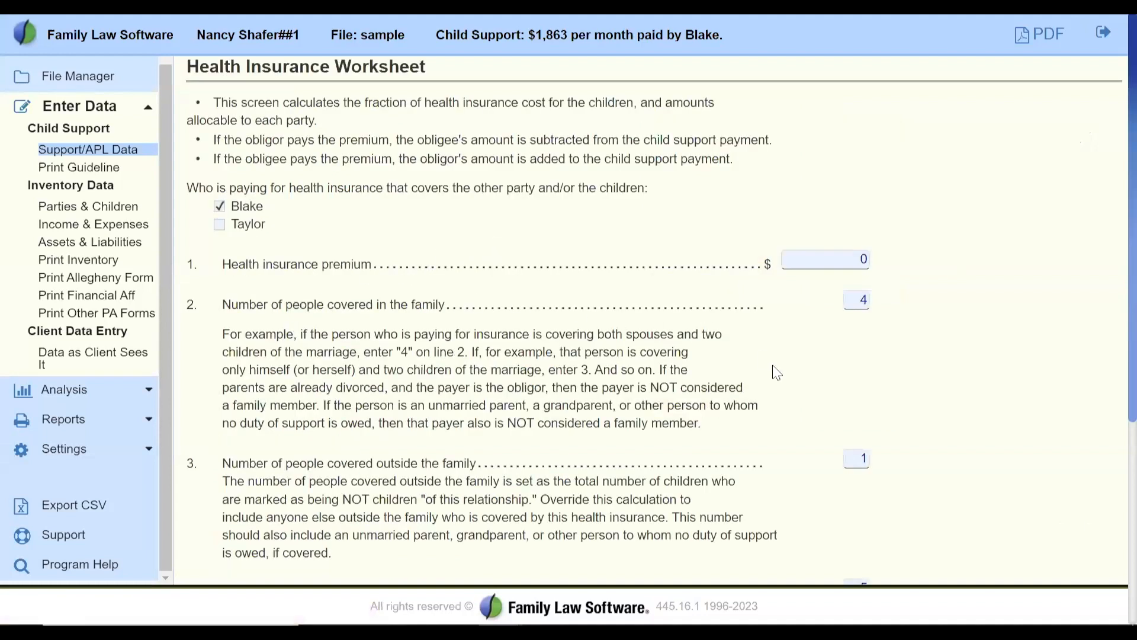
{"action": "scroll", "coordinate": [776, 372], "scroll_direction": "down", "scroll_amount": 3}
{"action": "scroll", "coordinate": [776, 372], "scroll_direction": "up", "scroll_amount": 1}
{"action": "scroll", "coordinate": [776, 372], "scroll_direction": "up", "scroll_amount": 2}
{"action": "scroll", "coordinate": [776, 372], "scroll_direction": "down", "scroll_amount": 3}
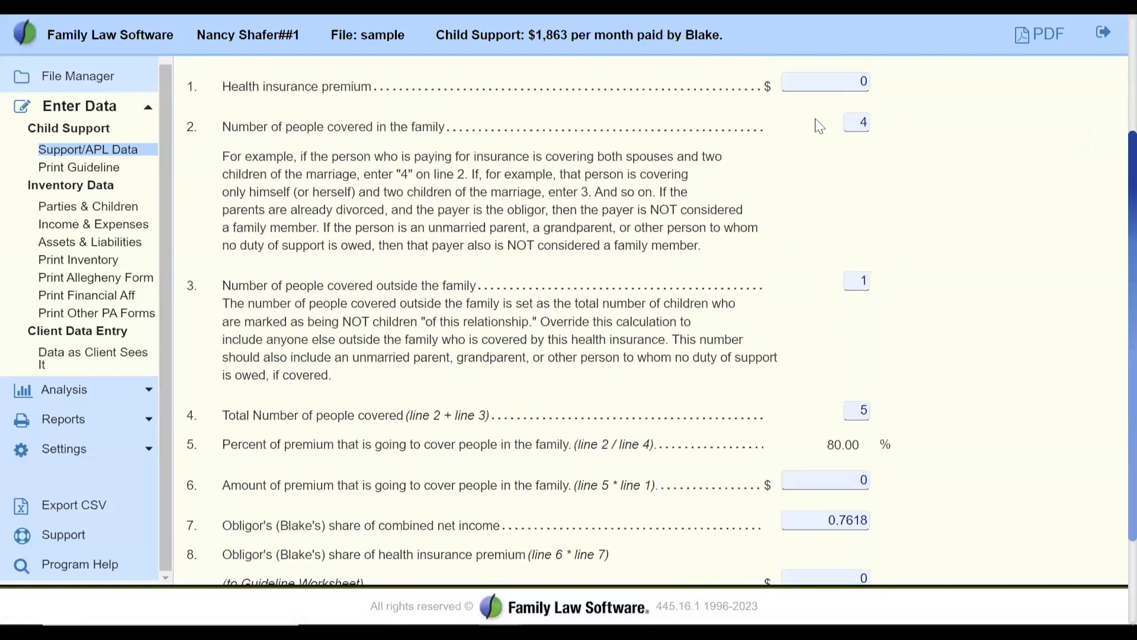
{"action": "key", "text": "alt+Left"}
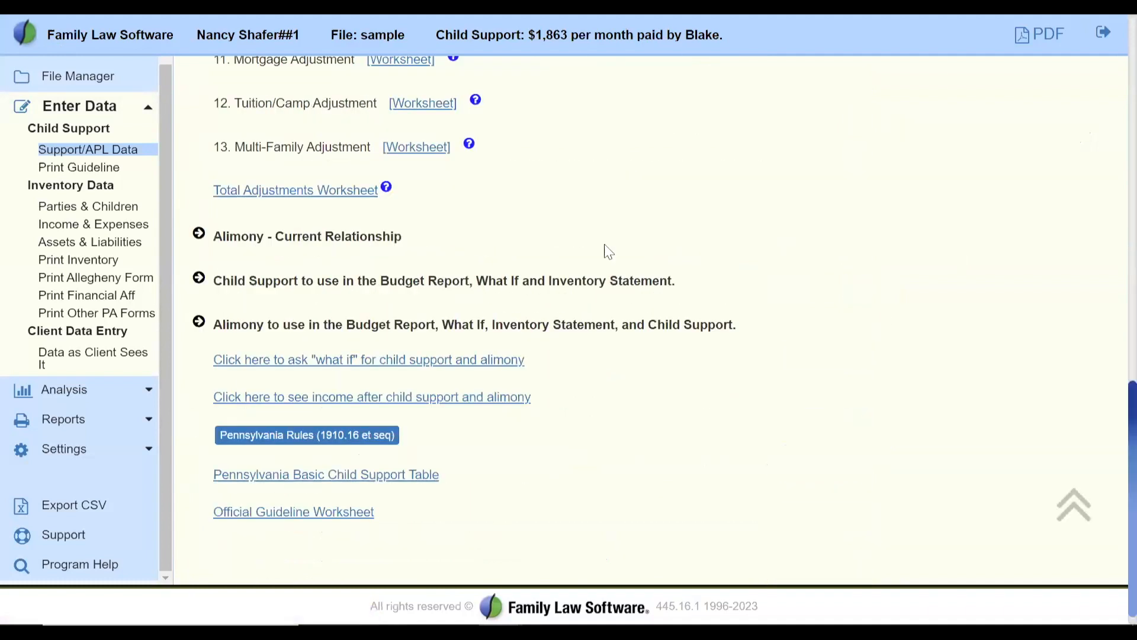
Set the obligor's monthly health insurance to 930 in the Adjustments section.
{"action": "scroll", "coordinate": [738, 178], "scroll_direction": "up", "scroll_amount": 5}
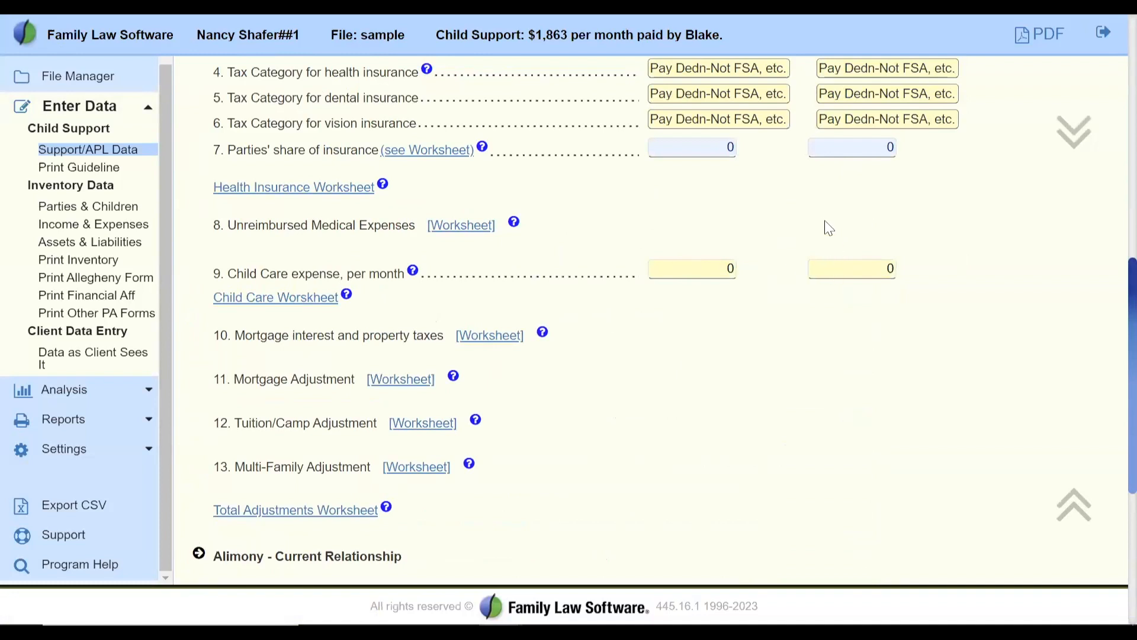
{"action": "scroll", "coordinate": [827, 227], "scroll_direction": "up", "scroll_amount": 5}
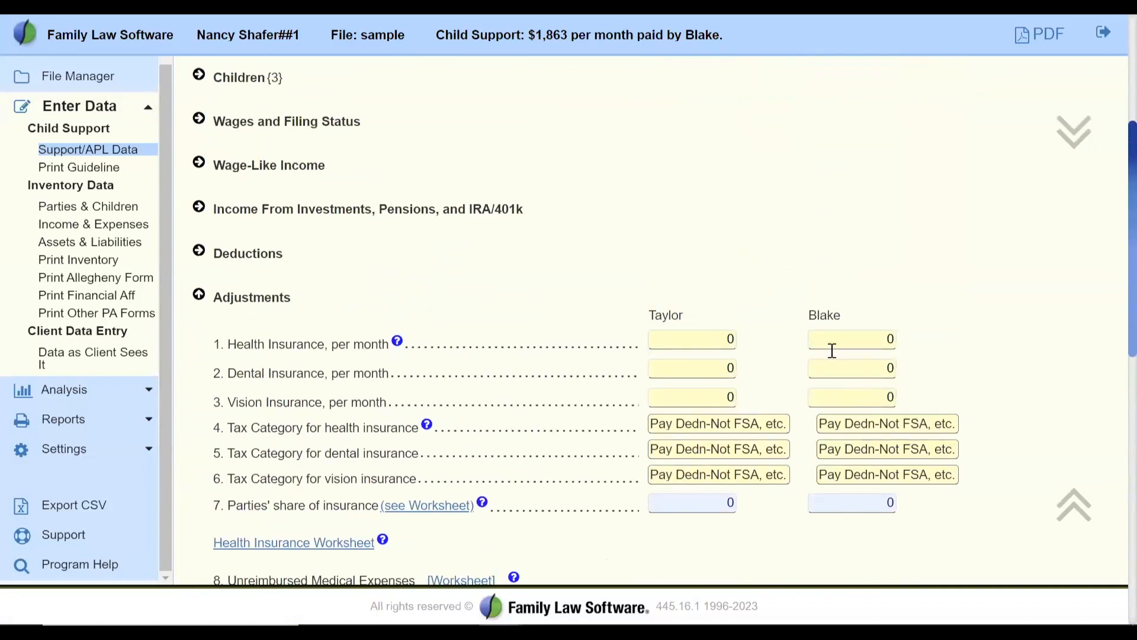
{"action": "left_click", "coordinate": [831, 337]}
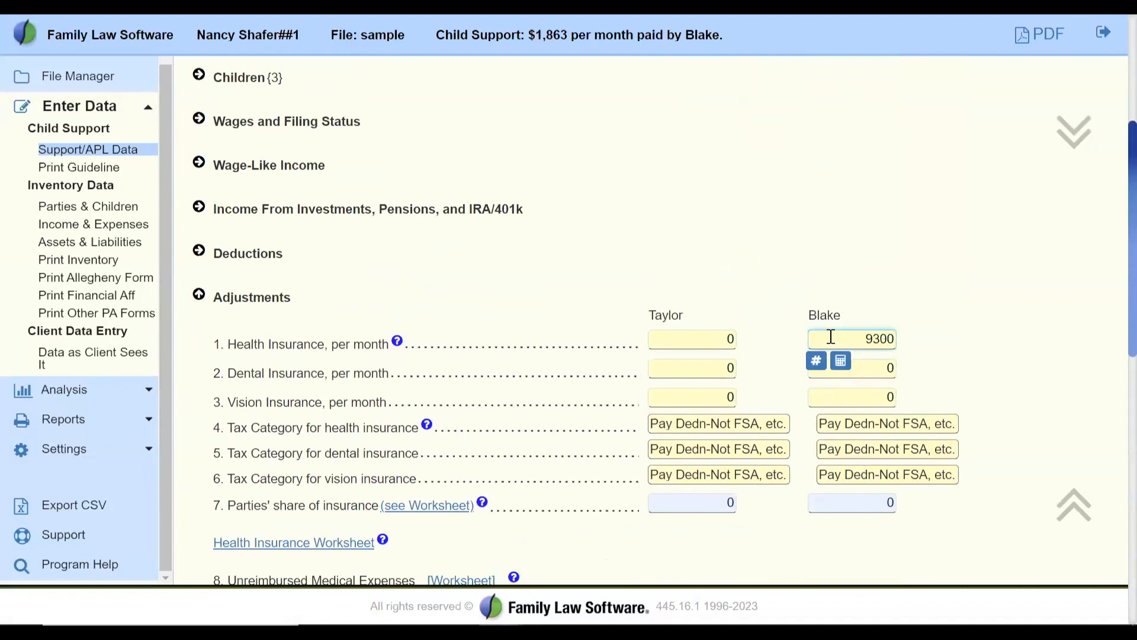
{"action": "type", "text": "930"}
{"action": "key", "text": "Delete"}
{"action": "key", "text": "Tab"}
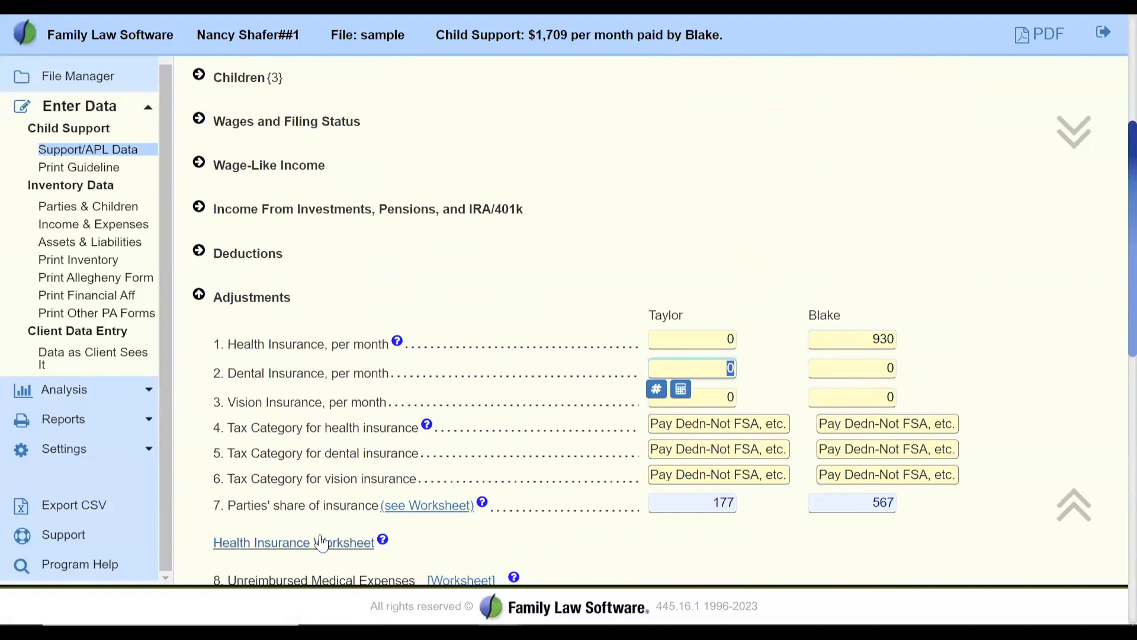
Examine how the premium is shared in the Health Insurance Worksheet, and look over the Unreimbursed Medical Expenses Worksheet.
{"action": "left_click", "coordinate": [828, 505]}
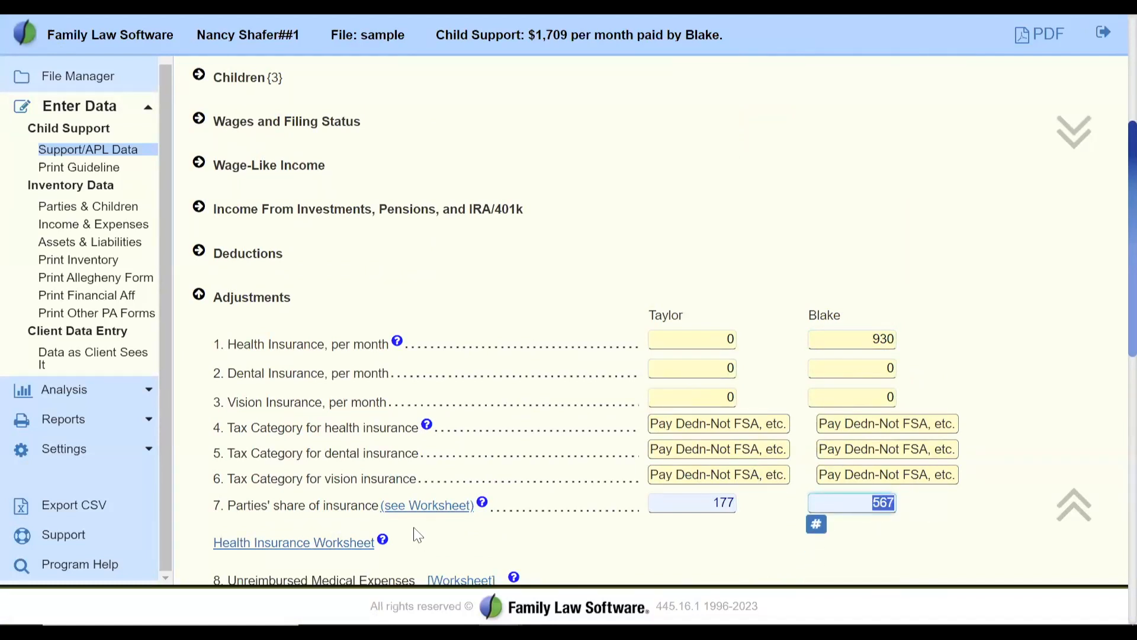
{"action": "left_click", "coordinate": [292, 554]}
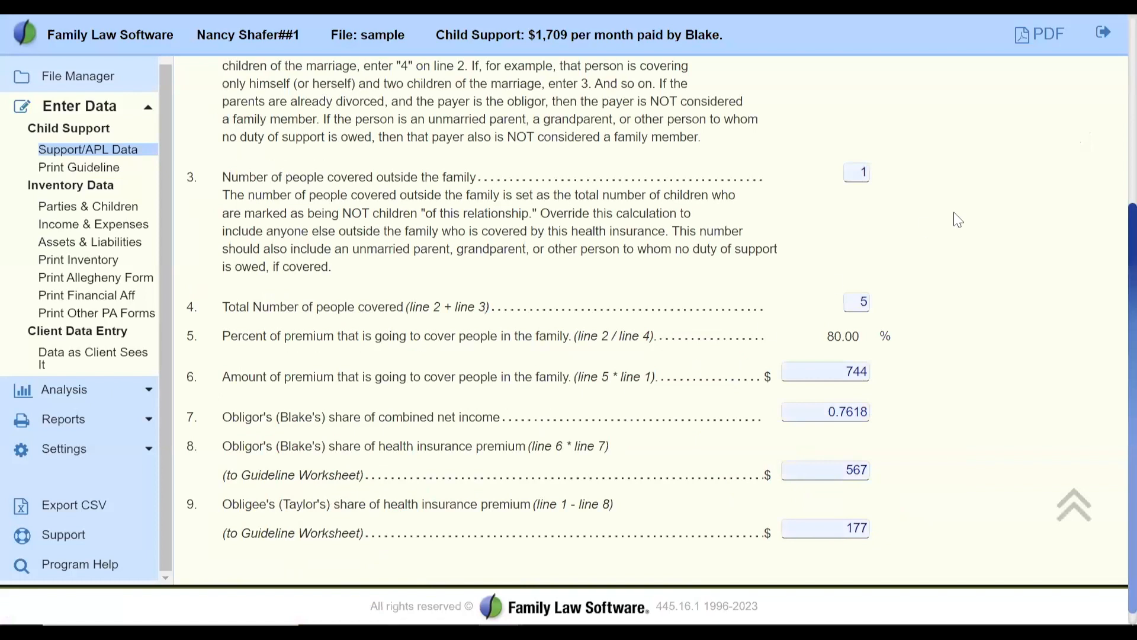
{"action": "scroll", "coordinate": [958, 219], "scroll_direction": "up", "scroll_amount": 4}
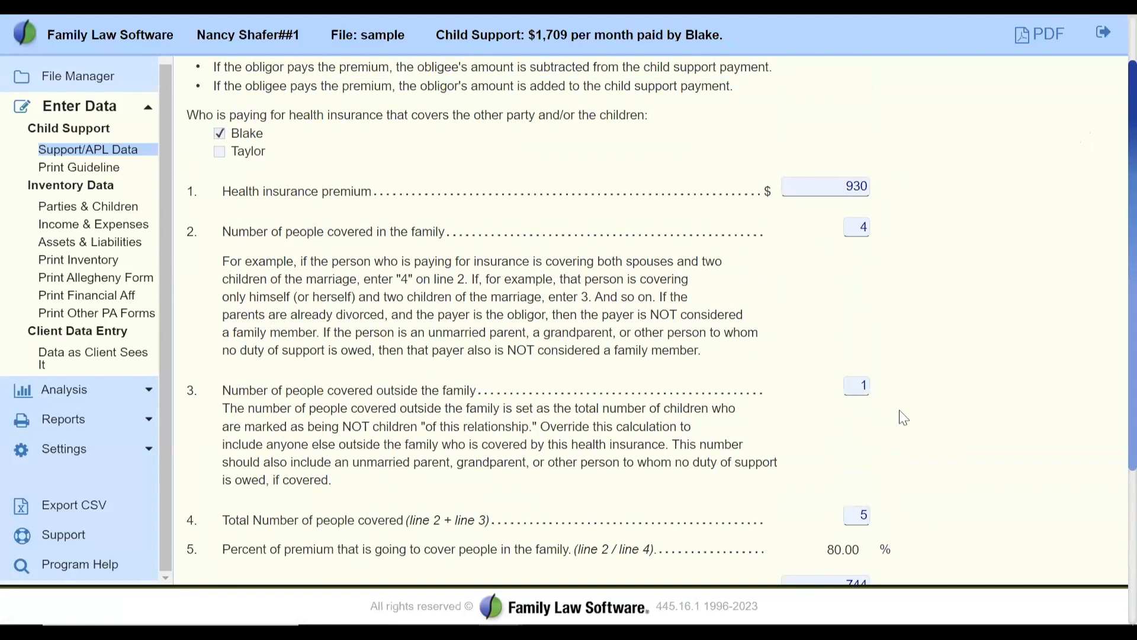
{"action": "scroll", "coordinate": [903, 417], "scroll_direction": "down", "scroll_amount": 4}
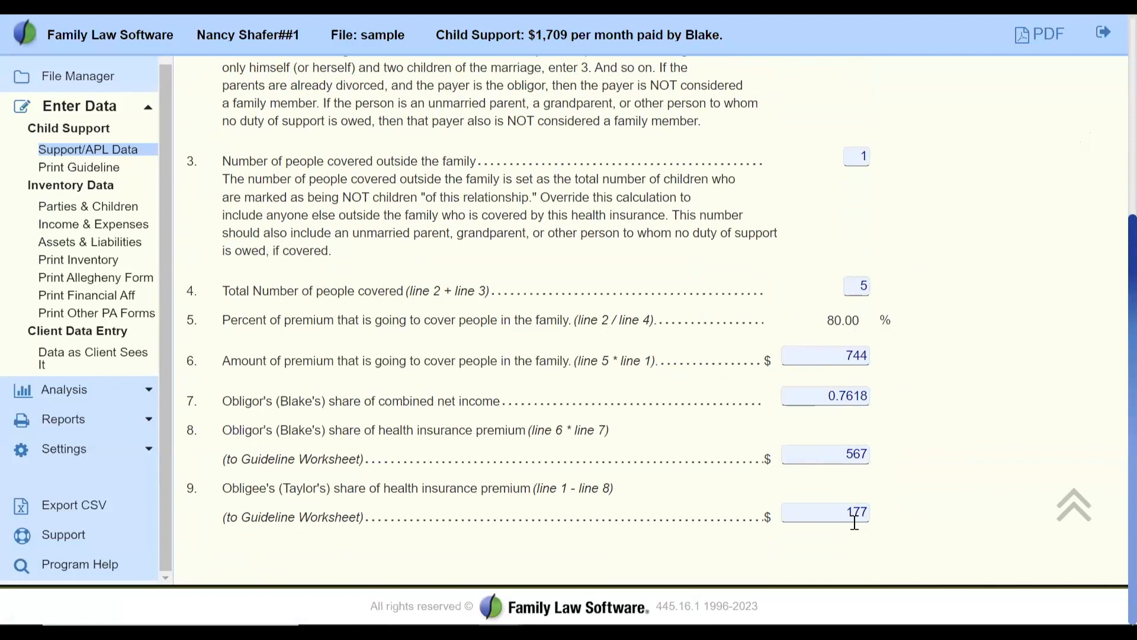
{"action": "left_click_drag", "start_coordinate": [327, 401], "coordinate": [559, 413]}
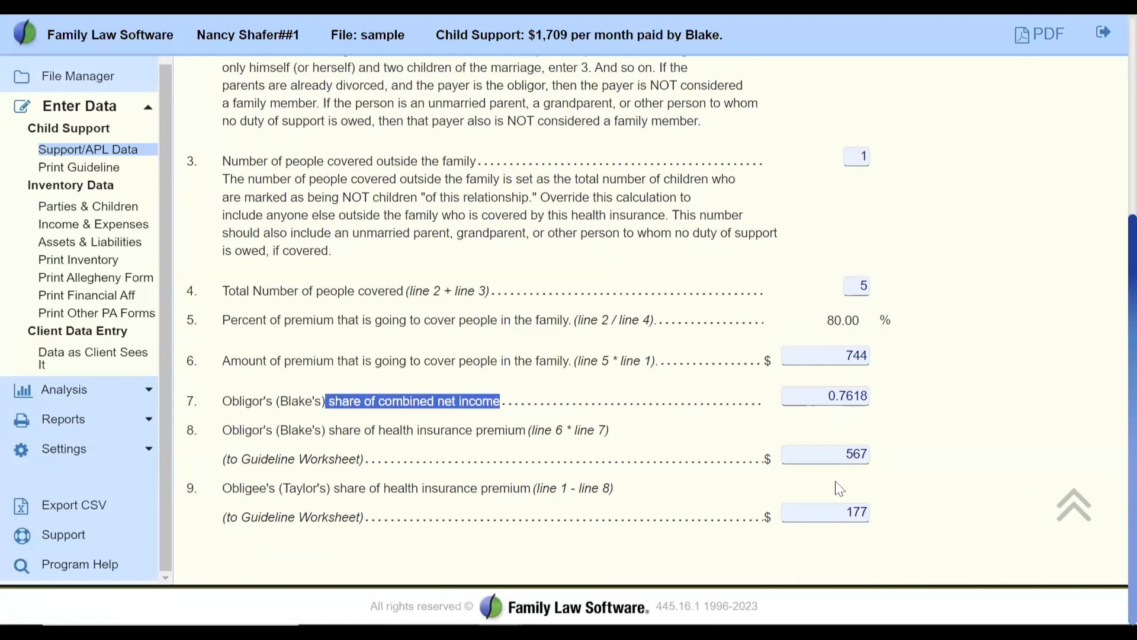
{"action": "key", "text": "alt+Left"}
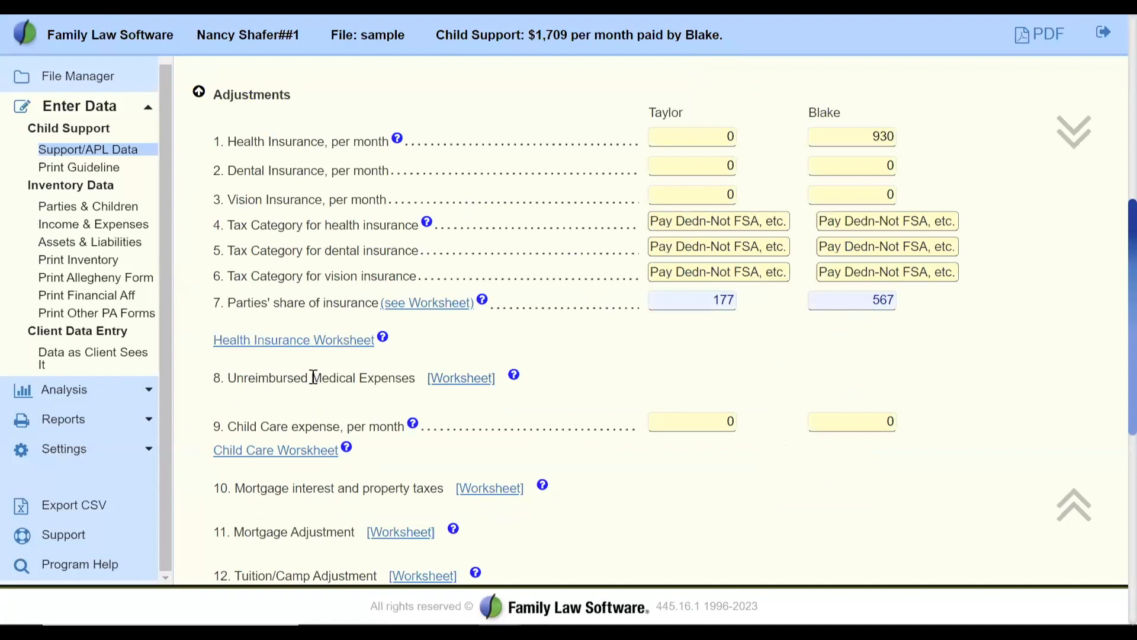
{"action": "left_click", "coordinate": [458, 387]}
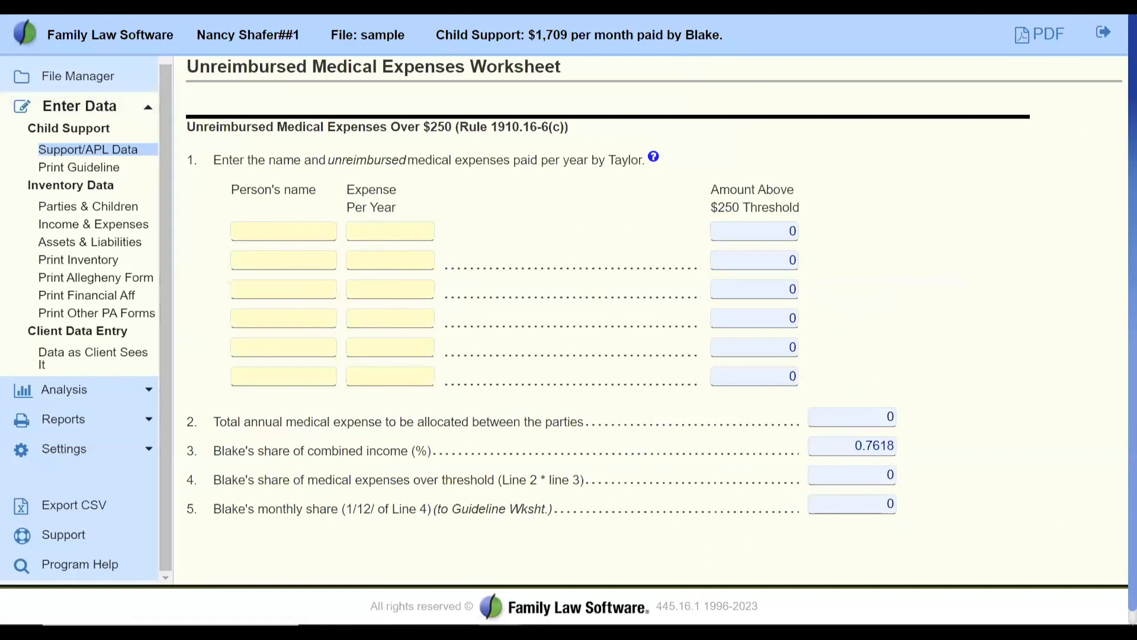
{"action": "key", "text": "alt+Left"}
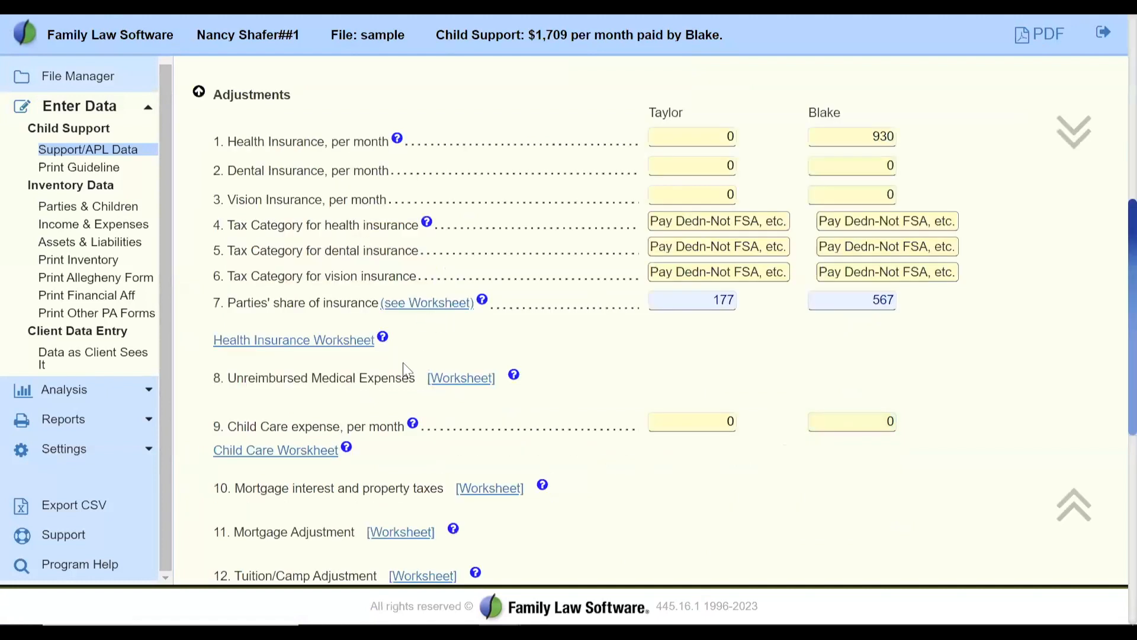
Set the obligee's monthly child care expense to 1200 in the Adjustments section.
{"action": "scroll", "coordinate": [308, 401], "scroll_direction": "down", "scroll_amount": 3}
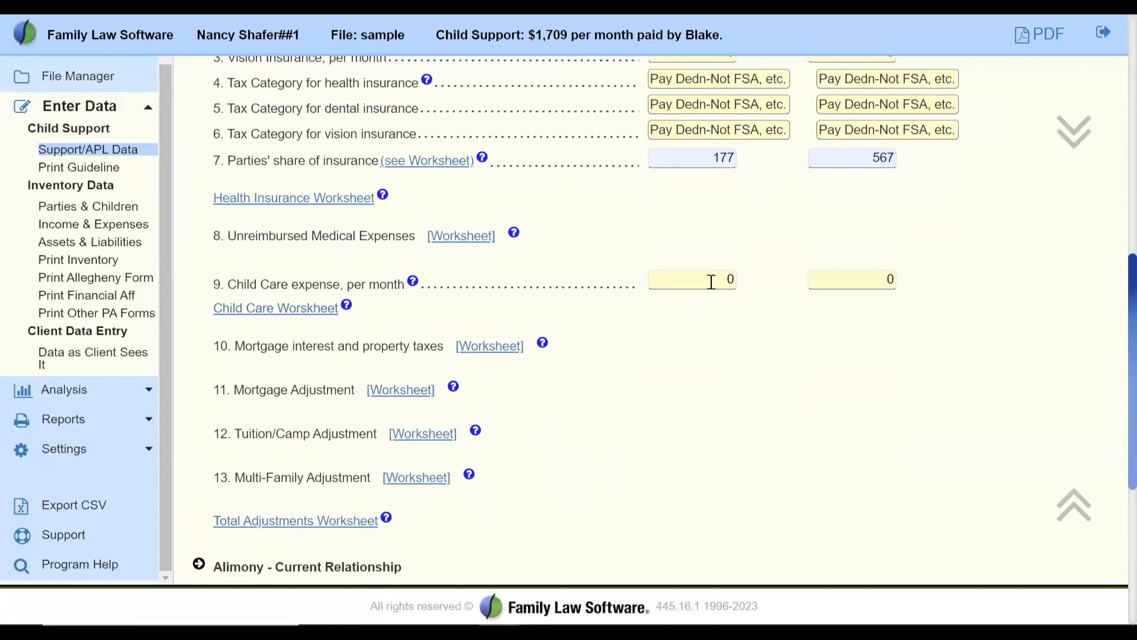
{"action": "left_click", "coordinate": [711, 281]}
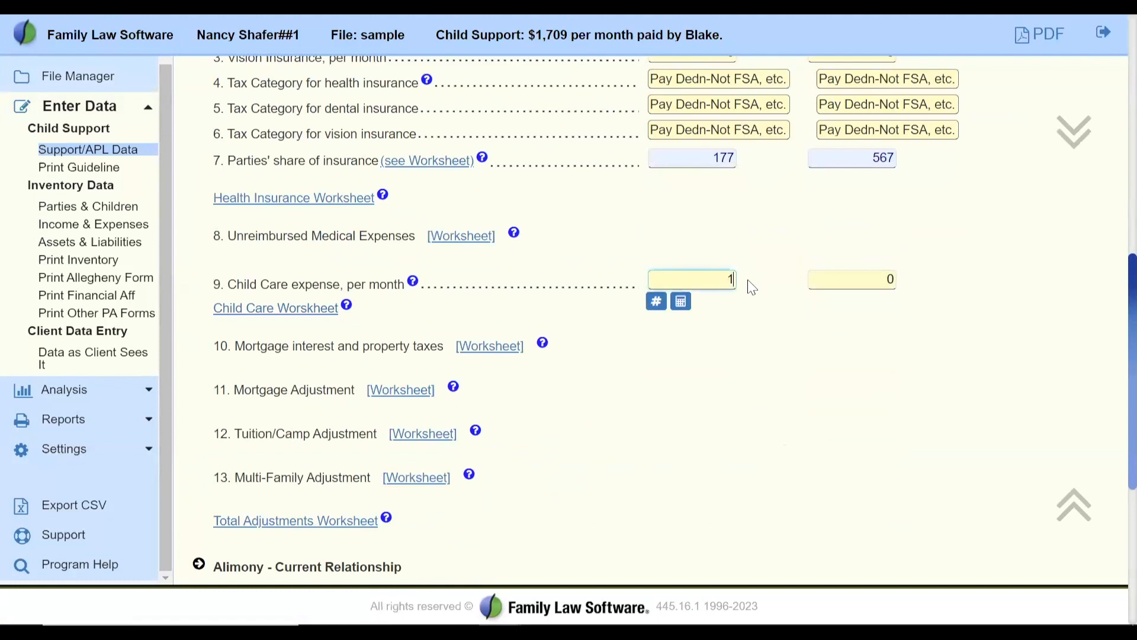
{"action": "key", "text": "Tab"}
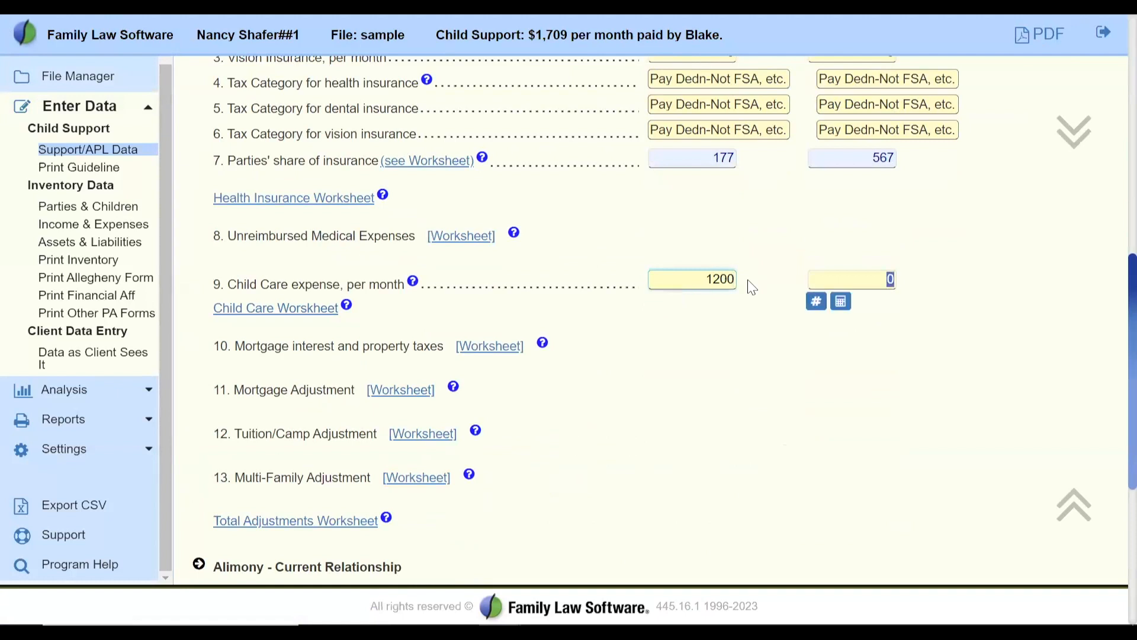
Examine the Child Care Worksheet down to the amount added to support, and return to the adjustments.
{"action": "left_click", "coordinate": [258, 313]}
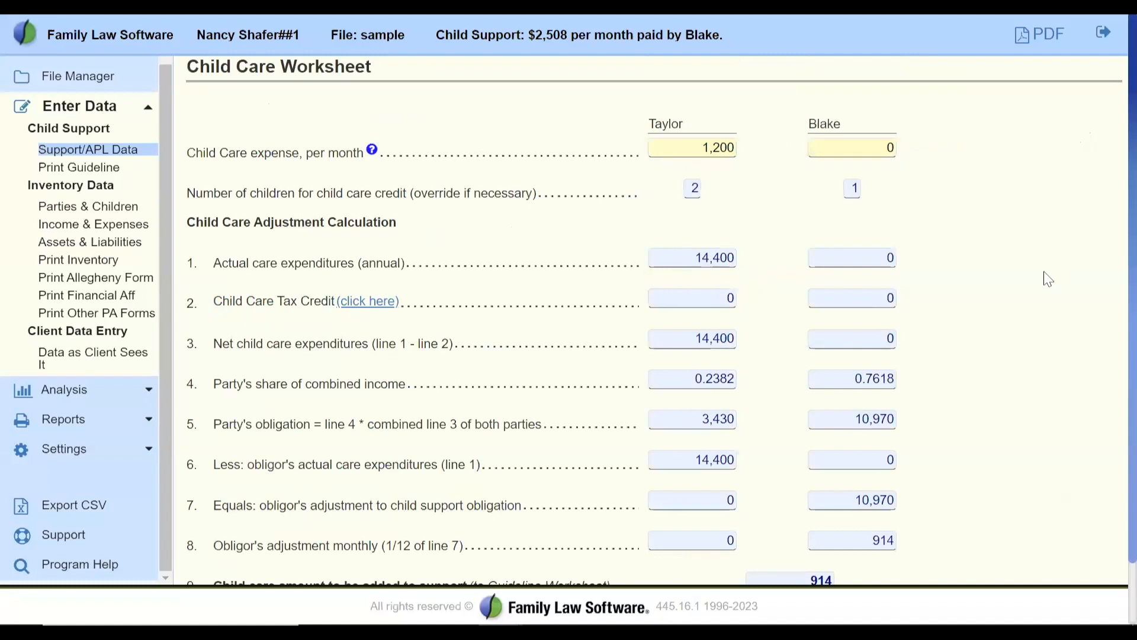
{"action": "scroll", "coordinate": [1036, 282], "scroll_direction": "down", "scroll_amount": 2}
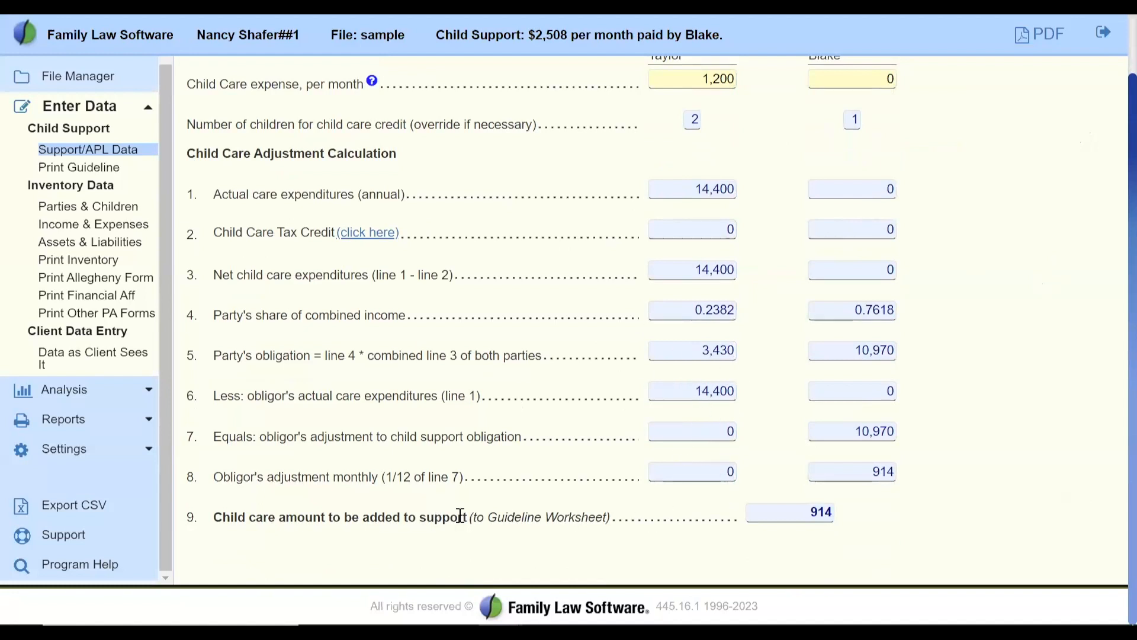
{"action": "left_click", "coordinate": [803, 511]}
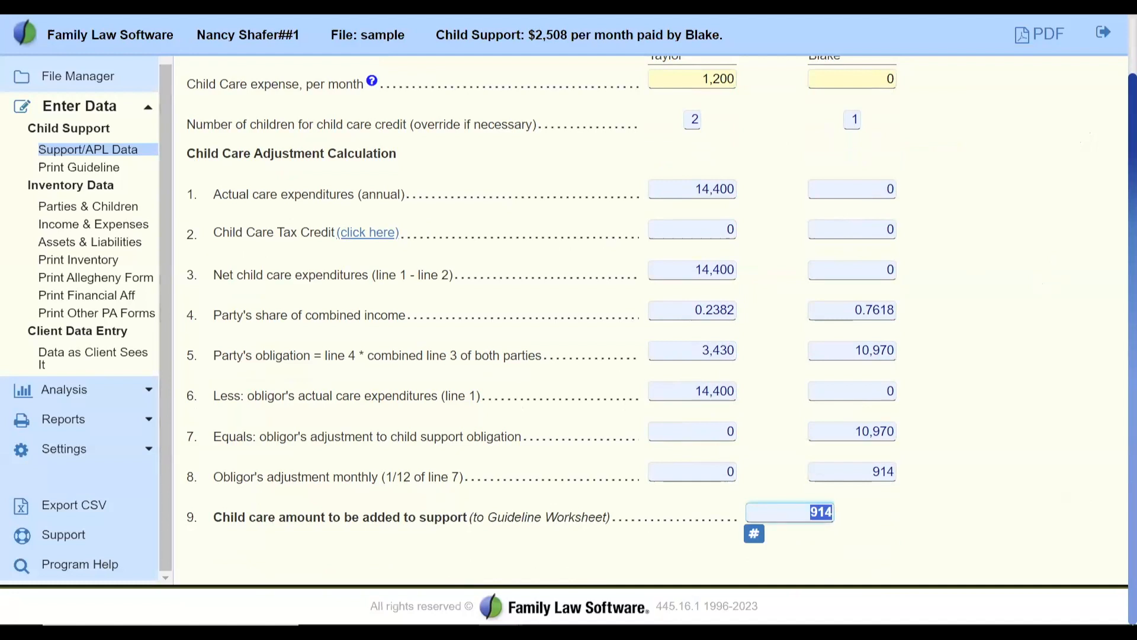
{"action": "right_click", "coordinate": [10, 7]}
{"action": "left_click", "coordinate": [434, 148]}
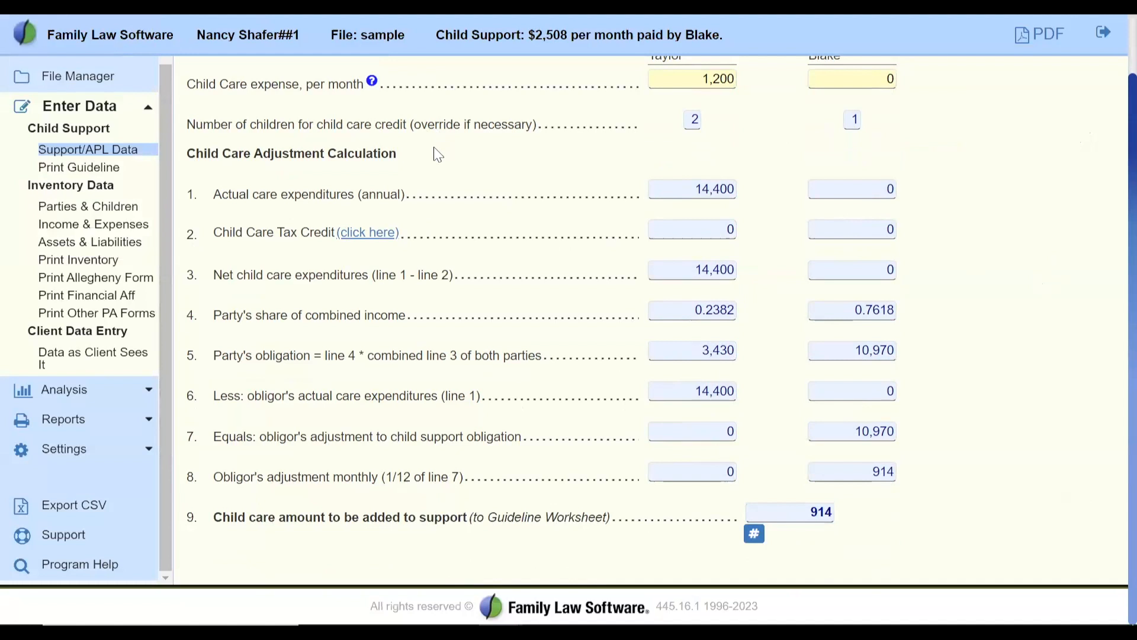
{"action": "scroll", "coordinate": [438, 155], "scroll_direction": "up", "scroll_amount": 2}
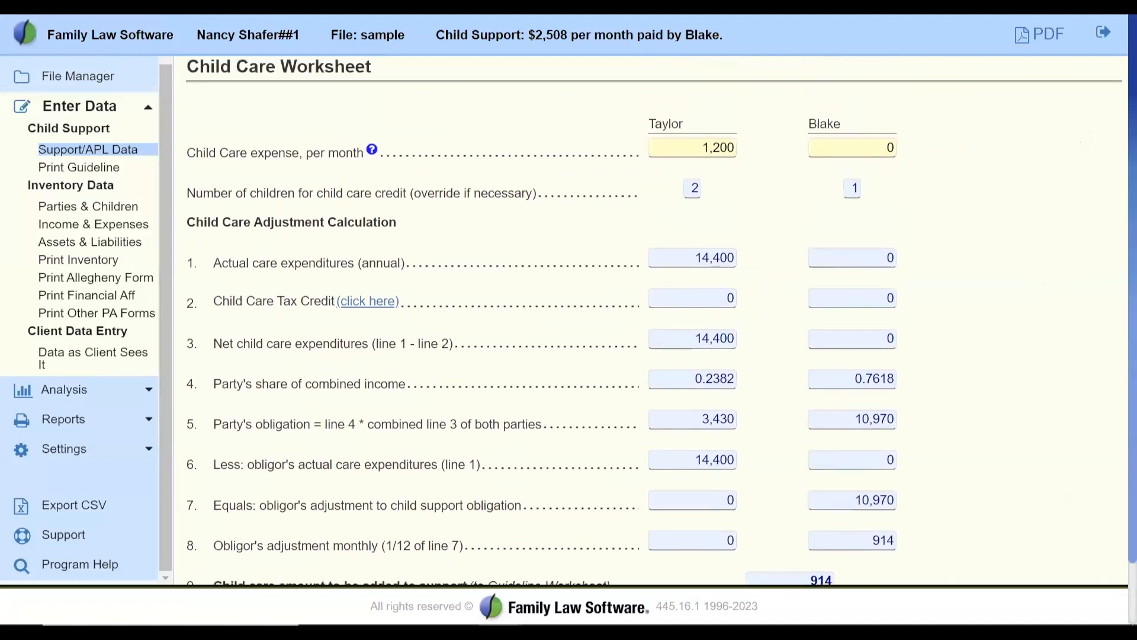
{"action": "left_click", "coordinate": [10, 7]}
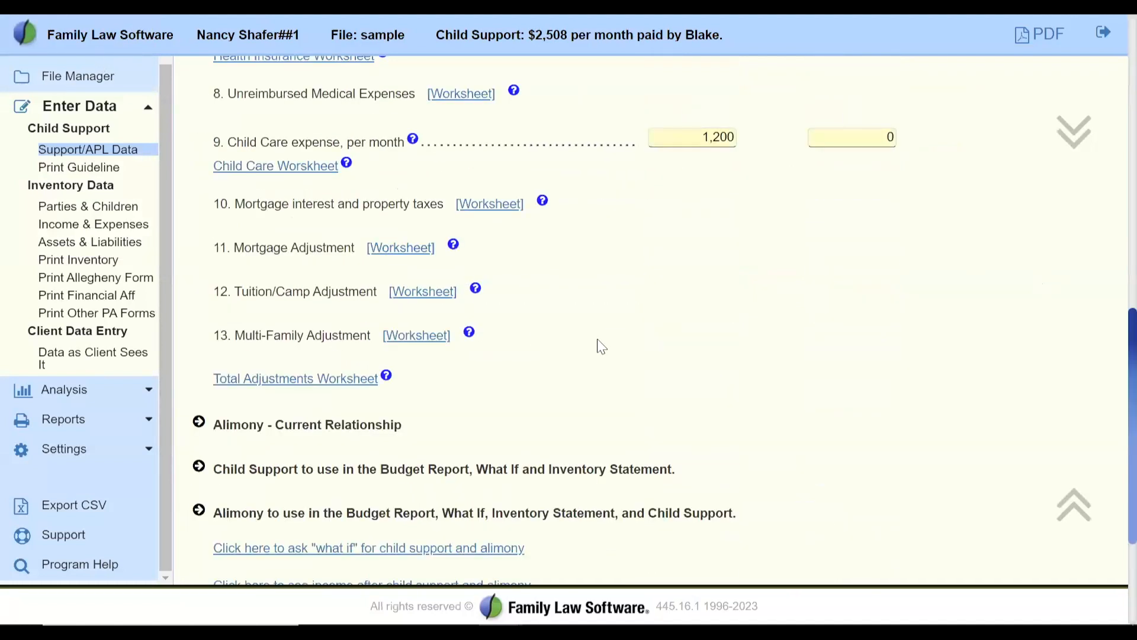
In the worksheet for mortgage interest and property taxes, set the listed property's yearly property taxes to 12,000.
{"action": "scroll", "coordinate": [602, 346], "scroll_direction": "up", "scroll_amount": 1}
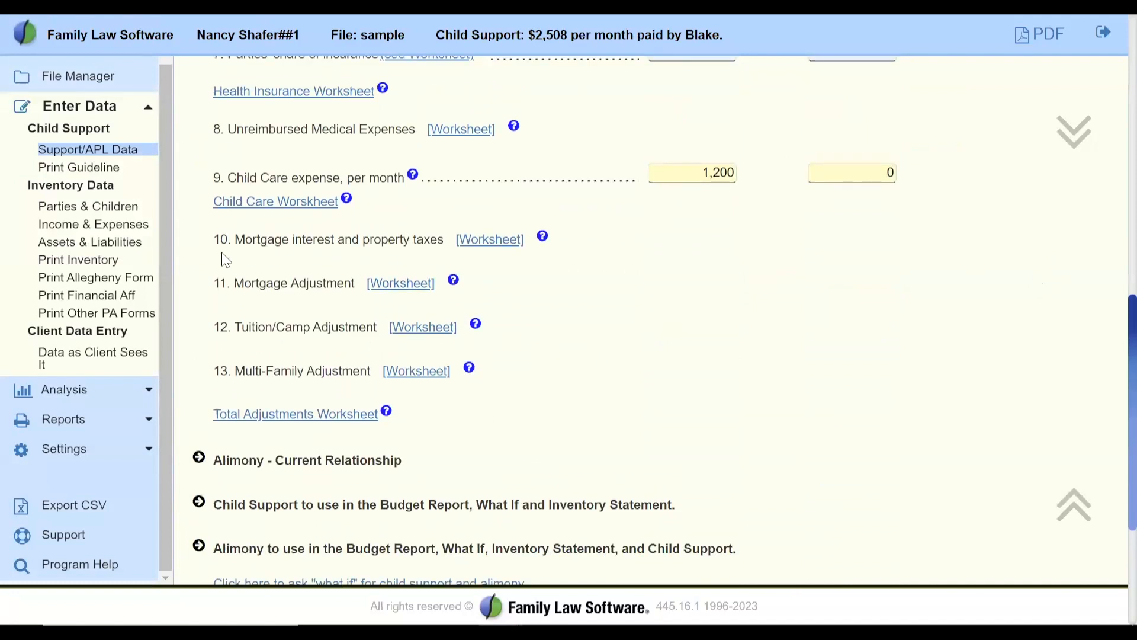
{"action": "left_click_drag", "start_coordinate": [243, 243], "coordinate": [439, 245]}
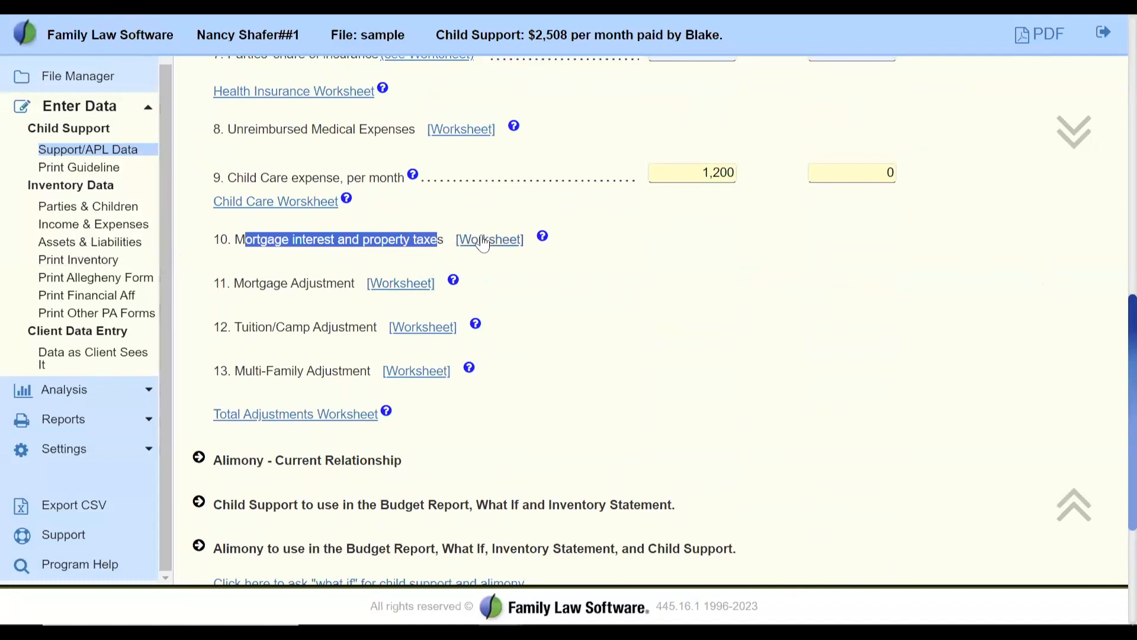
{"action": "left_click", "coordinate": [480, 243]}
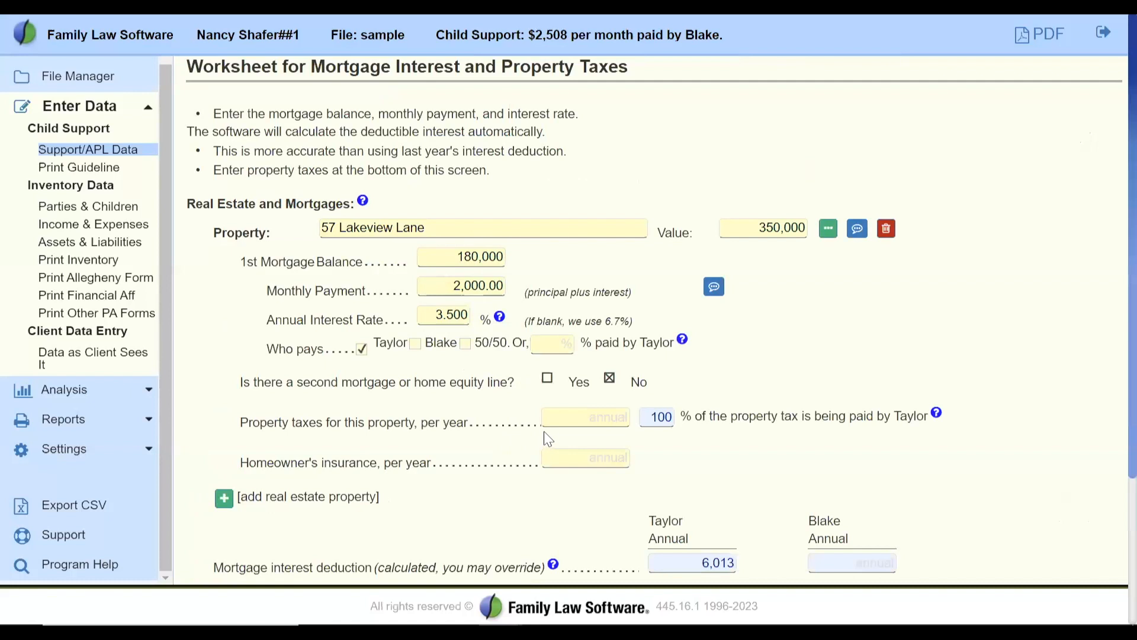
{"action": "left_click", "coordinate": [571, 414]}
{"action": "left_click", "coordinate": [602, 459]}
{"action": "left_click", "coordinate": [458, 503]}
{"action": "scroll", "coordinate": [456, 503], "scroll_direction": "down", "scroll_amount": 3}
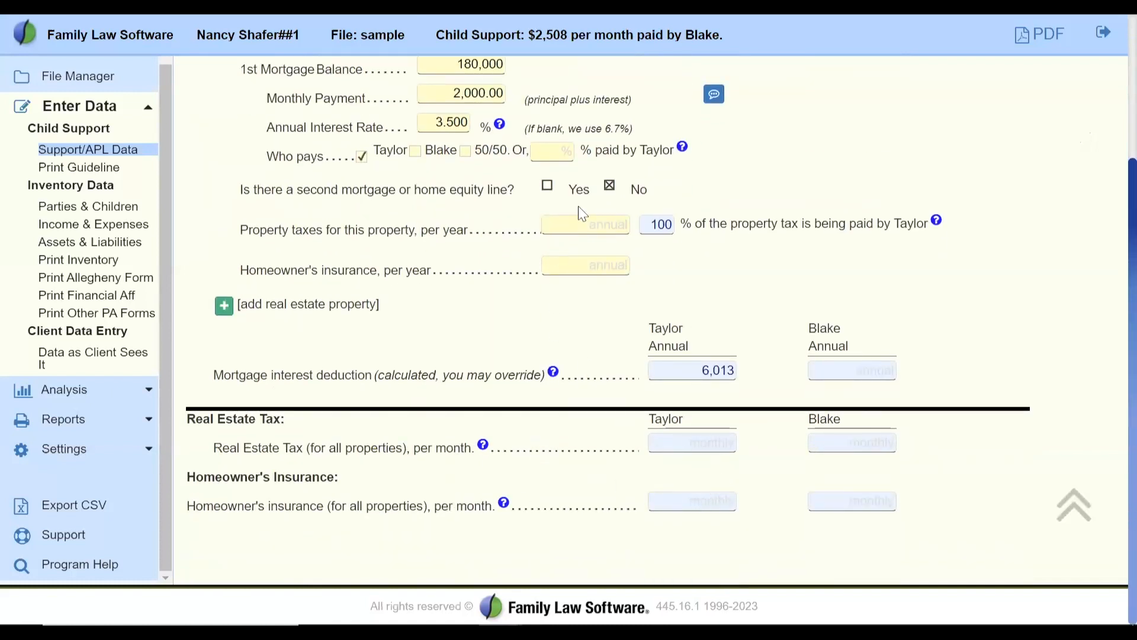
{"action": "left_click", "coordinate": [567, 226]}
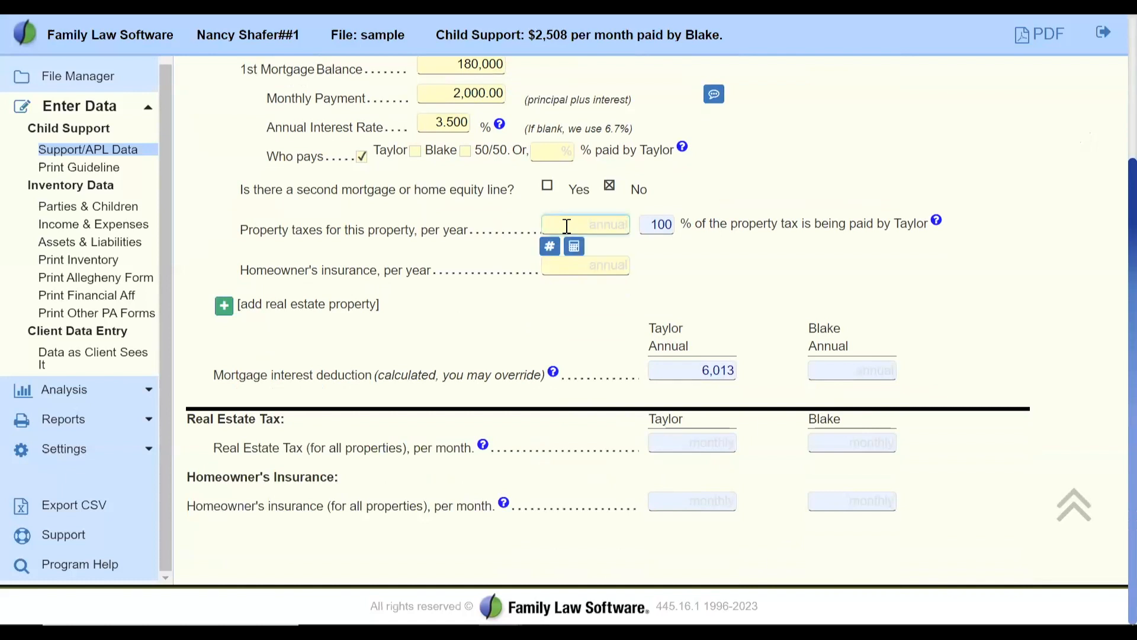
{"action": "type", "text": "12,000"}
{"action": "key", "text": "Tab"}
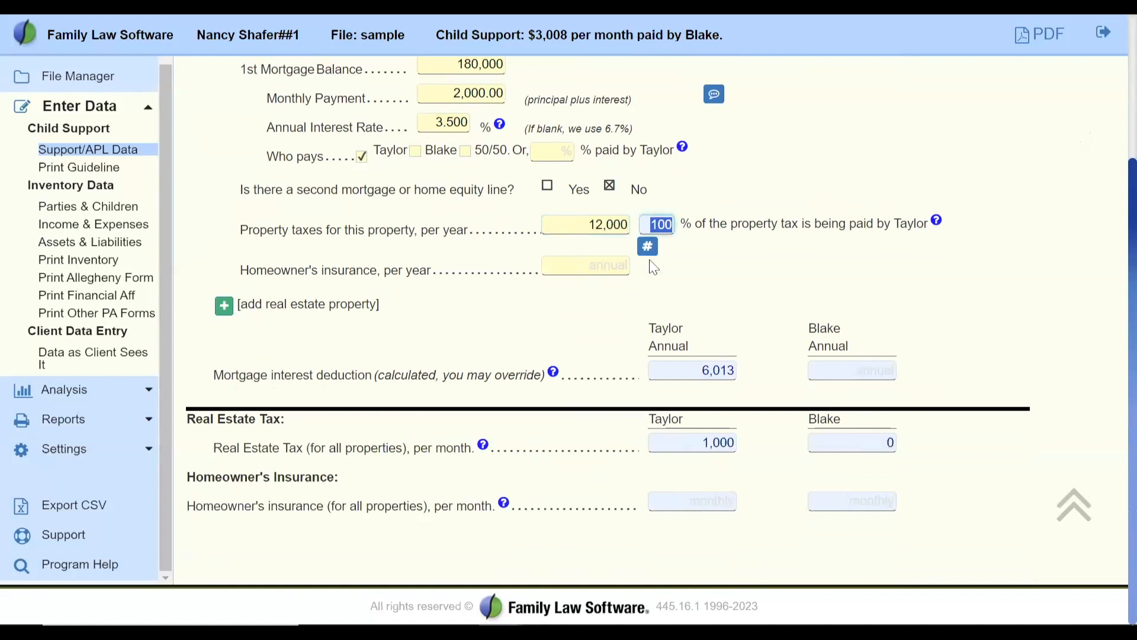
Check the obligee's monthly real estate tax amount in the property tax worksheet, and return to the Adjustments section.
{"action": "left_click", "coordinate": [692, 444]}
{"action": "left_click_drag", "start_coordinate": [692, 445], "coordinate": [776, 445]}
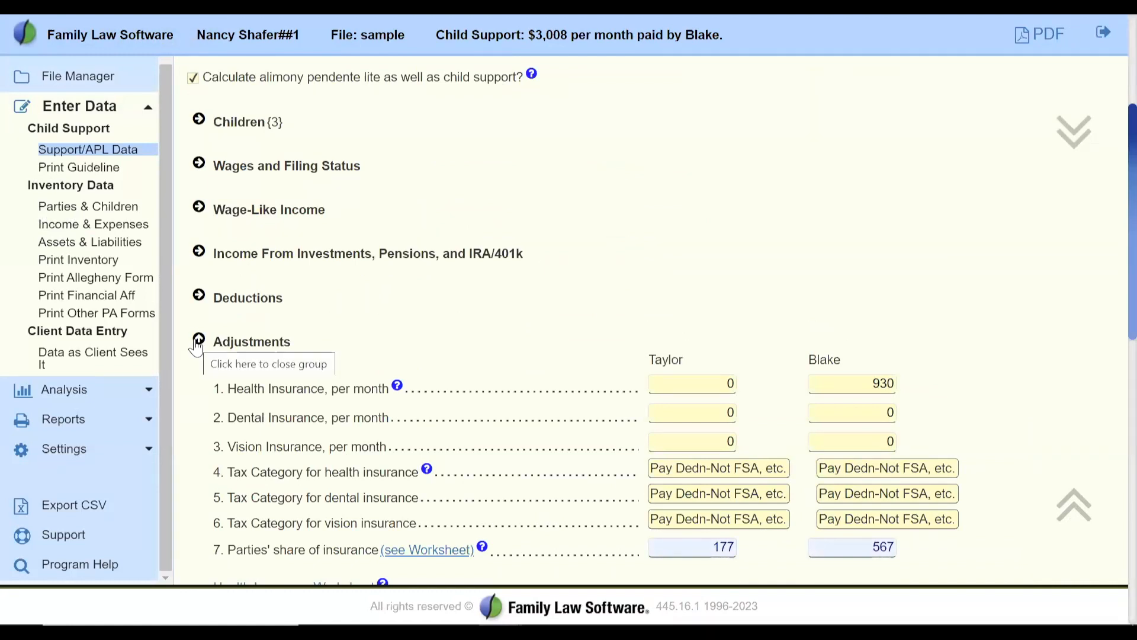
{"action": "scroll", "coordinate": [350, 349], "scroll_direction": "down", "scroll_amount": 7}
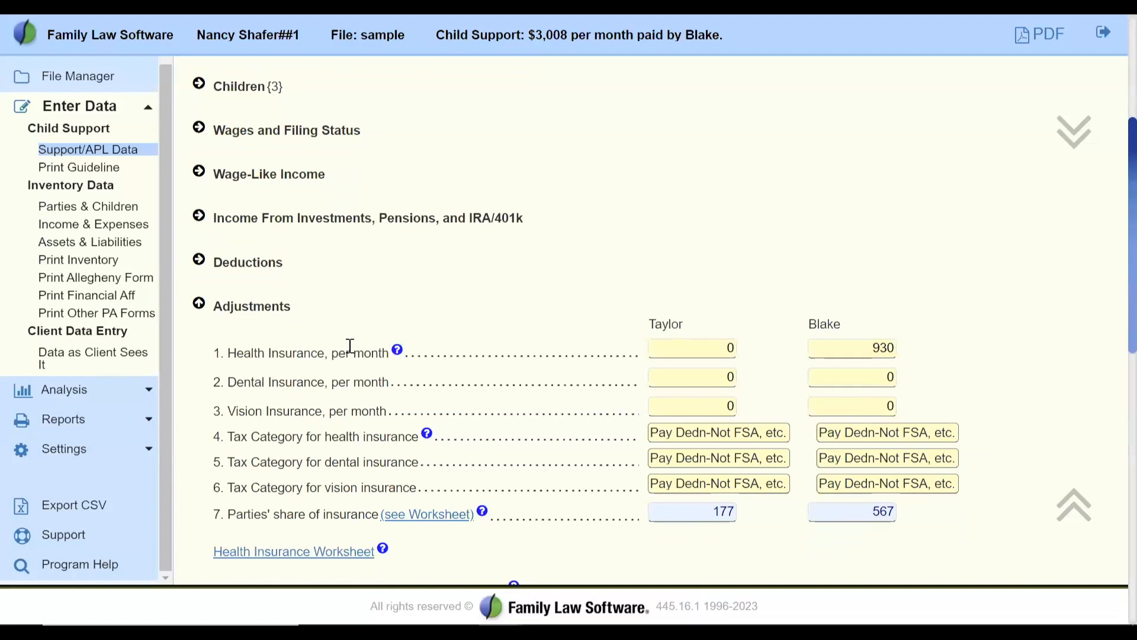
{"action": "scroll", "coordinate": [351, 350], "scroll_direction": "down", "scroll_amount": 1}
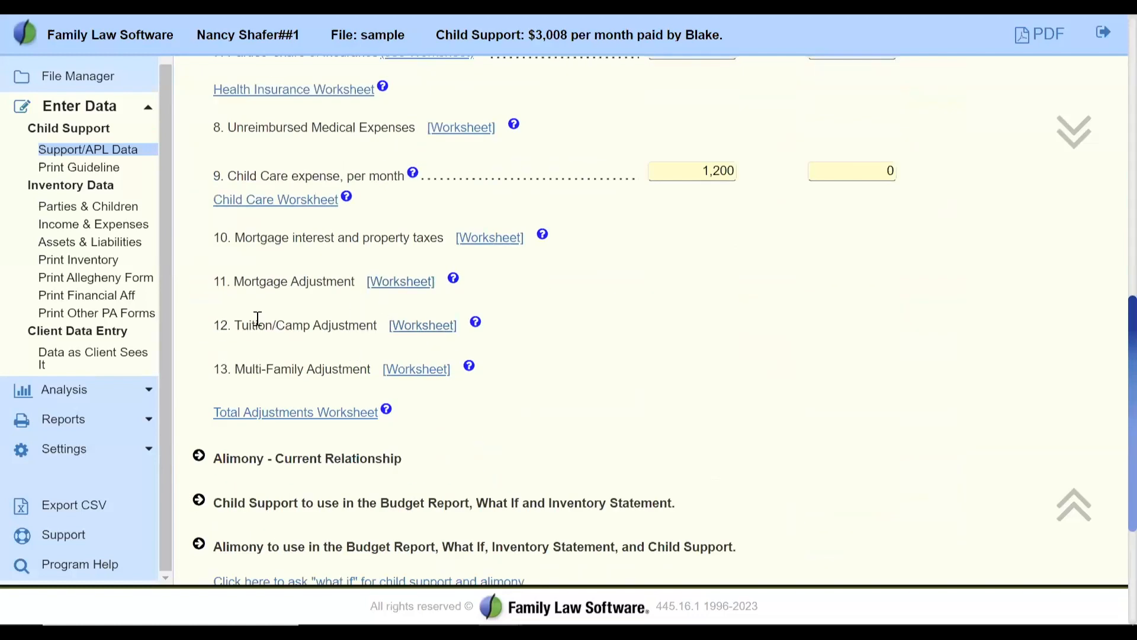
Examine the obligee's calculation in the Mortgage Adjustment worksheet down to the monthly addition to child support or APL.
{"action": "left_click_drag", "start_coordinate": [246, 324], "coordinate": [379, 327]}
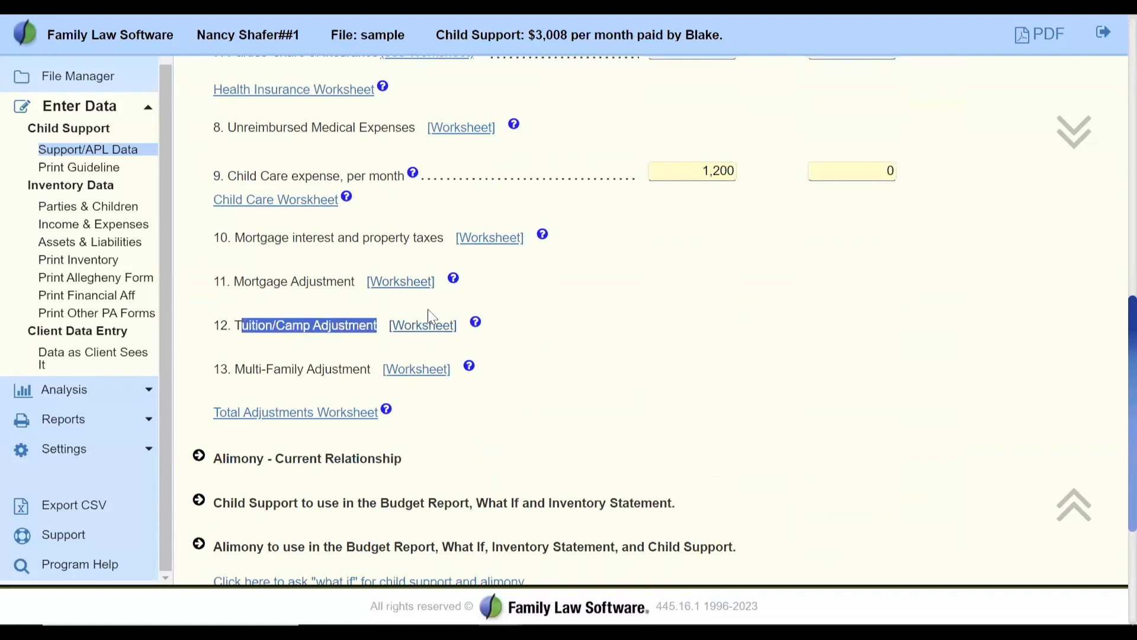
{"action": "left_click", "coordinate": [246, 280]}
{"action": "left_click", "coordinate": [394, 284]}
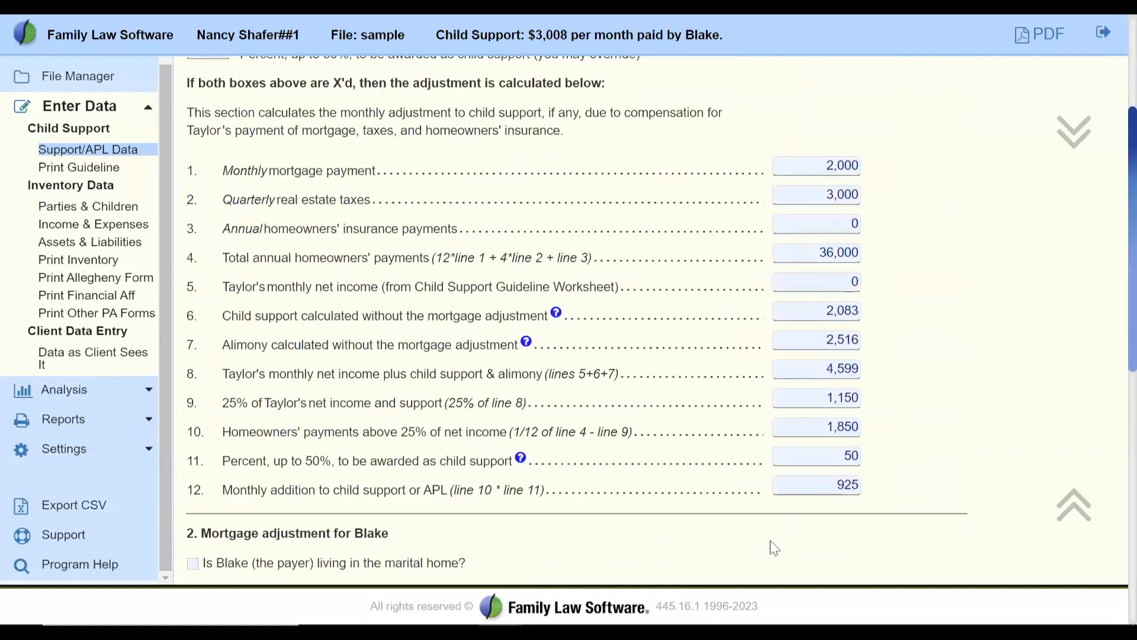
{"action": "scroll", "coordinate": [745, 564], "scroll_direction": "down", "scroll_amount": 4}
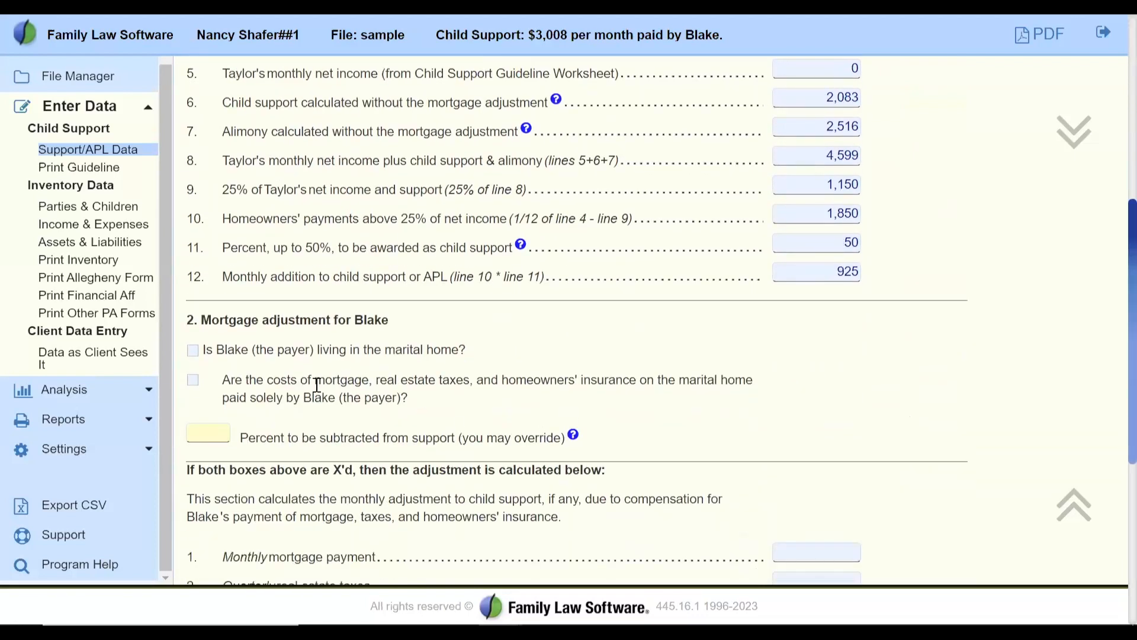
Look over the payer's mortgage adjustment section down to the monthly subtraction from support, and return to the adjustments.
{"action": "left_click", "coordinate": [193, 350]}
{"action": "left_click", "coordinate": [204, 438]}
{"action": "type", "text": "100"}
{"action": "key", "text": "Tab"}
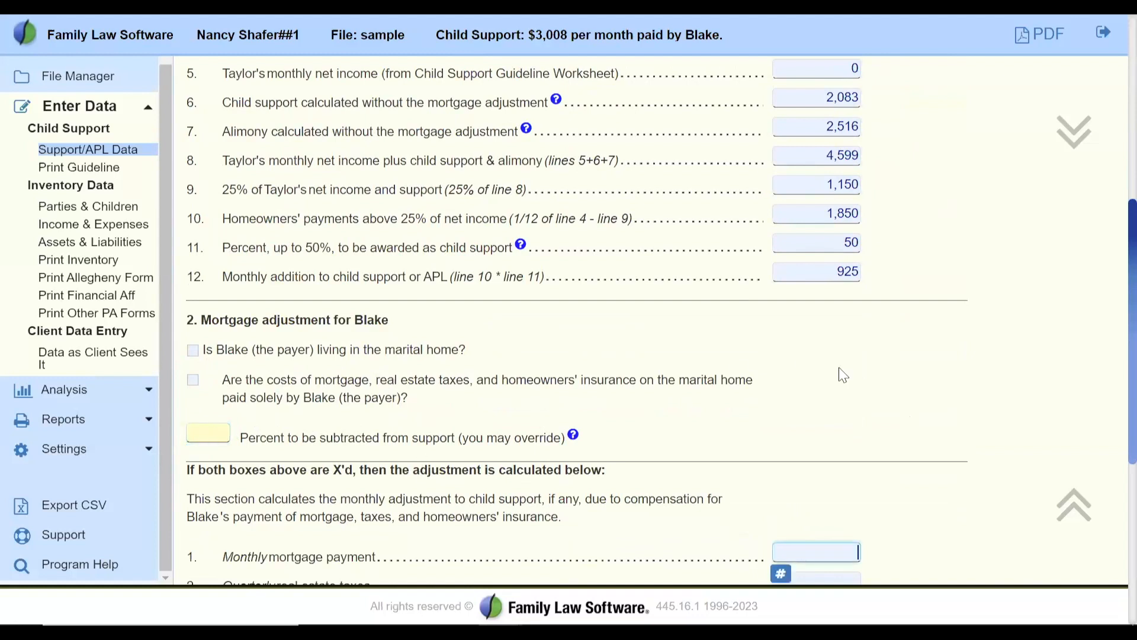
{"action": "scroll", "coordinate": [1113, 303], "scroll_direction": "down", "scroll_amount": 6}
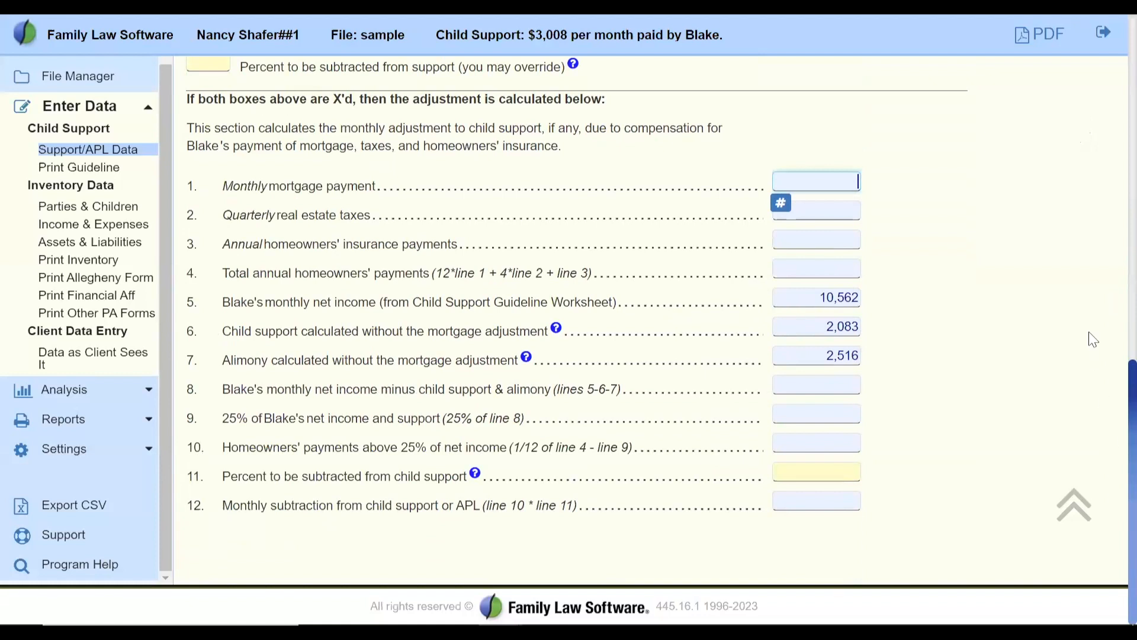
{"action": "scroll", "coordinate": [1090, 335], "scroll_direction": "up", "scroll_amount": 6}
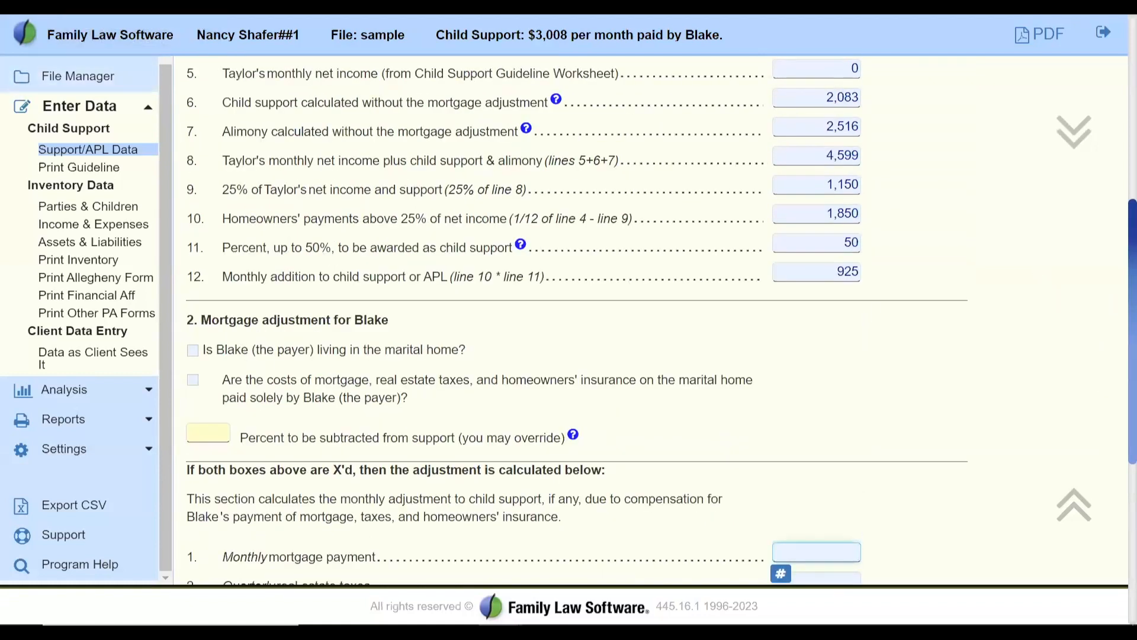
{"action": "key", "text": "alt+Left"}
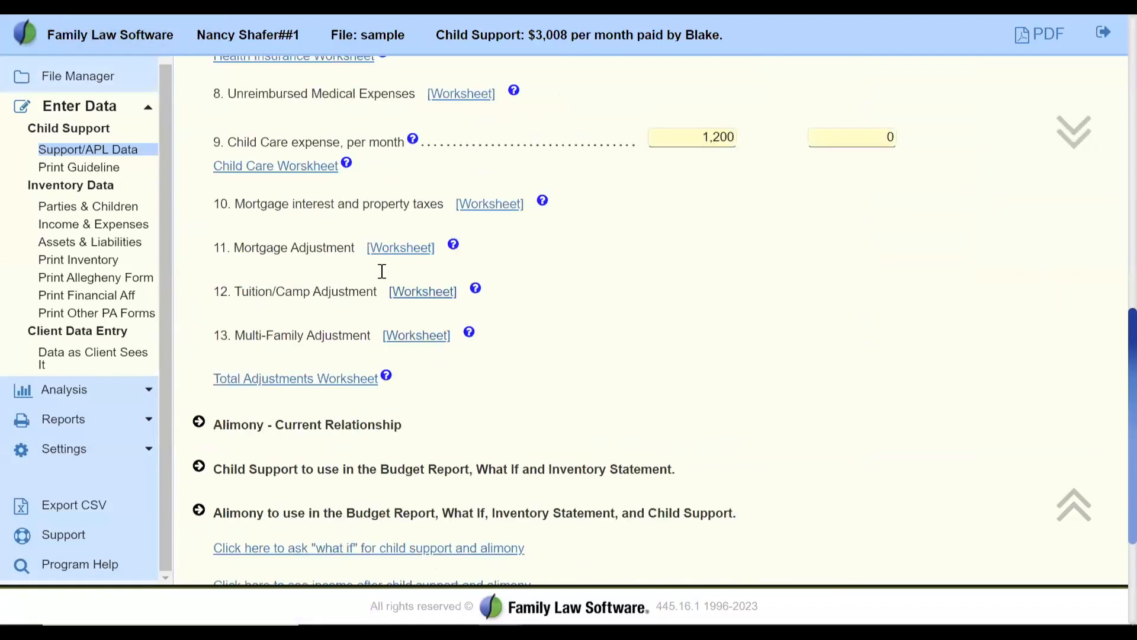
Look over the Tuition/Camp Adjustment Worksheet, and return to the adjustments.
{"action": "left_click_drag", "start_coordinate": [237, 294], "coordinate": [355, 292]}
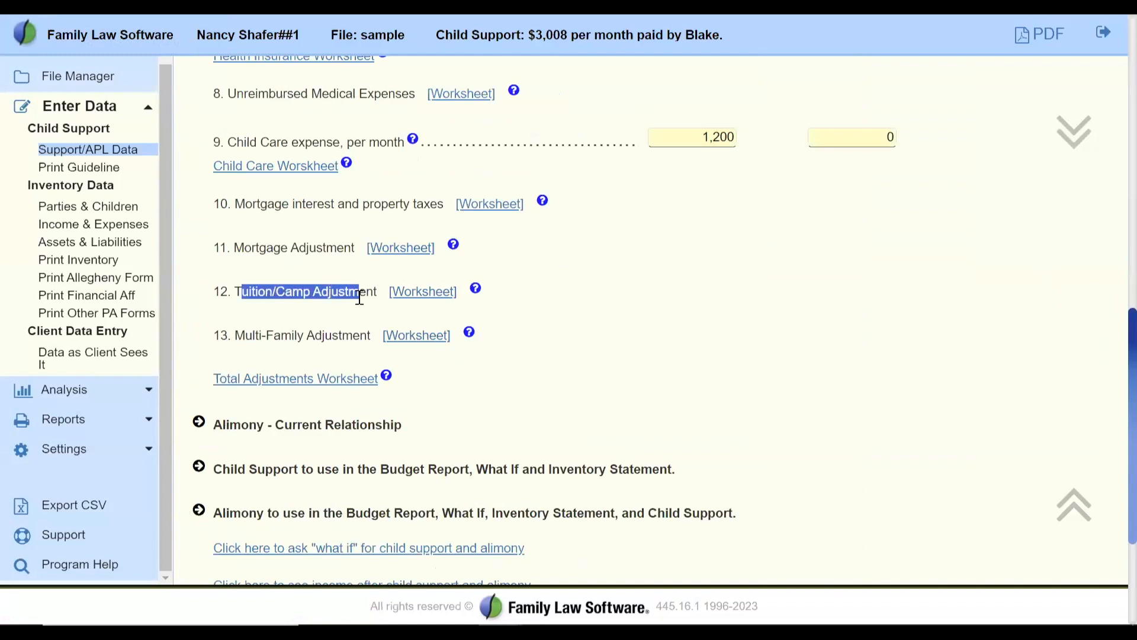
{"action": "left_click", "coordinate": [406, 294]}
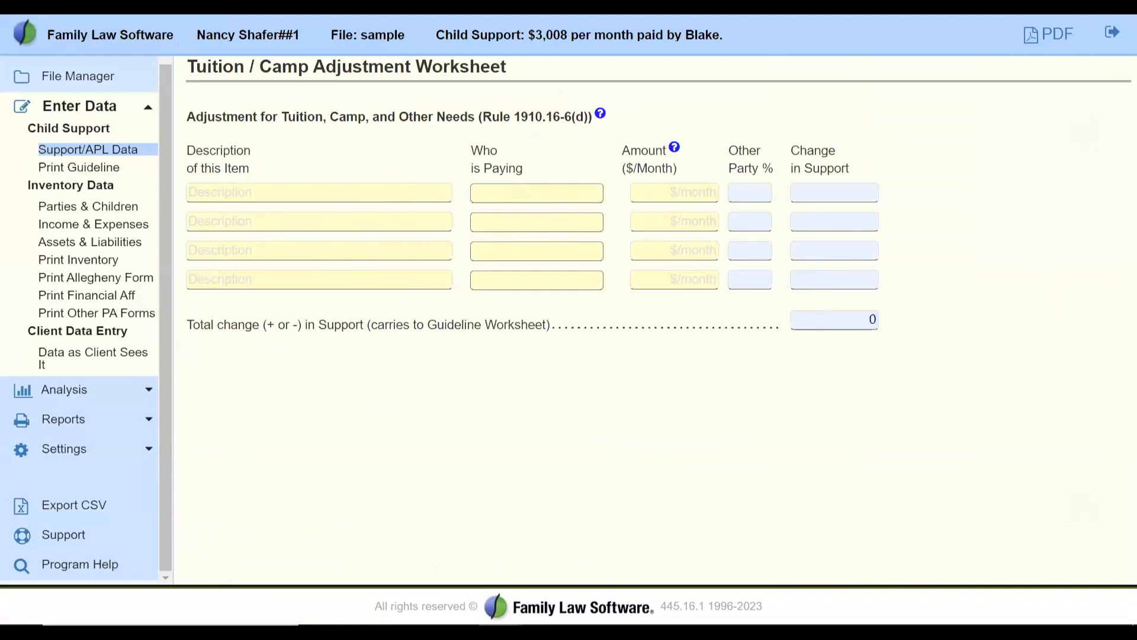
{"action": "key", "text": "alt+Left"}
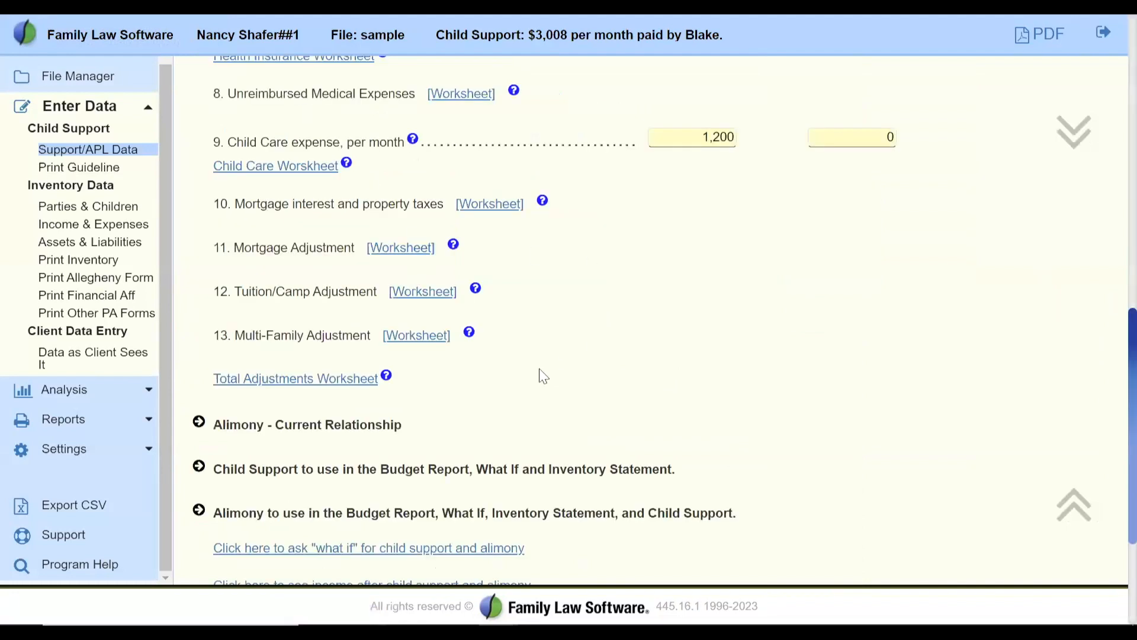
In the Multi-Family Adjustment Worksheet, enter the first additional family's name and set its number of kids to 1.
{"action": "left_click_drag", "start_coordinate": [232, 335], "coordinate": [373, 337]}
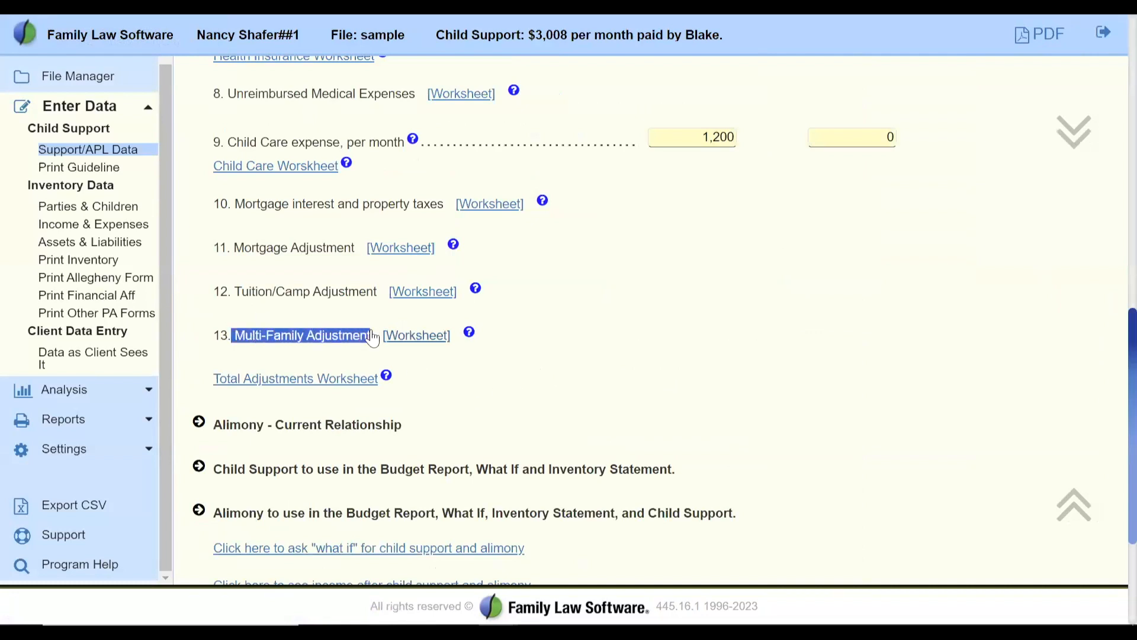
{"action": "left_click", "coordinate": [423, 338]}
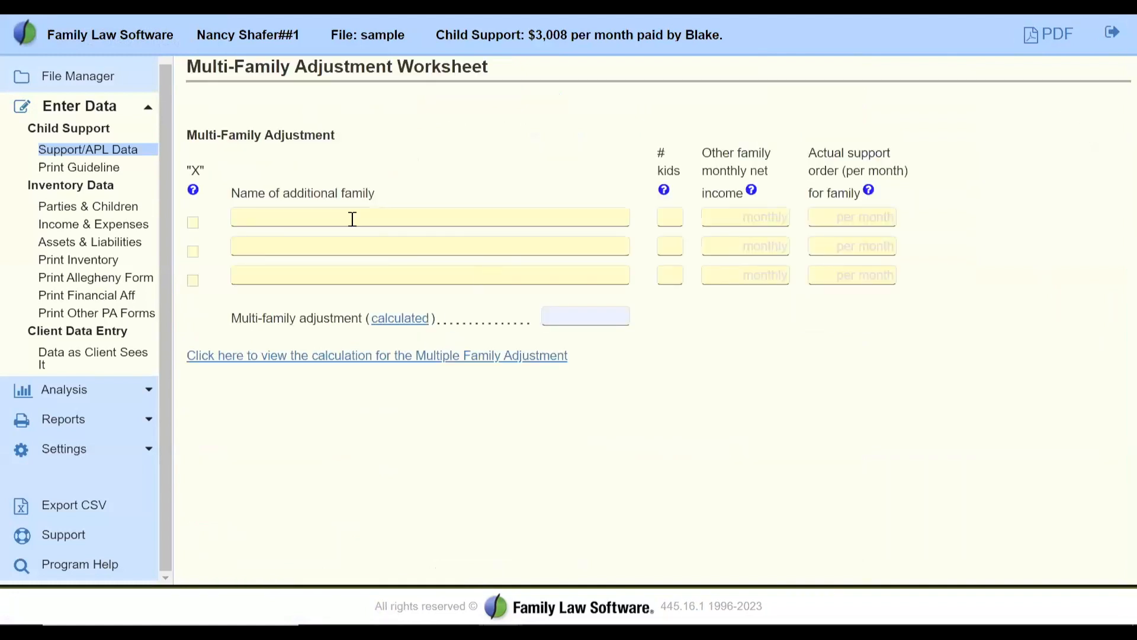
{"action": "left_click", "coordinate": [269, 217]}
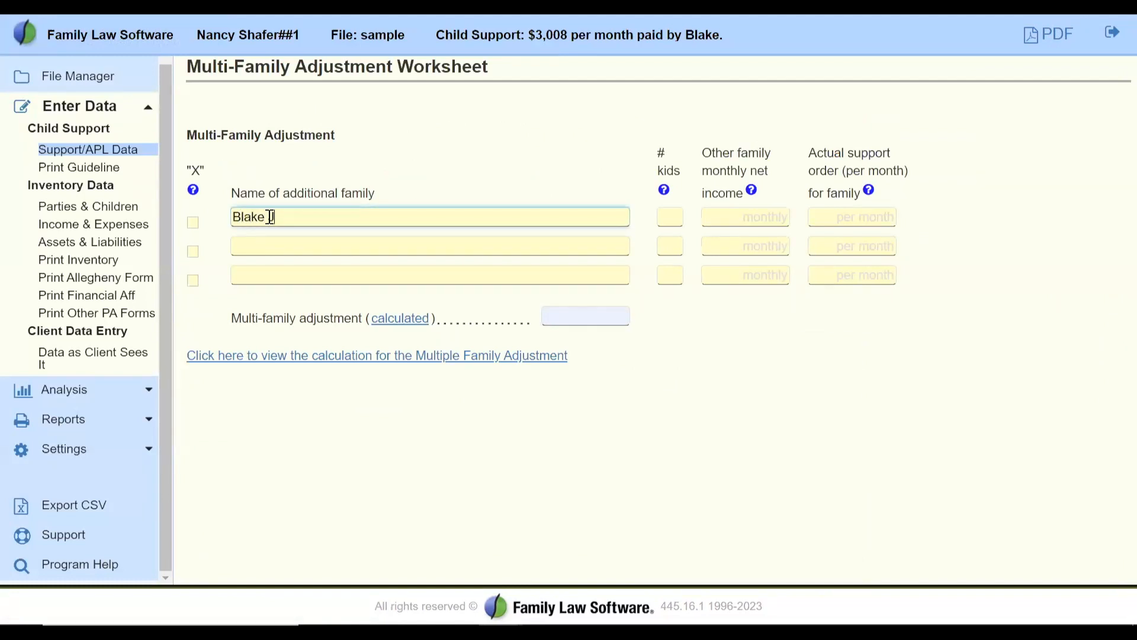
{"action": "type", "text": "Blake Jr"}
{"action": "key", "text": "Tab"}
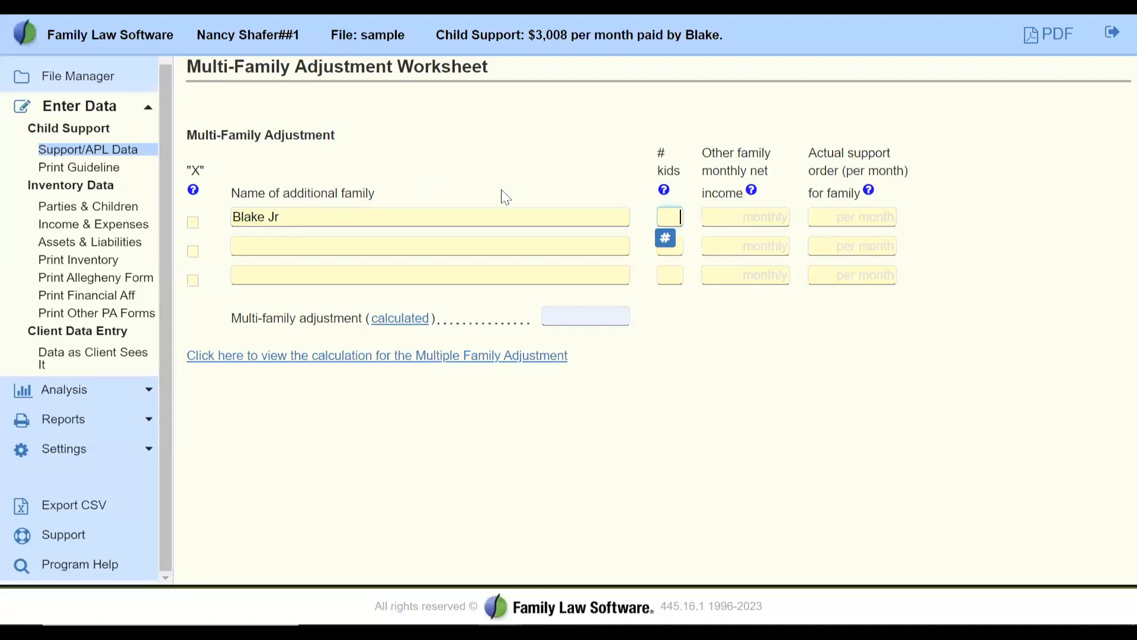
{"action": "type", "text": "1"}
{"action": "key", "text": "Tab"}
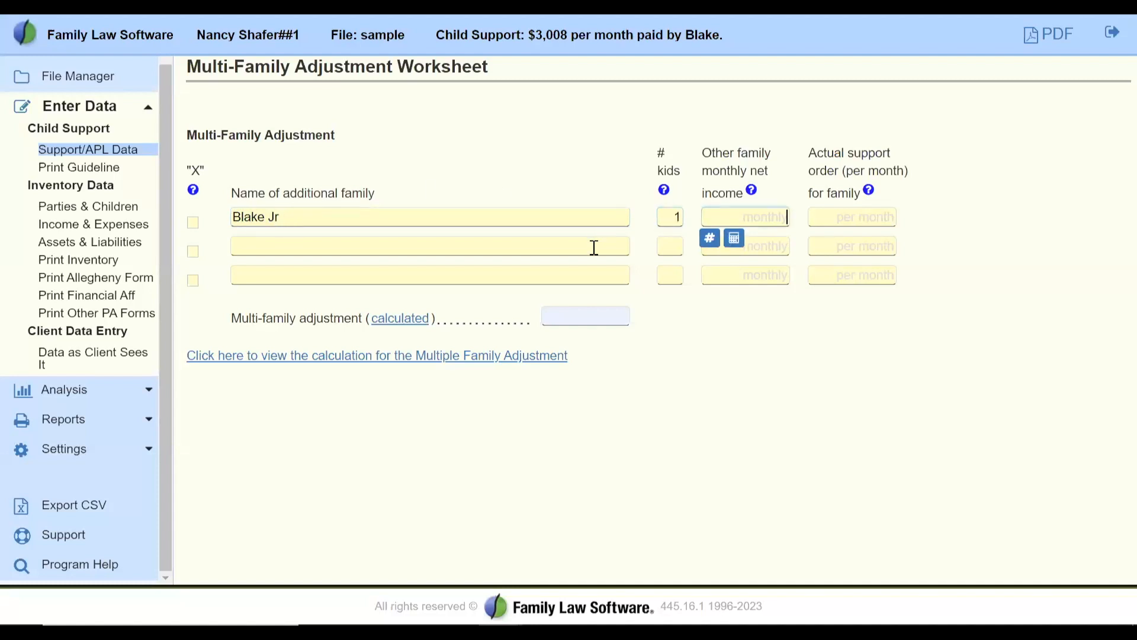
Set the first additional family's actual support order to 500 per month.
{"action": "left_click", "coordinate": [842, 217]}
{"action": "type", "text": "500"}
{"action": "key", "text": "Tab"}
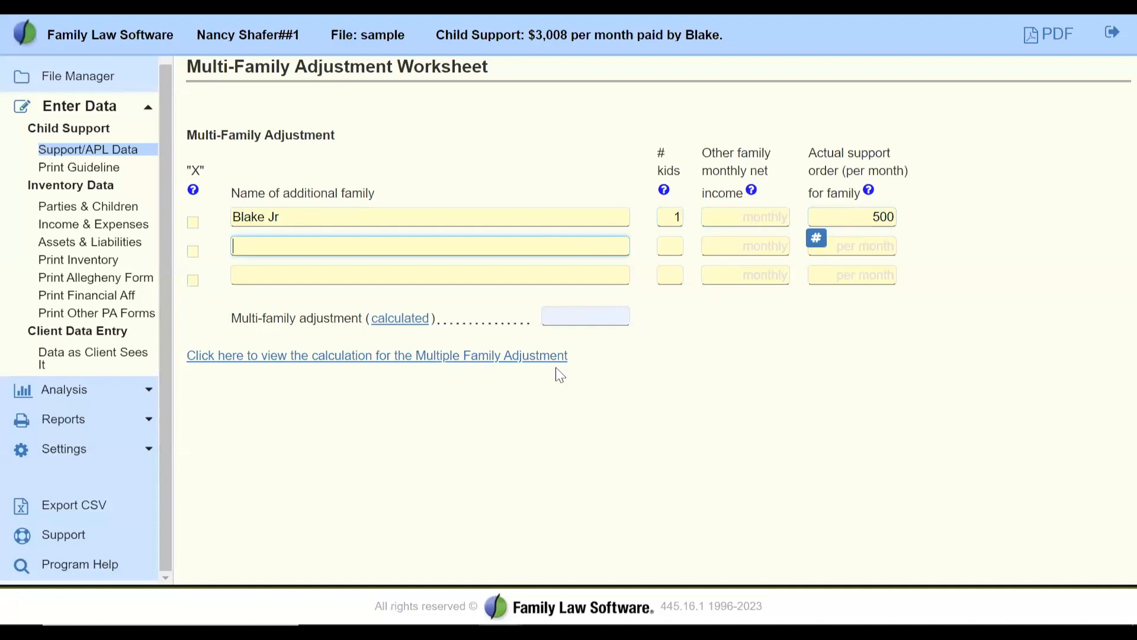
In the detailed multiple-family calculation, clear the first other family's actual support order and mark that family to be counted.
{"action": "left_click", "coordinate": [391, 324]}
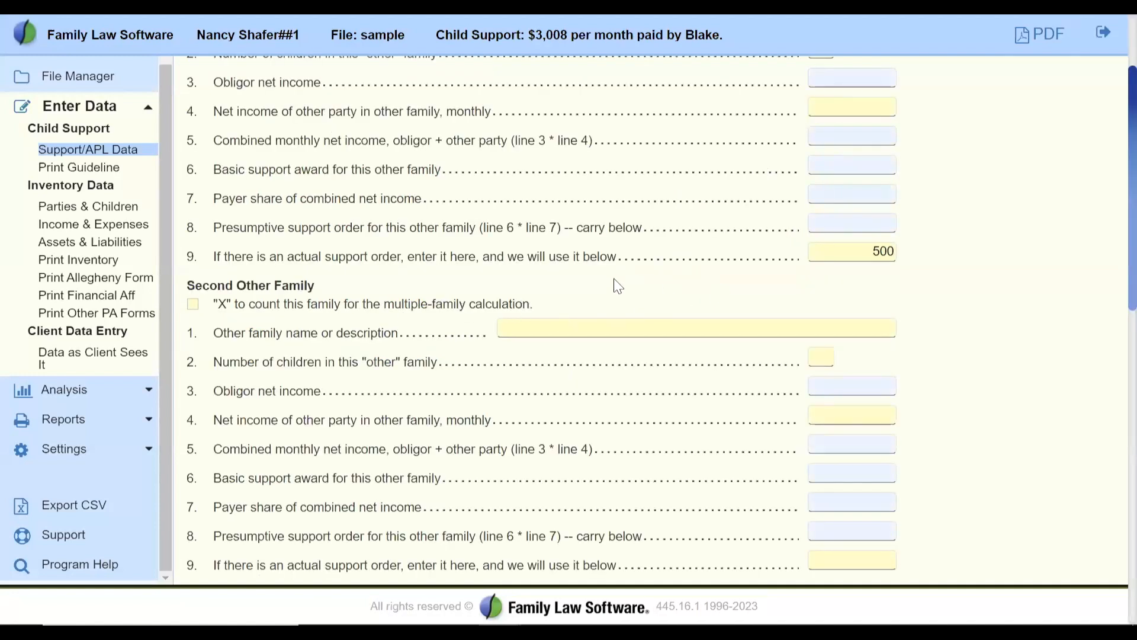
{"action": "left_click", "coordinate": [867, 253]}
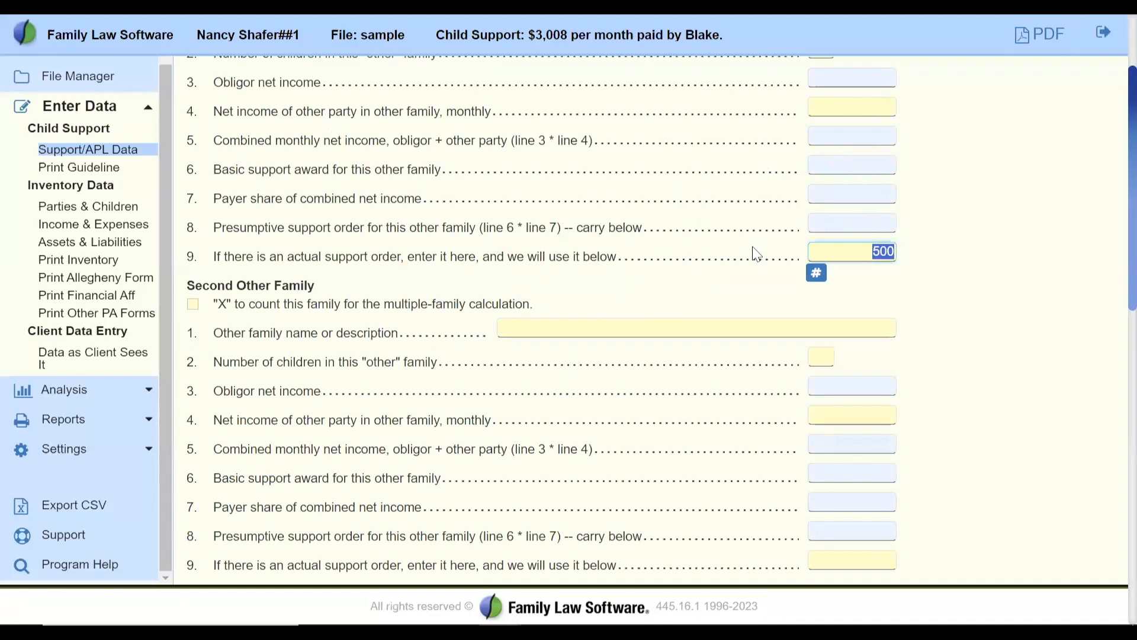
{"action": "key", "text": "BackSpace"}
{"action": "scroll", "coordinate": [466, 286], "scroll_direction": "up", "scroll_amount": 3}
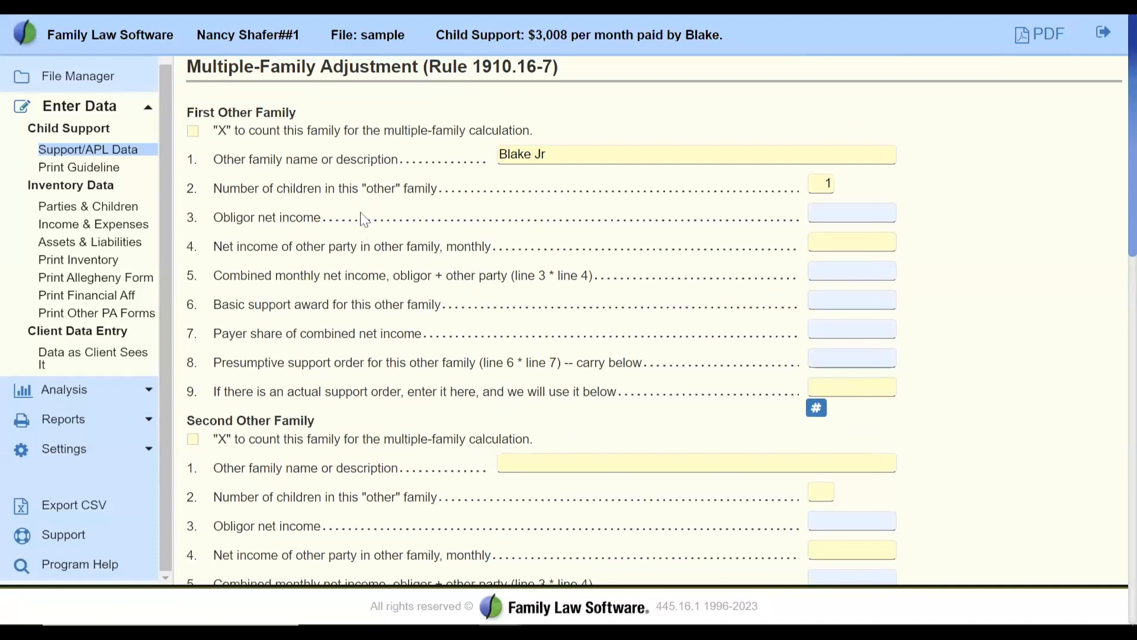
{"action": "left_click", "coordinate": [194, 131]}
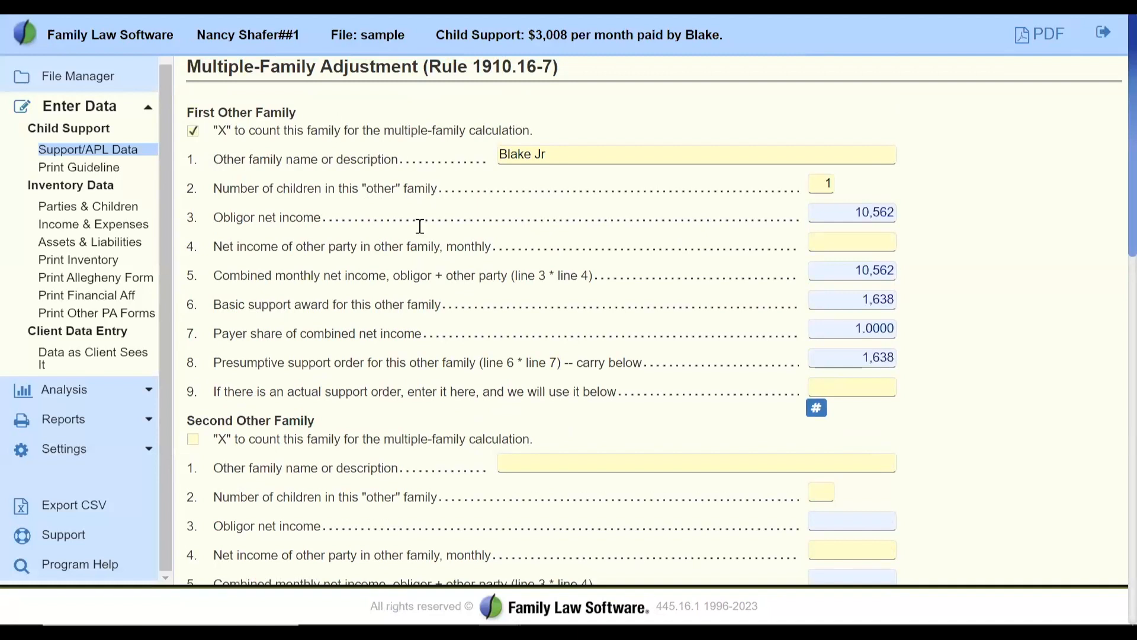
Examine the first other family's presumptive support order and the multiple-family calculation, and return to the main support data.
{"action": "left_click", "coordinate": [847, 361]}
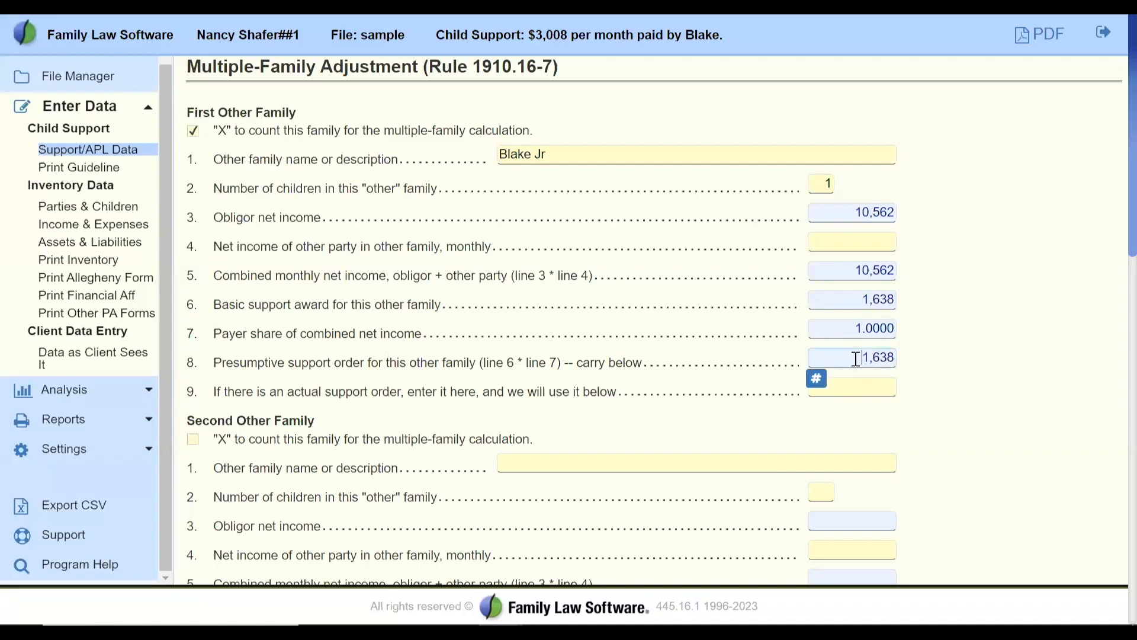
{"action": "scroll", "coordinate": [948, 379], "scroll_direction": "down", "scroll_amount": 1}
{"action": "scroll", "coordinate": [948, 379], "scroll_direction": "down", "scroll_amount": 8}
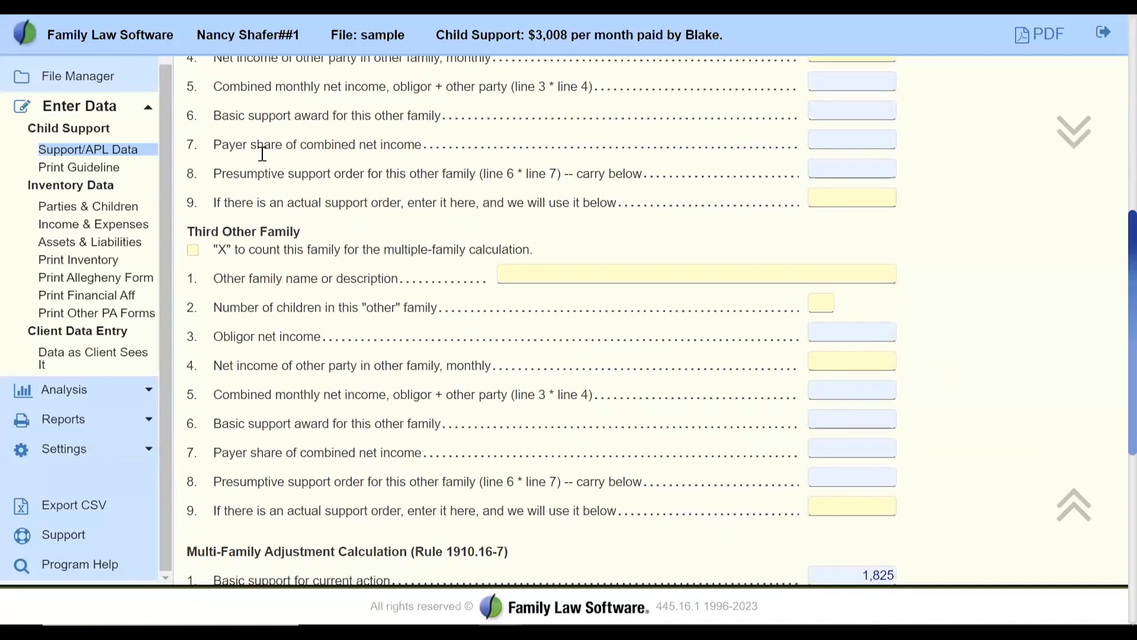
{"action": "key", "text": "alt+Left"}
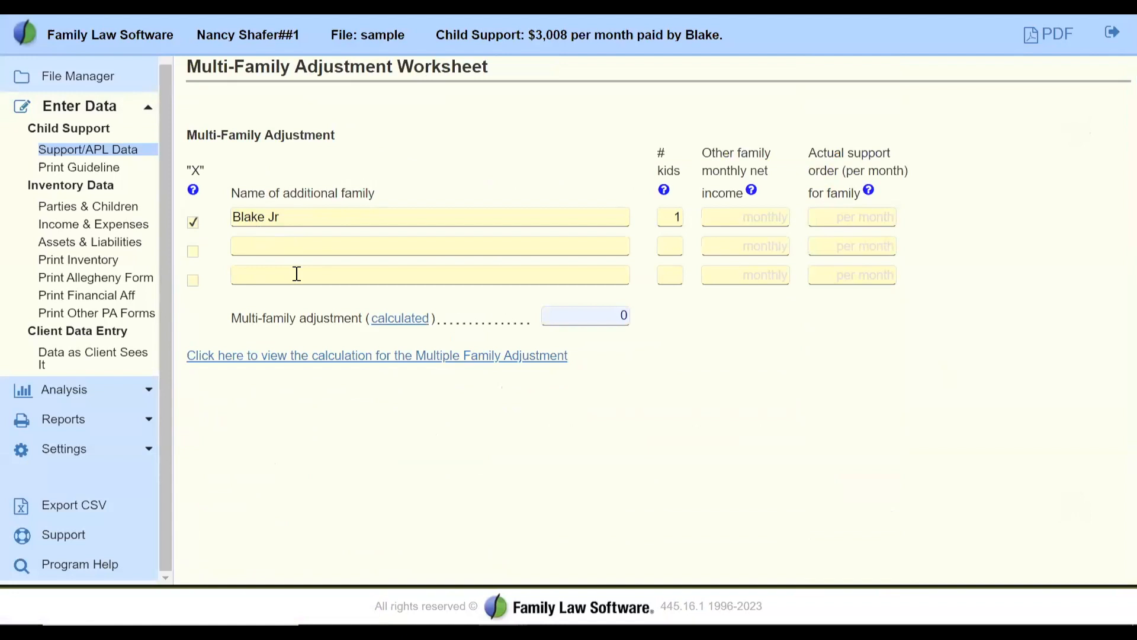
{"action": "left_click", "coordinate": [284, 356]}
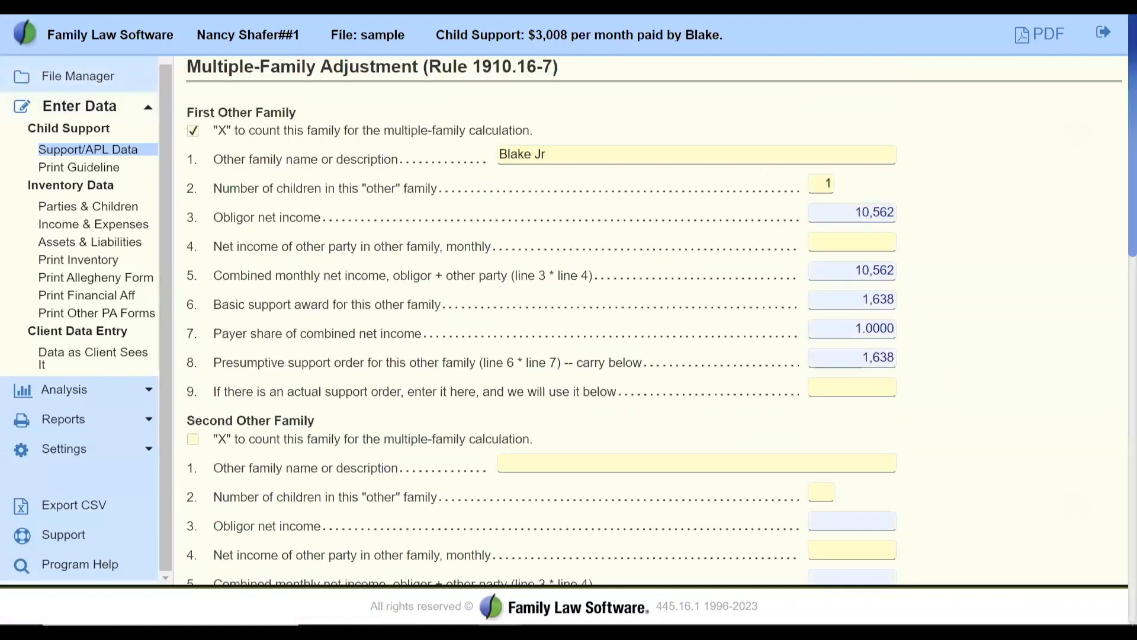
{"action": "key", "text": "alt+Left"}
{"action": "key", "text": "alt+Left"}
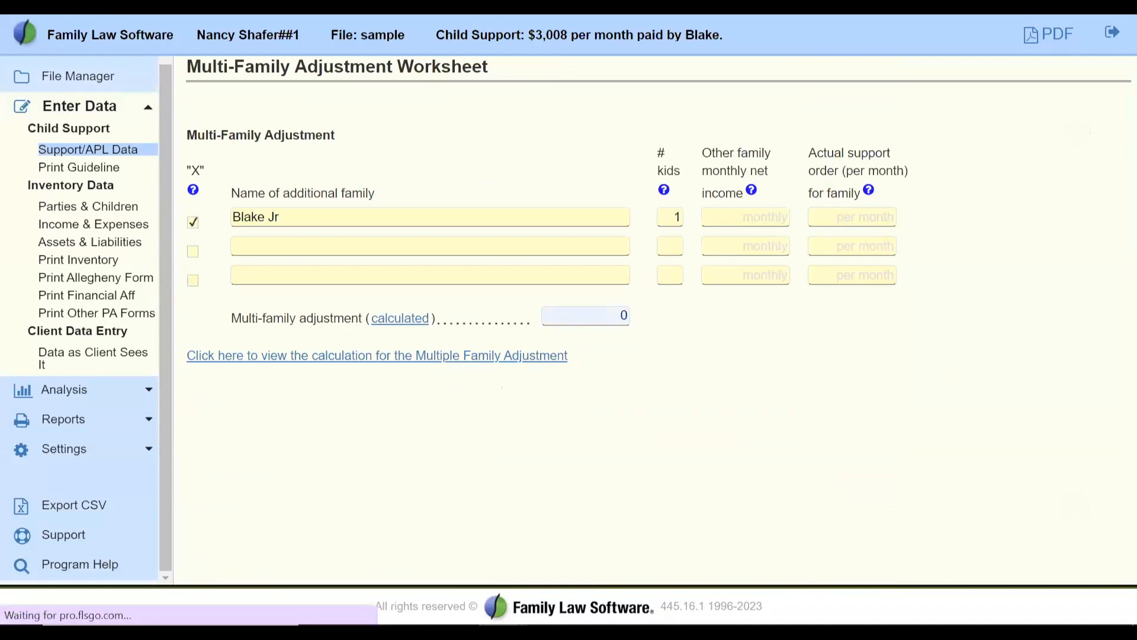
Examine the additional expenses and total monthly support in the Total Adjustments Worksheet, and return to the main support data.
{"action": "scroll", "coordinate": [403, 369], "scroll_direction": "down", "scroll_amount": 9}
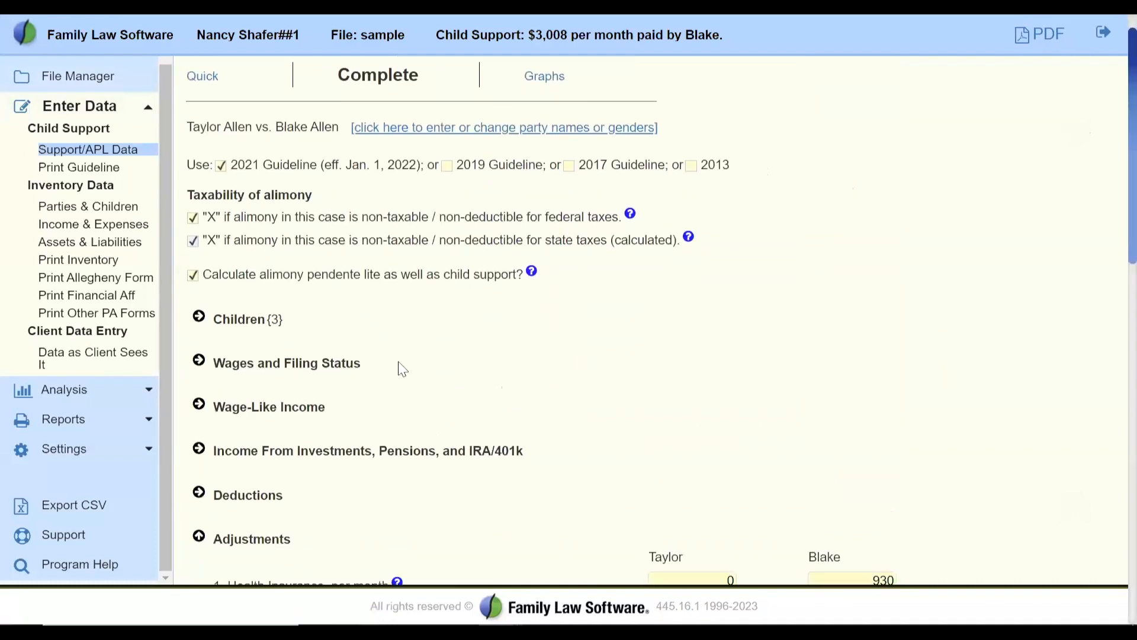
{"action": "scroll", "coordinate": [400, 369], "scroll_direction": "down", "scroll_amount": 2}
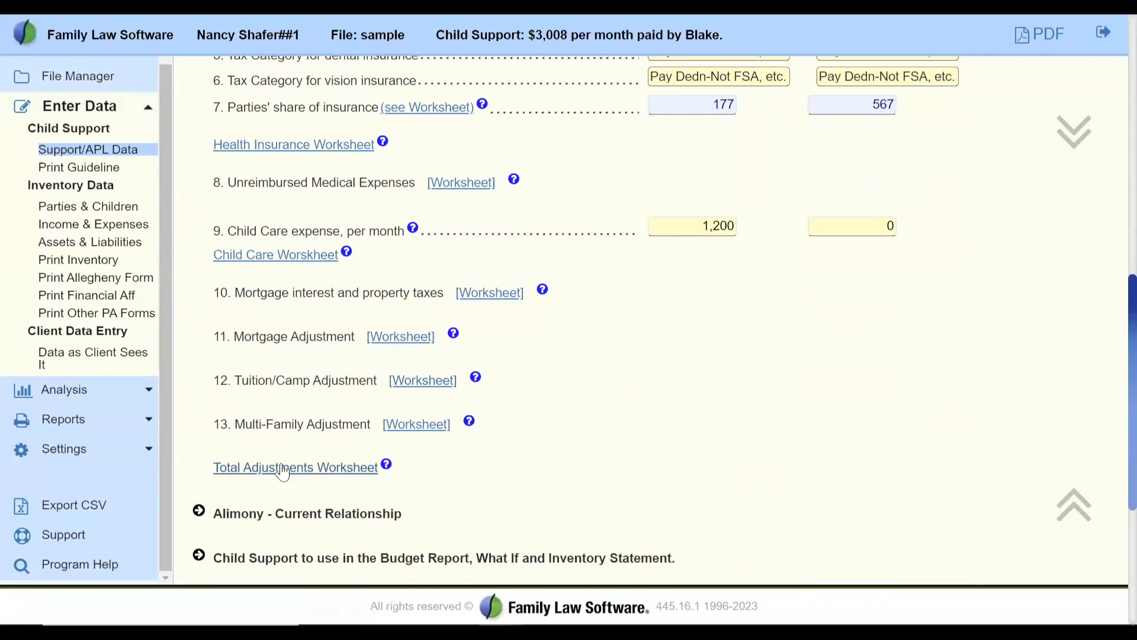
{"action": "left_click", "coordinate": [283, 469]}
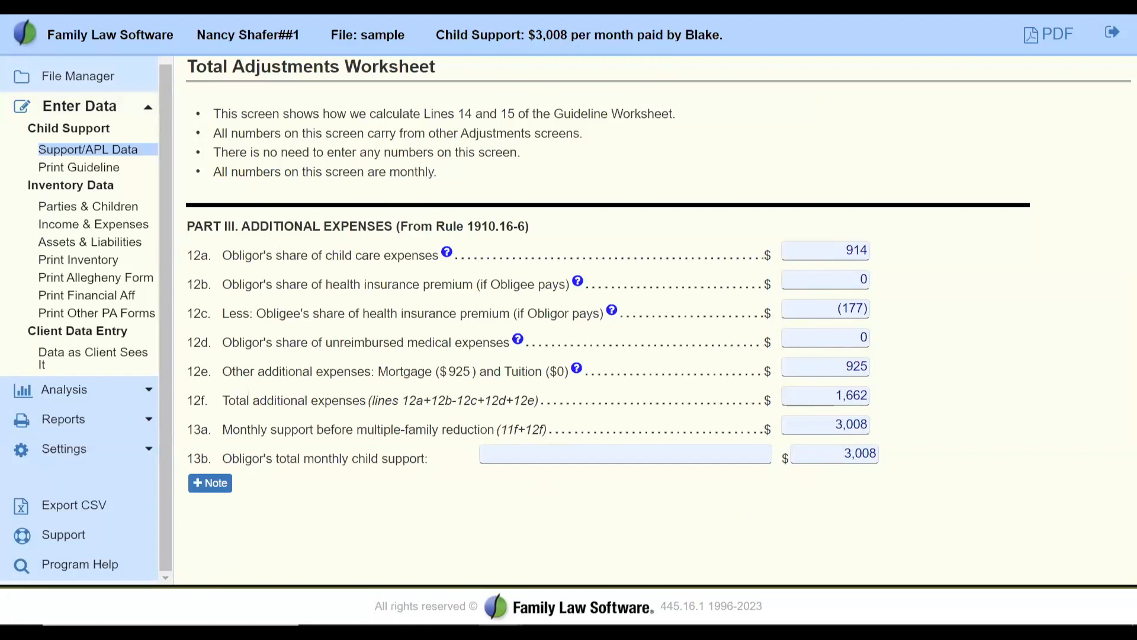
{"action": "key", "text": "alt+Left"}
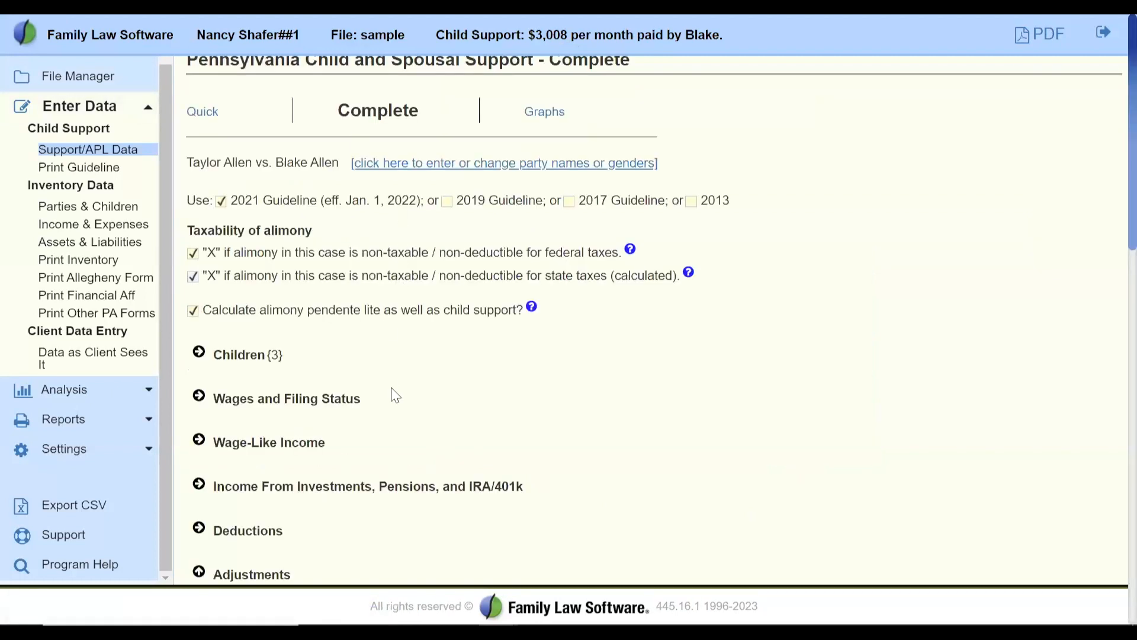
Collapse the Adjustments group and highlight the Alimony - Current Relationship heading.
{"action": "scroll", "coordinate": [396, 396], "scroll_direction": "down", "scroll_amount": 6}
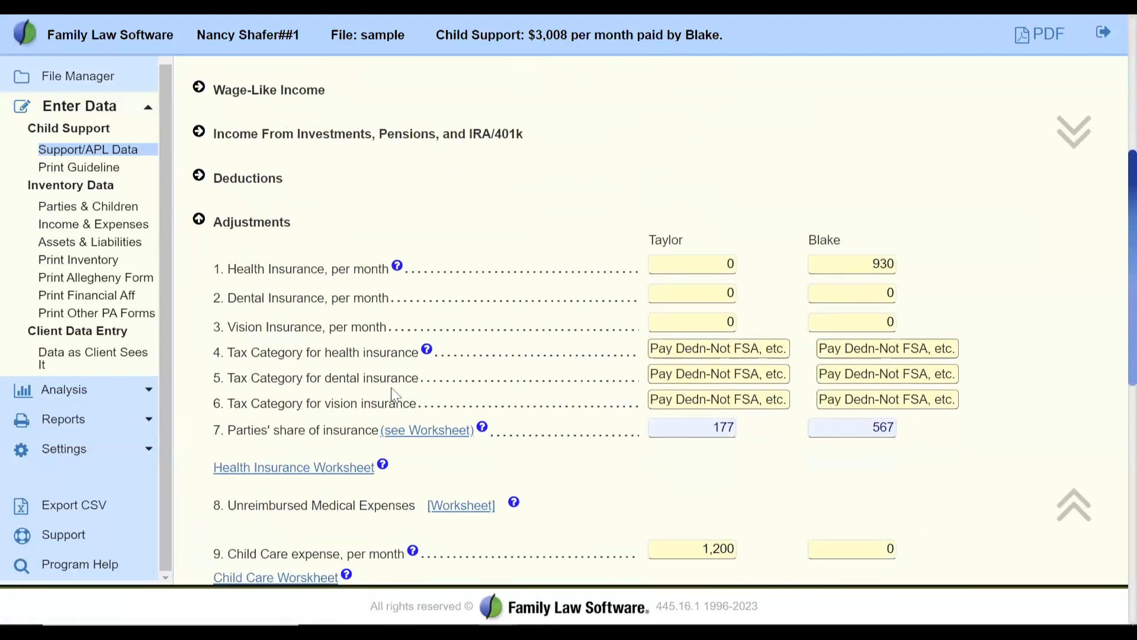
{"action": "left_click", "coordinate": [200, 217]}
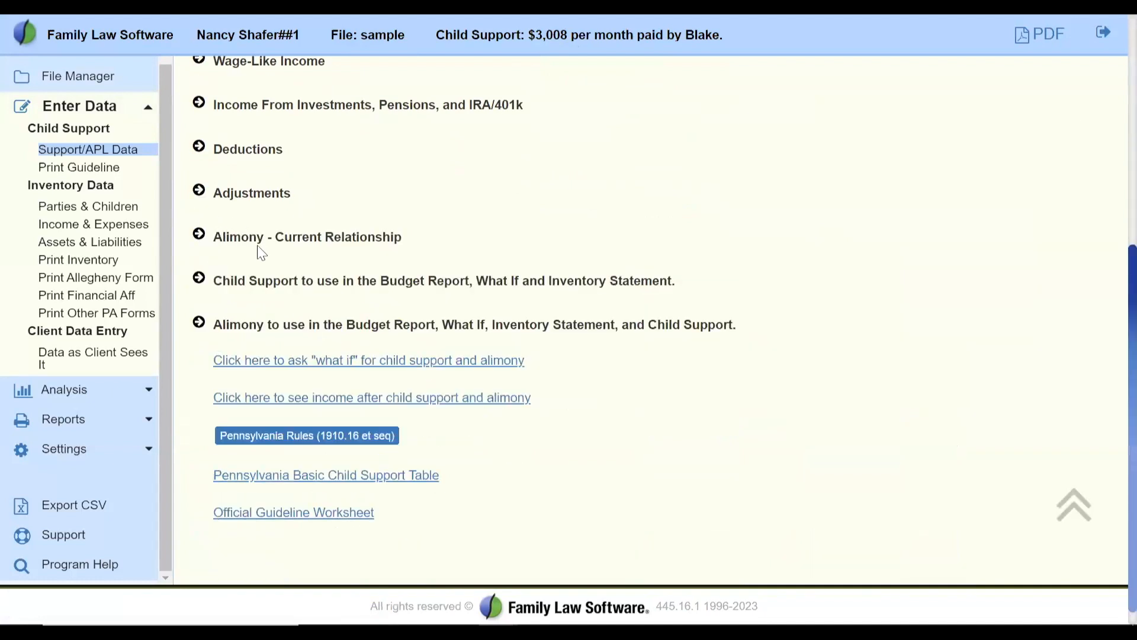
{"action": "left_click_drag", "start_coordinate": [217, 235], "coordinate": [440, 241]}
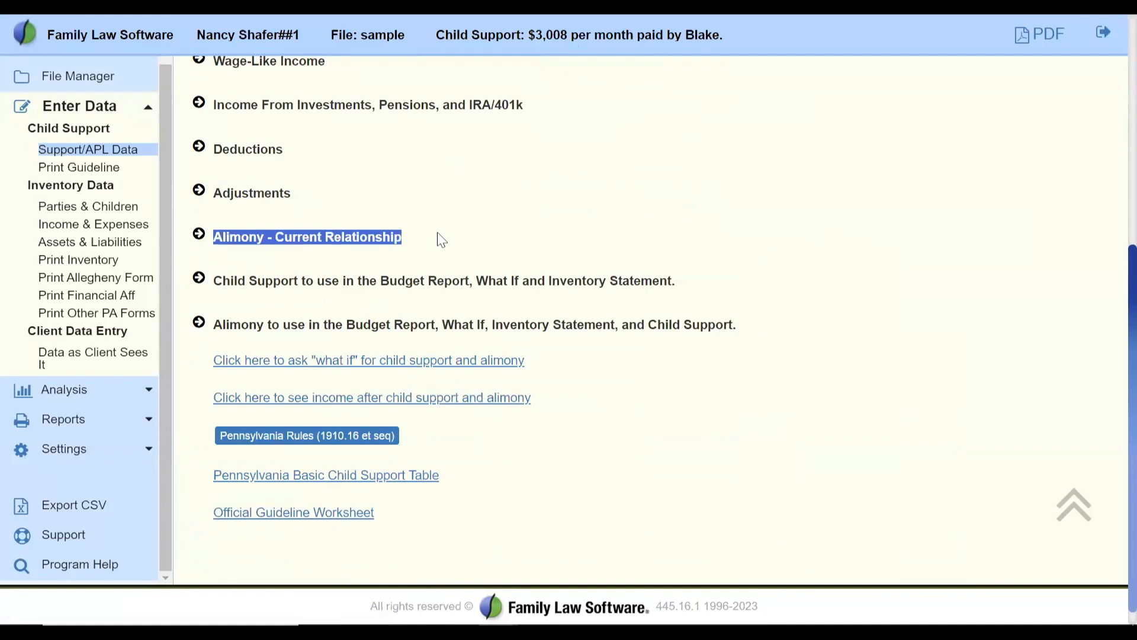
Expand the Alimony - Current Relationship group and clear the monthly alimony amount of the current relationship.
{"action": "left_click", "coordinate": [199, 234]}
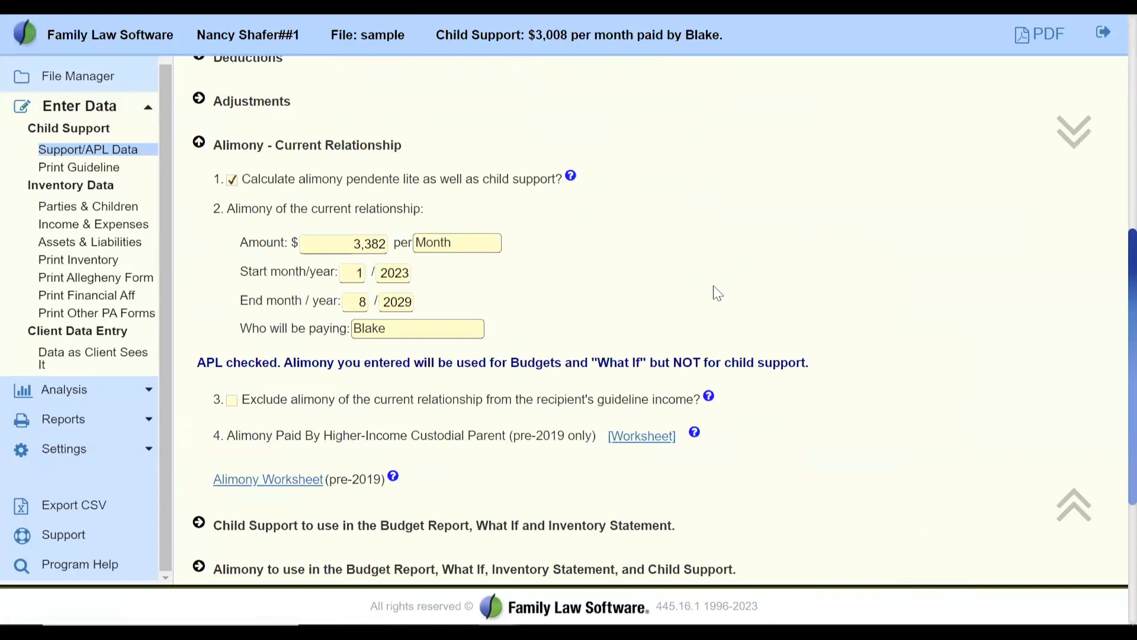
{"action": "scroll", "coordinate": [717, 293], "scroll_direction": "up", "scroll_amount": 1}
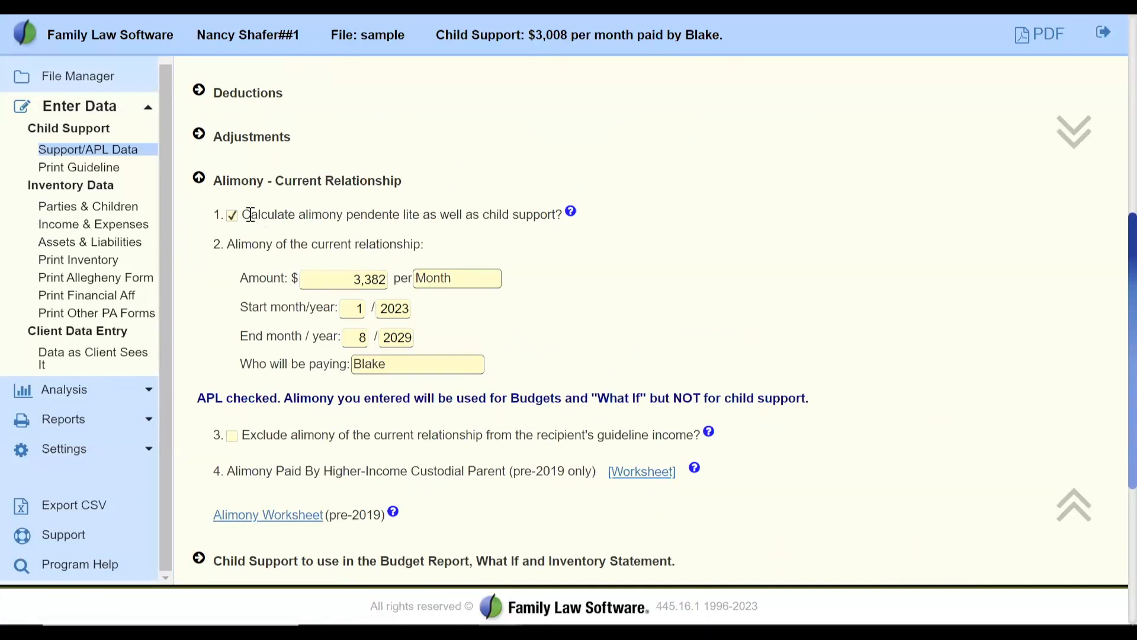
{"action": "left_click_drag", "start_coordinate": [250, 214], "coordinate": [557, 214]}
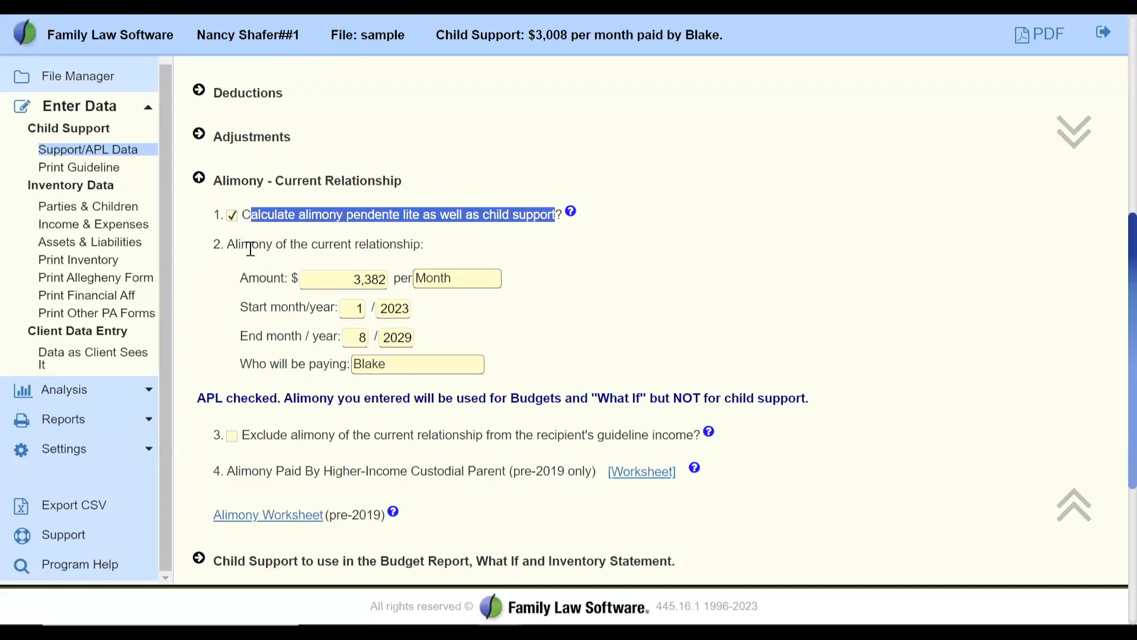
{"action": "left_click_drag", "start_coordinate": [228, 244], "coordinate": [430, 246]}
{"action": "left_click", "coordinate": [341, 287]}
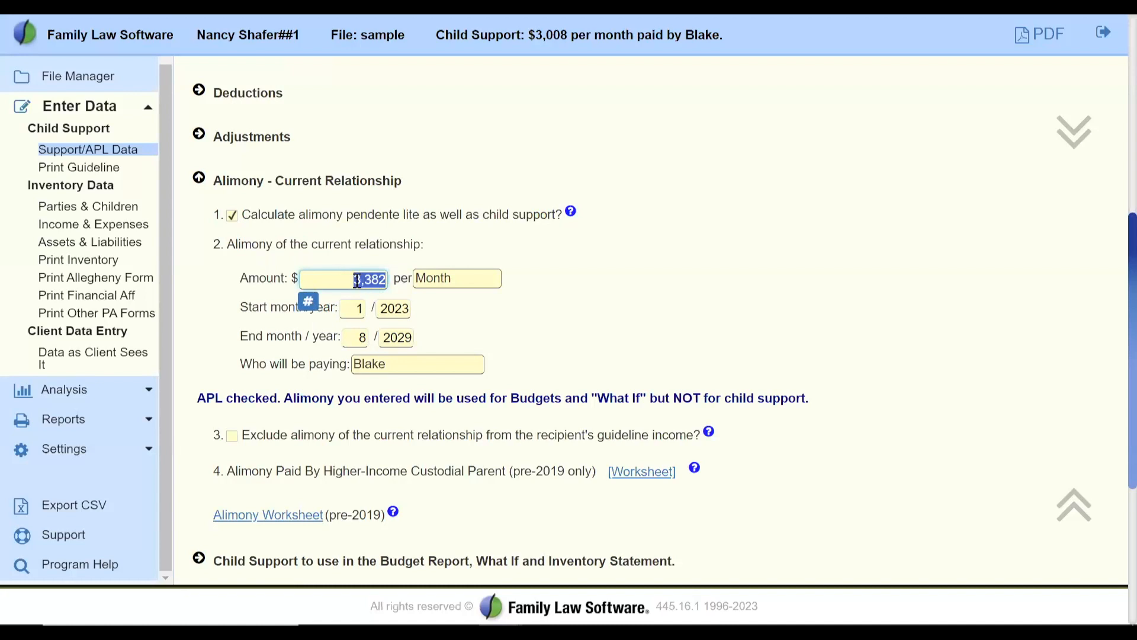
{"action": "key", "text": "BackSpace"}
{"action": "key", "text": "Tab"}
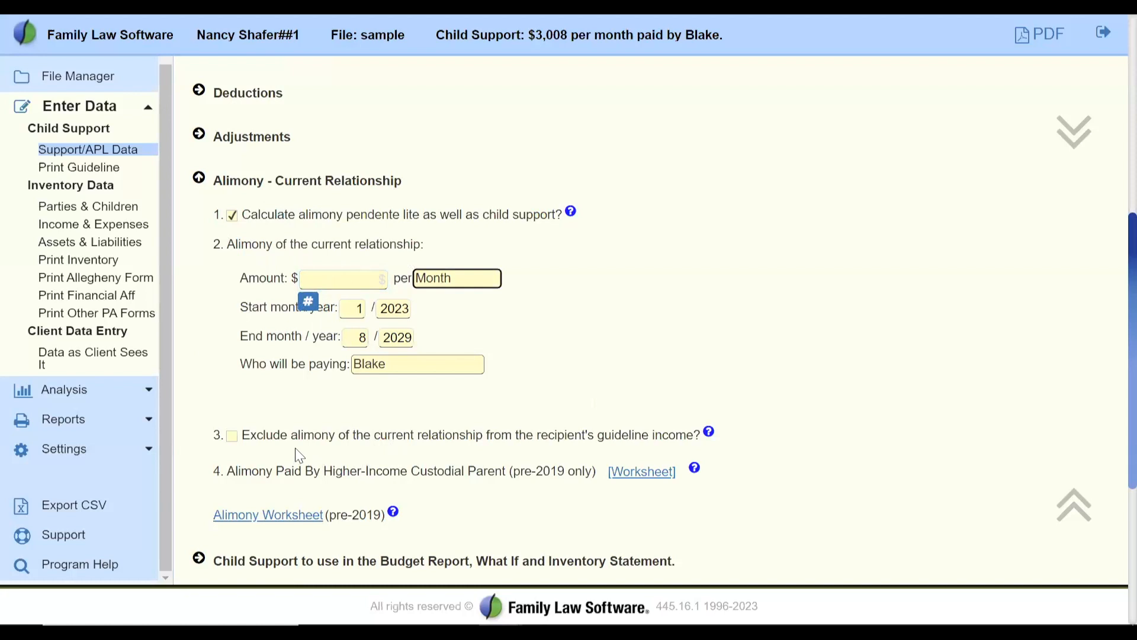
Read the help on excluding alimony of the current relationship from the recipient's guideline income, and close it.
{"action": "left_click_drag", "start_coordinate": [263, 435], "coordinate": [692, 433]}
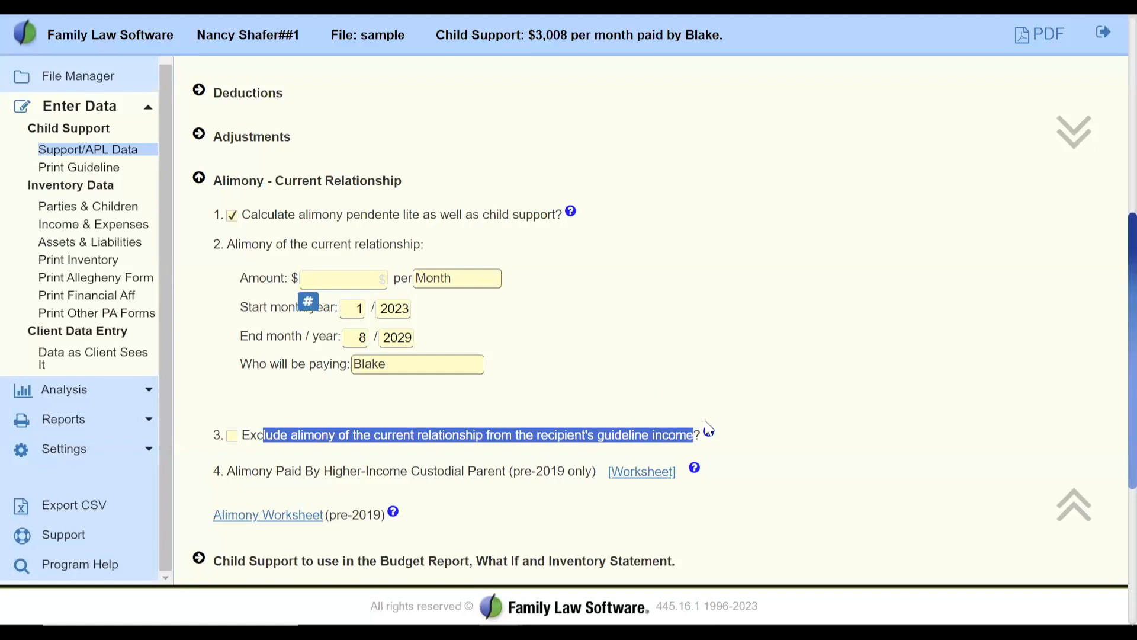
{"action": "left_click", "coordinate": [708, 436]}
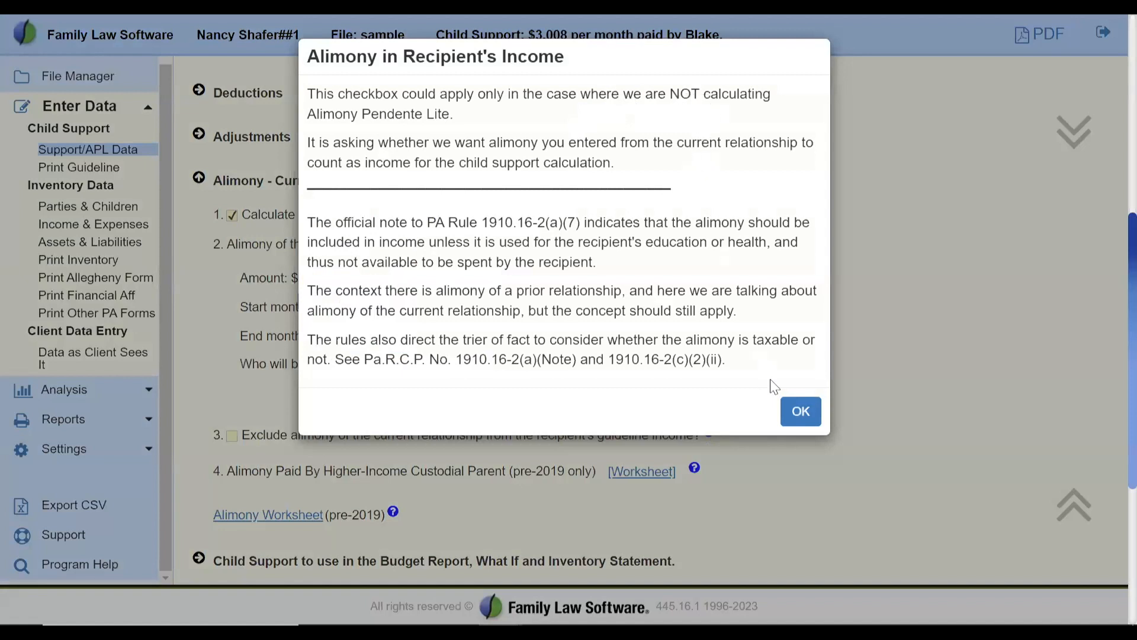
{"action": "left_click", "coordinate": [799, 410]}
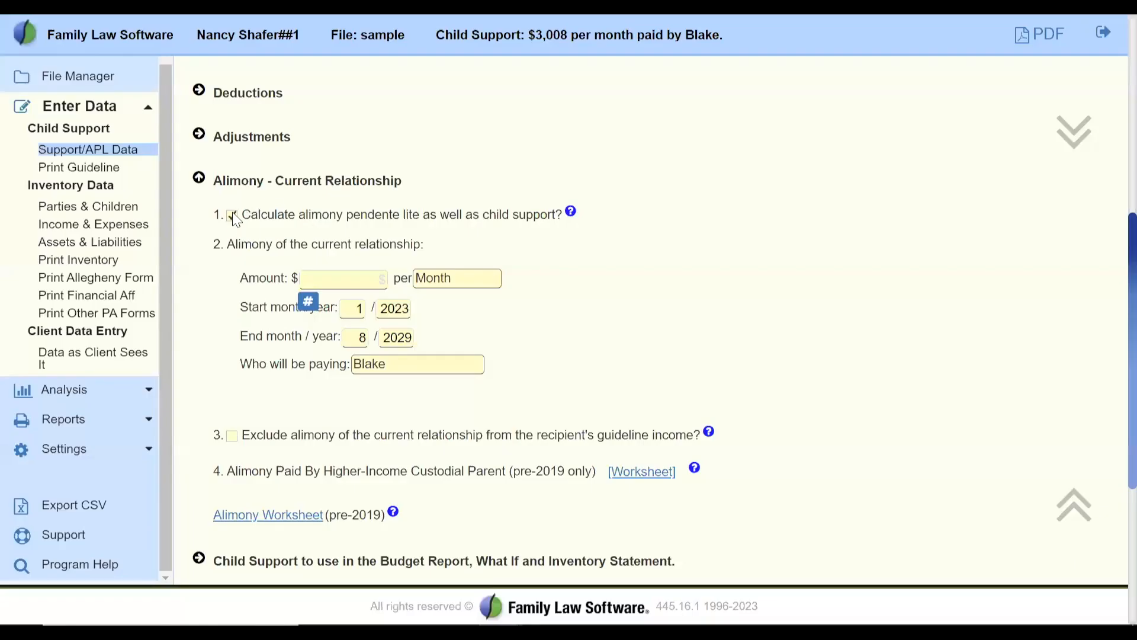
Turn off the alimony pendente lite calculation, check the resulting child support amount, and turn the calculation back on.
{"action": "left_click", "coordinate": [231, 216]}
{"action": "left_click", "coordinate": [353, 276]}
{"action": "double_click", "coordinate": [551, 35]}
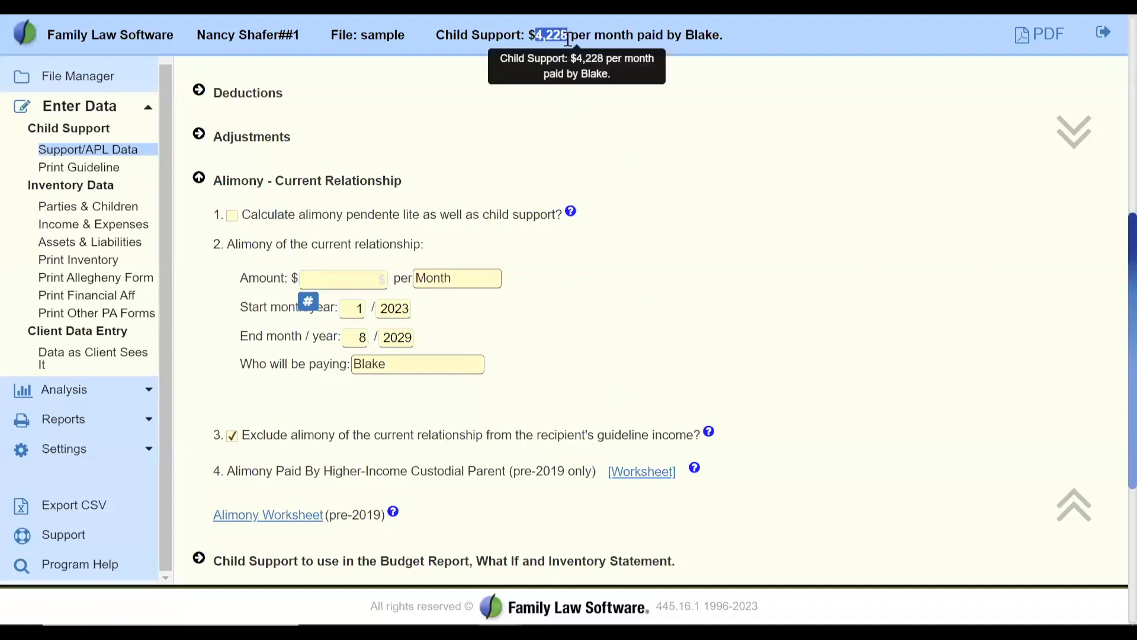
{"action": "left_click", "coordinate": [234, 217]}
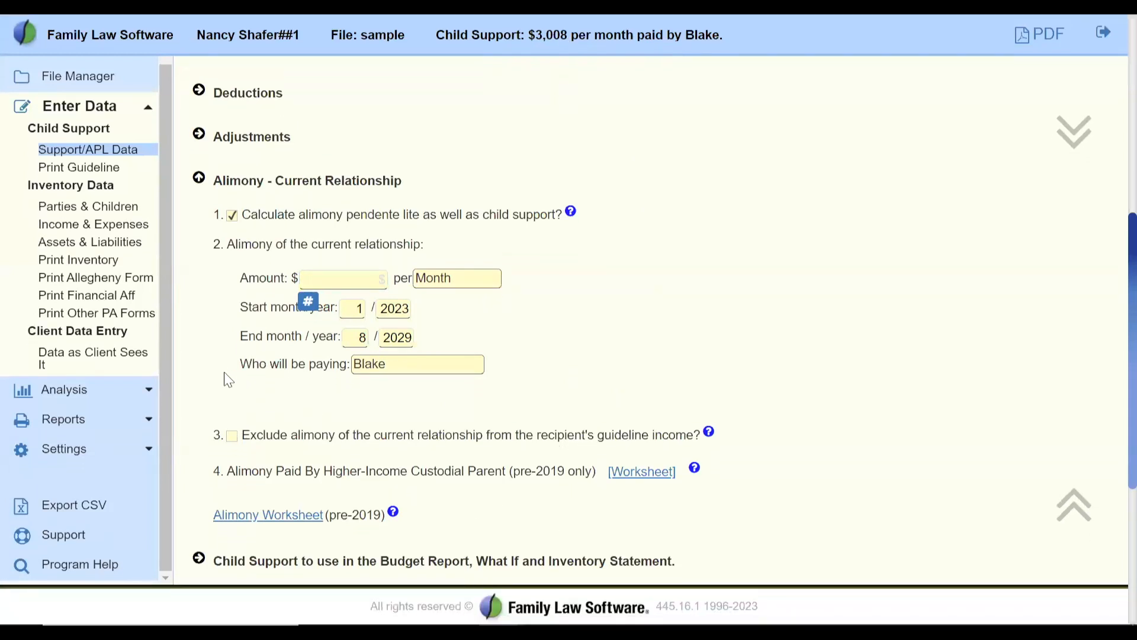
Examine the worksheet for pre-2019 alimony paid by the higher-income custodial parent, and return to the main support data.
{"action": "scroll", "coordinate": [229, 376], "scroll_direction": "down", "scroll_amount": 3}
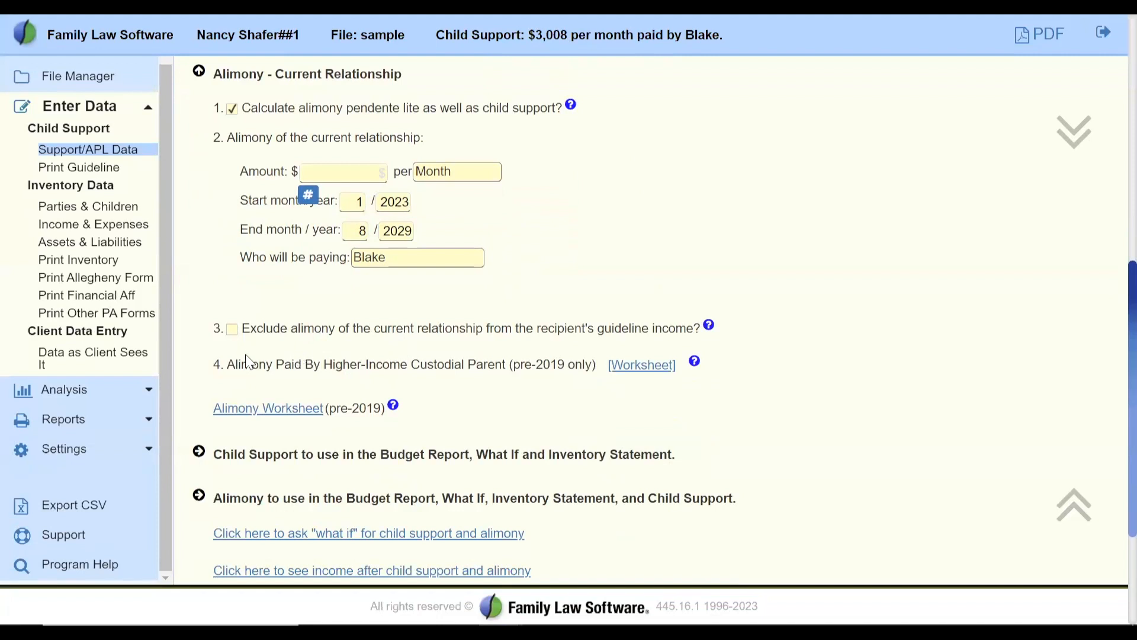
{"action": "left_click_drag", "start_coordinate": [235, 364], "coordinate": [589, 372]}
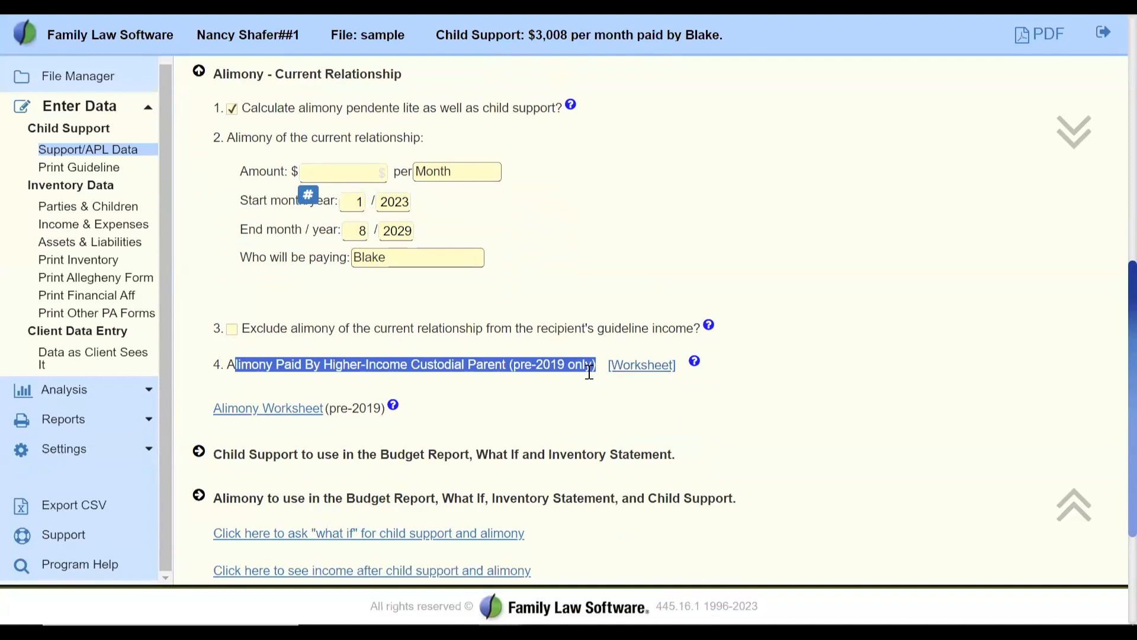
{"action": "left_click", "coordinate": [642, 365]}
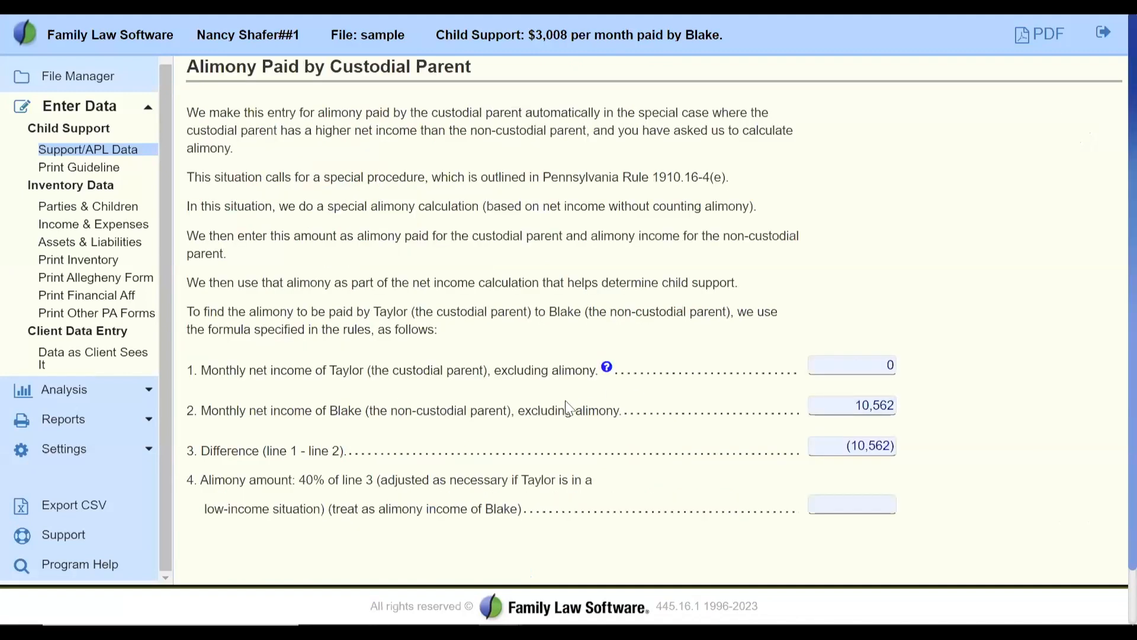
{"action": "key", "text": "alt+Left"}
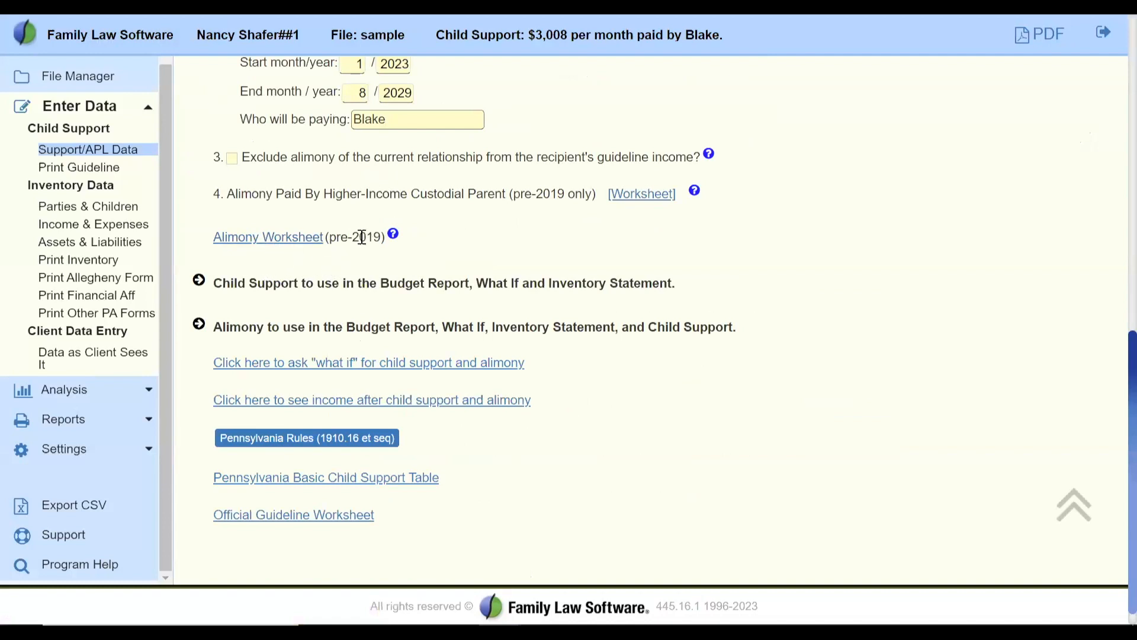
{"action": "double_click", "coordinate": [354, 237]}
{"action": "left_click", "coordinate": [544, 113]}
{"action": "scroll", "coordinate": [544, 117], "scroll_direction": "up", "scroll_amount": 2}
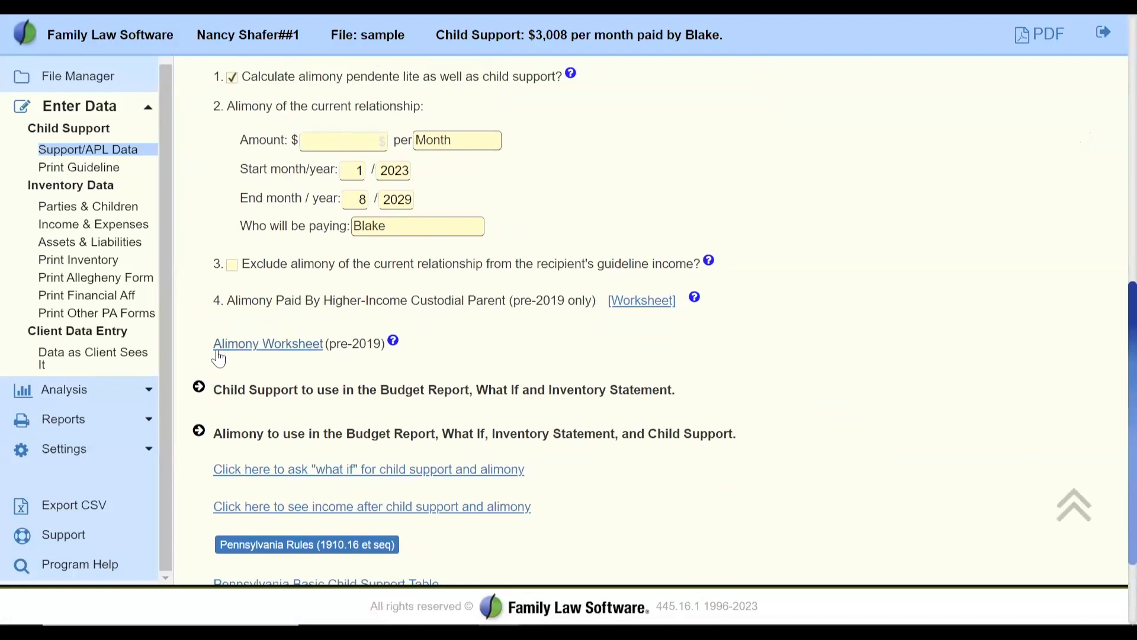
Expand the group for child support used in the Budget Report, What If and Inventory Statement, and review its calculated monthly amount.
{"action": "left_click", "coordinate": [199, 390]}
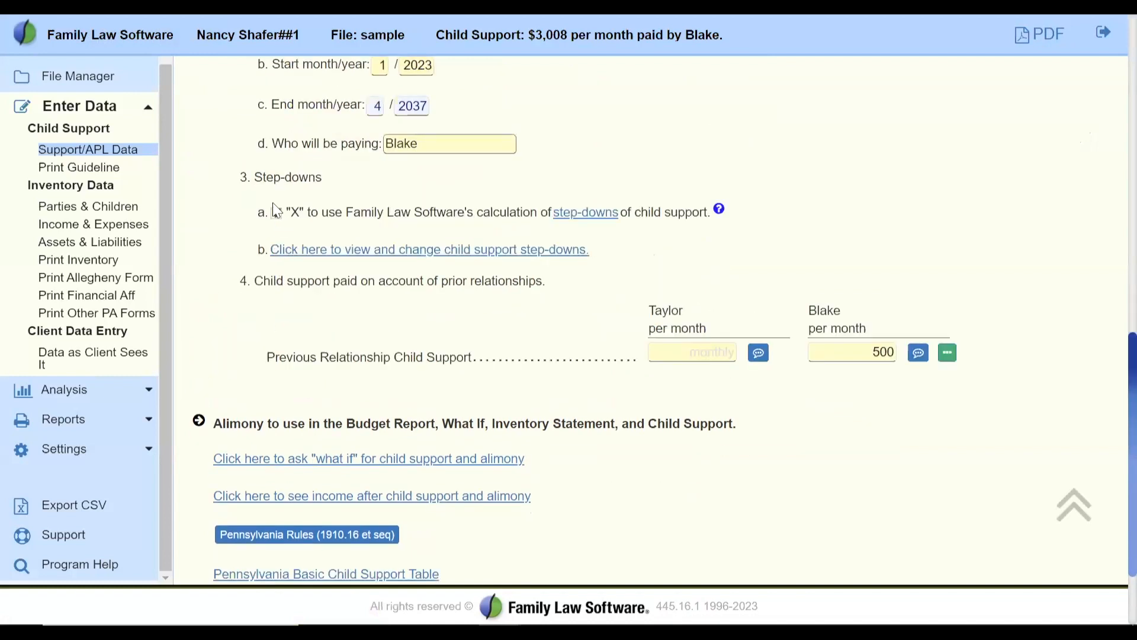
{"action": "scroll", "coordinate": [197, 221], "scroll_direction": "up", "scroll_amount": 4}
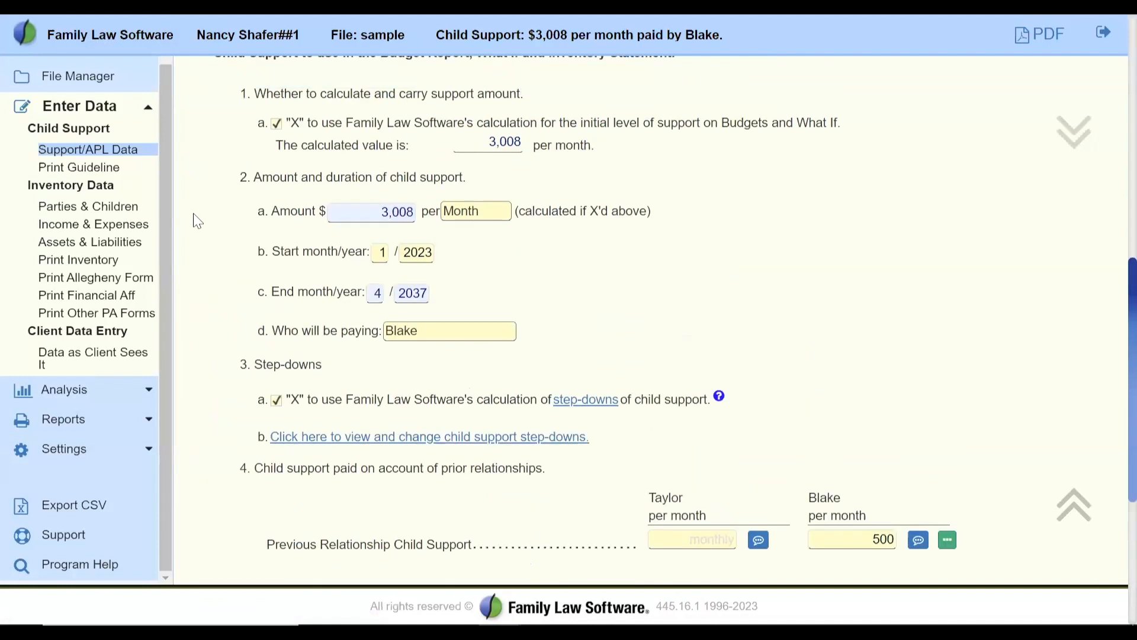
{"action": "left_click_drag", "start_coordinate": [311, 185], "coordinate": [805, 203]}
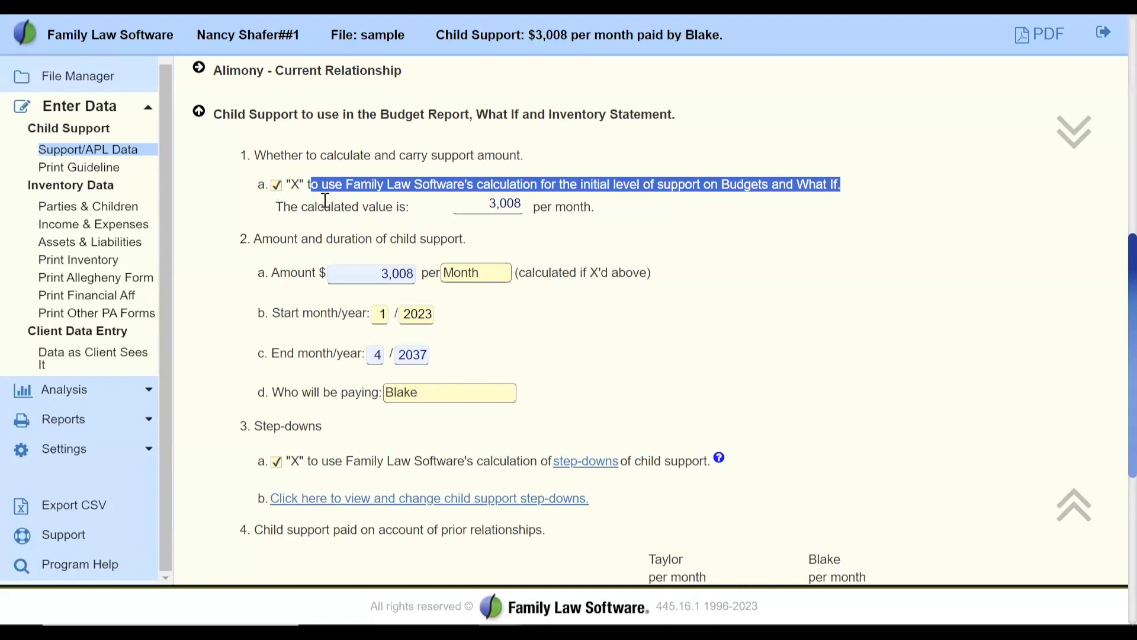
{"action": "left_click", "coordinate": [348, 277]}
{"action": "left_click_drag", "start_coordinate": [354, 277], "coordinate": [435, 271]}
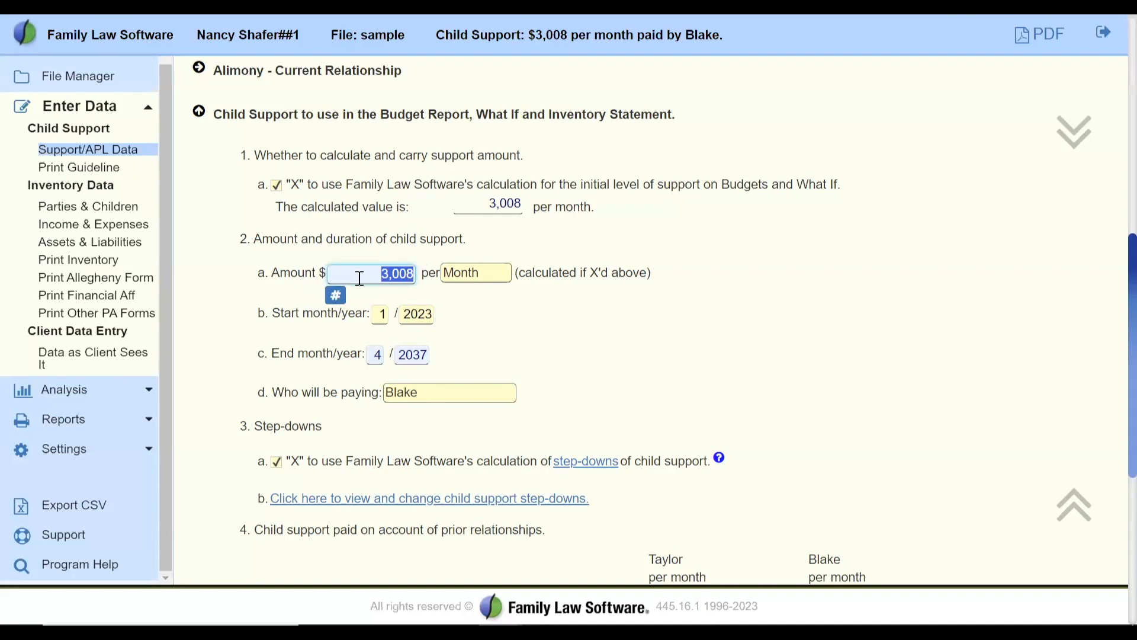
Turn off the software's calculation for the initial support level and set the child support amount to 2,500 per month.
{"action": "left_click", "coordinate": [277, 197]}
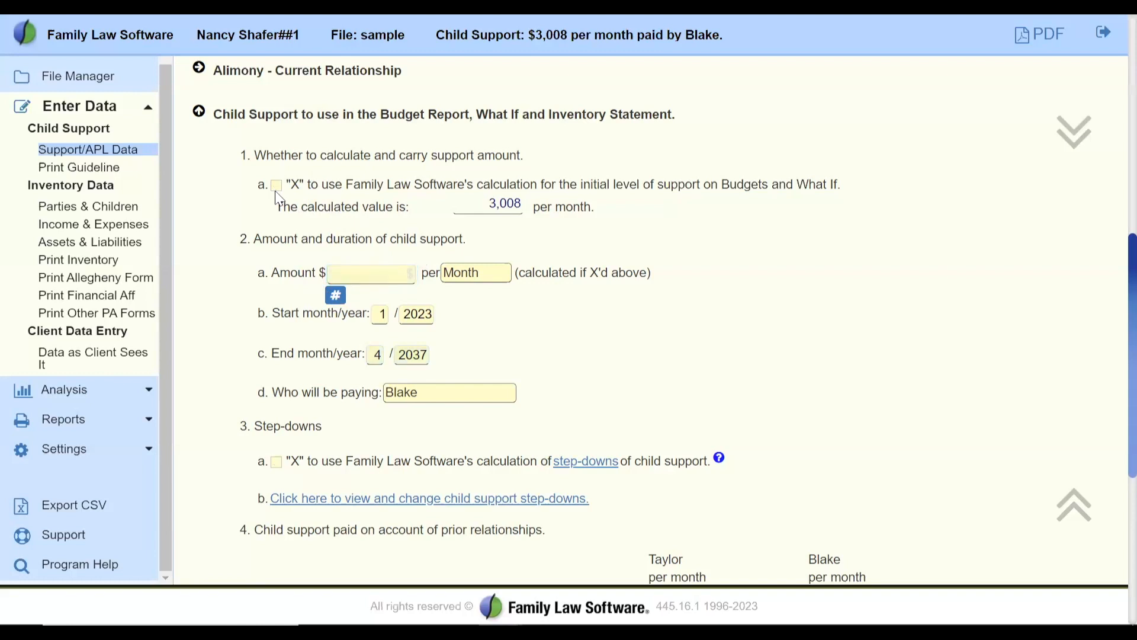
{"action": "left_click", "coordinate": [382, 276]}
{"action": "key", "text": "Tab"}
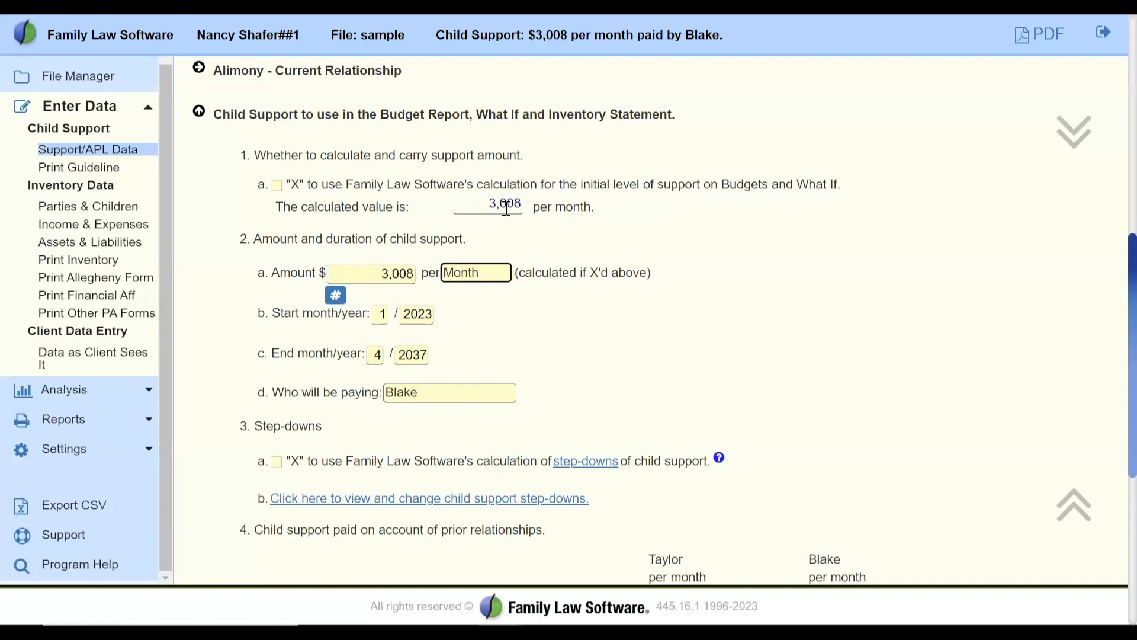
{"action": "left_click_drag", "start_coordinate": [495, 206], "coordinate": [533, 205]}
{"action": "left_click_drag", "start_coordinate": [381, 273], "coordinate": [468, 273]}
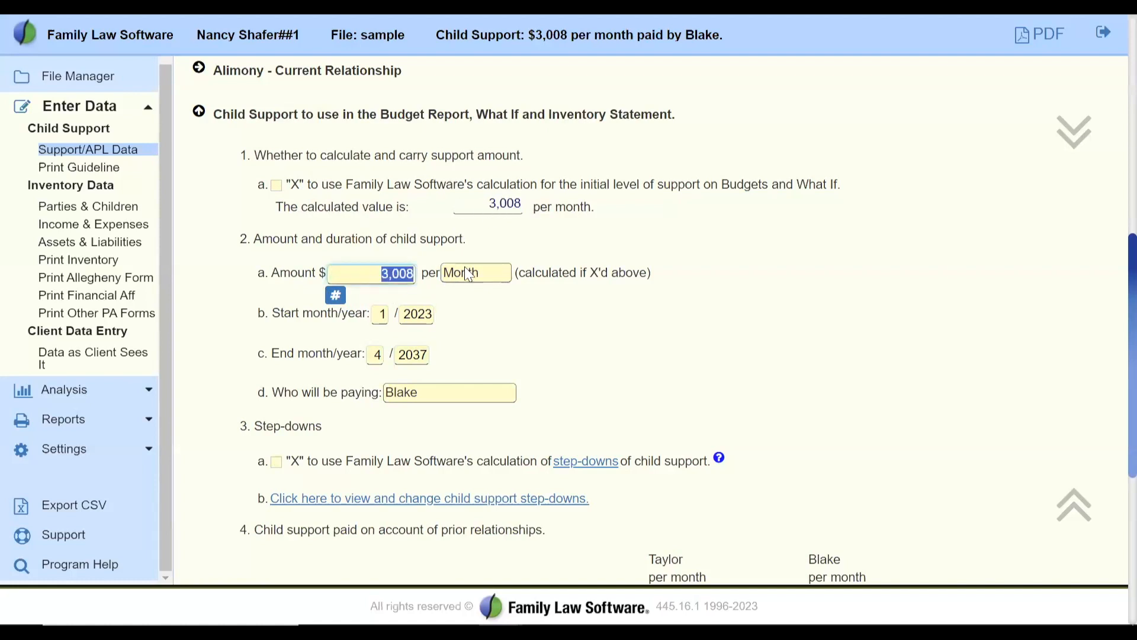
{"action": "type", "text": "2500"}
{"action": "key", "text": "Tab"}
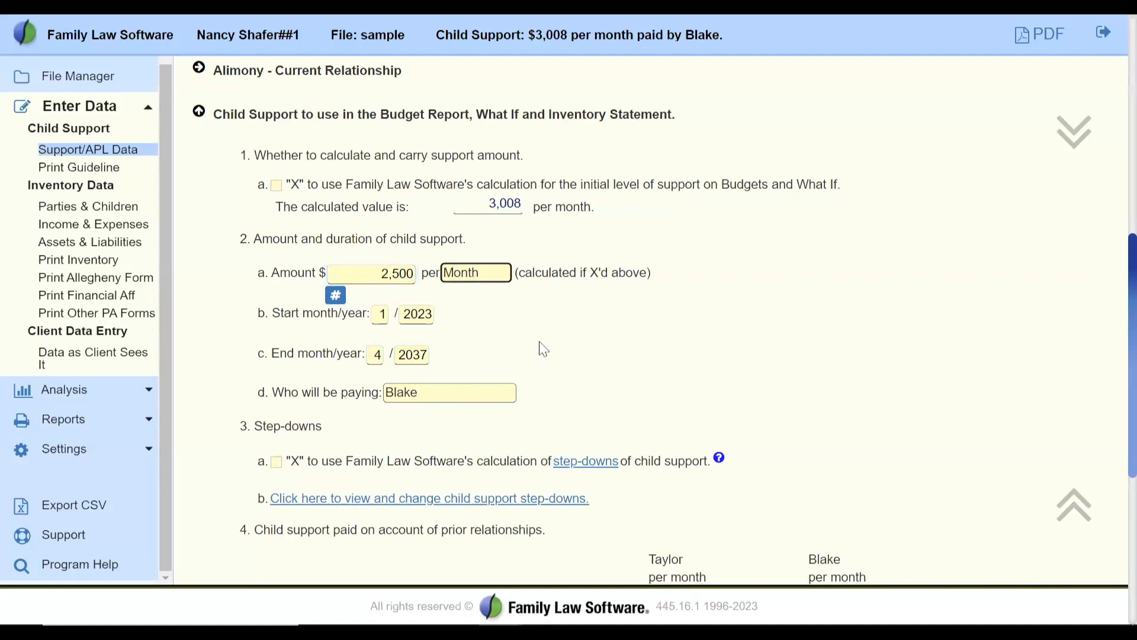
Change the manually entered child support amount to 3,500 per month.
{"action": "left_click", "coordinate": [370, 276]}
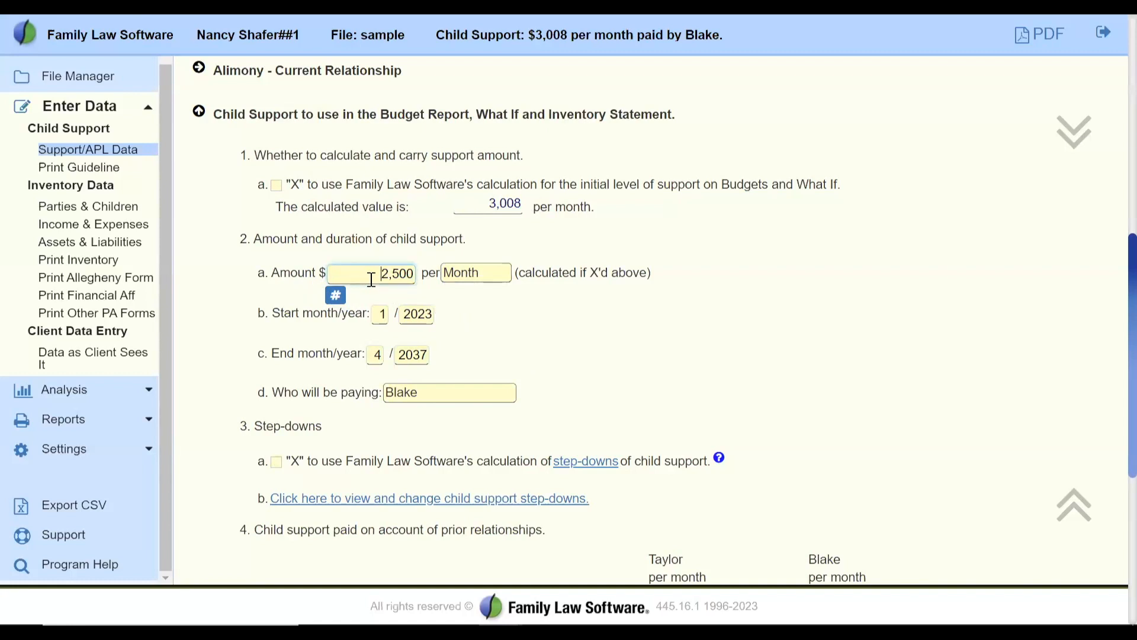
{"action": "left_click_drag", "start_coordinate": [380, 275], "coordinate": [387, 275]}
{"action": "type", "text": "3"}
{"action": "key", "text": "Tab"}
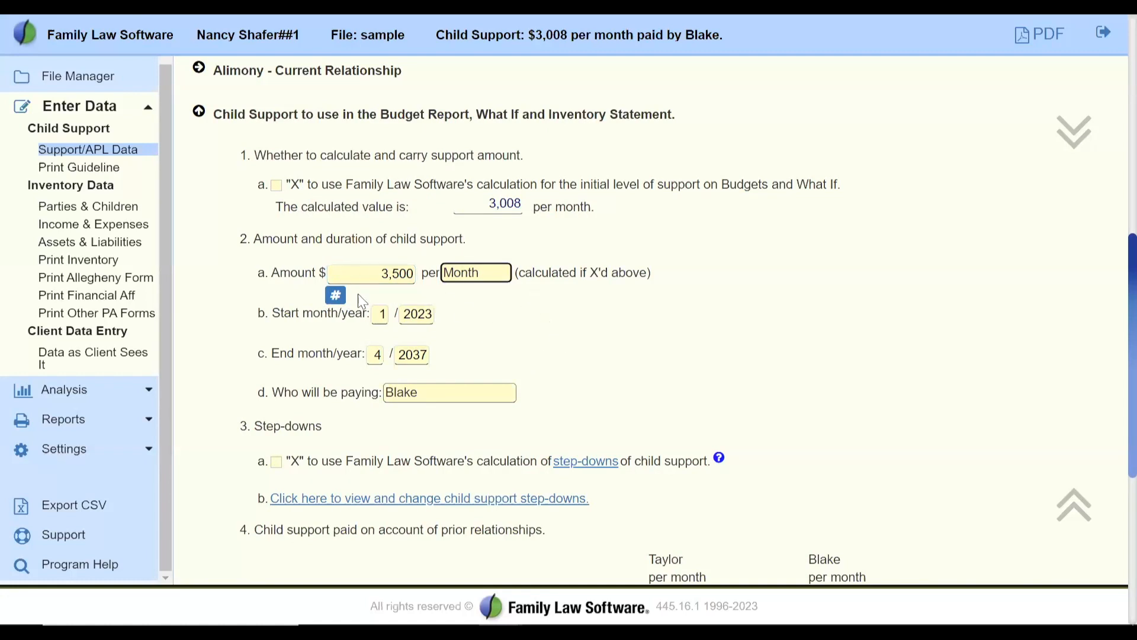
Turn the software's calculation back on for both the initial child support level and the child support step-downs.
{"action": "left_click", "coordinate": [279, 188]}
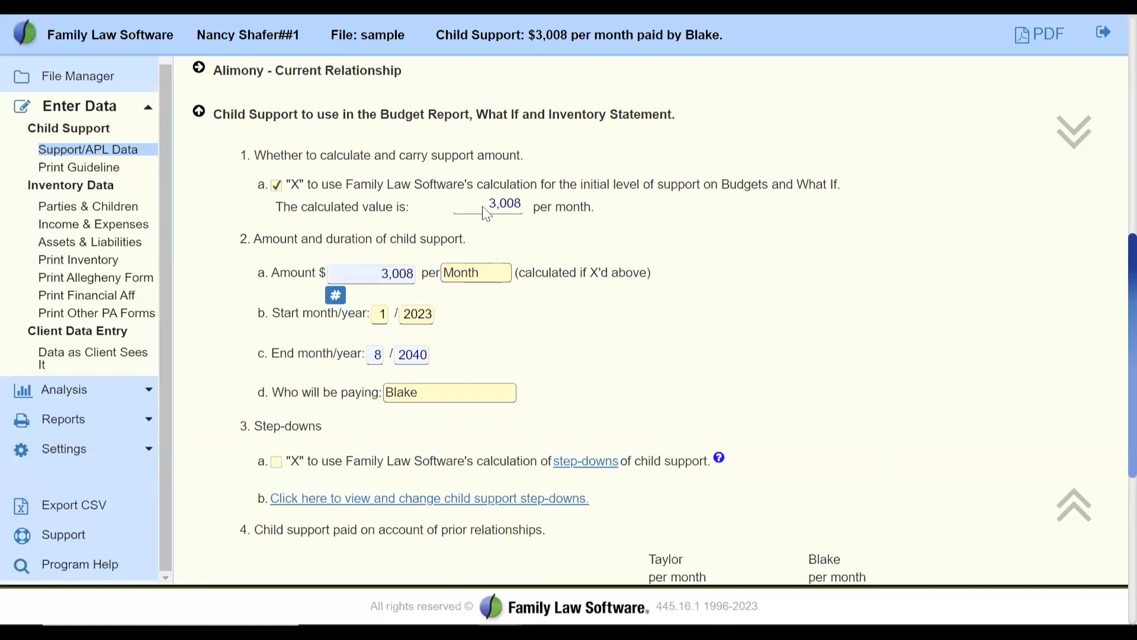
{"action": "left_click_drag", "start_coordinate": [482, 205], "coordinate": [543, 204]}
{"action": "left_click", "coordinate": [224, 372]}
{"action": "scroll", "coordinate": [224, 372], "scroll_direction": "down", "scroll_amount": 4}
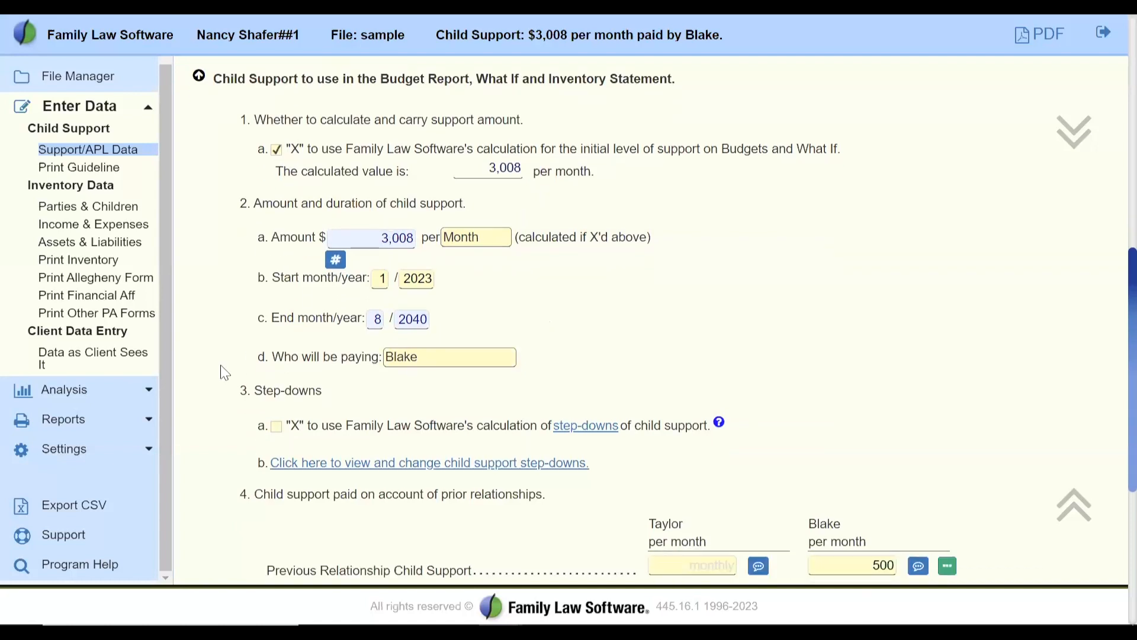
{"action": "left_click_drag", "start_coordinate": [368, 218], "coordinate": [695, 210]}
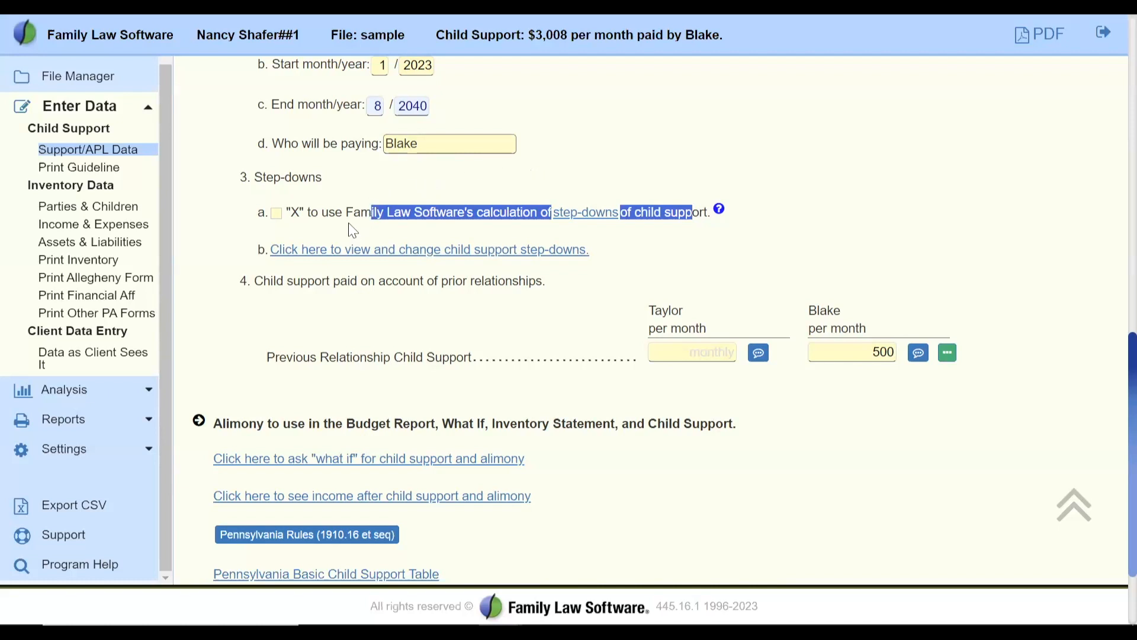
{"action": "left_click", "coordinate": [277, 213]}
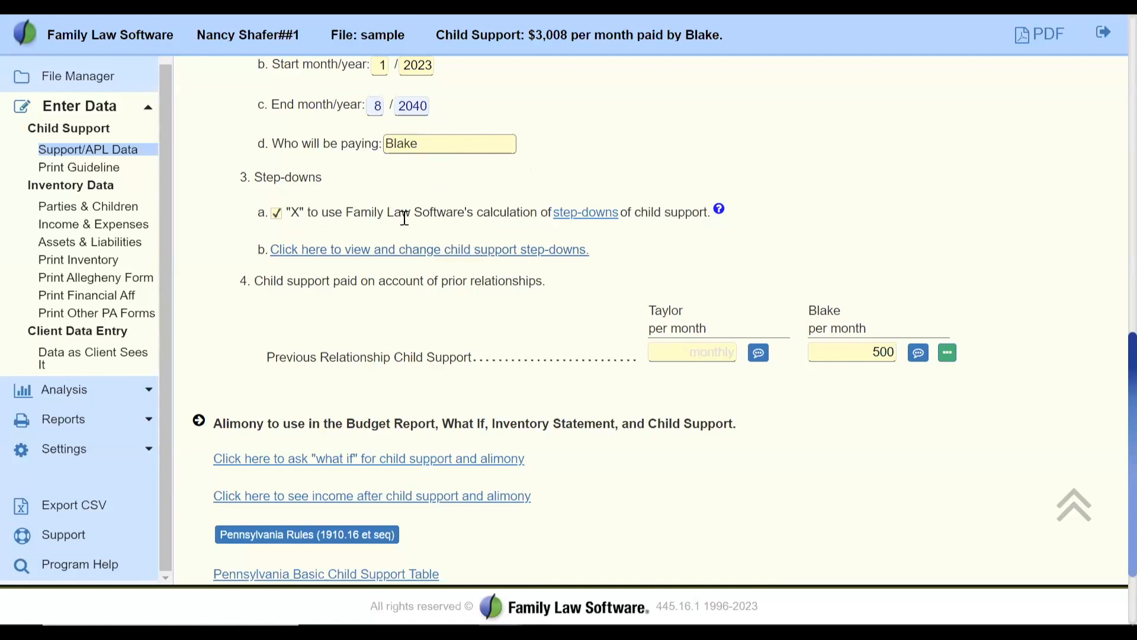
Open the child support step-downs, review the support tiers, and switch the modification calculation to setting the child as deleted.
{"action": "left_click", "coordinate": [559, 251]}
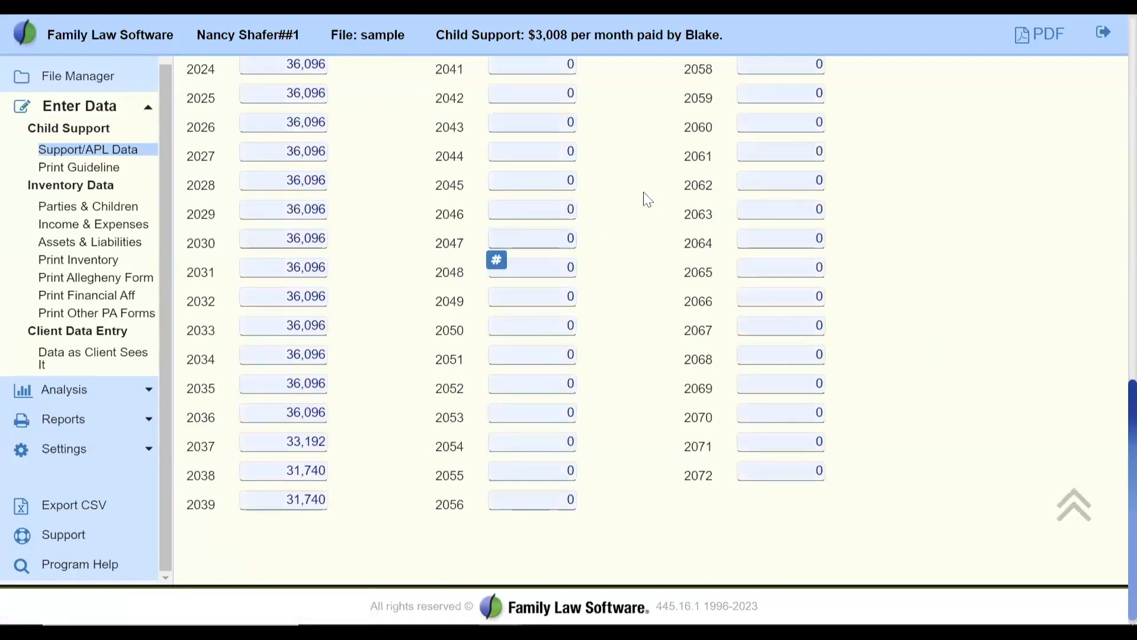
{"action": "scroll", "coordinate": [648, 200], "scroll_direction": "up", "scroll_amount": 9}
{"action": "scroll", "coordinate": [647, 199], "scroll_direction": "up", "scroll_amount": 7}
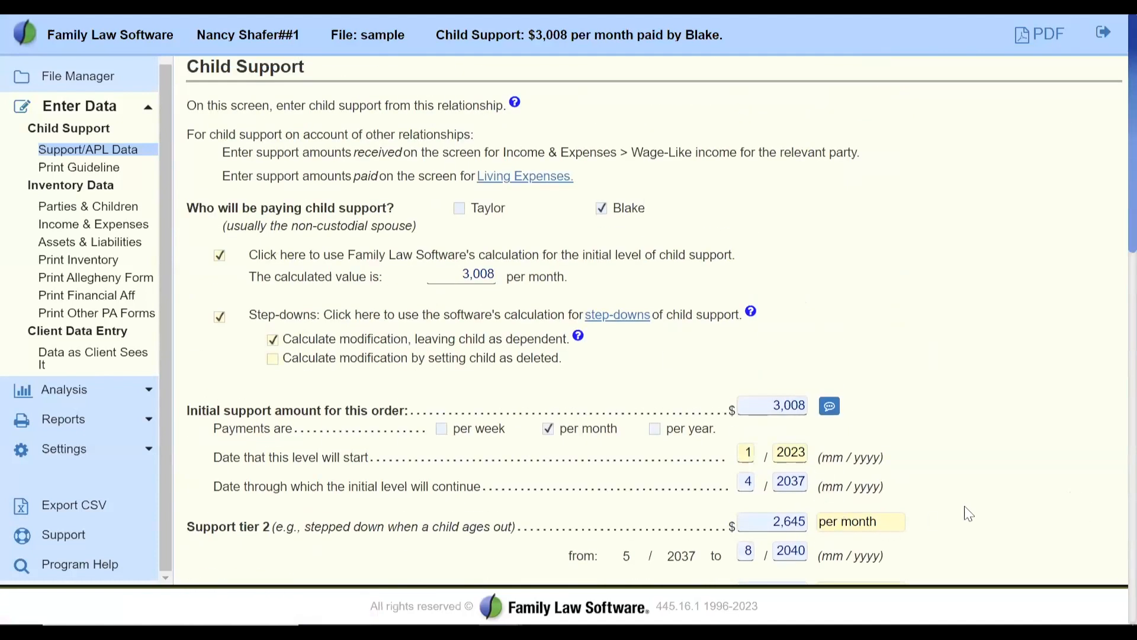
{"action": "scroll", "coordinate": [965, 508], "scroll_direction": "down", "scroll_amount": 2}
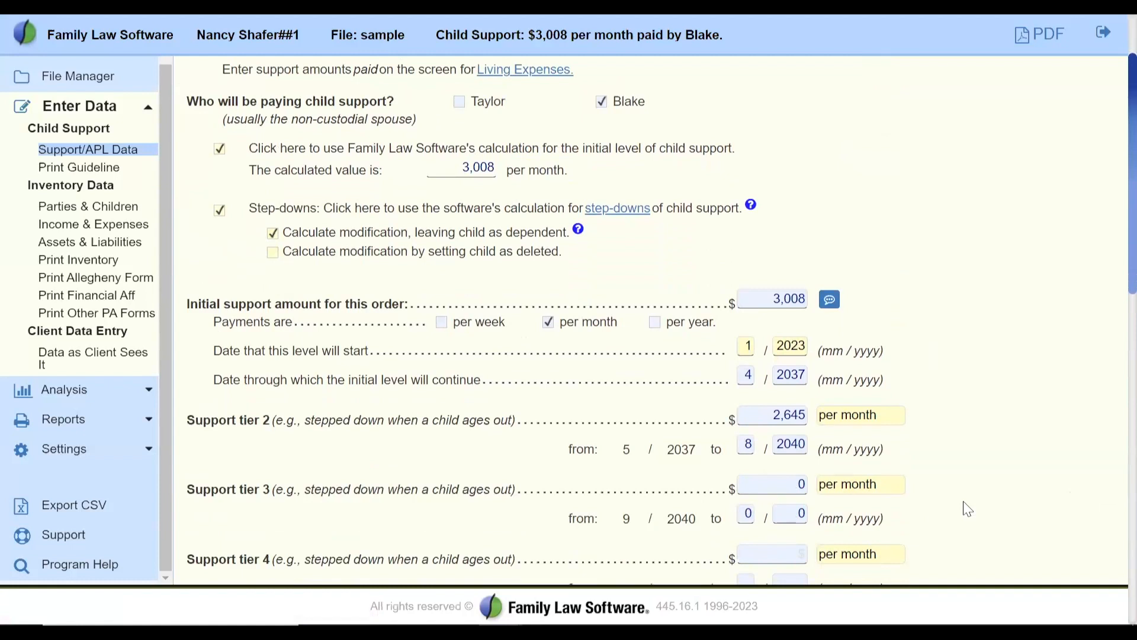
{"action": "scroll", "coordinate": [968, 508], "scroll_direction": "down", "scroll_amount": 1}
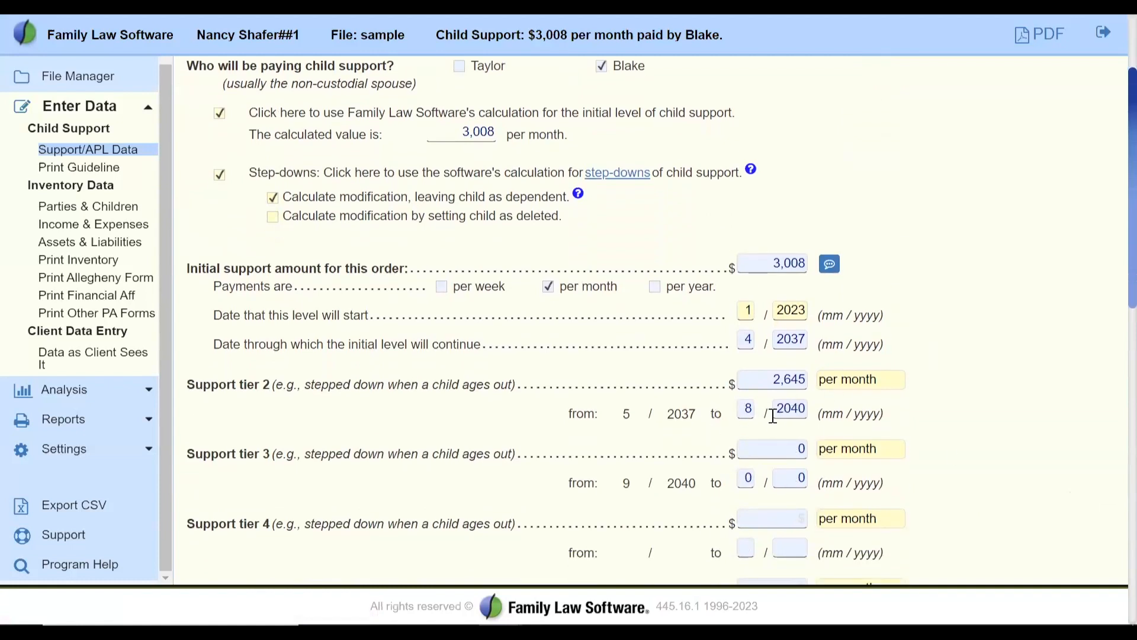
{"action": "left_click", "coordinate": [774, 375]}
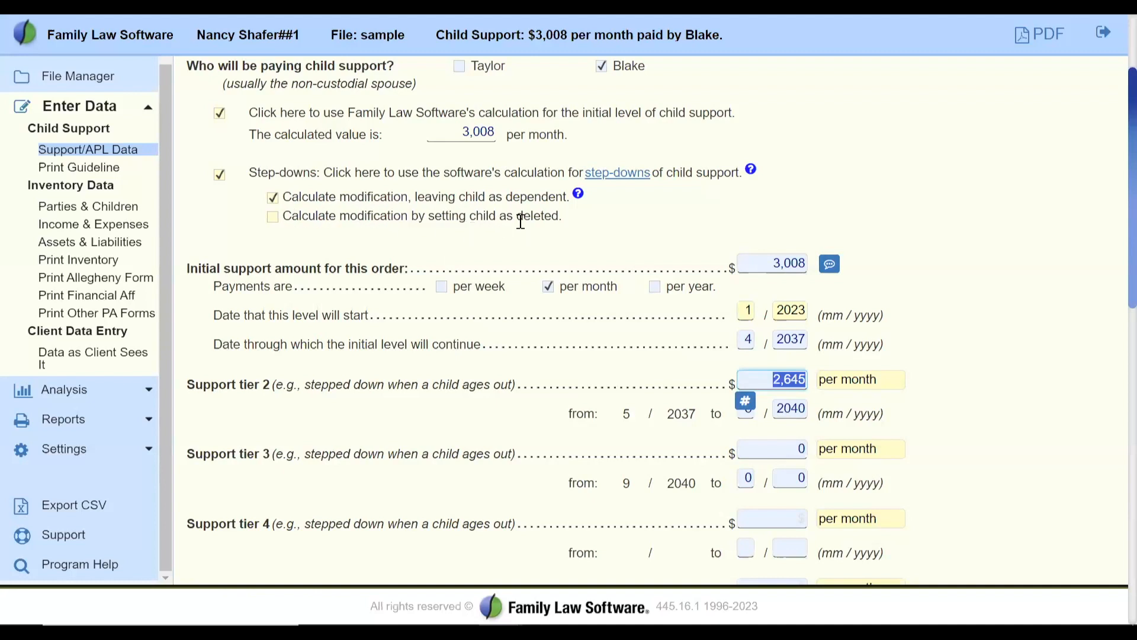
{"action": "left_click", "coordinate": [277, 218]}
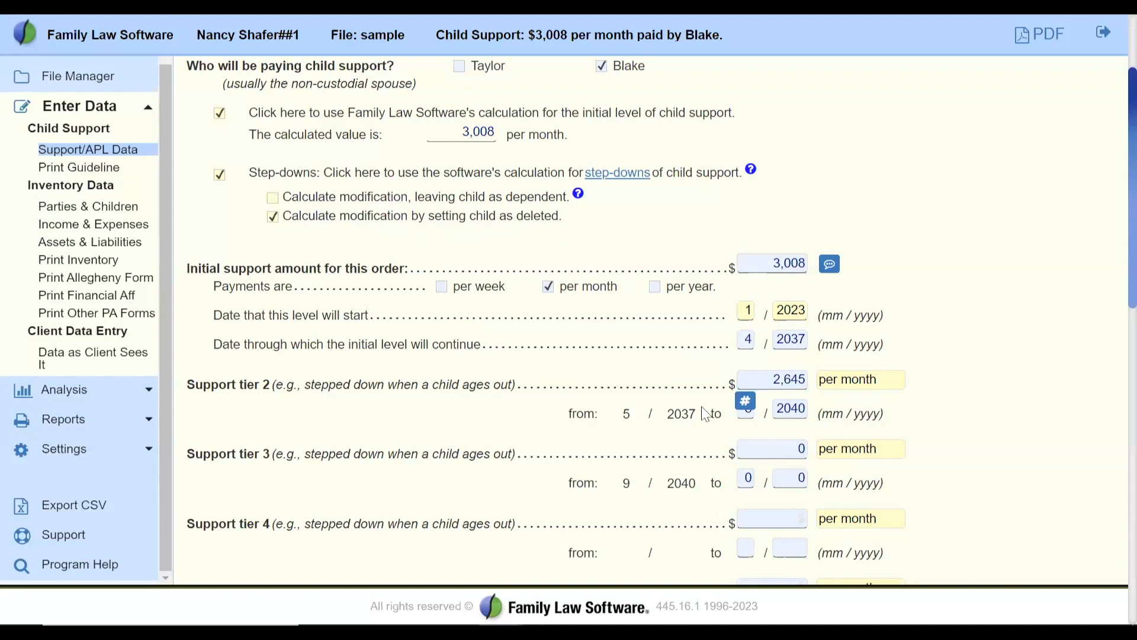
Read the help on the two modification approaches and set the modification calculation to leave the child as a dependent.
{"action": "left_click", "coordinate": [578, 195]}
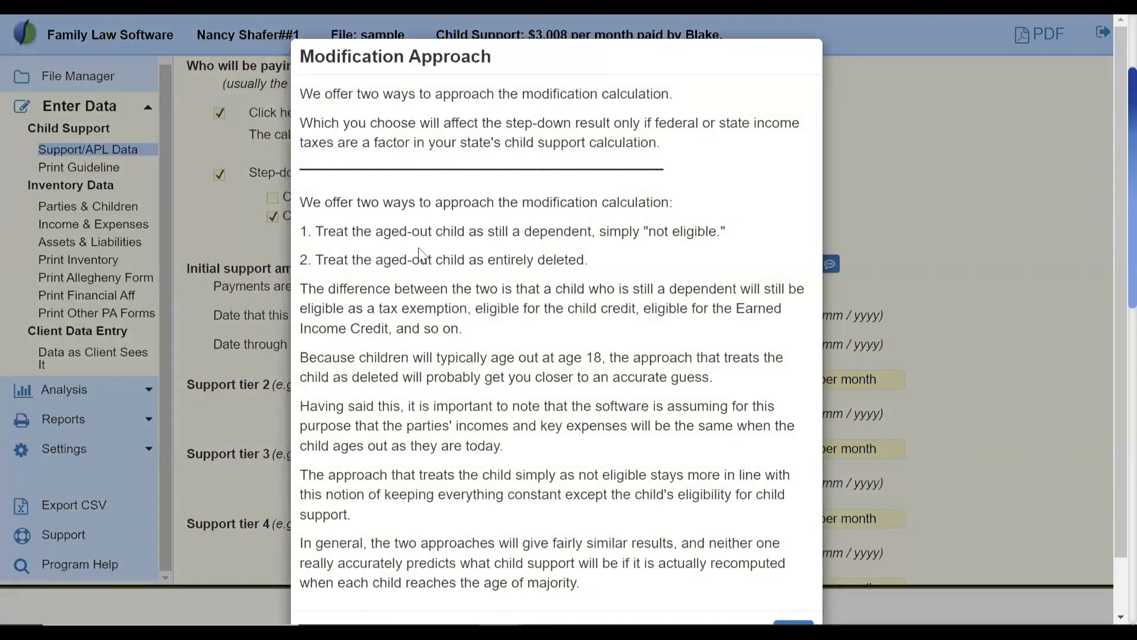
{"action": "left_click_drag", "start_coordinate": [364, 231], "coordinate": [495, 231]}
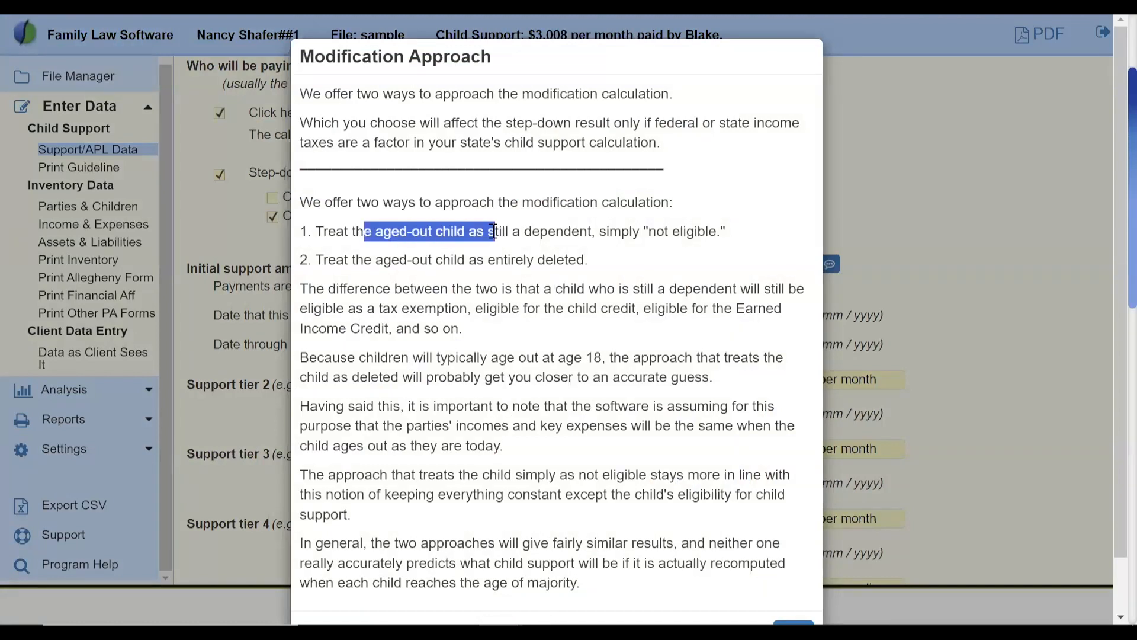
{"action": "left_click_drag", "start_coordinate": [364, 259], "coordinate": [610, 259]}
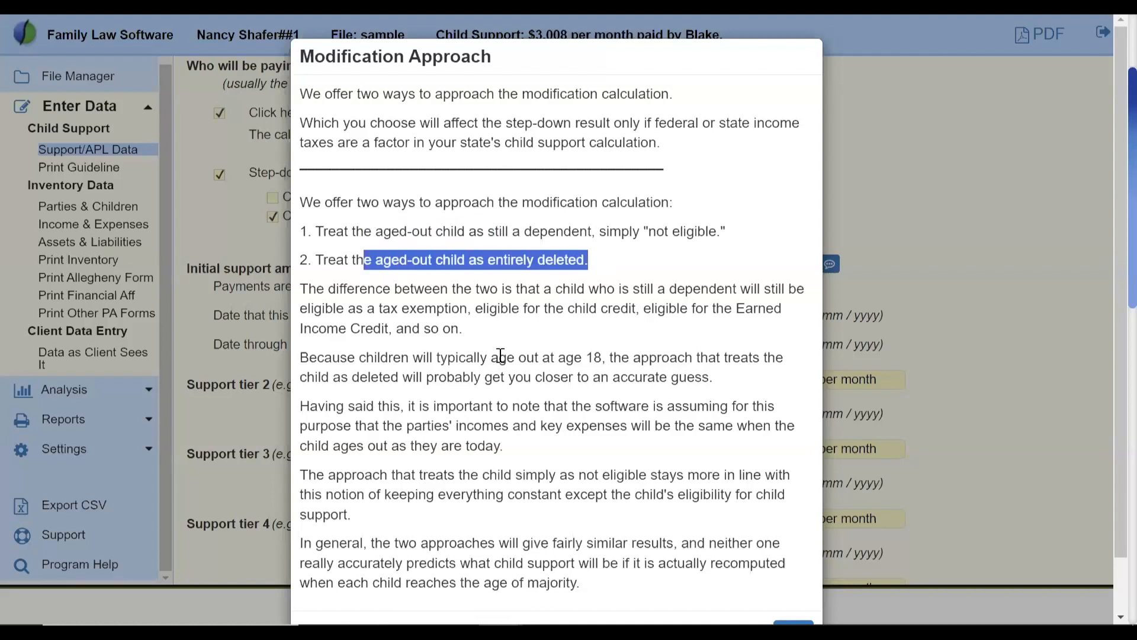
{"action": "left_click", "coordinate": [875, 140]}
{"action": "left_click", "coordinate": [157, 210]}
{"action": "left_click", "coordinate": [273, 199]}
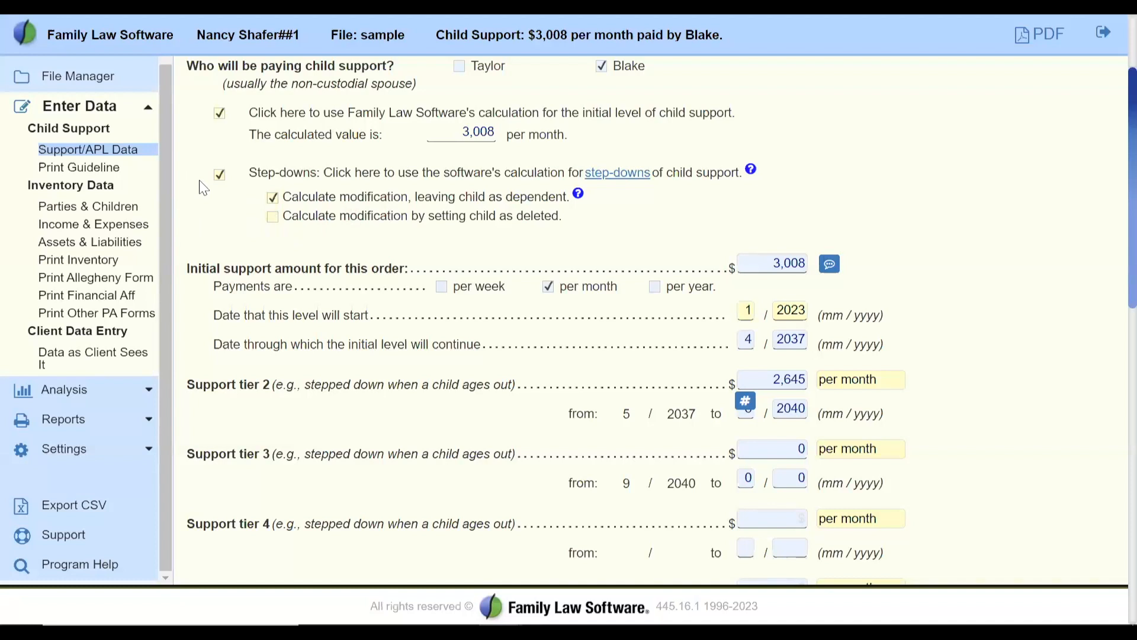
Return to the support data, collapse the budget child support section, and expand the section for alimony used in budgets and What If.
{"action": "scroll", "coordinate": [204, 188], "scroll_direction": "up", "scroll_amount": 3}
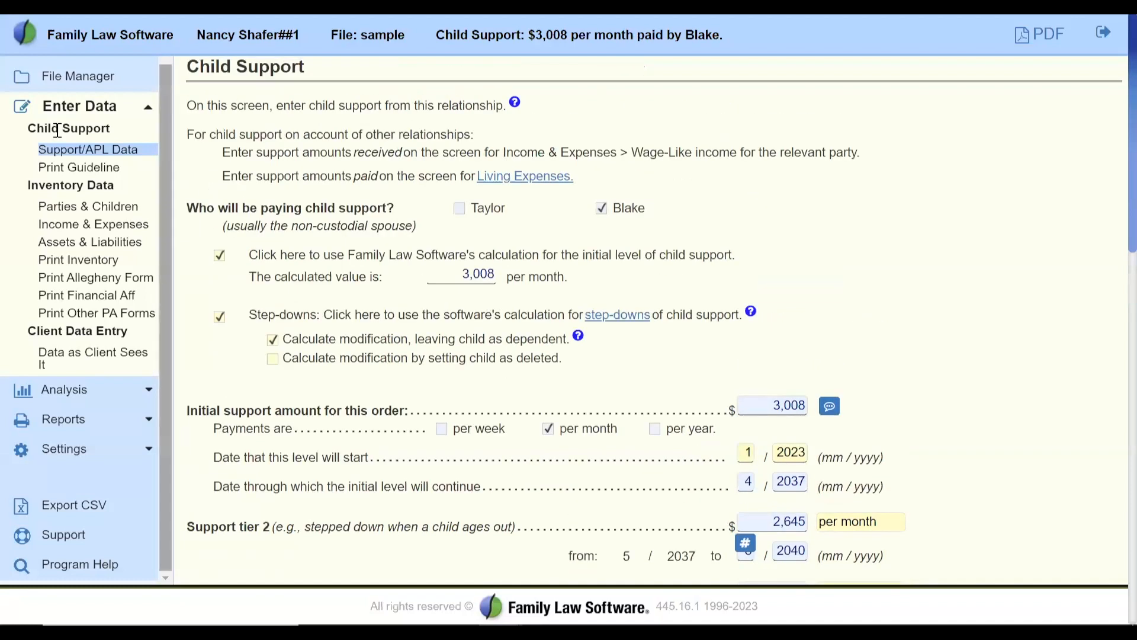
{"action": "key", "text": "alt+Left"}
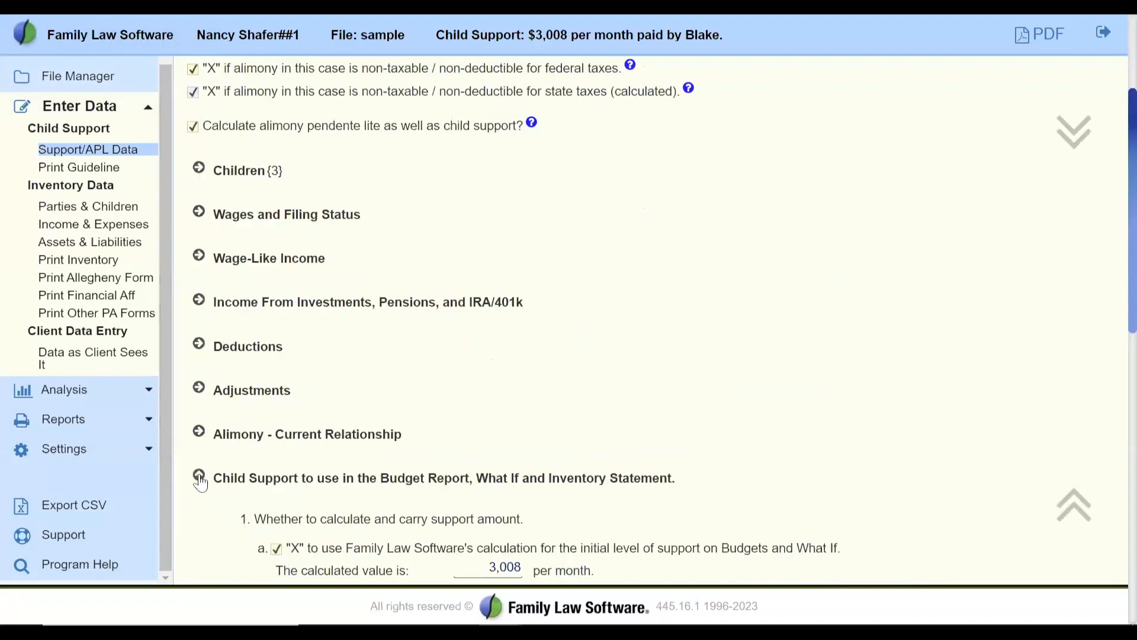
{"action": "left_click", "coordinate": [200, 475]}
{"action": "left_click_drag", "start_coordinate": [241, 324], "coordinate": [212, 324]}
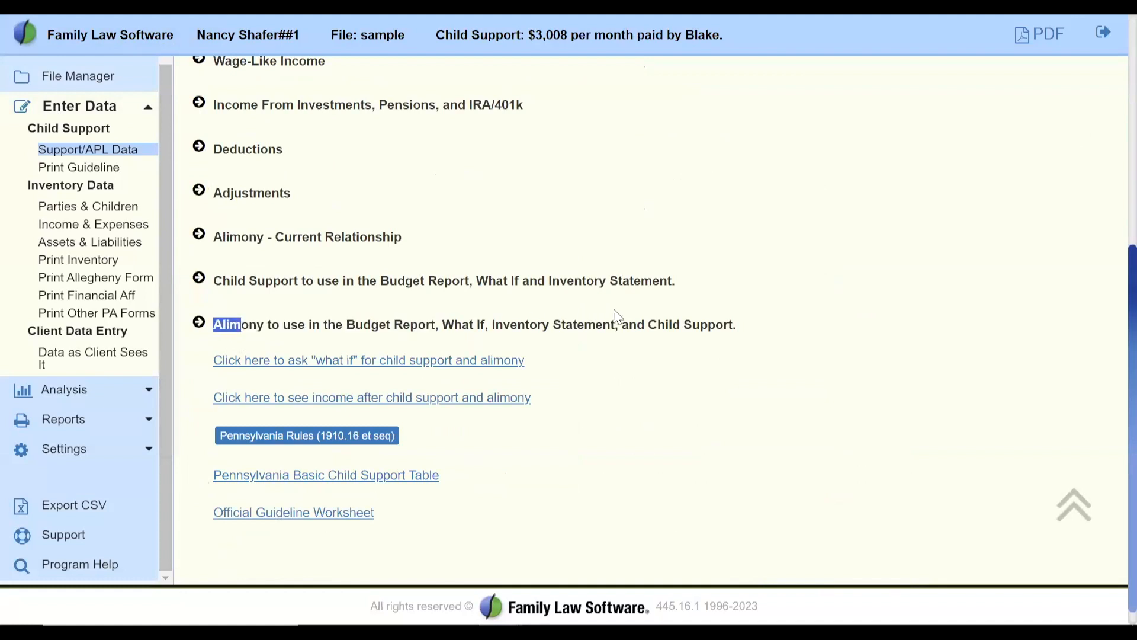
{"action": "left_click", "coordinate": [199, 322]}
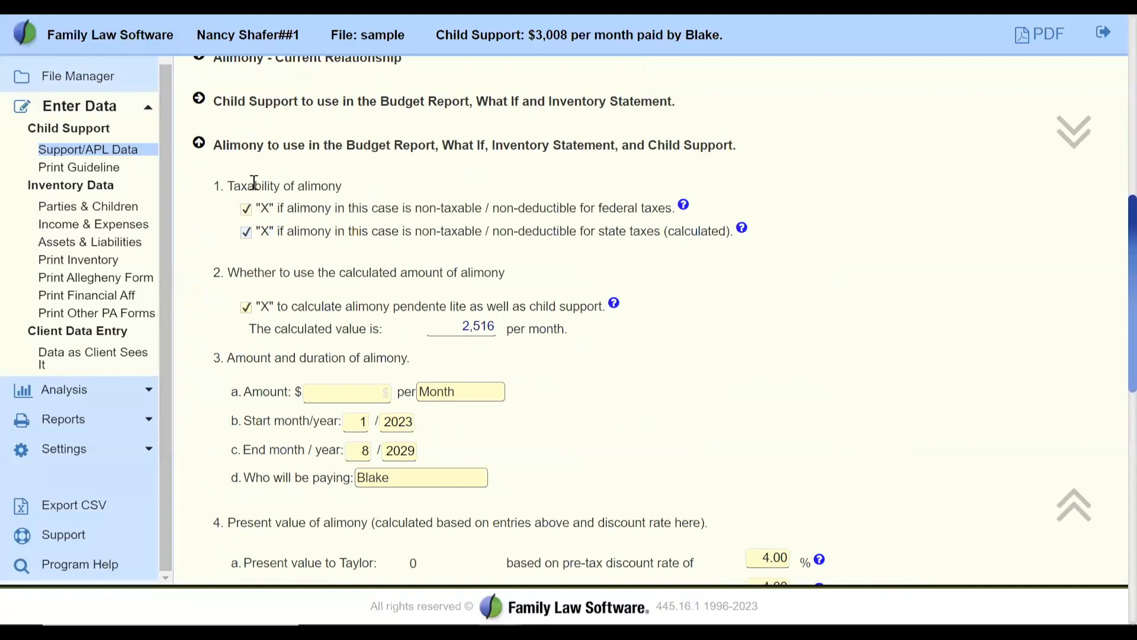
Review the taxability of alimony, the alimony pendente lite calculation option and its calculated monthly value.
{"action": "left_click_drag", "start_coordinate": [220, 185], "coordinate": [388, 190]}
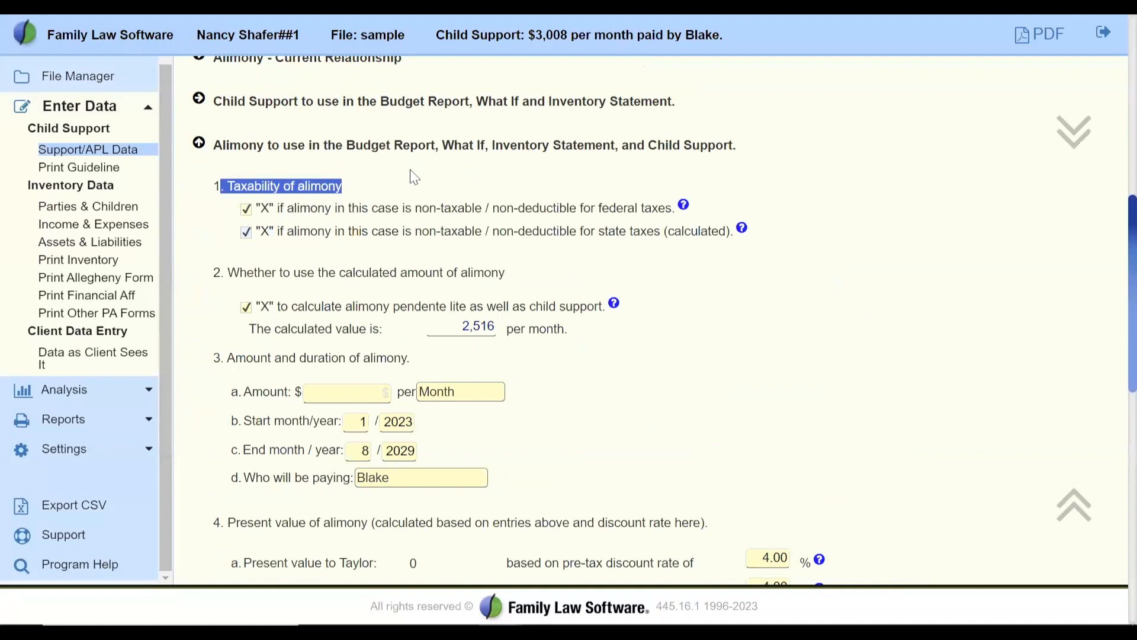
{"action": "left_click", "coordinate": [252, 274]}
{"action": "left_click_drag", "start_coordinate": [240, 274], "coordinate": [524, 284]}
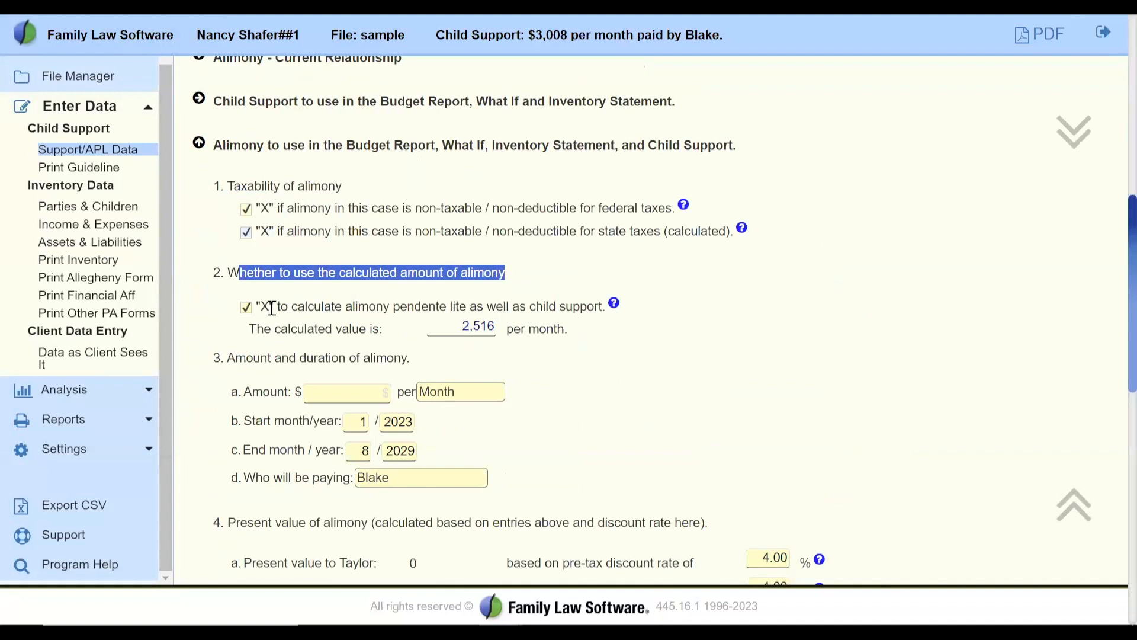
{"action": "left_click_drag", "start_coordinate": [270, 307], "coordinate": [597, 314]}
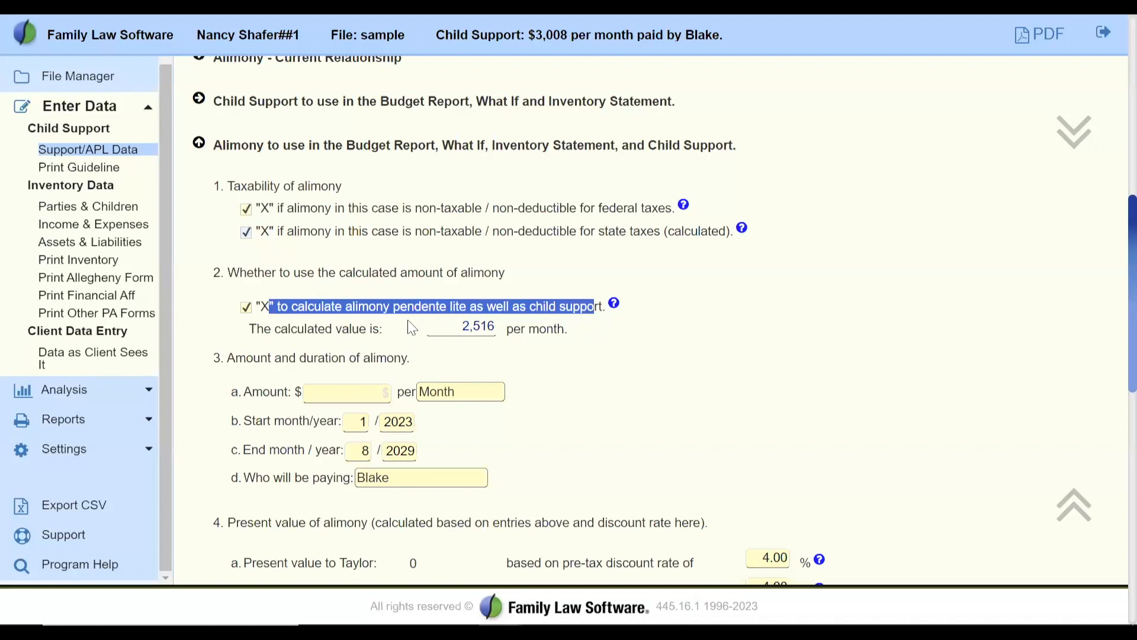
{"action": "left_click", "coordinate": [379, 326]}
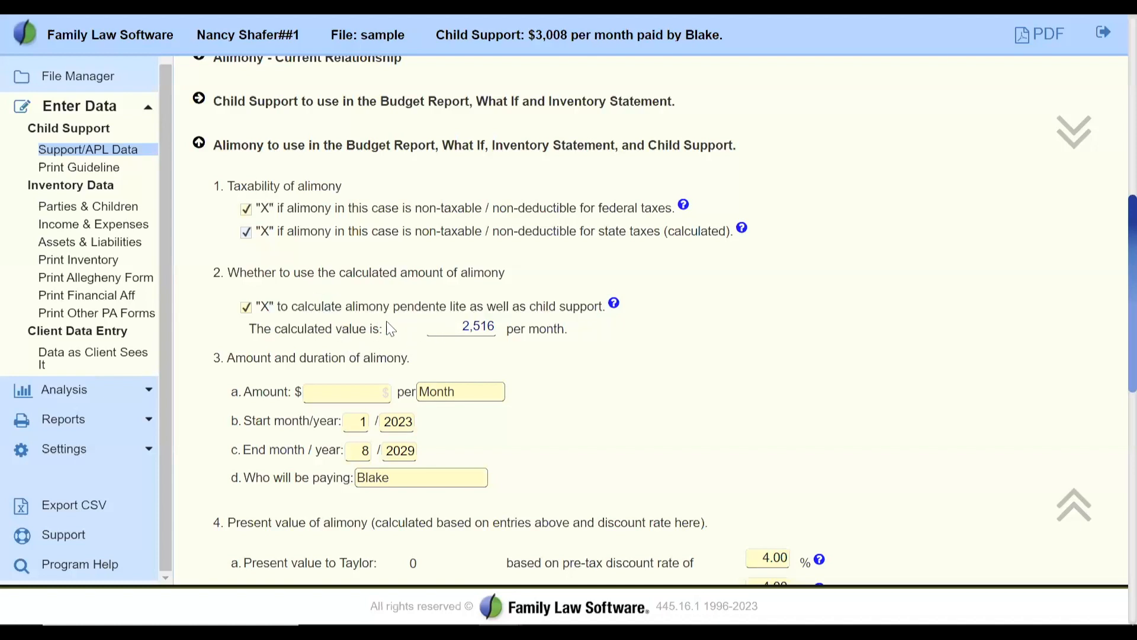
{"action": "left_click_drag", "start_coordinate": [462, 326], "coordinate": [506, 339]}
Set the alimony amount to 3,000 per month.
{"action": "left_click", "coordinate": [331, 391]}
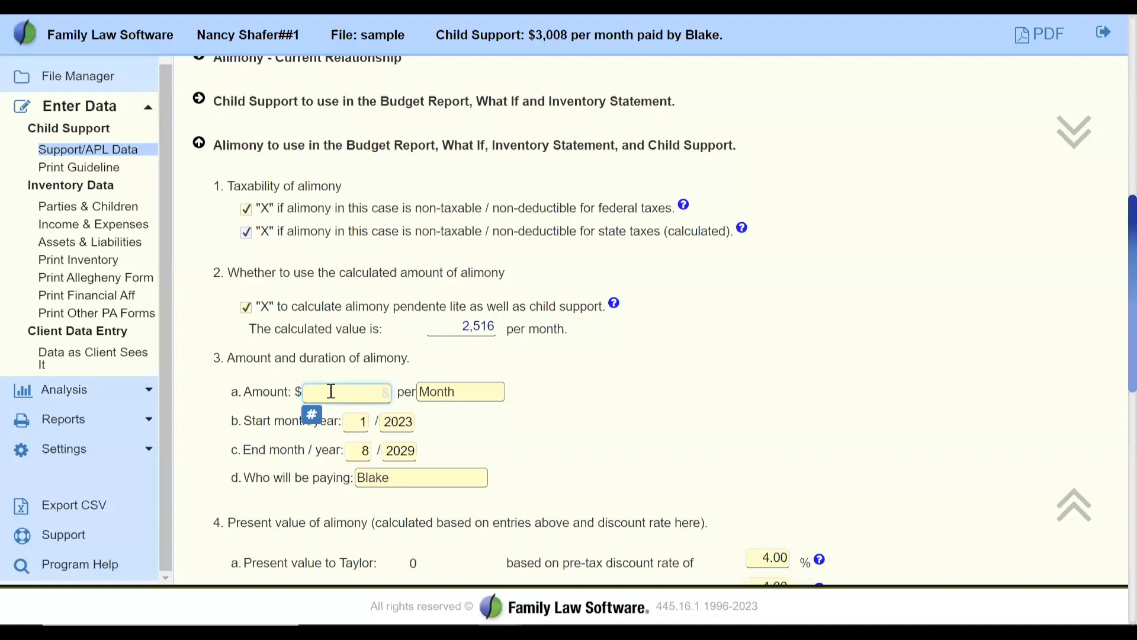
{"action": "type", "text": "3000"}
{"action": "key", "text": "Tab"}
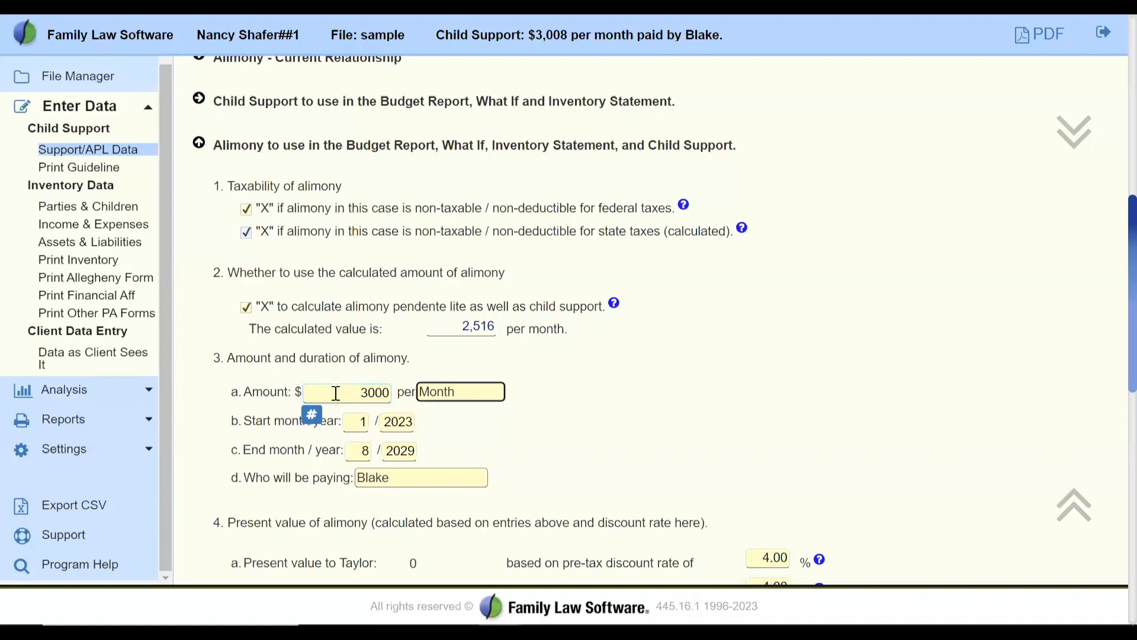
{"action": "left_click", "coordinate": [441, 434]}
Review the alimony duration and present value entries, and locate the alimony present value calculation among the analysis tools.
{"action": "scroll", "coordinate": [441, 435], "scroll_direction": "down", "scroll_amount": 3}
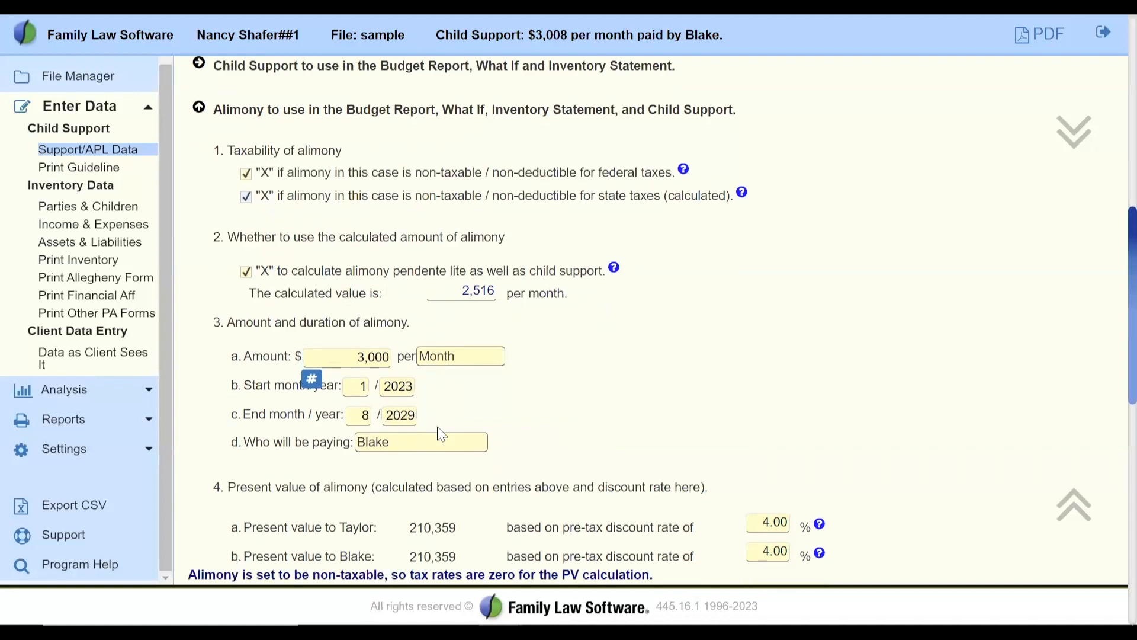
{"action": "scroll", "coordinate": [441, 434], "scroll_direction": "down", "scroll_amount": 6}
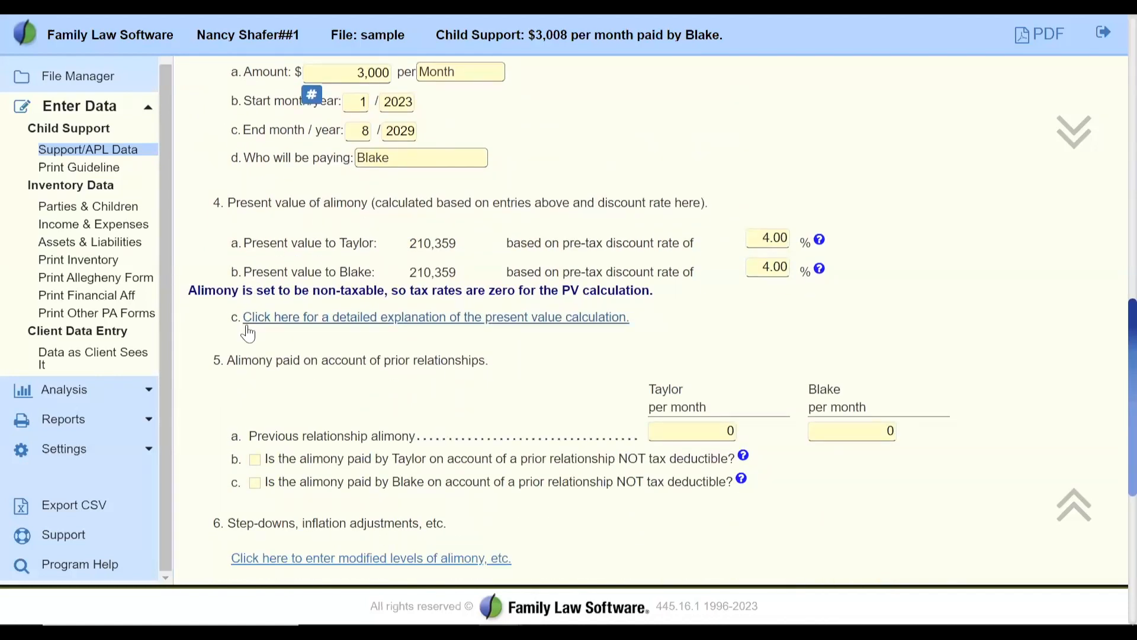
{"action": "left_click", "coordinate": [64, 393]}
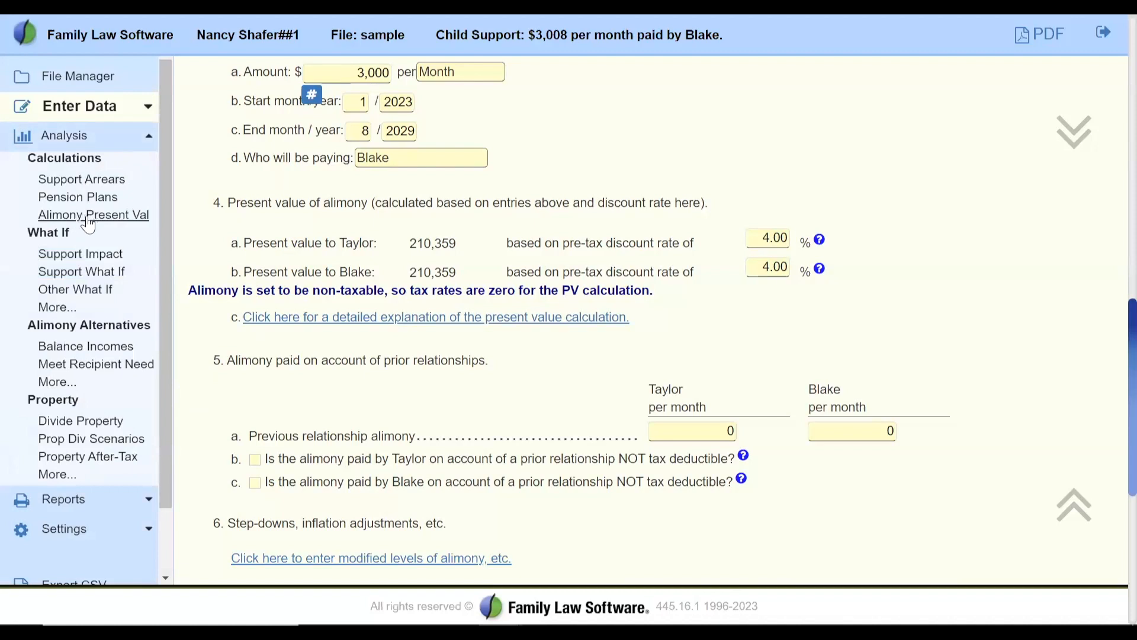
{"action": "left_click", "coordinate": [119, 112]}
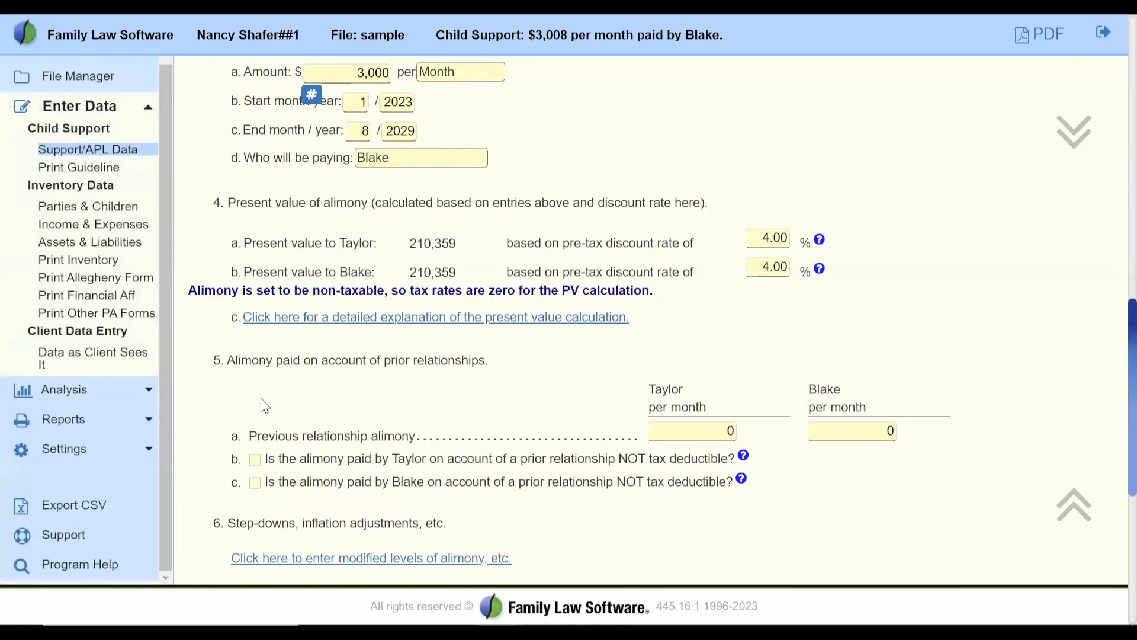
Enter 2,000 per month as the support payer's alimony on account of prior relationships.
{"action": "scroll", "coordinate": [265, 406], "scroll_direction": "down", "scroll_amount": 3}
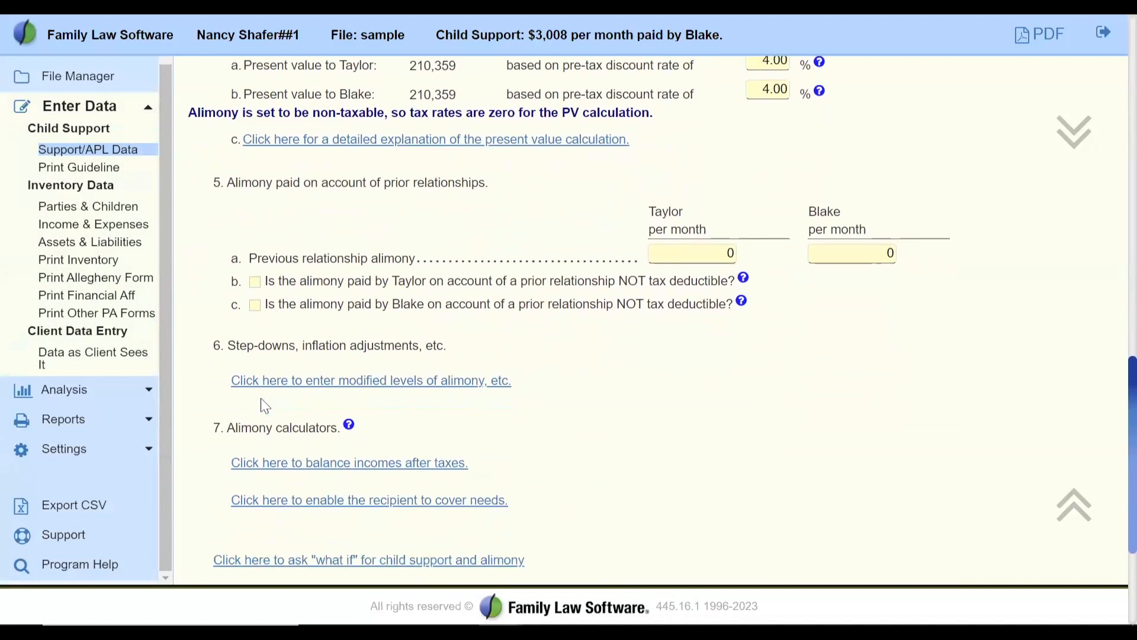
{"action": "scroll", "coordinate": [264, 402], "scroll_direction": "down", "scroll_amount": 1}
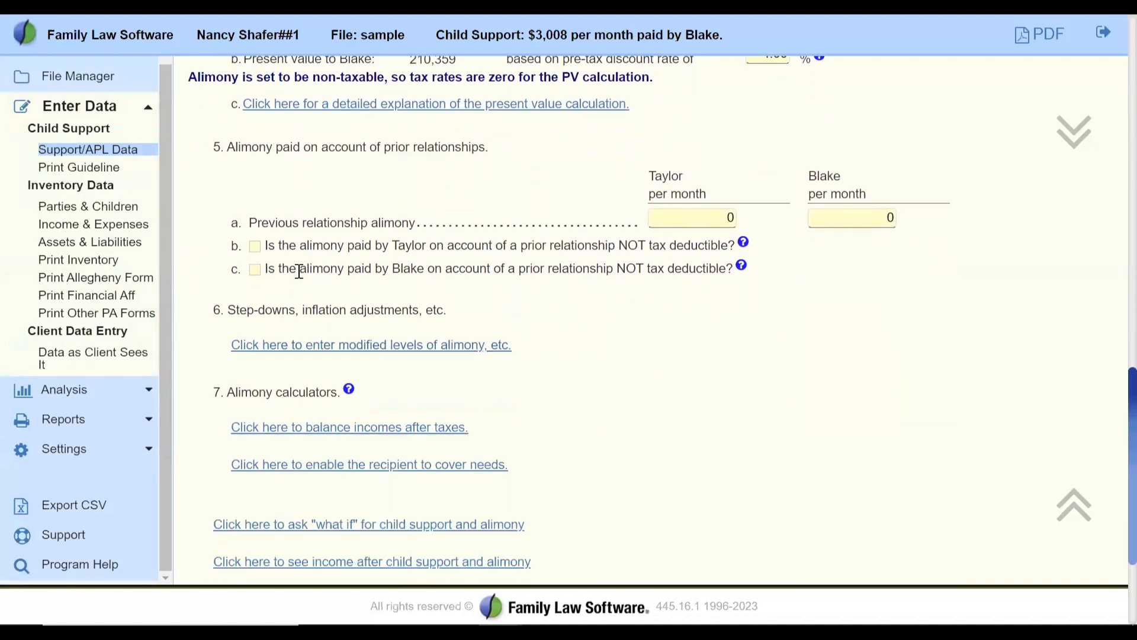
{"action": "left_click_drag", "start_coordinate": [231, 148], "coordinate": [505, 161]}
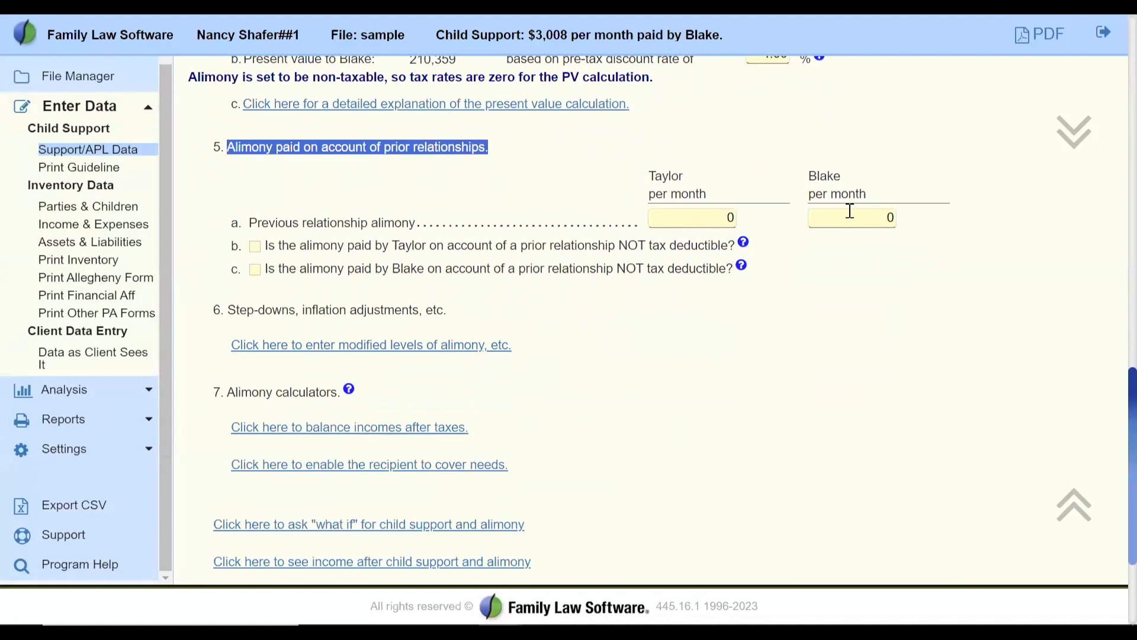
{"action": "left_click", "coordinate": [850, 211]}
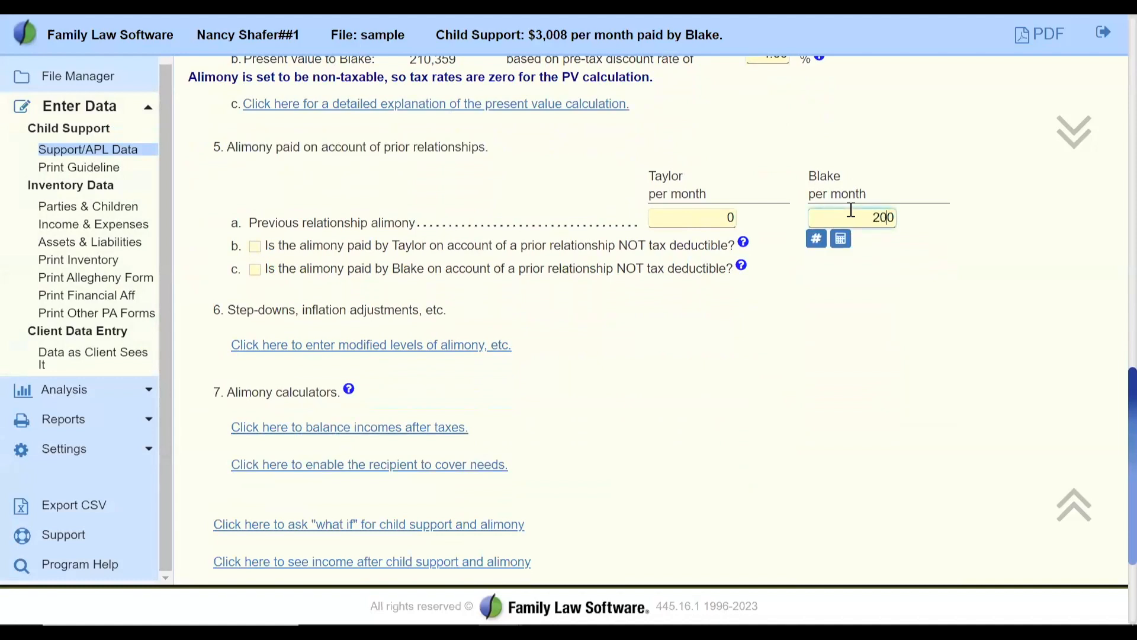
{"action": "type", "text": "2000"}
{"action": "key", "text": "Tab"}
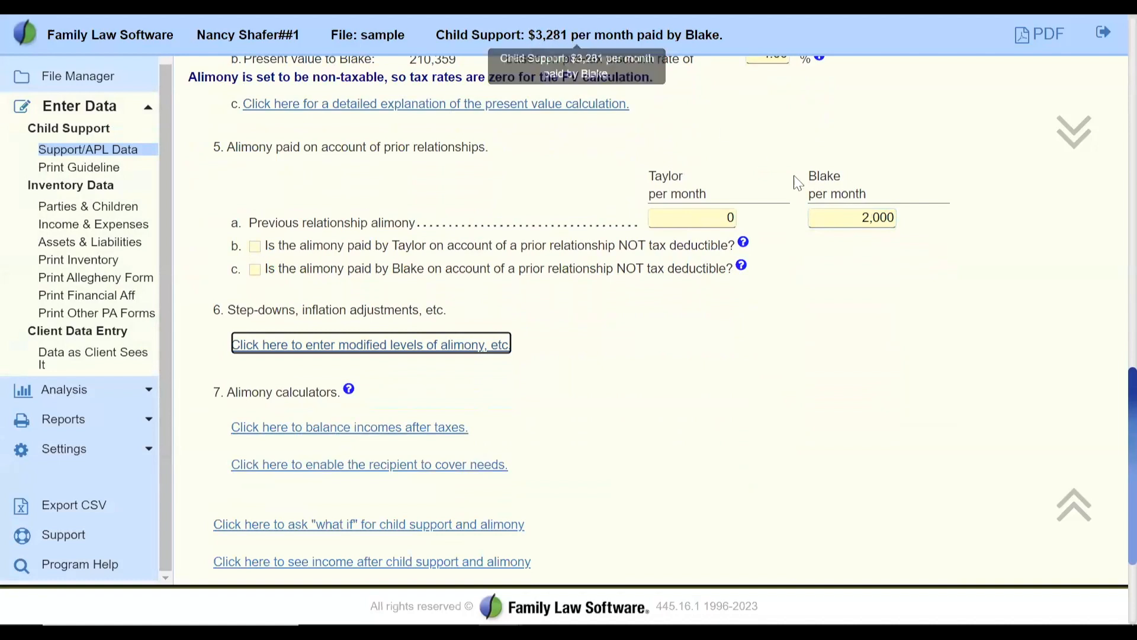
Clear the support payer's previous relationship alimony.
{"action": "left_click_drag", "start_coordinate": [836, 215], "coordinate": [942, 219]}
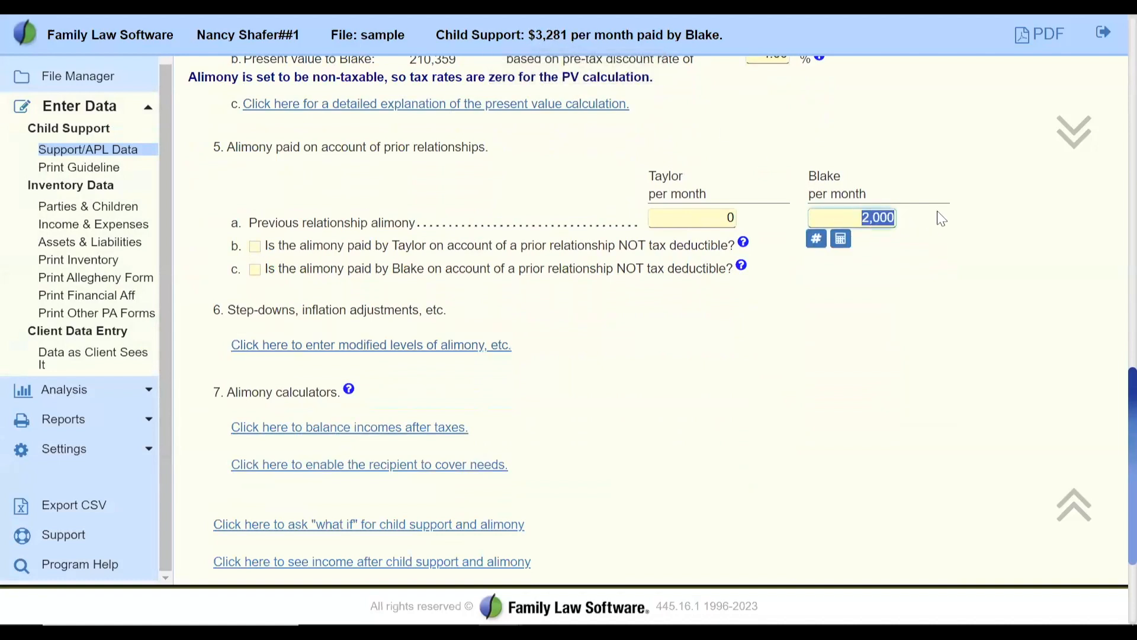
{"action": "key", "text": "BackSpace"}
{"action": "key", "text": "Tab"}
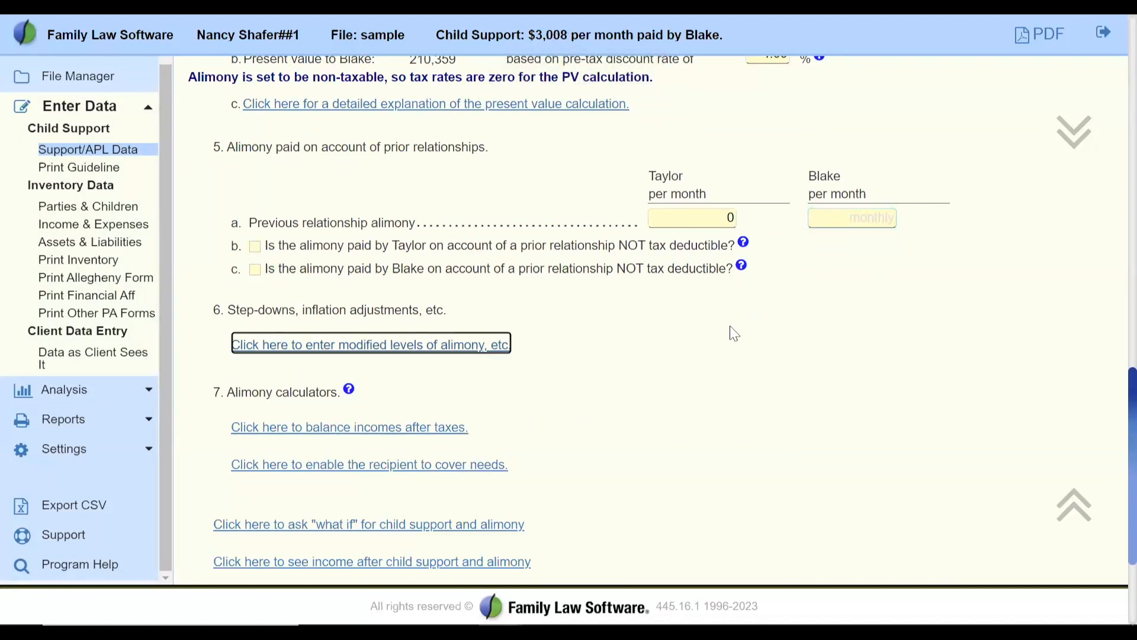
{"action": "left_click", "coordinate": [598, 335]}
Review the alimony step-down, calculator and analysis options, and open the Pennsylvania basic child support table at its quick lookup.
{"action": "scroll", "coordinate": [599, 335], "scroll_direction": "down", "scroll_amount": 1}
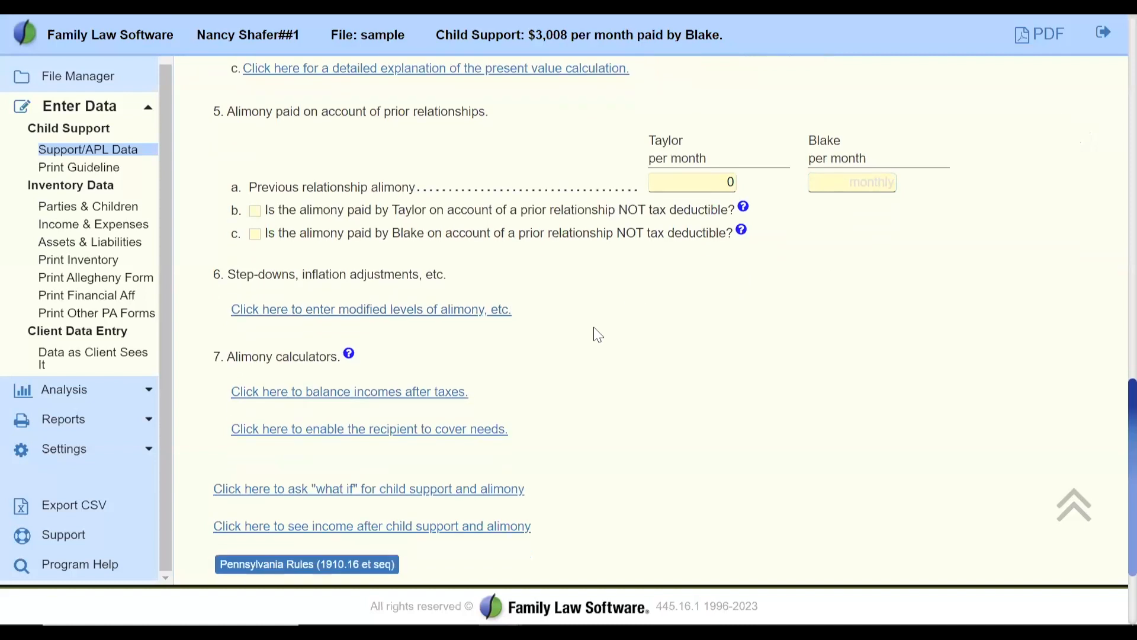
{"action": "scroll", "coordinate": [598, 335], "scroll_direction": "down", "scroll_amount": 2}
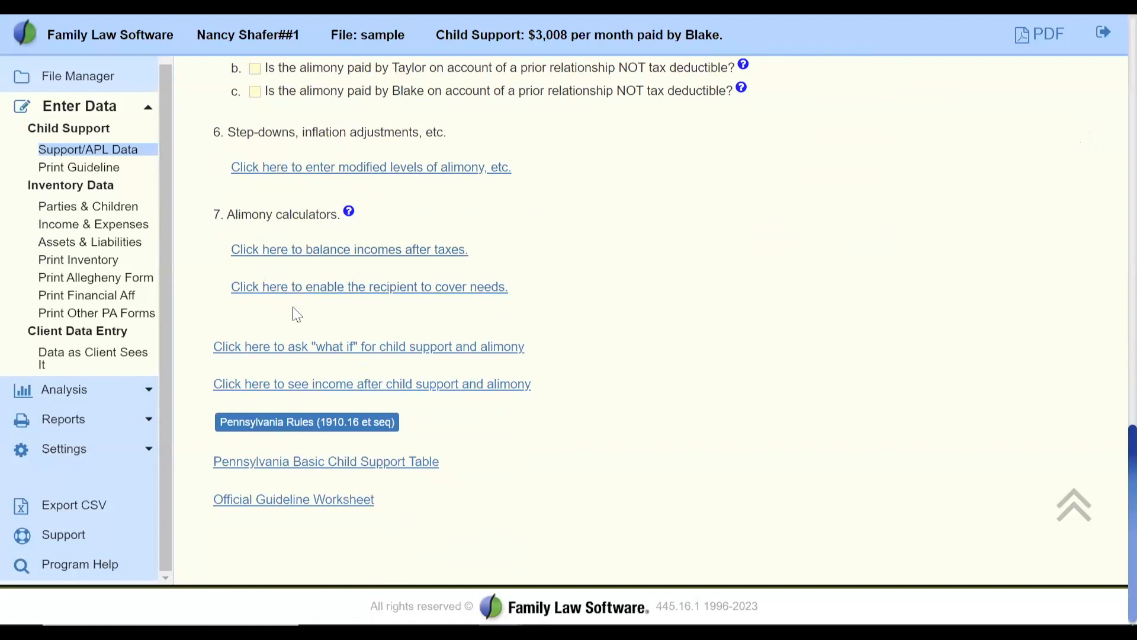
{"action": "left_click", "coordinate": [71, 393]}
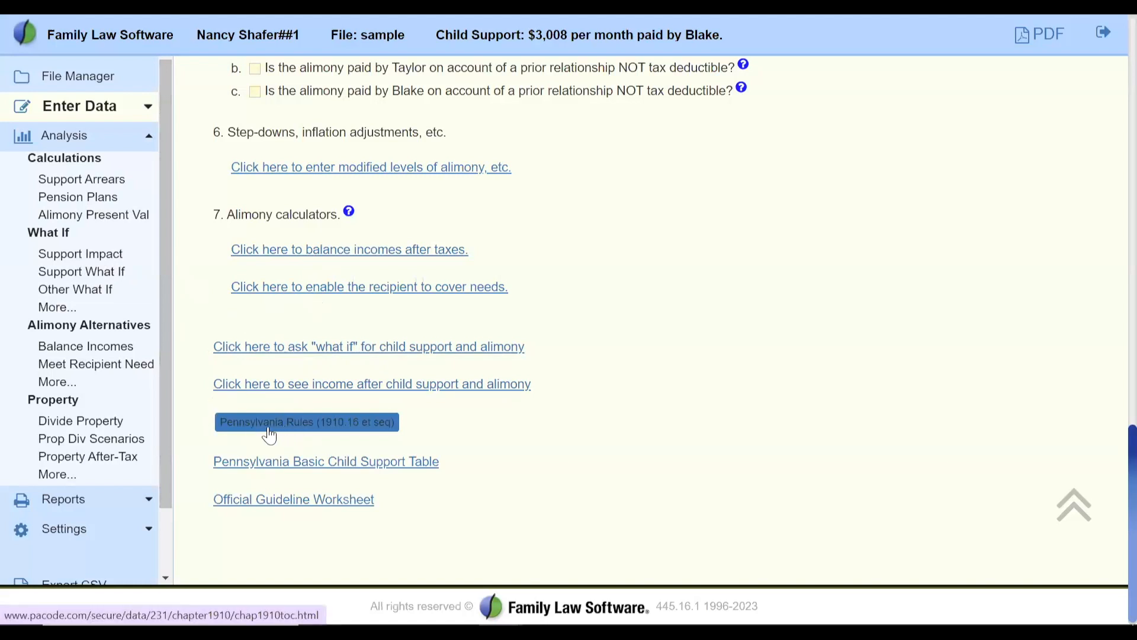
{"action": "left_click", "coordinate": [280, 468]}
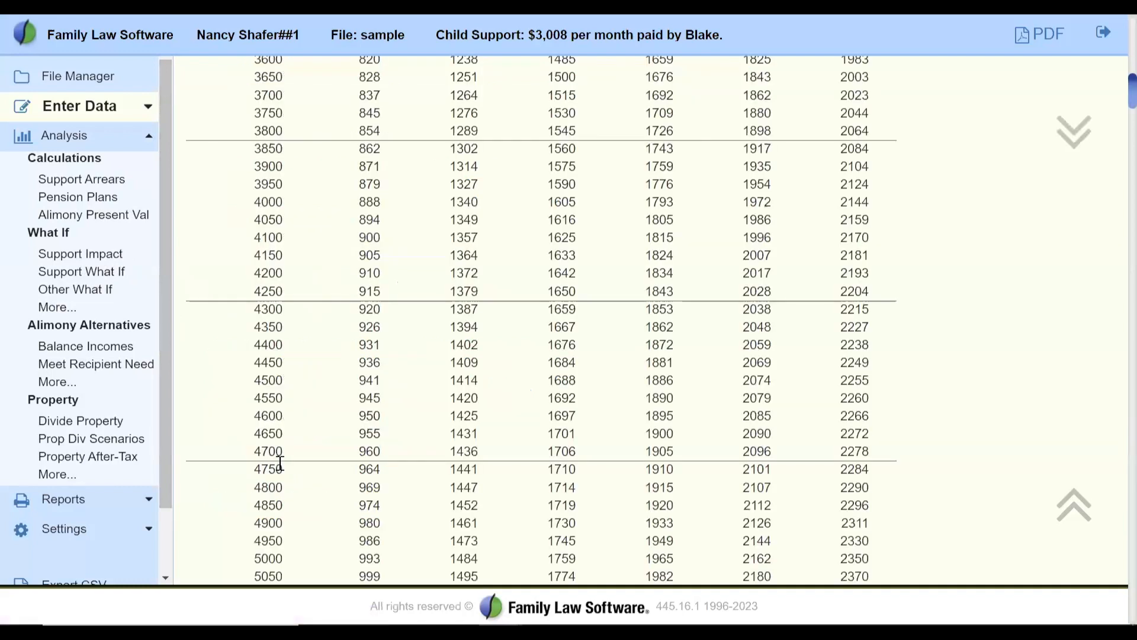
{"action": "scroll", "coordinate": [279, 463], "scroll_direction": "up", "scroll_amount": 15}
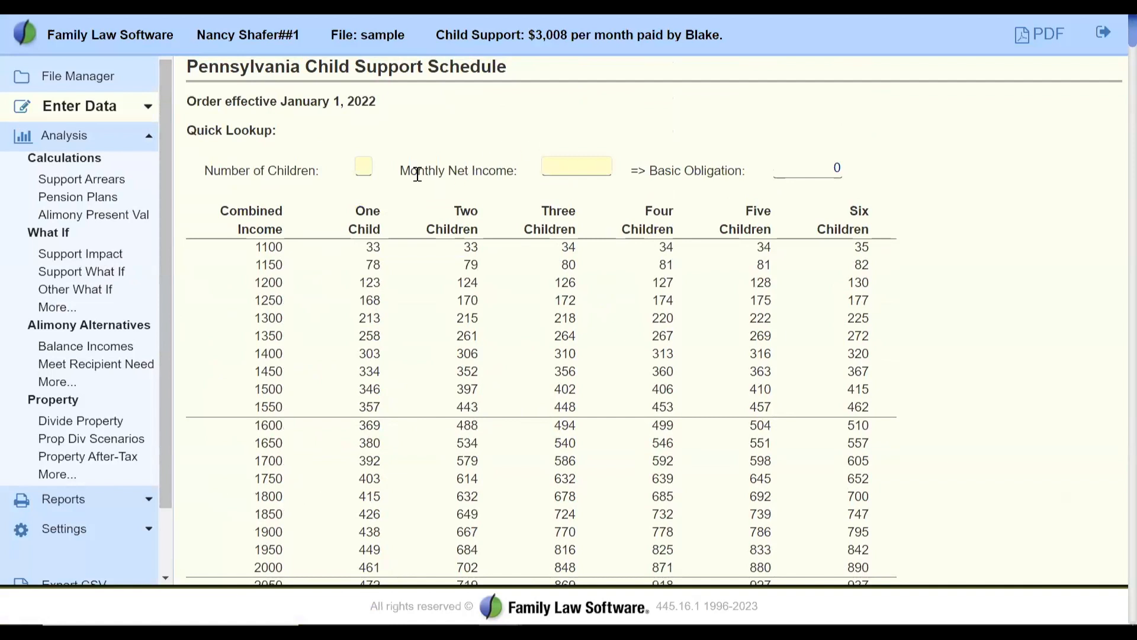
Look up the basic obligation for 2 children and a monthly net income of 10,245.
{"action": "left_click", "coordinate": [370, 164]}
{"action": "key", "text": "Tab"}
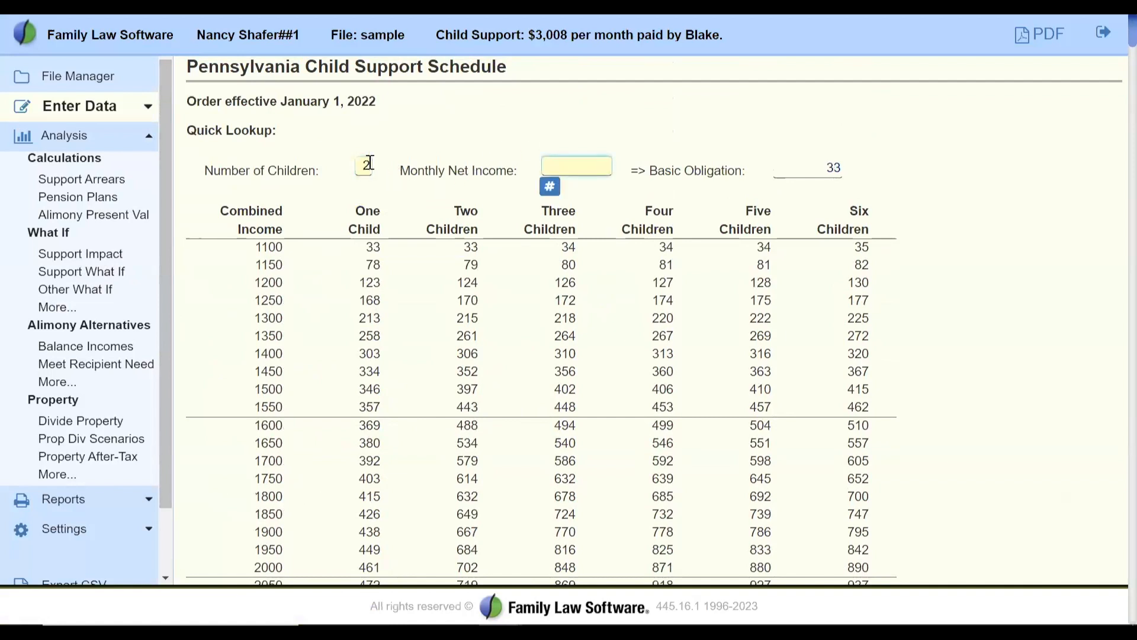
{"action": "type", "text": "10,245"}
{"action": "key", "text": "Tab"}
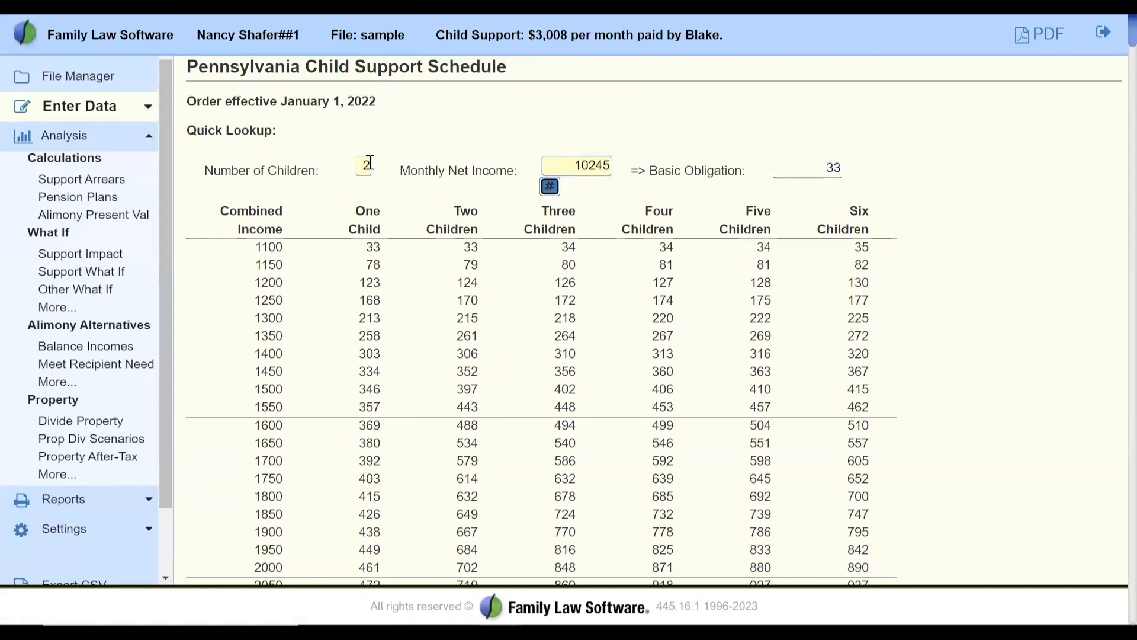
{"action": "left_click_drag", "start_coordinate": [815, 171], "coordinate": [850, 169]}
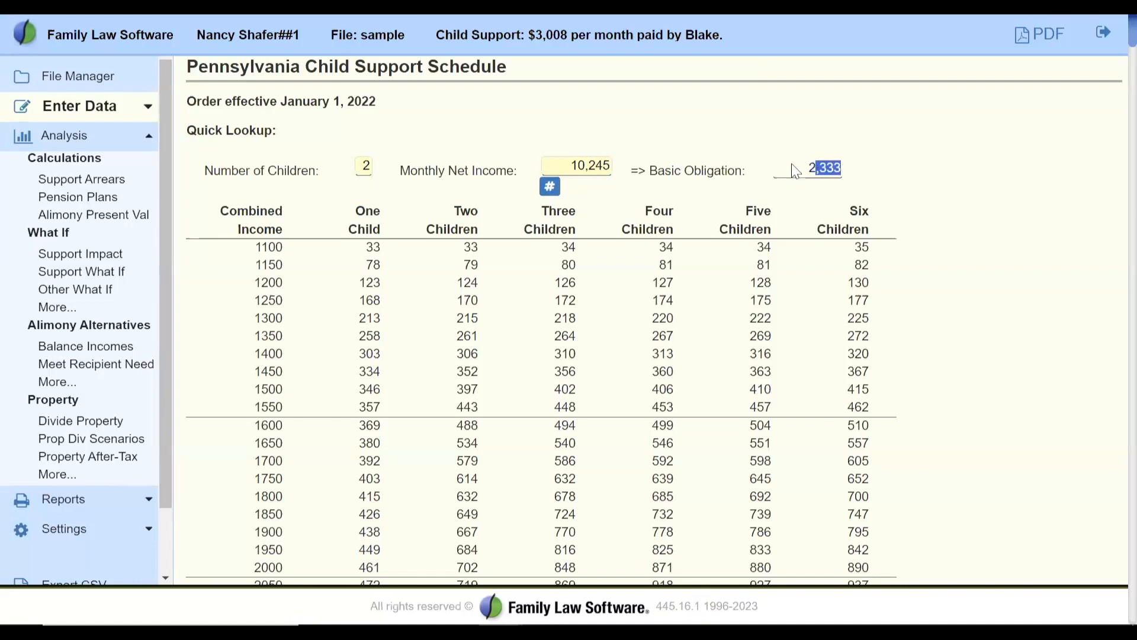
{"action": "left_click", "coordinate": [804, 164]}
{"action": "double_click", "coordinate": [823, 166]}
Clear the monthly net income and number of children from the quick lookup and return to the support data page.
{"action": "left_click_drag", "start_coordinate": [567, 163], "coordinate": [615, 164]}
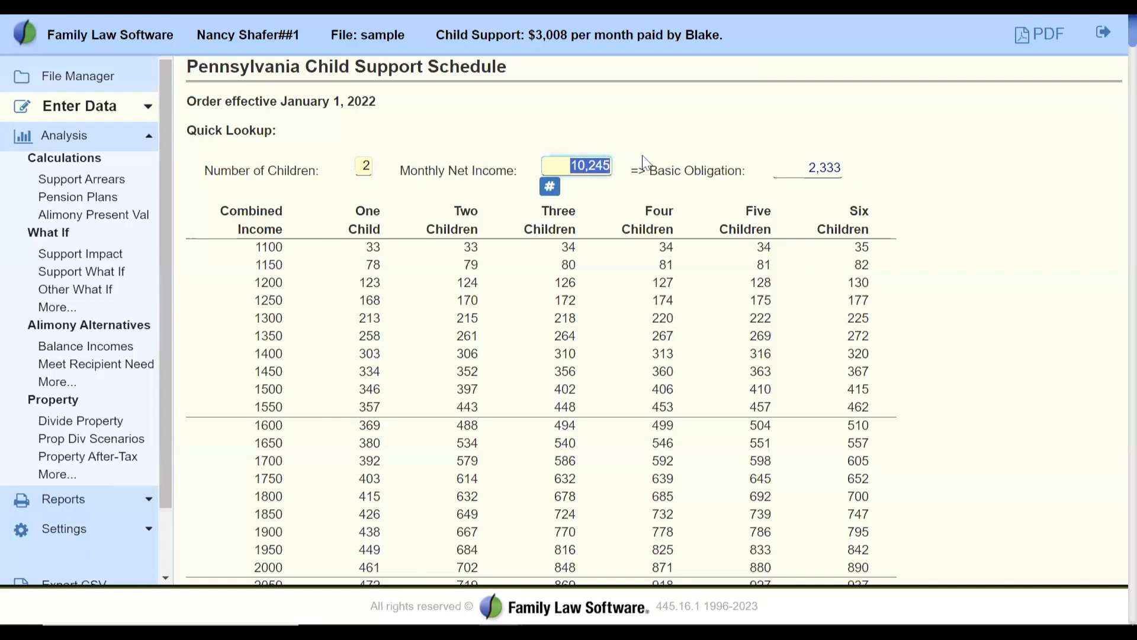
{"action": "key", "text": "Delete"}
{"action": "left_click", "coordinate": [363, 167]}
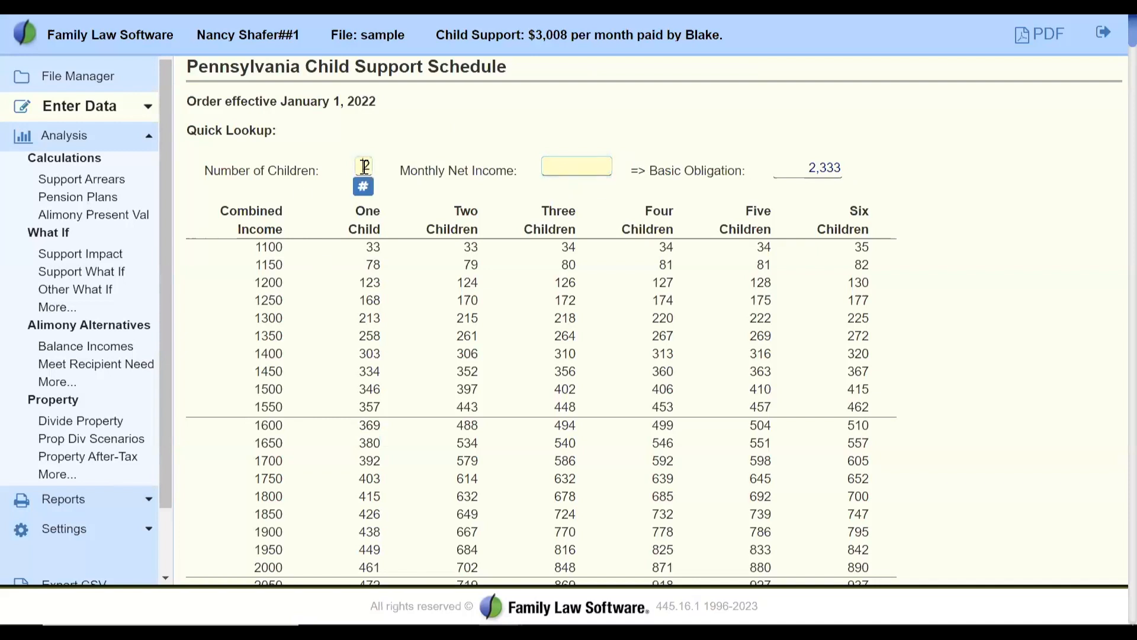
{"action": "key", "text": "Tab"}
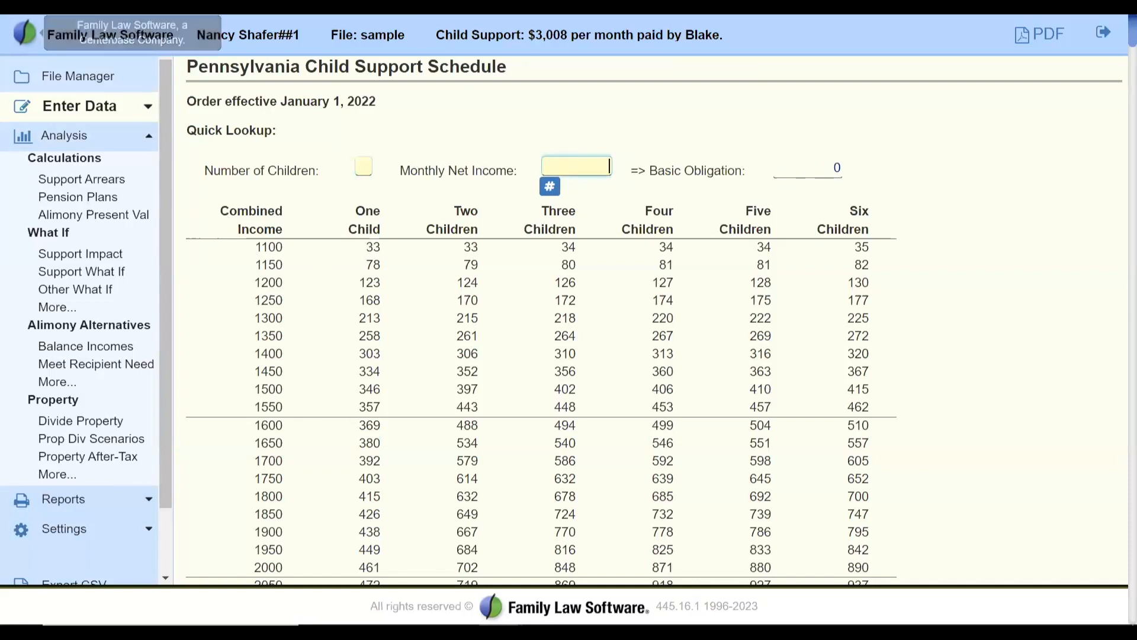
{"action": "left_click", "coordinate": [21, 7]}
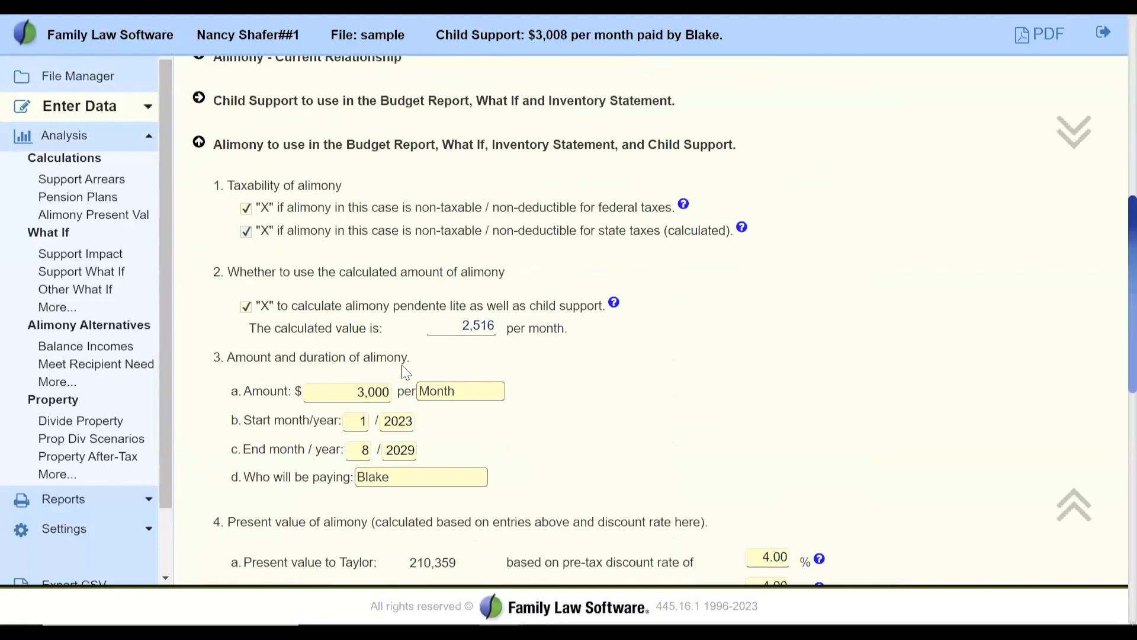
Open the official child support guideline worksheet and look through its summary and expense worksheets.
{"action": "scroll", "coordinate": [405, 371], "scroll_direction": "down", "scroll_amount": 10}
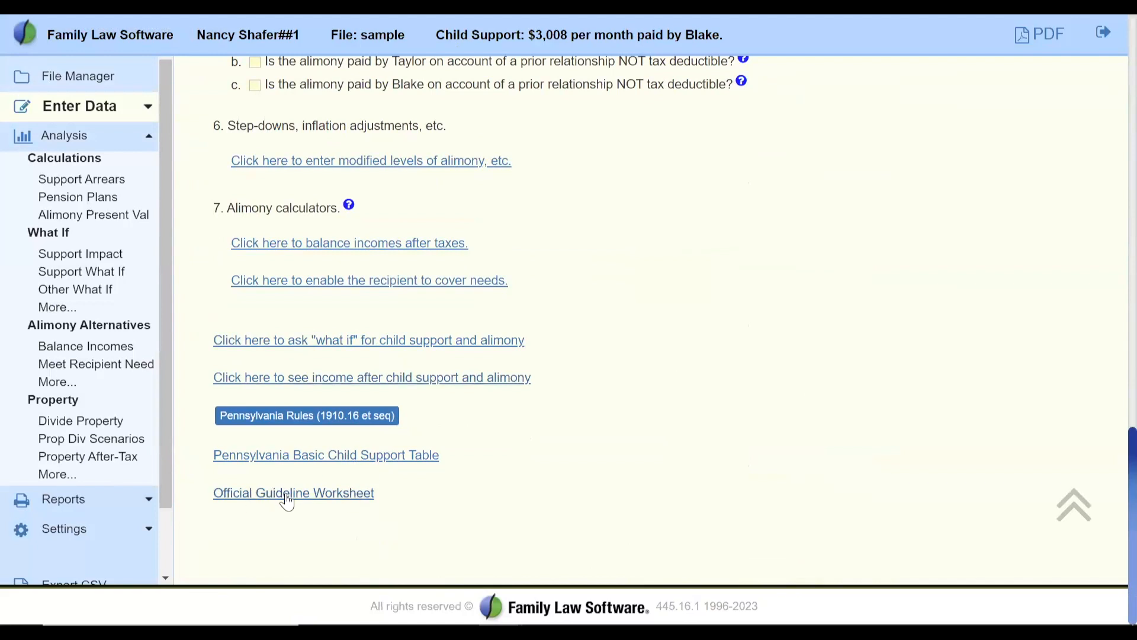
{"action": "left_click", "coordinate": [87, 115]}
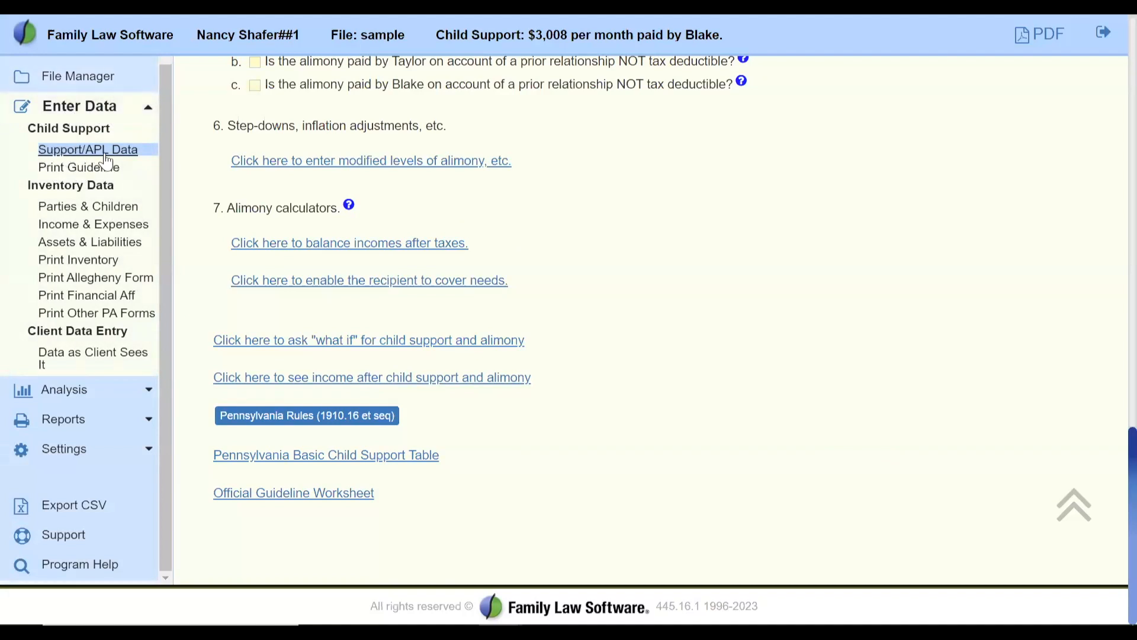
{"action": "left_click", "coordinate": [60, 176]}
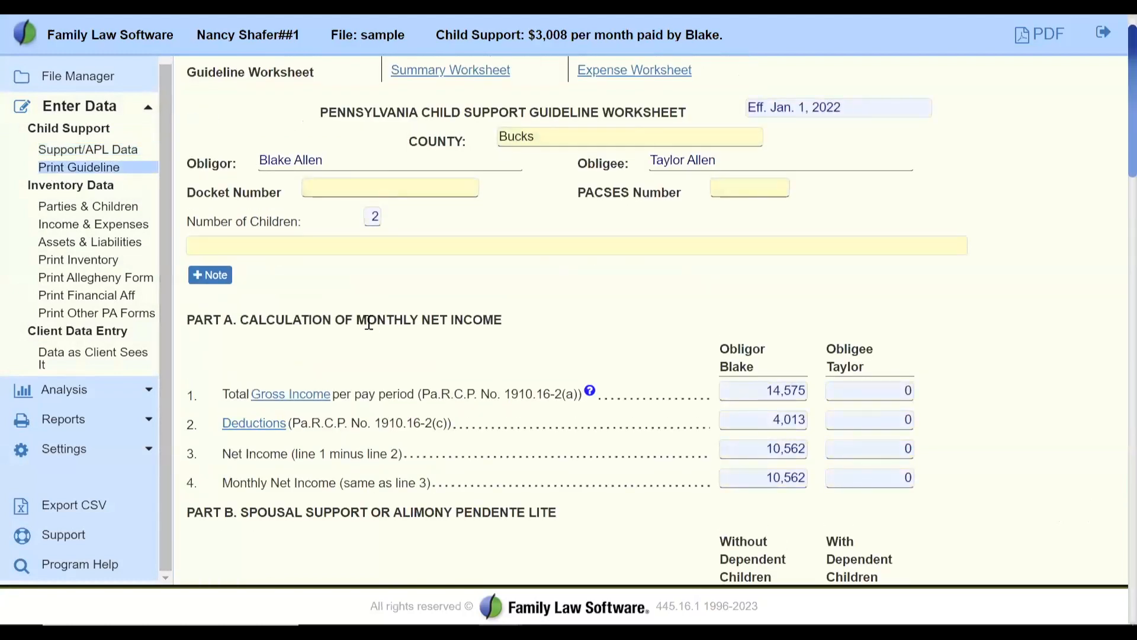
{"action": "left_click", "coordinate": [480, 71]}
{"action": "left_click", "coordinate": [647, 75]}
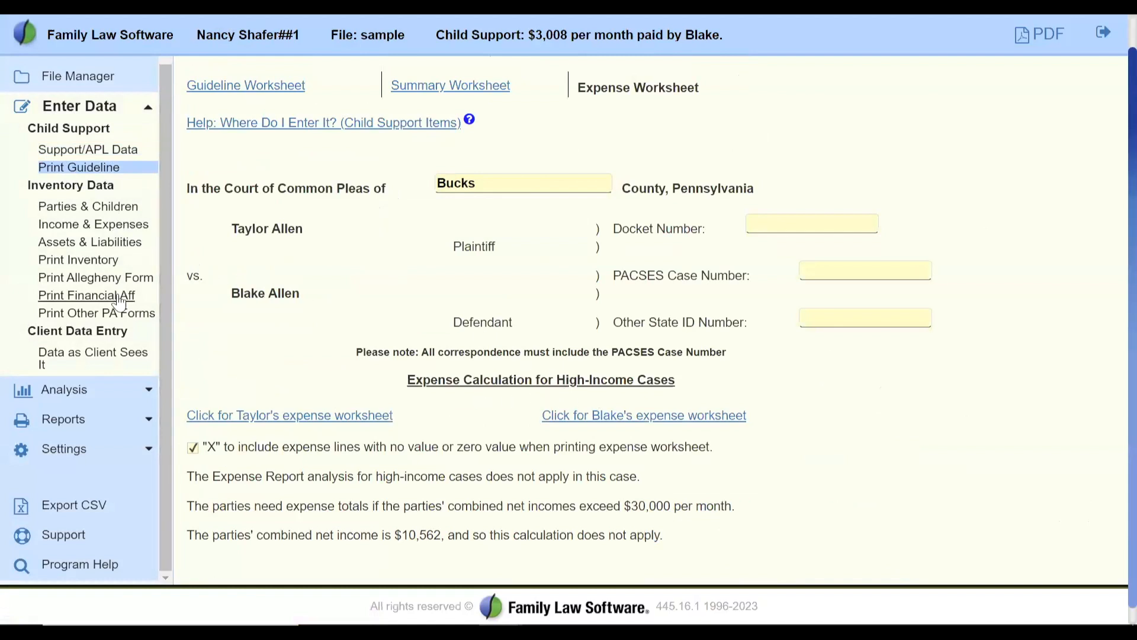
Look over the What If and Alimony Alternatives analyses and open the Alimony Breakeven report.
{"action": "left_click", "coordinate": [66, 391]}
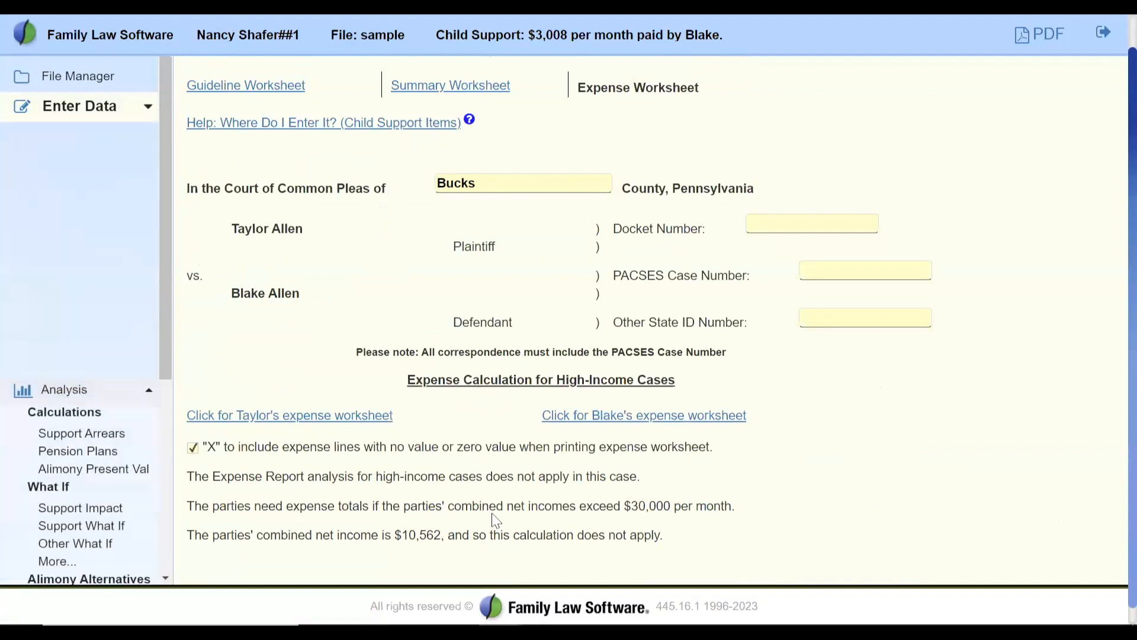
{"action": "scroll", "coordinate": [139, 416], "scroll_direction": "up", "scroll_amount": 1}
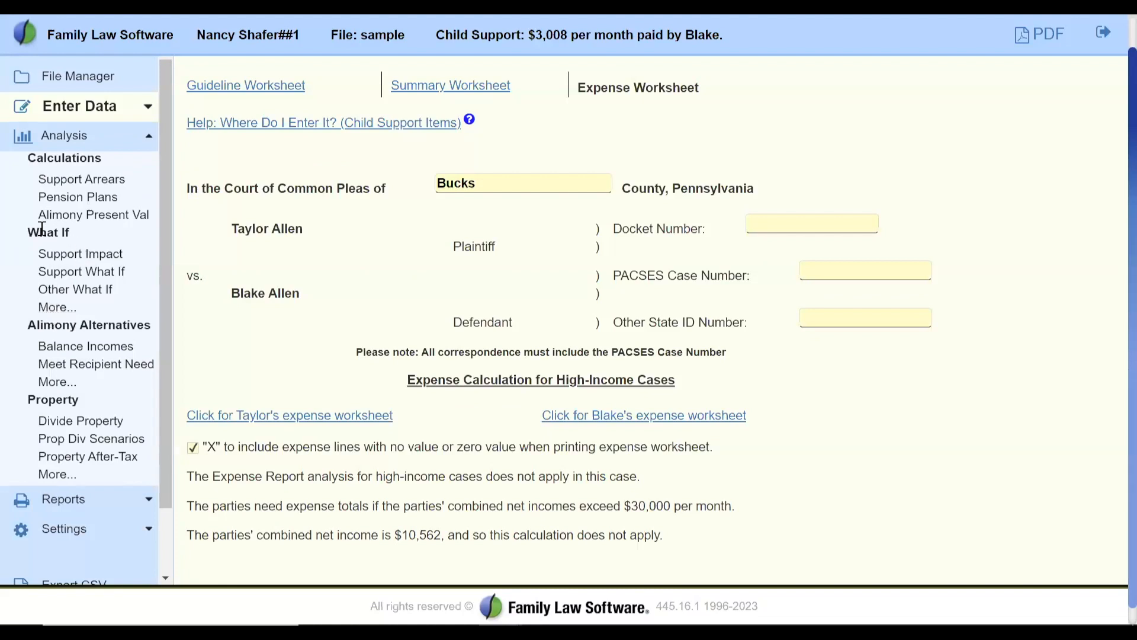
{"action": "left_click_drag", "start_coordinate": [29, 234], "coordinate": [83, 253]}
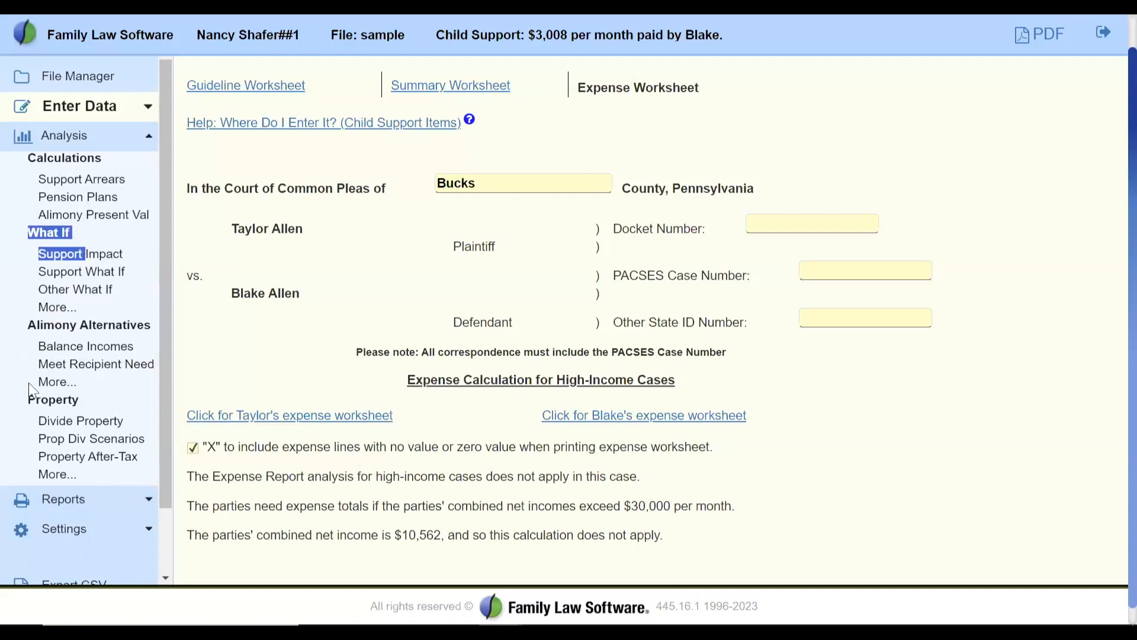
{"action": "left_click_drag", "start_coordinate": [27, 325], "coordinate": [45, 391]}
{"action": "left_click", "coordinate": [45, 391]}
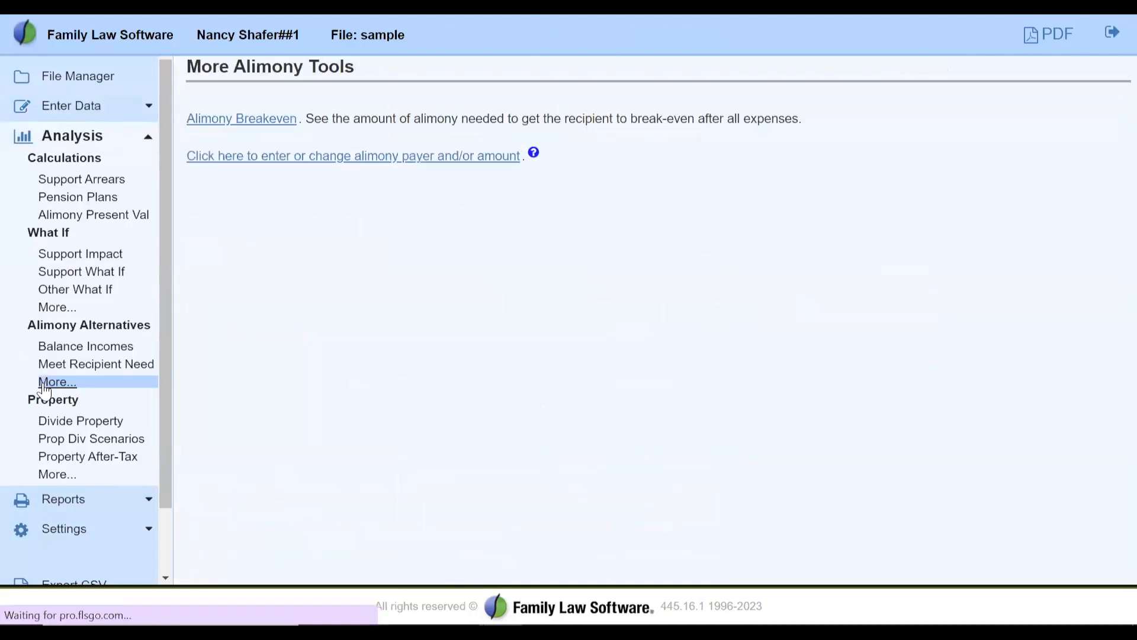
{"action": "left_click", "coordinate": [260, 133]}
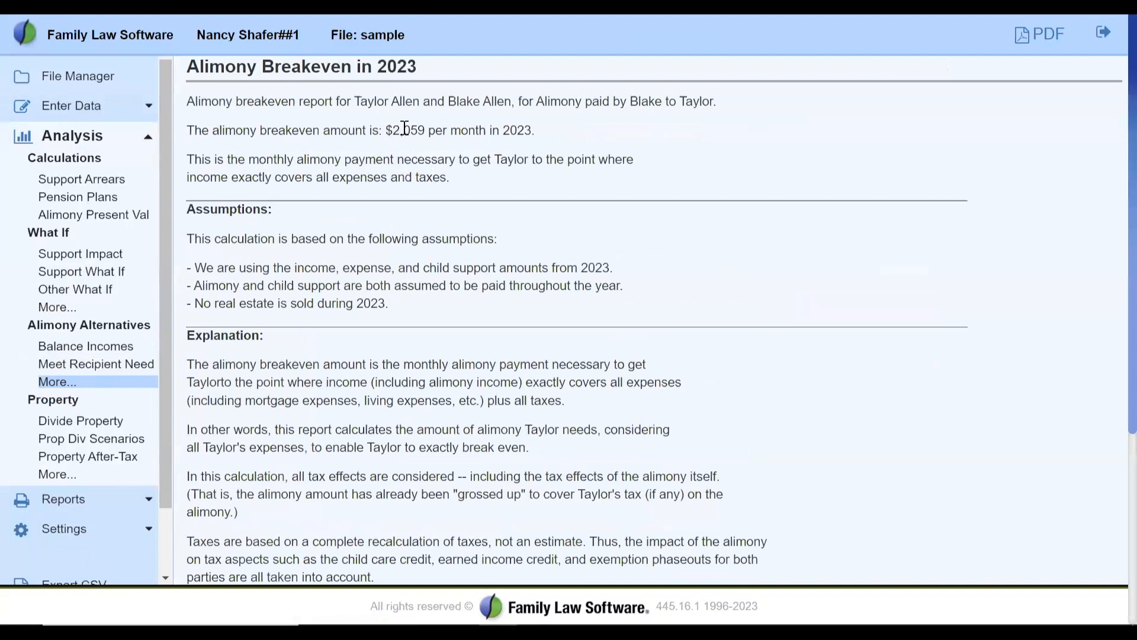
Read the 2023 alimony breakeven amount, what it covers, and the explanation of the calculation.
{"action": "left_click_drag", "start_coordinate": [387, 130], "coordinate": [459, 127]}
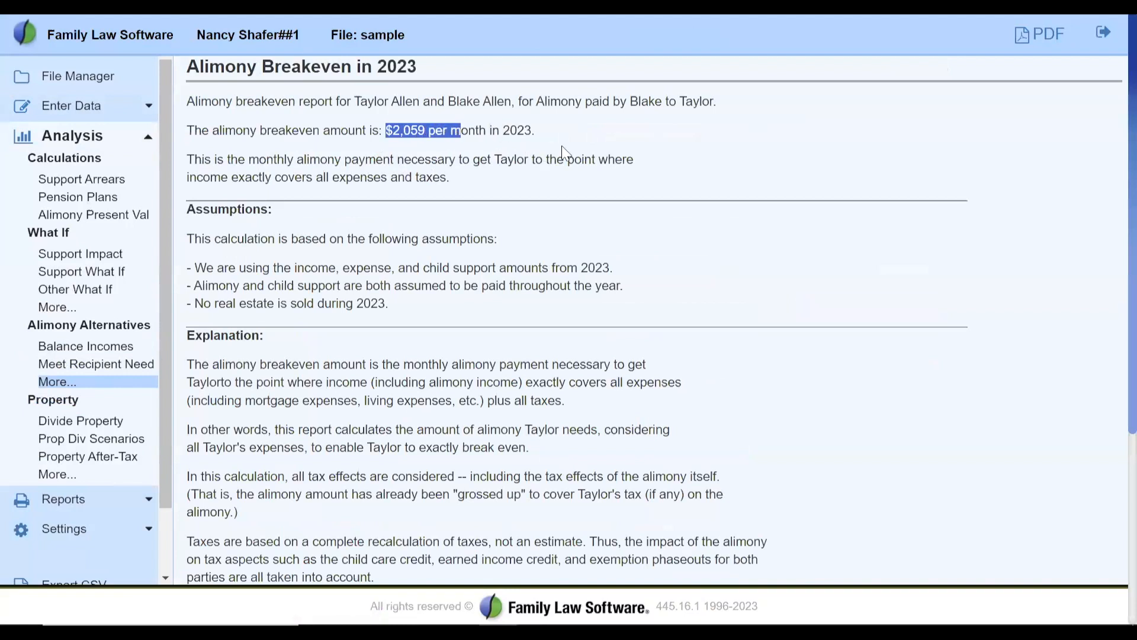
{"action": "left_click", "coordinate": [562, 185]}
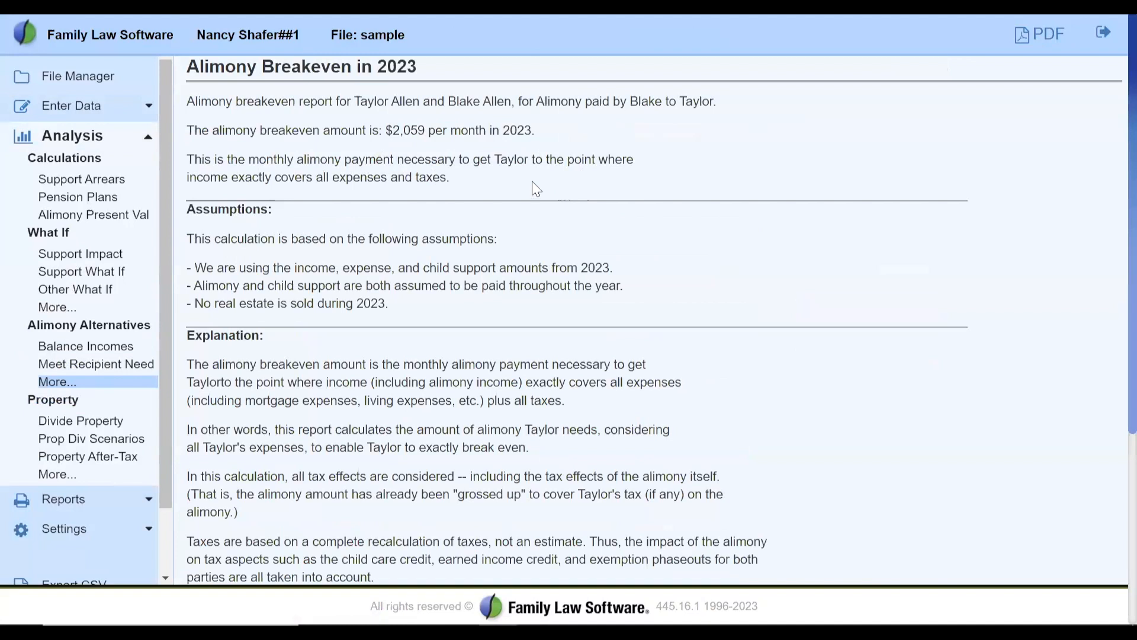
{"action": "left_click_drag", "start_coordinate": [272, 176], "coordinate": [465, 183]}
{"action": "left_click", "coordinate": [475, 188]}
{"action": "scroll", "coordinate": [474, 188], "scroll_direction": "down", "scroll_amount": 5}
{"action": "scroll", "coordinate": [470, 180], "scroll_direction": "down", "scroll_amount": 1}
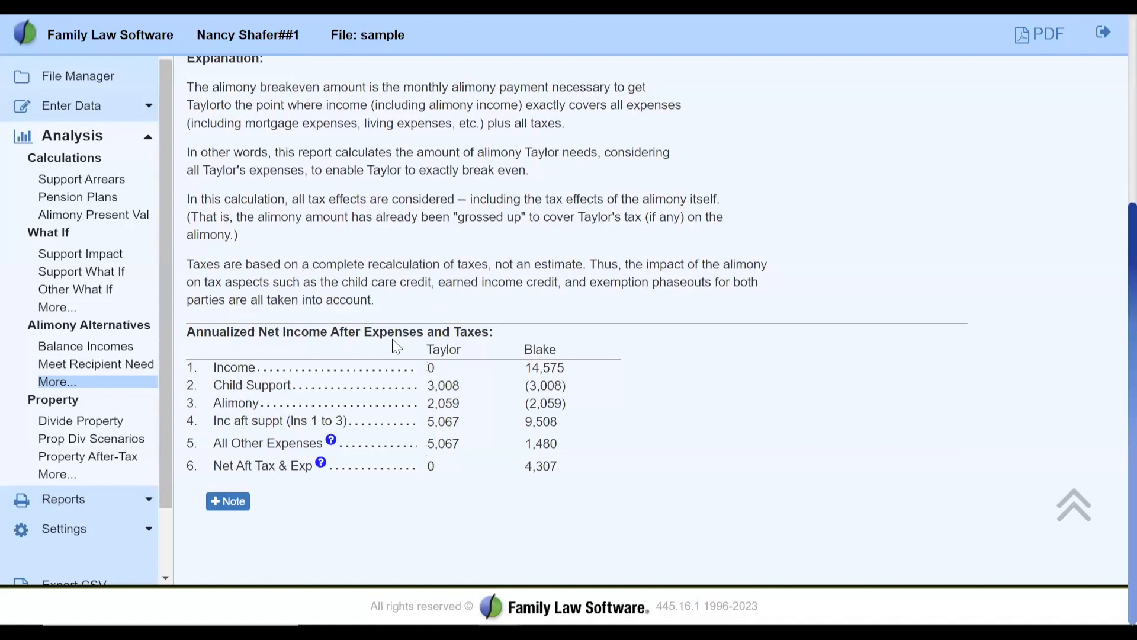
Examine the recipient's annualized figures for income, child support, alimony, other expenses and net after tax and expenses.
{"action": "left_click_drag", "start_coordinate": [185, 340], "coordinate": [630, 474]}
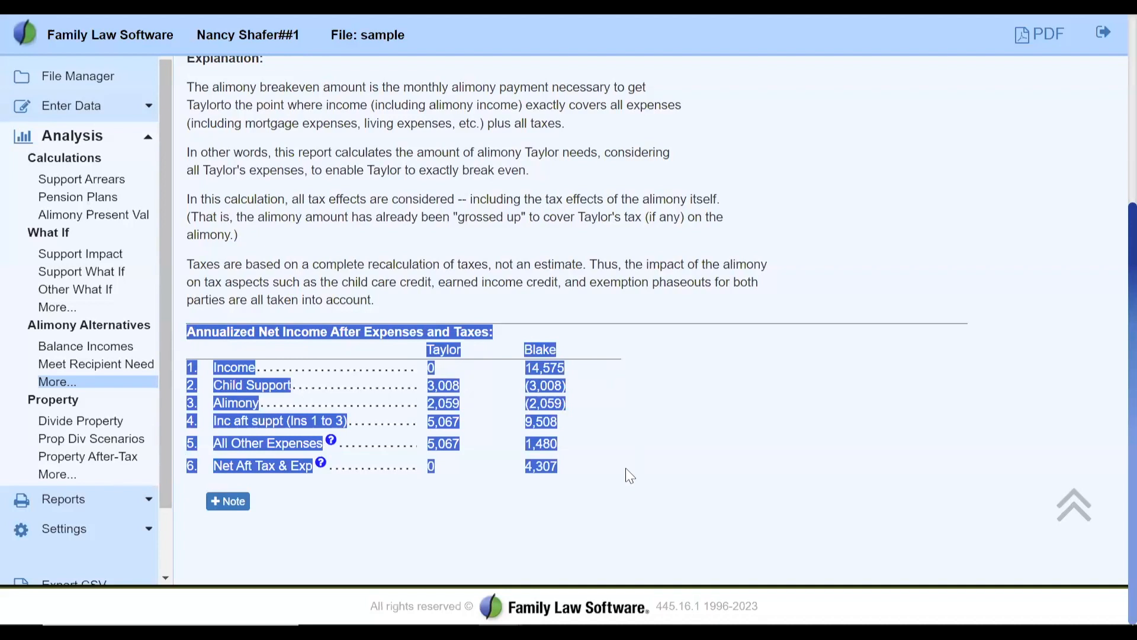
{"action": "left_click", "coordinate": [460, 489]}
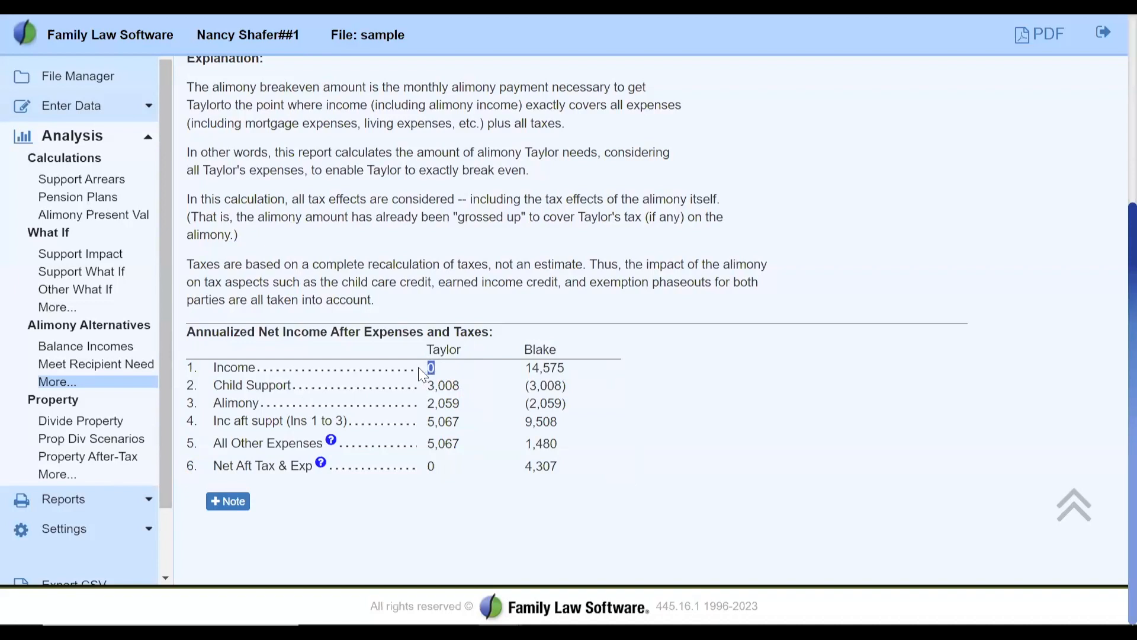
{"action": "double_click", "coordinate": [455, 386]}
{"action": "left_click", "coordinate": [471, 407]}
{"action": "double_click", "coordinate": [441, 404]}
{"action": "double_click", "coordinate": [467, 423]}
{"action": "left_click", "coordinate": [468, 453]}
{"action": "double_click", "coordinate": [465, 453]}
{"action": "left_click", "coordinate": [444, 471]}
{"action": "scroll", "coordinate": [616, 277], "scroll_direction": "up", "scroll_amount": 1}
{"action": "scroll", "coordinate": [616, 277], "scroll_direction": "up", "scroll_amount": 5}
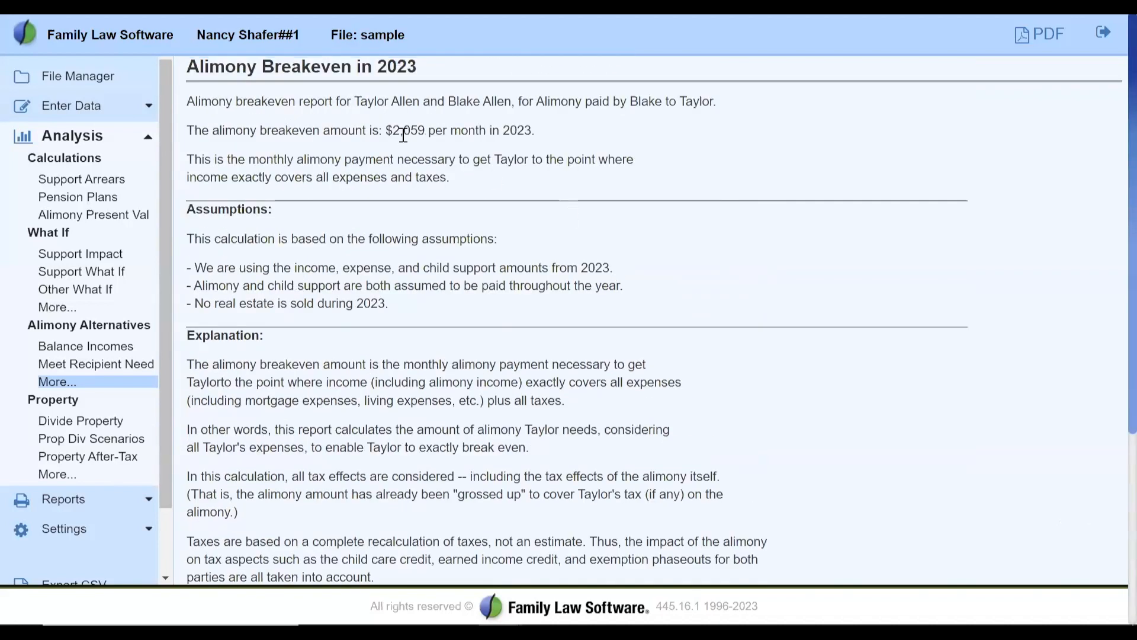
Compare the breakeven alimony amount with both parties' net income after taxes and expenses.
{"action": "left_click_drag", "start_coordinate": [387, 130], "coordinate": [436, 131]}
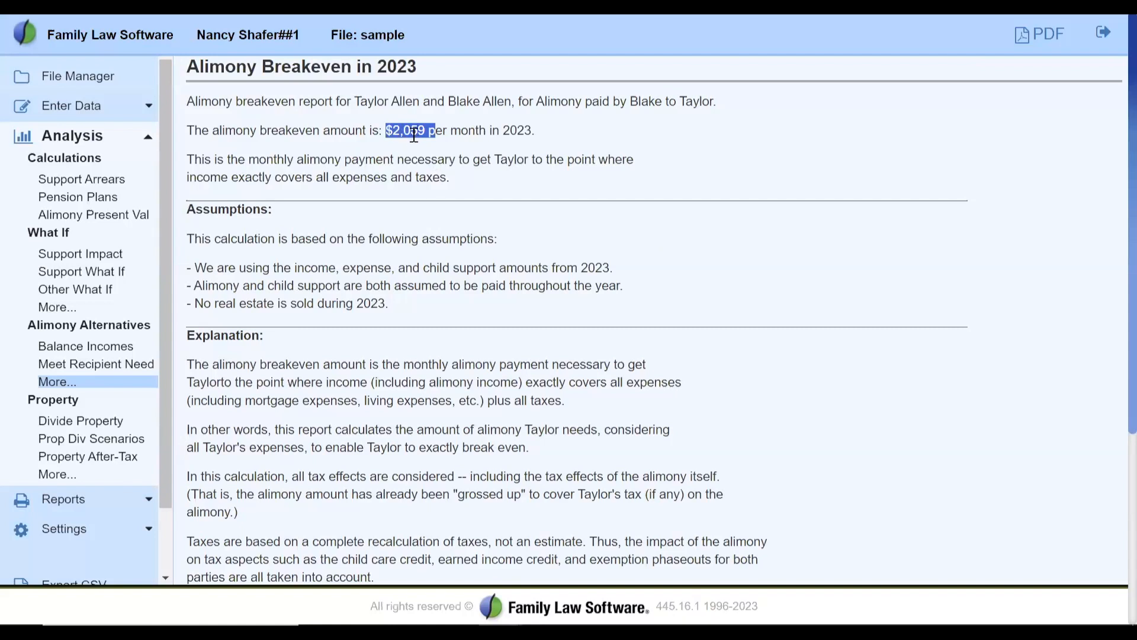
{"action": "left_click", "coordinate": [778, 283]}
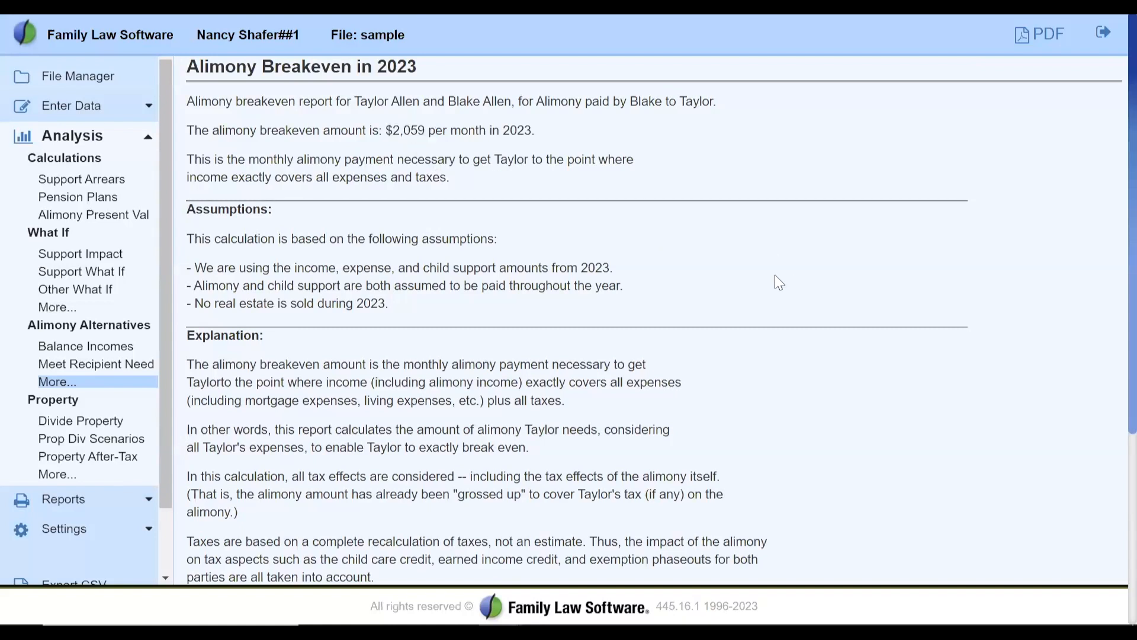
{"action": "scroll", "coordinate": [778, 283], "scroll_direction": "down", "scroll_amount": 5}
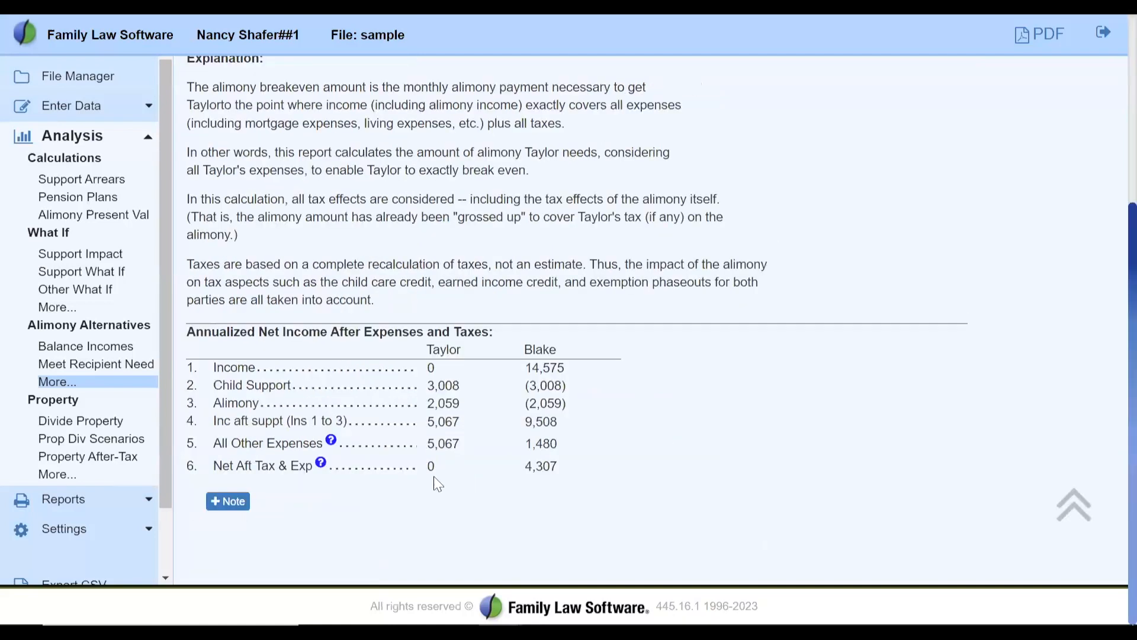
{"action": "left_click_drag", "start_coordinate": [434, 471], "coordinate": [422, 476]}
{"action": "left_click_drag", "start_coordinate": [523, 472], "coordinate": [575, 474]}
Open the Meet Recipient Need tool and review the recipient's desired after-tax income and the alimony needed.
{"action": "left_click", "coordinate": [67, 368]}
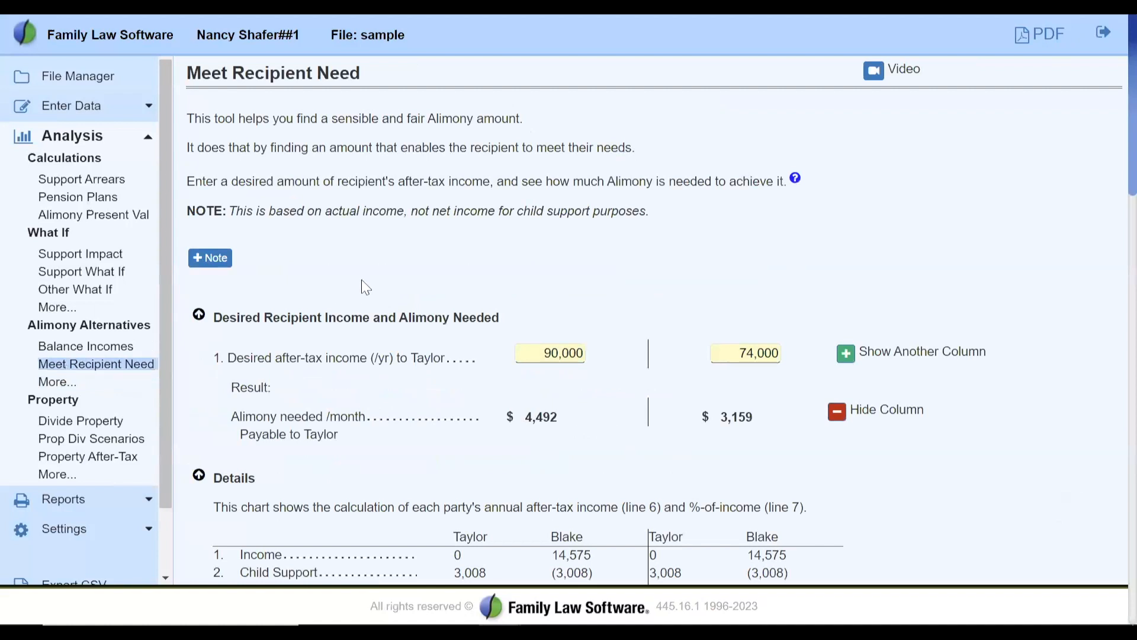
{"action": "scroll", "coordinate": [364, 283], "scroll_direction": "down", "scroll_amount": 2}
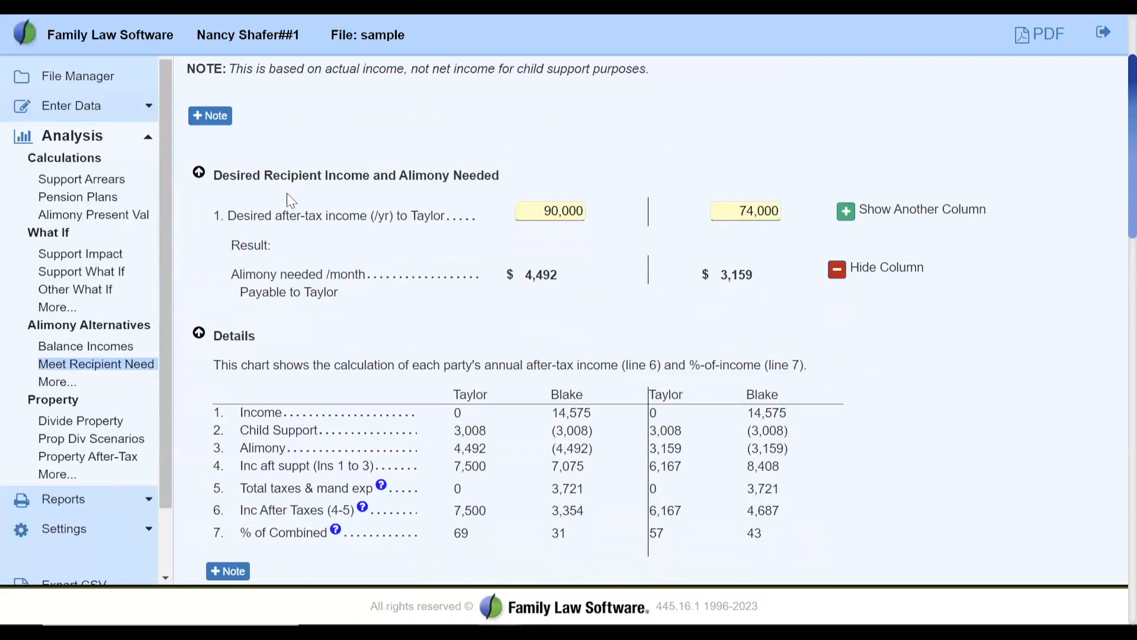
{"action": "left_click_drag", "start_coordinate": [274, 215], "coordinate": [456, 216]}
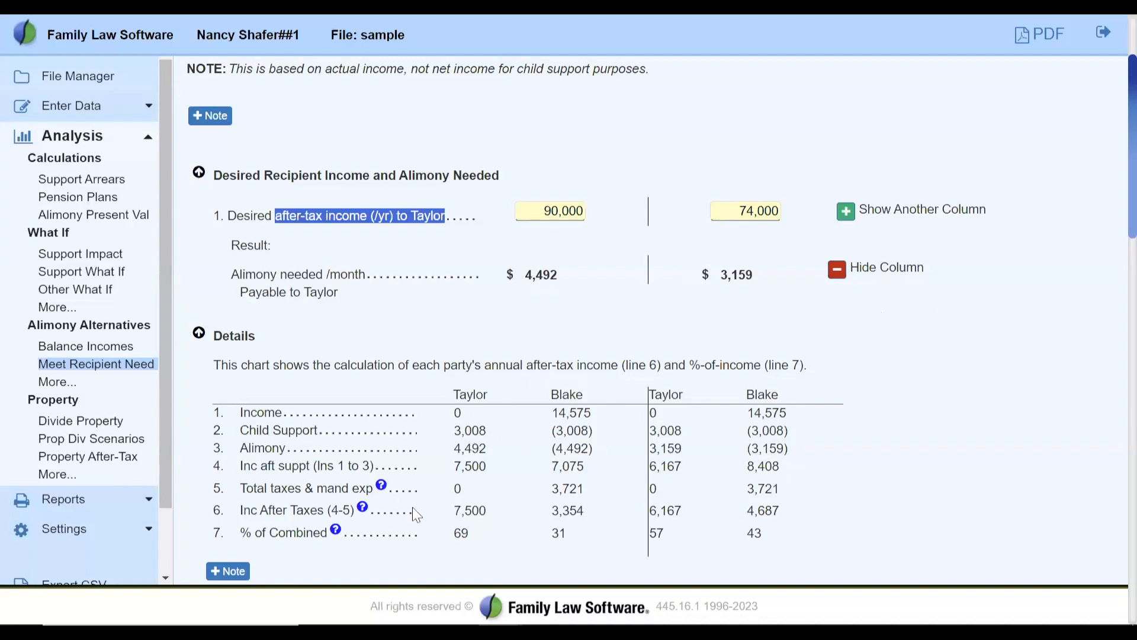
{"action": "left_click", "coordinate": [900, 474]}
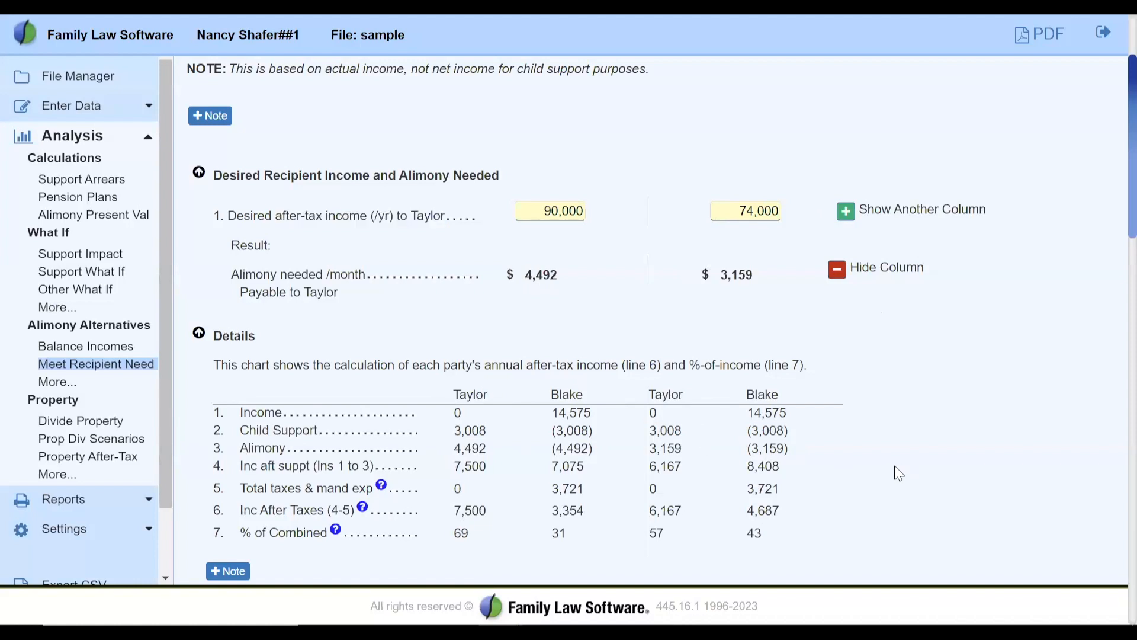
Review the expanded recipient-need report, from income and allowed deductions through support as a percentage of net.
{"action": "scroll", "coordinate": [899, 474], "scroll_direction": "down", "scroll_amount": 6}
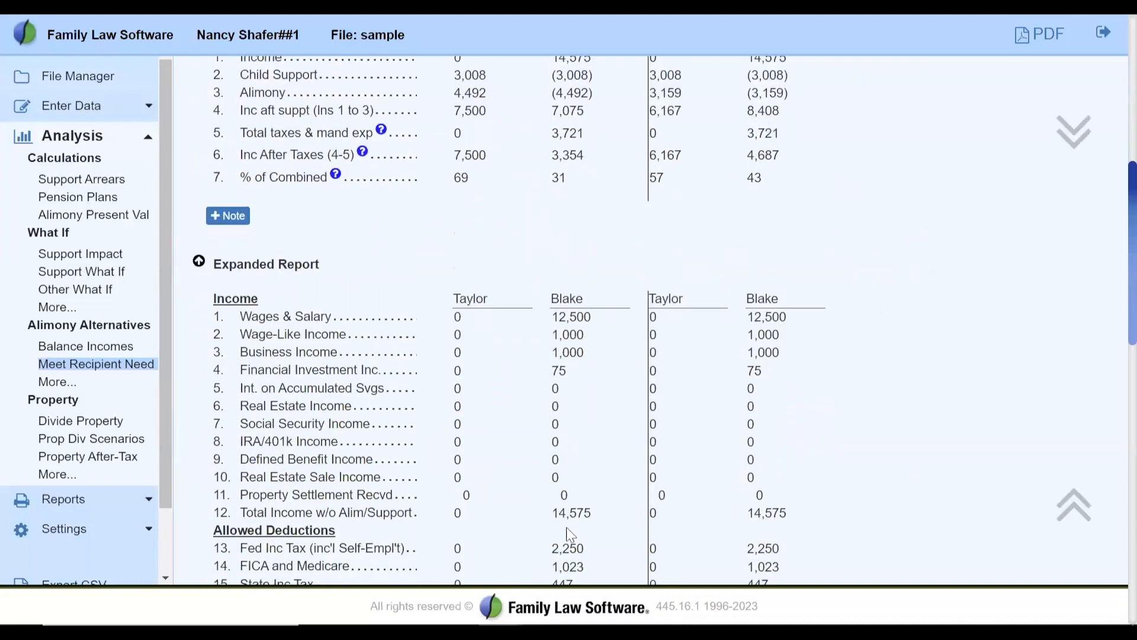
{"action": "scroll", "coordinate": [569, 535], "scroll_direction": "down", "scroll_amount": 3}
{"action": "scroll", "coordinate": [569, 535], "scroll_direction": "down", "scroll_amount": 1}
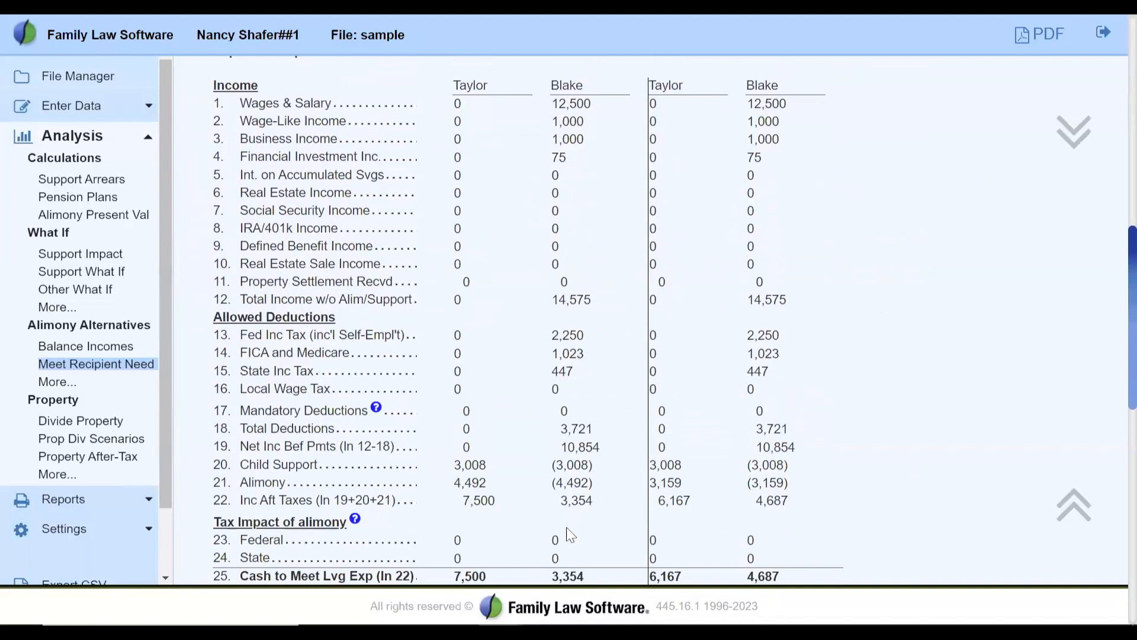
{"action": "scroll", "coordinate": [570, 535], "scroll_direction": "down", "scroll_amount": 6}
{"action": "scroll", "coordinate": [567, 529], "scroll_direction": "down", "scroll_amount": 6}
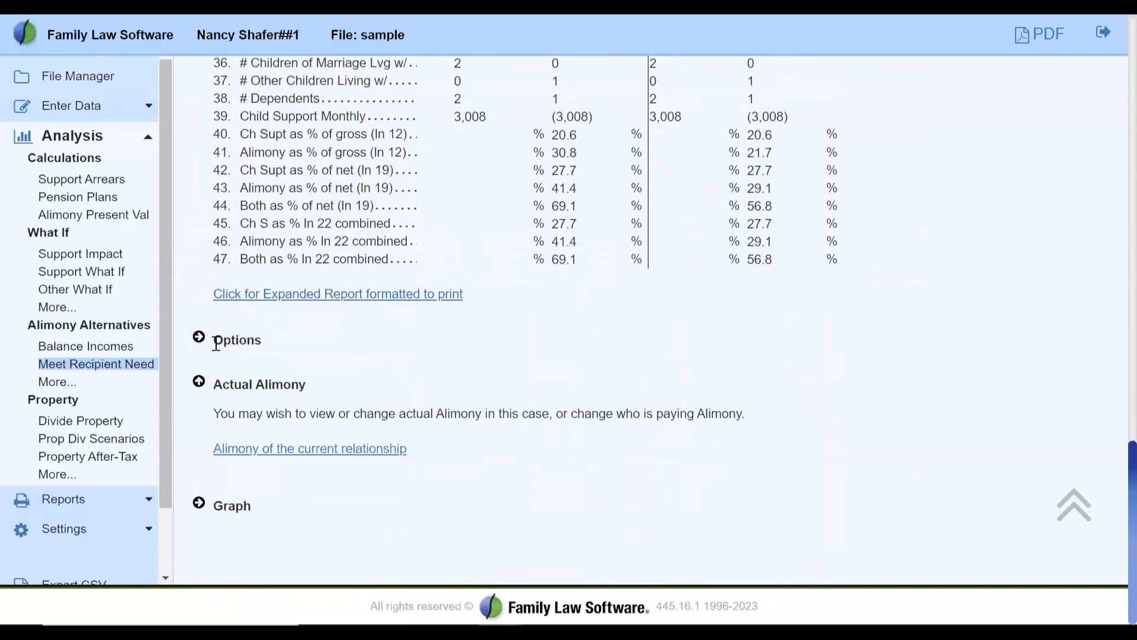
Expand the recipient-need options and enable keeping child support in synch with alimony.
{"action": "left_click_drag", "start_coordinate": [217, 345], "coordinate": [287, 350]}
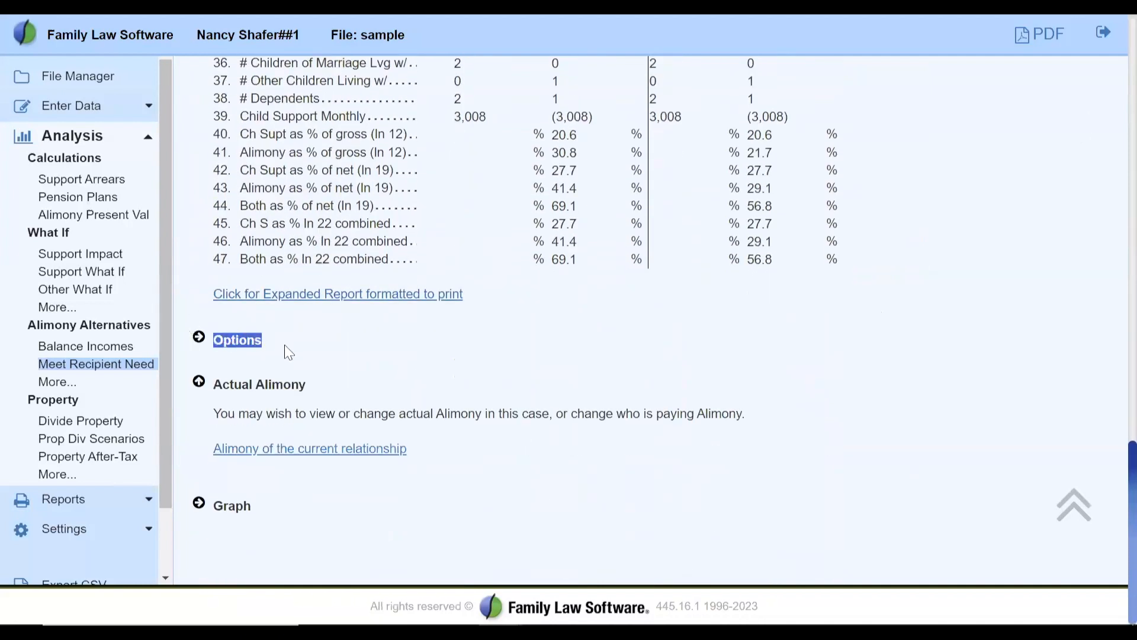
{"action": "left_click", "coordinate": [199, 340]}
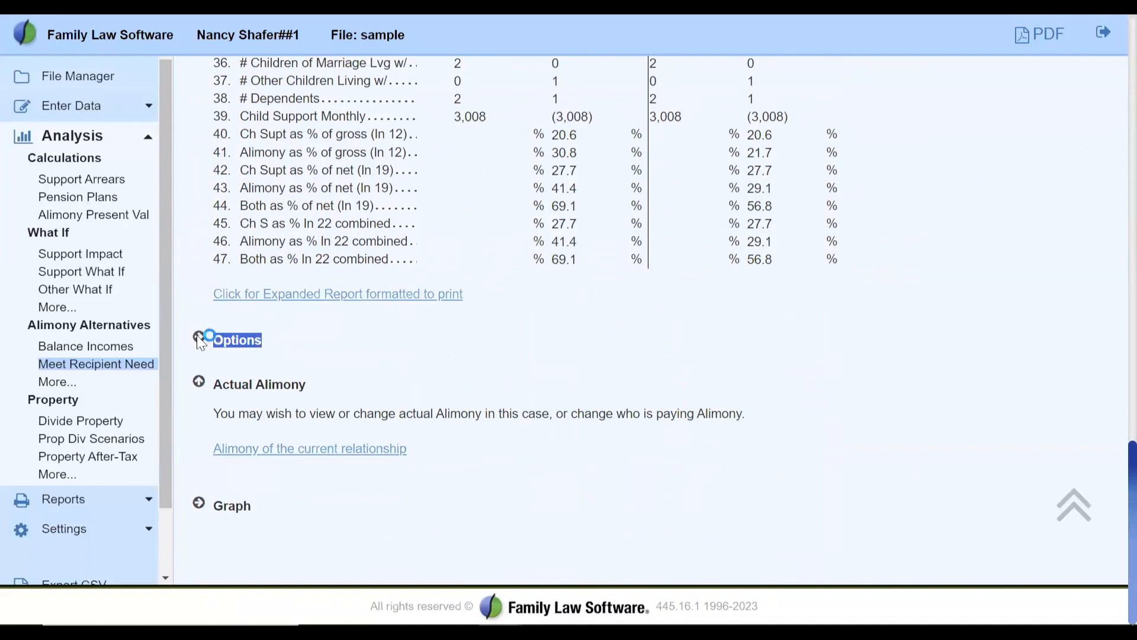
{"action": "left_click", "coordinate": [199, 340]}
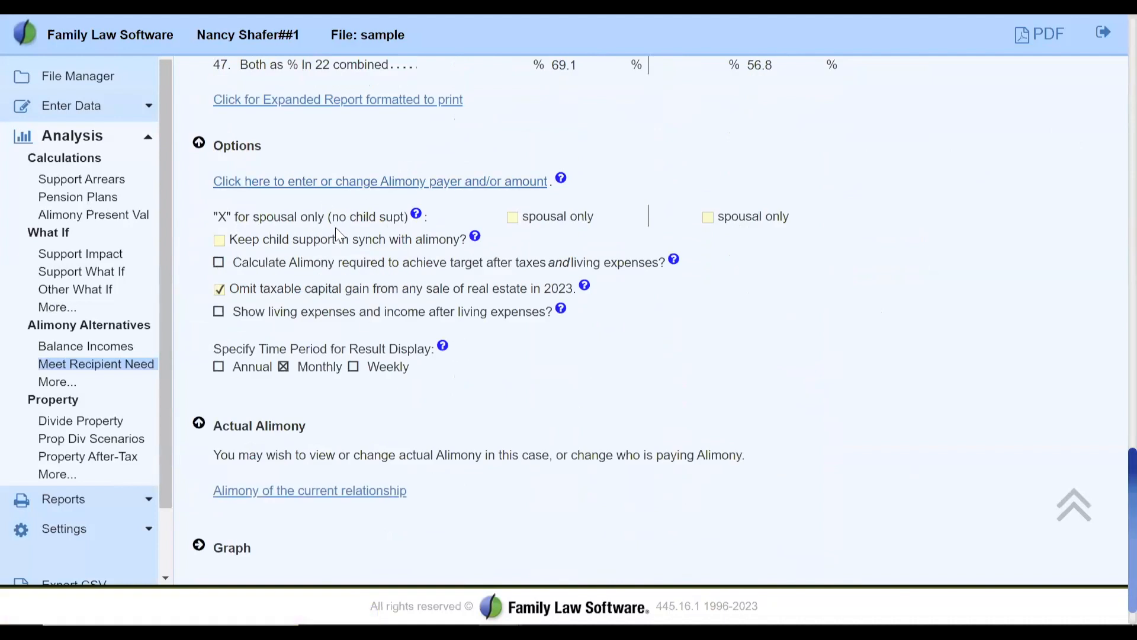
{"action": "left_click", "coordinate": [219, 241]}
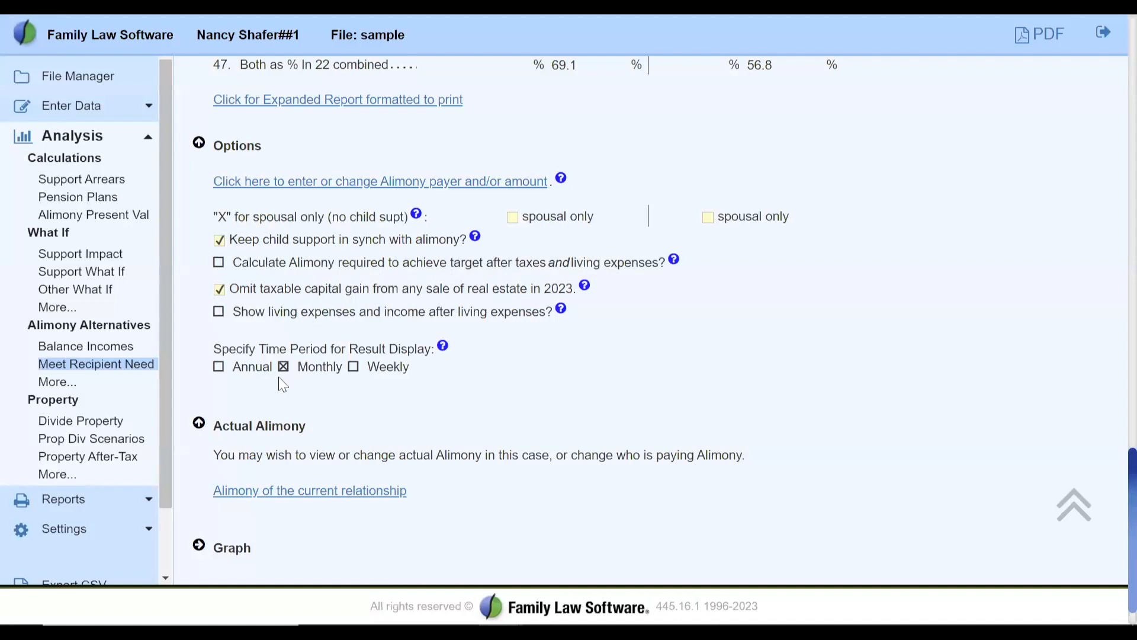
{"action": "scroll", "coordinate": [293, 409], "scroll_direction": "up", "scroll_amount": 1}
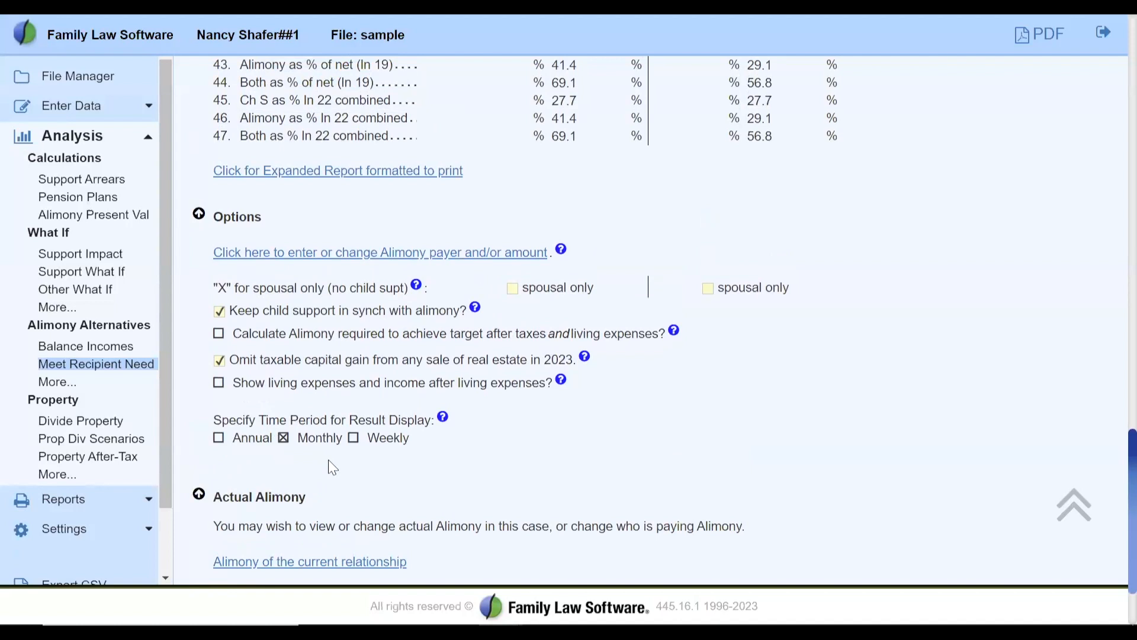
{"action": "scroll", "coordinate": [332, 467], "scroll_direction": "down", "scroll_amount": 2}
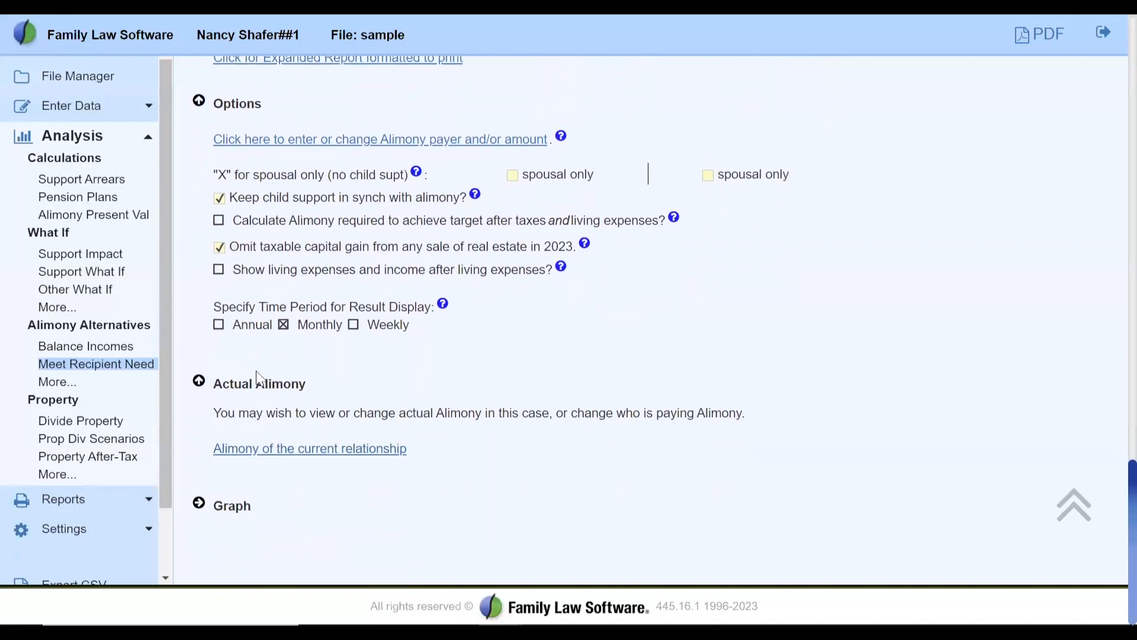
Open the current relationship's alimony entries from the Actual Alimony section and examine the monthly amount.
{"action": "left_click_drag", "start_coordinate": [216, 389], "coordinate": [339, 405]}
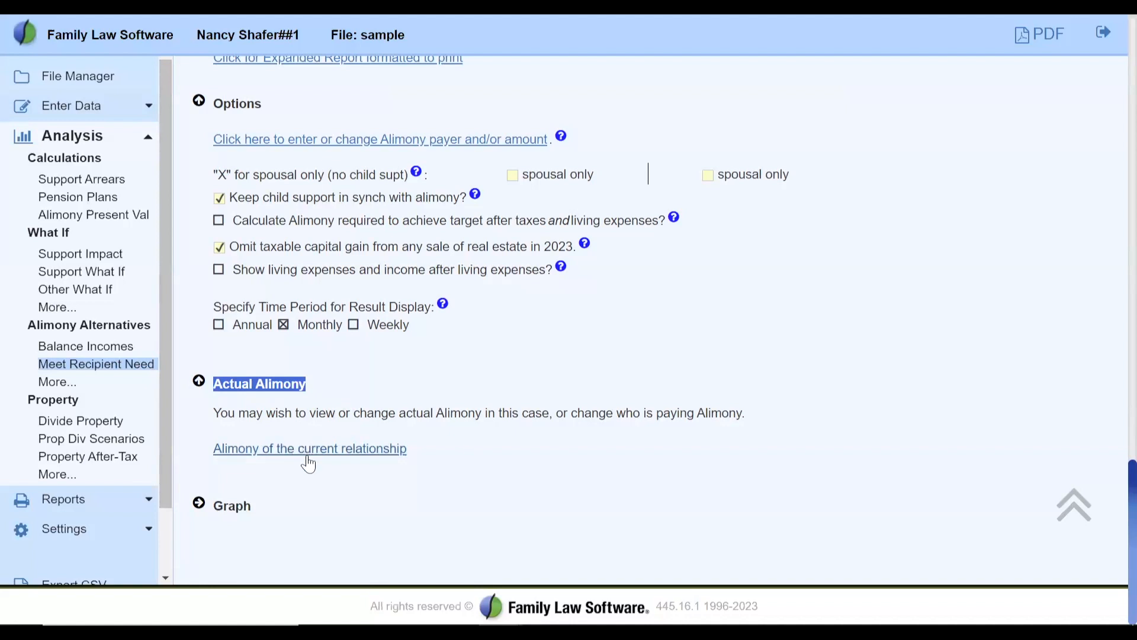
{"action": "left_click", "coordinate": [274, 452]}
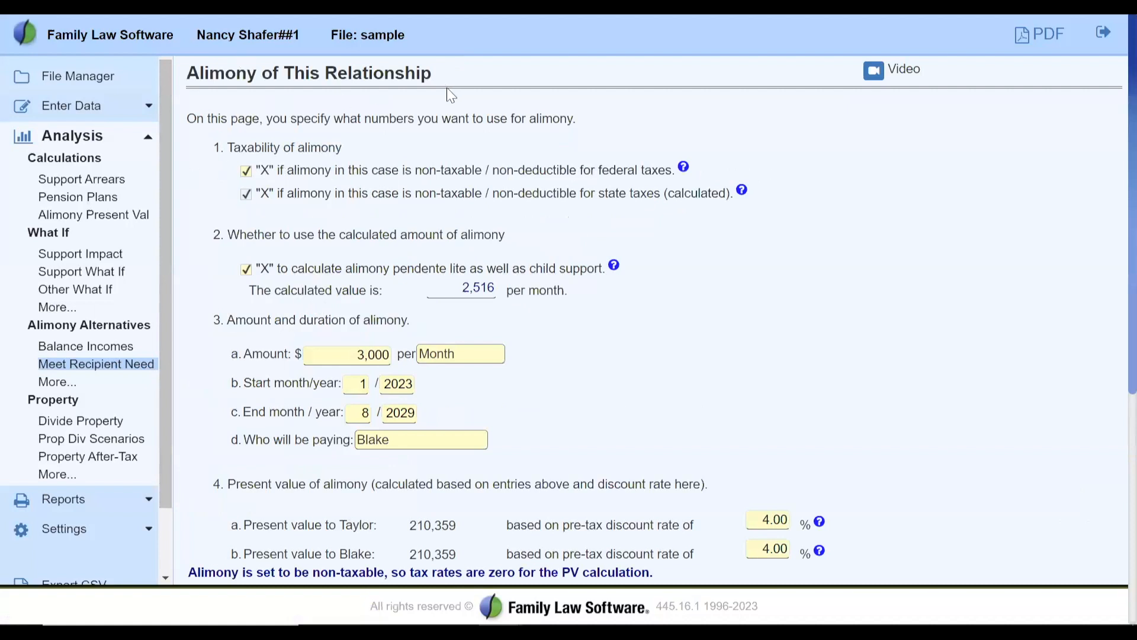
{"action": "left_click", "coordinate": [90, 119]}
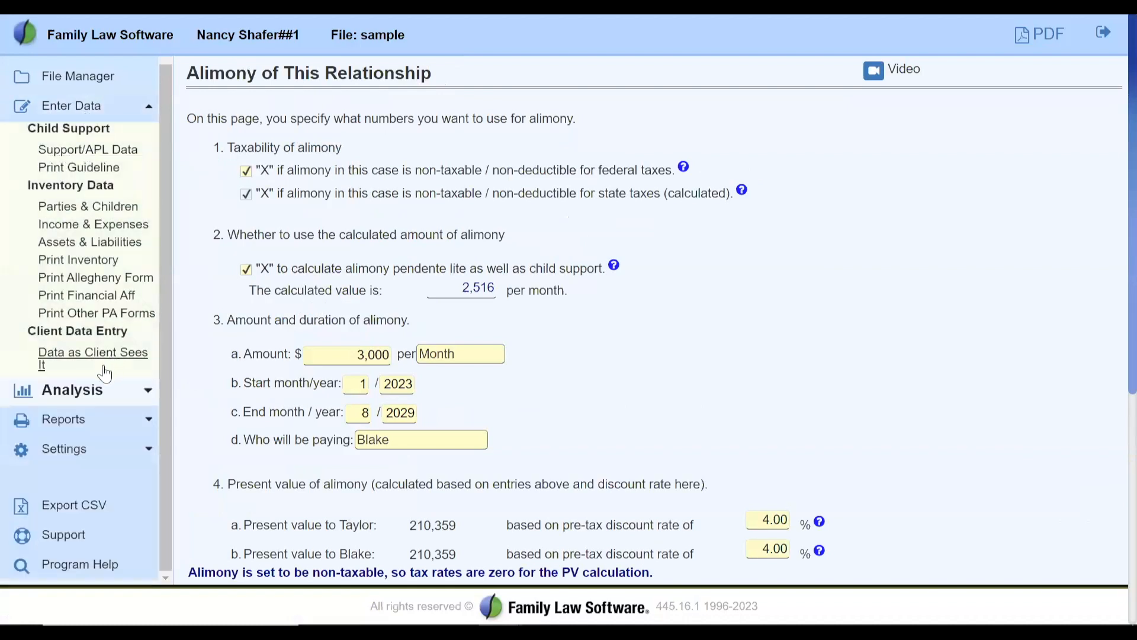
{"action": "left_click", "coordinate": [88, 394]}
{"action": "left_click", "coordinate": [338, 355]}
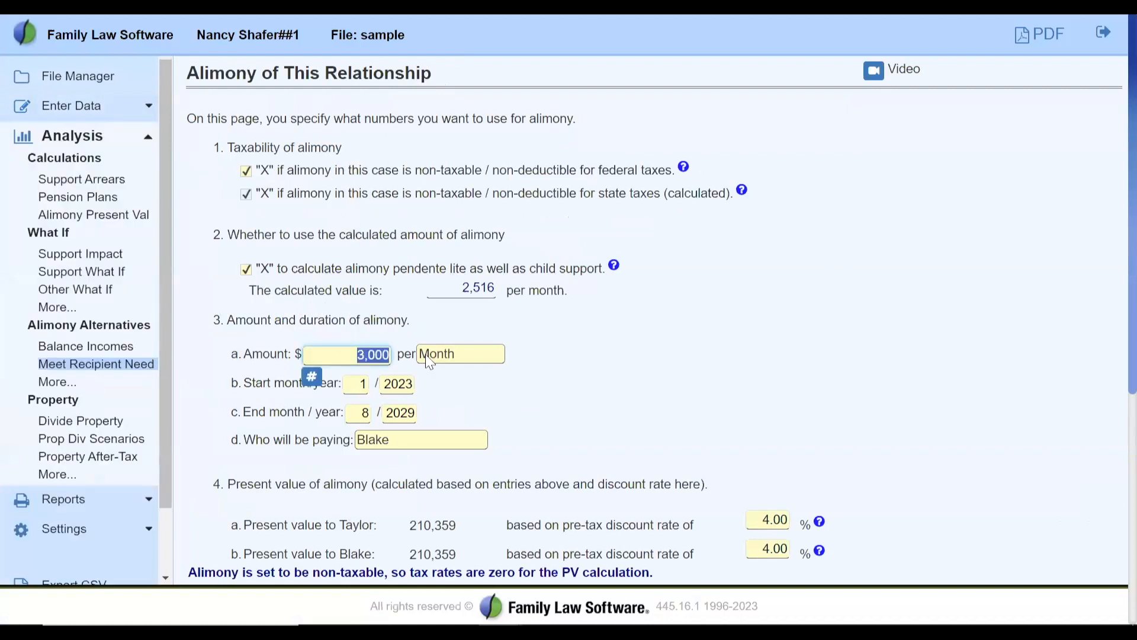
Open the Balance Incomes tool and add a second column for comparing income splits.
{"action": "left_click", "coordinate": [88, 349]}
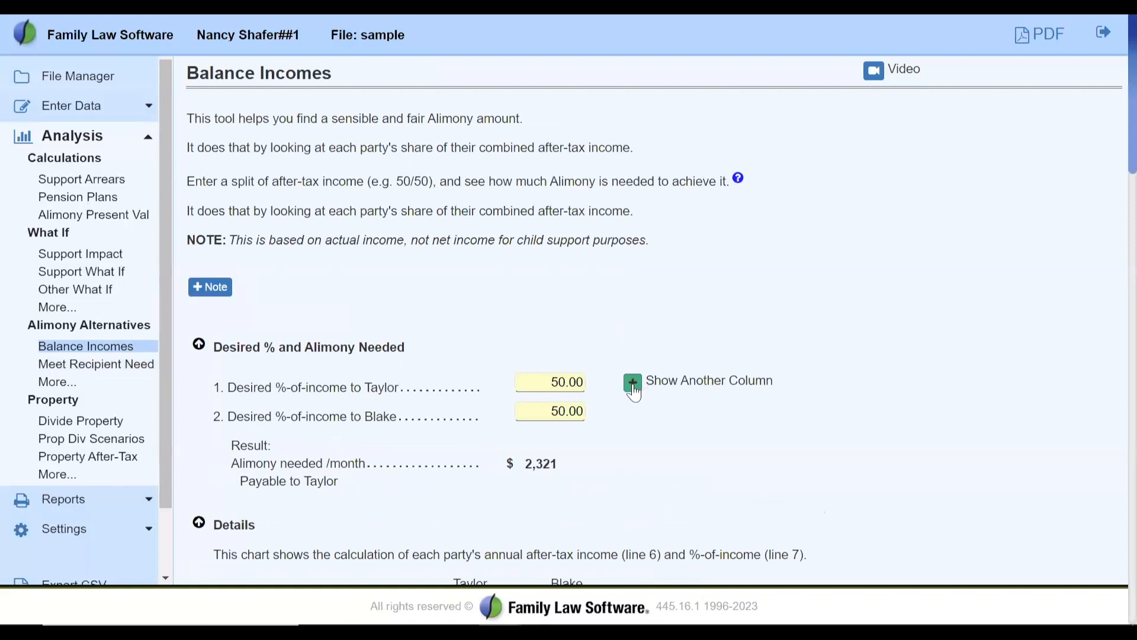
{"action": "left_click_drag", "start_coordinate": [527, 384], "coordinate": [587, 384]}
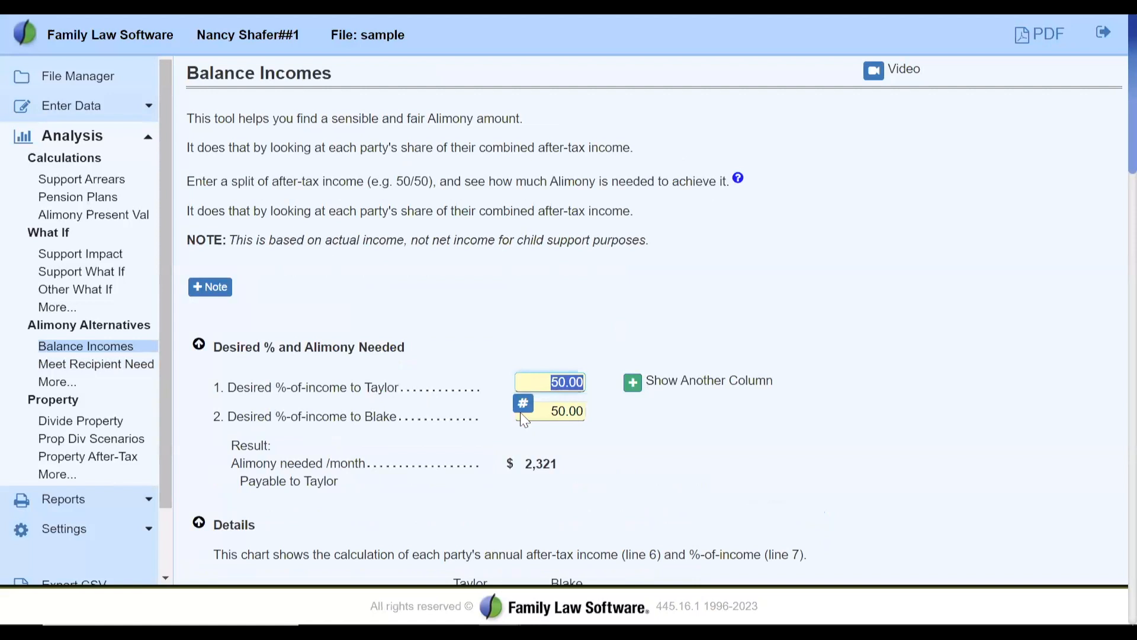
{"action": "left_click", "coordinate": [632, 383]}
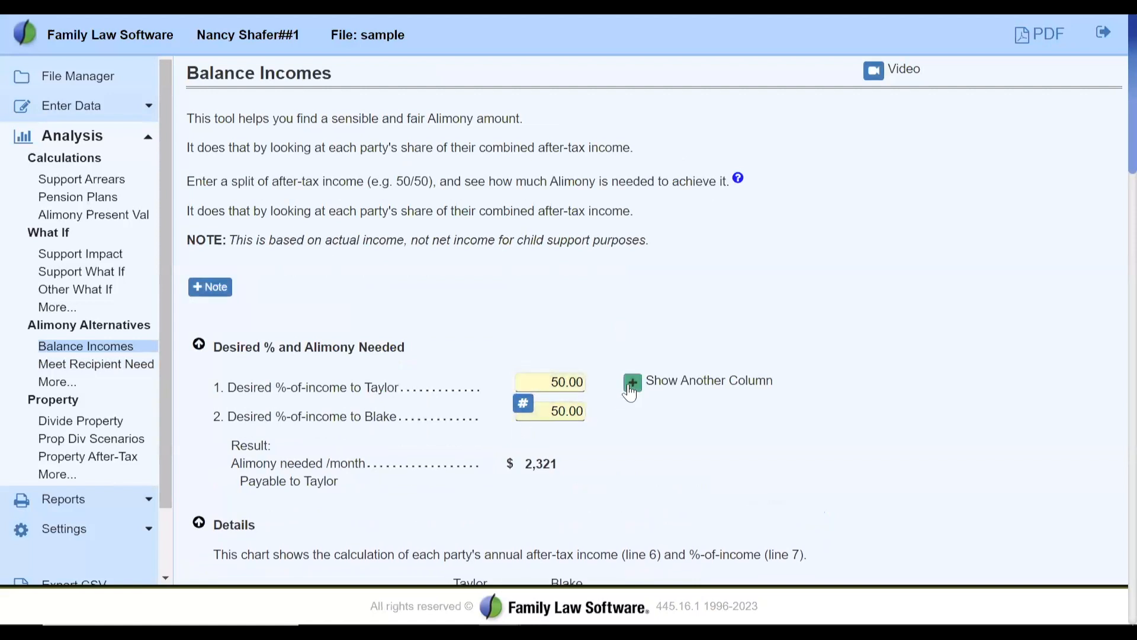
{"action": "left_click", "coordinate": [631, 391]}
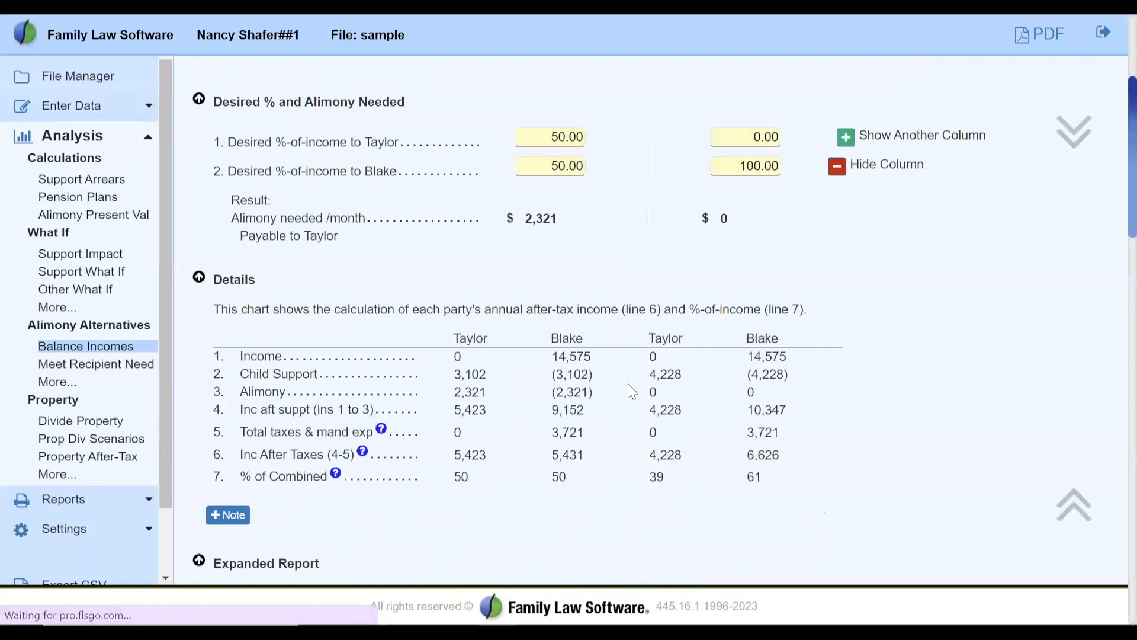
Set the recipient's desired percentage of income in the second column to 40.
{"action": "left_click", "coordinate": [750, 135]}
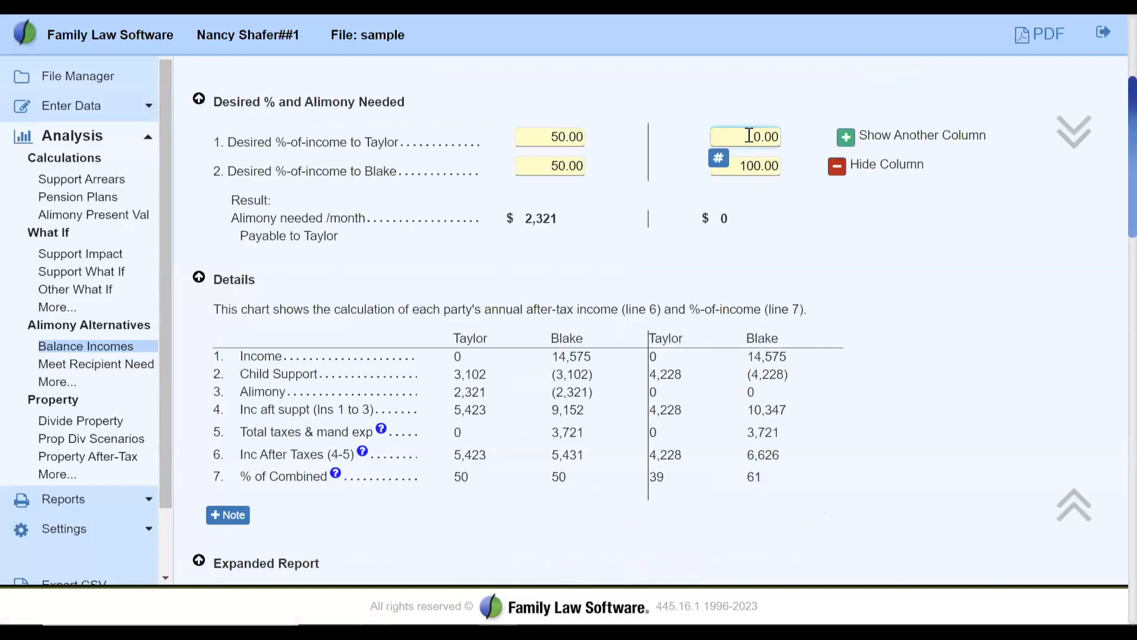
{"action": "key", "text": "shift+Tab"}
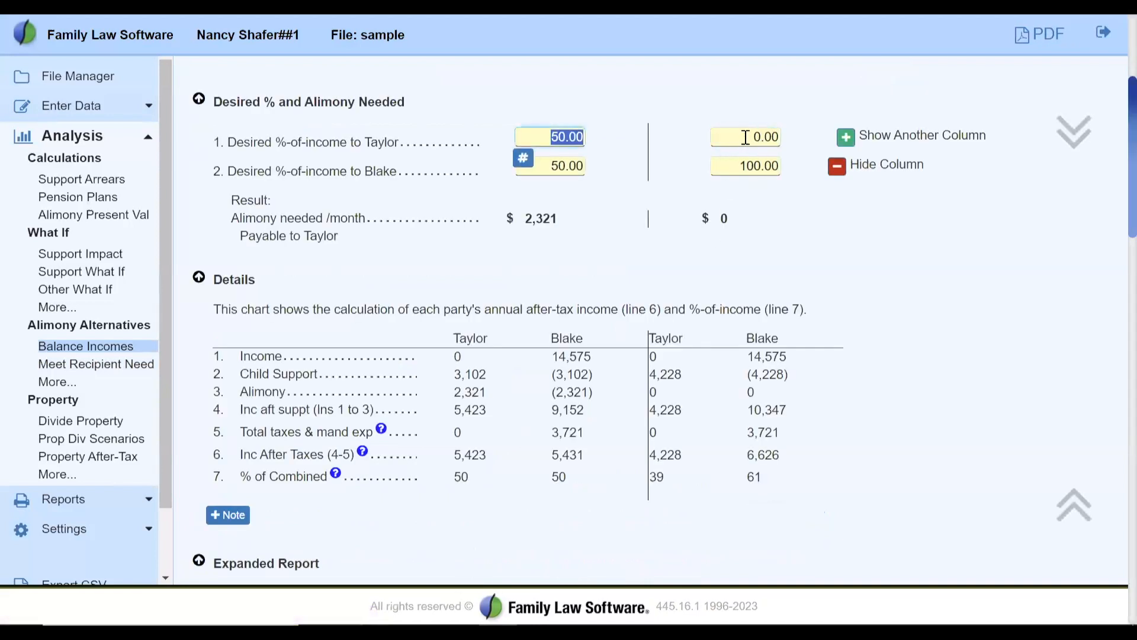
{"action": "left_click", "coordinate": [746, 135]}
{"action": "type", "text": "4"}
{"action": "key", "text": "Tab"}
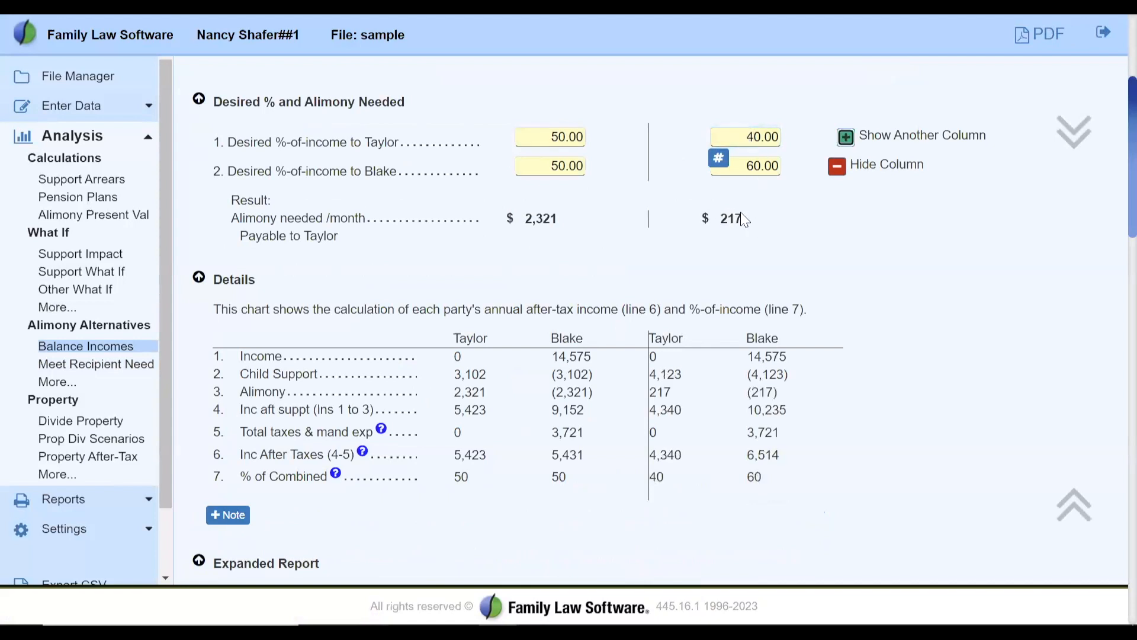
Set the recipient's desired percentage of income in the second column to 45.
{"action": "left_click_drag", "start_coordinate": [757, 138], "coordinate": [762, 139]}
{"action": "type", "text": "5"}
{"action": "key", "text": "Tab"}
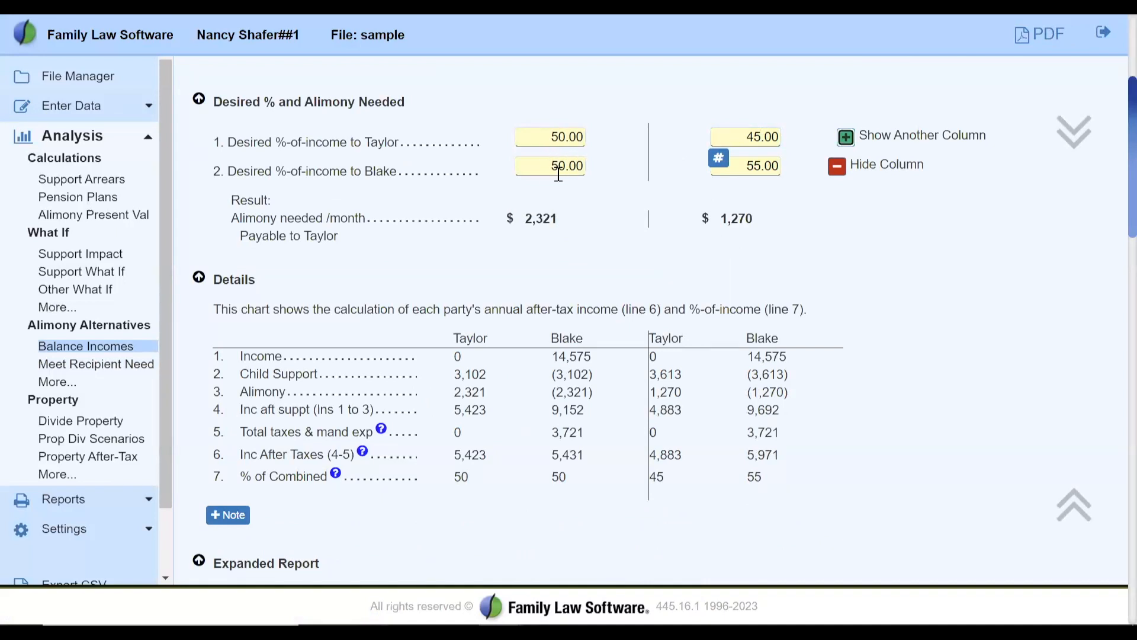
Compare both income splits in the details chart and expanded report, and review the options and actual alimony sections.
{"action": "double_click", "coordinate": [457, 456]}
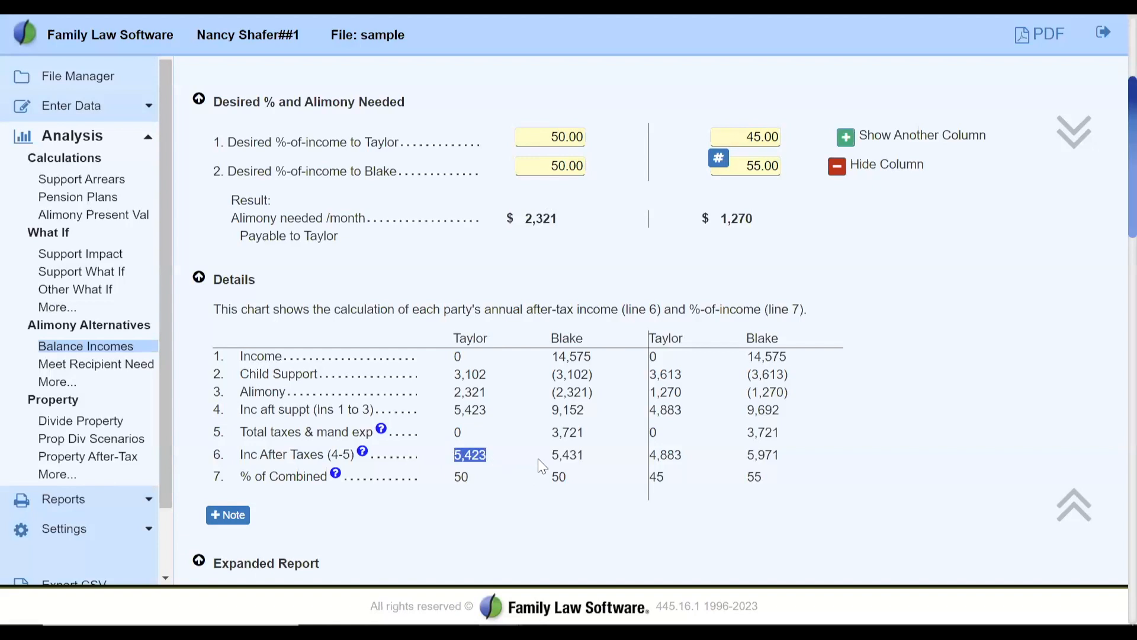
{"action": "left_click", "coordinate": [384, 513]}
{"action": "scroll", "coordinate": [384, 513], "scroll_direction": "down", "scroll_amount": 2}
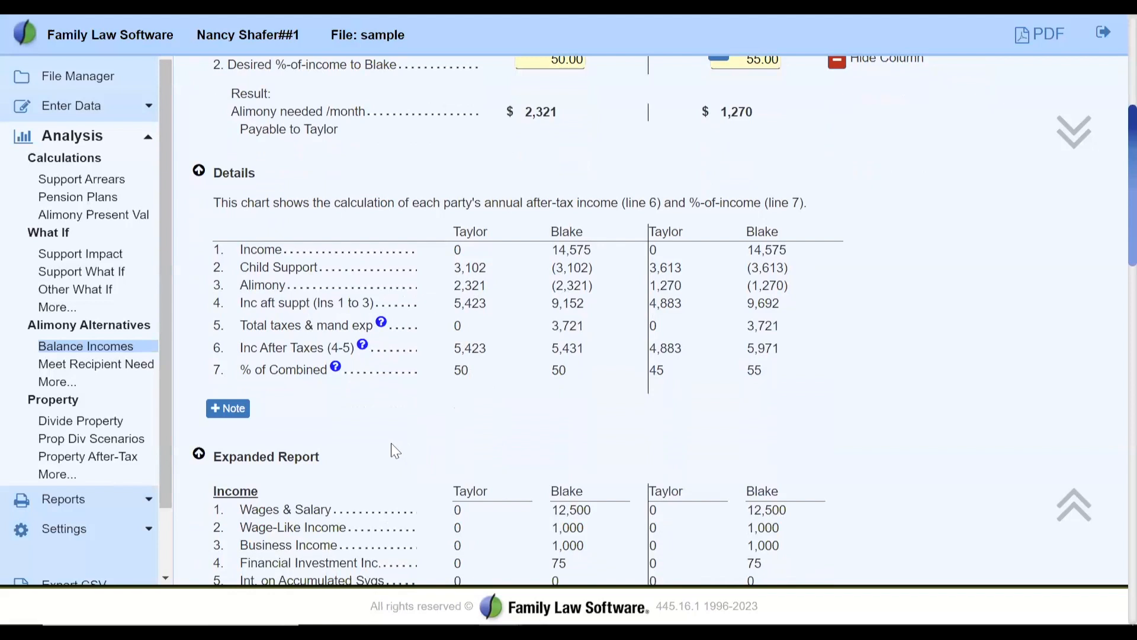
{"action": "scroll", "coordinate": [396, 452], "scroll_direction": "up", "scroll_amount": 5}
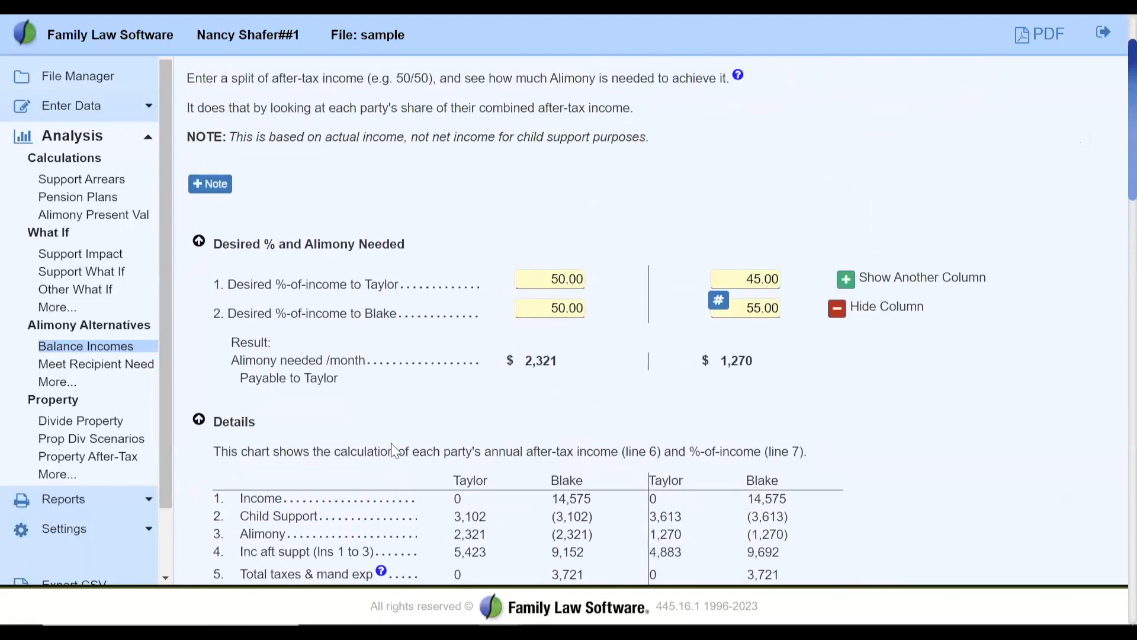
{"action": "scroll", "coordinate": [395, 451], "scroll_direction": "down", "scroll_amount": 1}
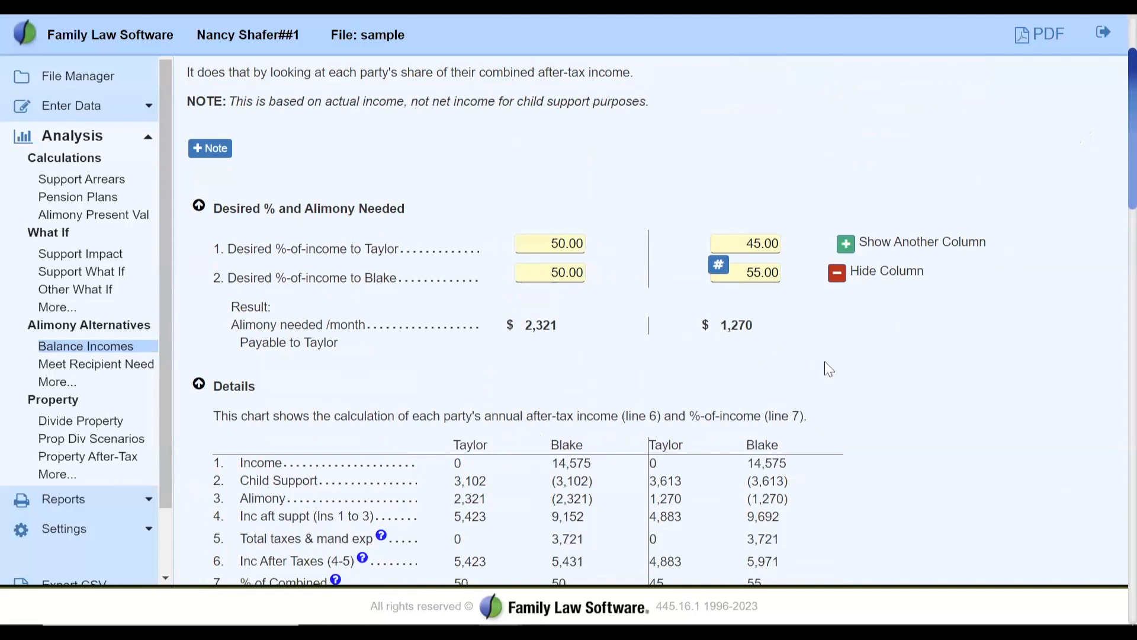
{"action": "scroll", "coordinate": [801, 415], "scroll_direction": "down", "scroll_amount": 5}
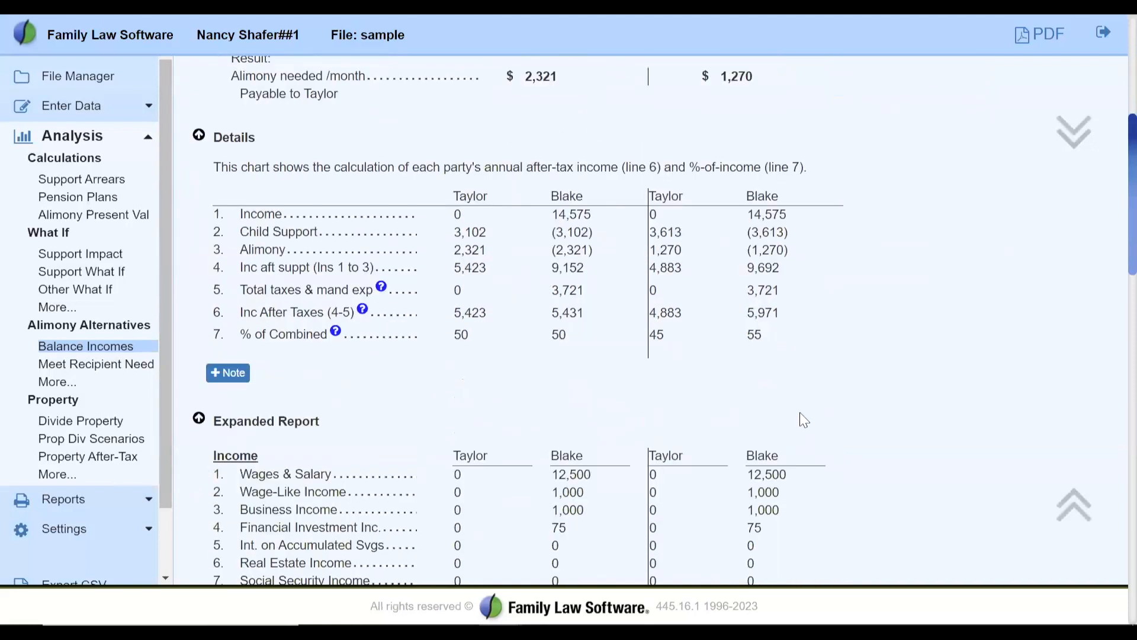
{"action": "scroll", "coordinate": [804, 420], "scroll_direction": "down", "scroll_amount": 5}
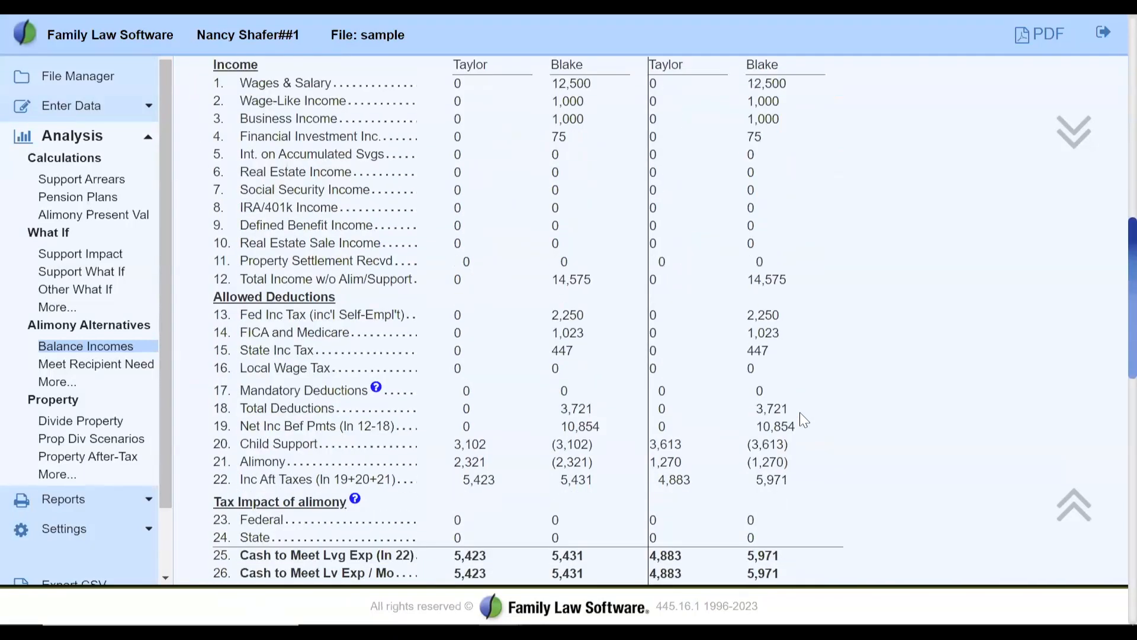
{"action": "scroll", "coordinate": [803, 419], "scroll_direction": "down", "scroll_amount": 12}
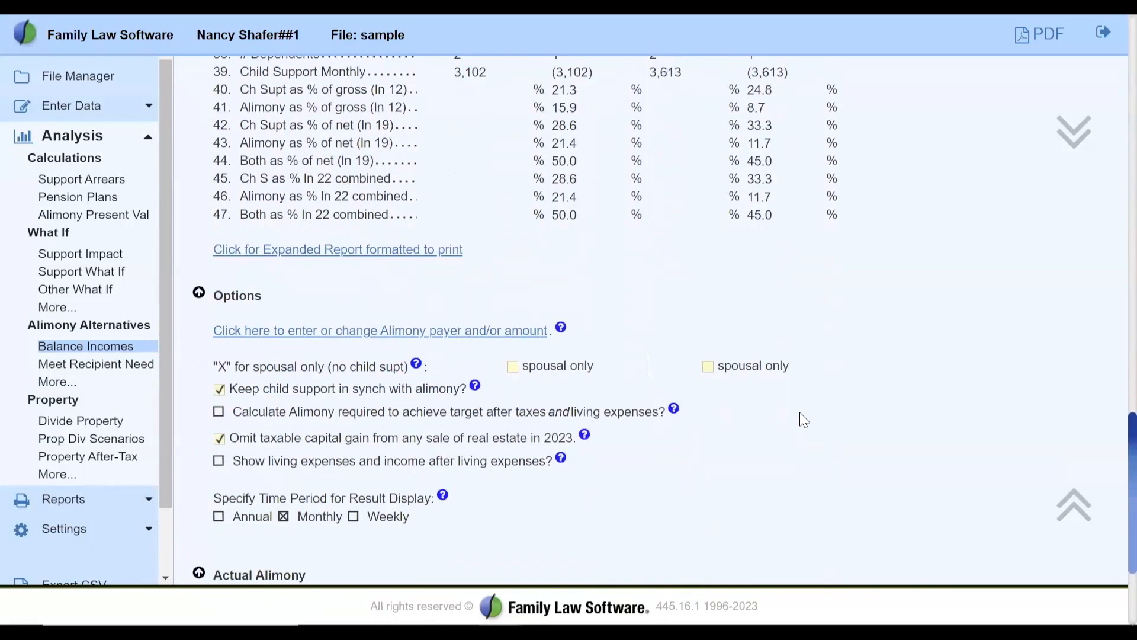
{"action": "scroll", "coordinate": [804, 419], "scroll_direction": "down", "scroll_amount": 1}
{"action": "scroll", "coordinate": [804, 419], "scroll_direction": "down", "scroll_amount": 2}
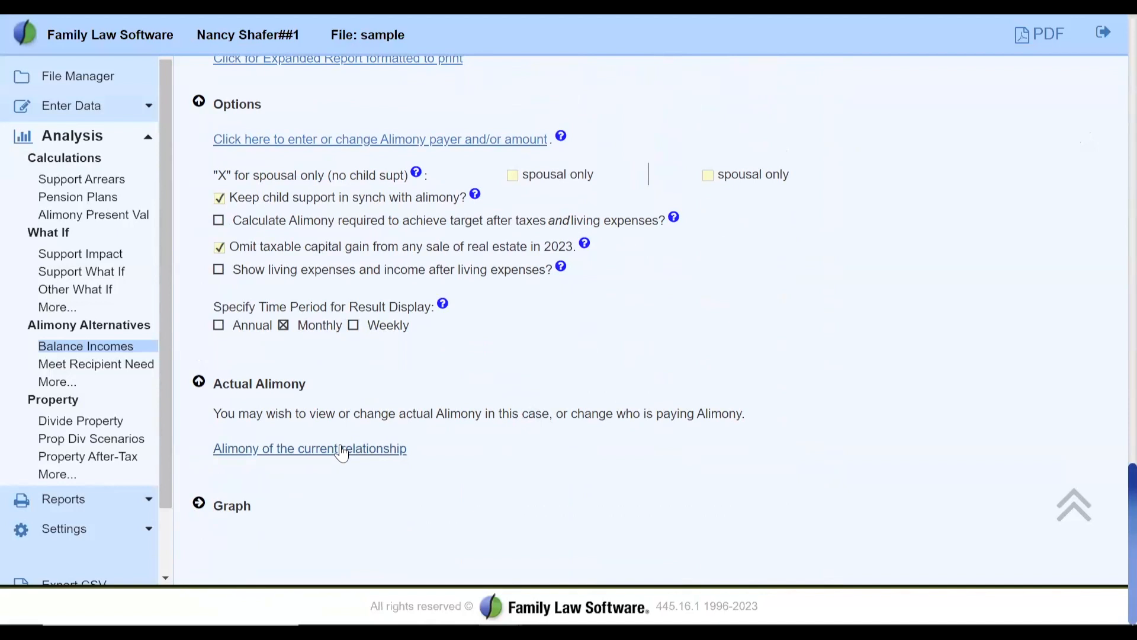
Open the Other What If tool and review both scenarios' child support, alimony, exemption, filing status and after-tax income figures.
{"action": "left_click", "coordinate": [88, 292]}
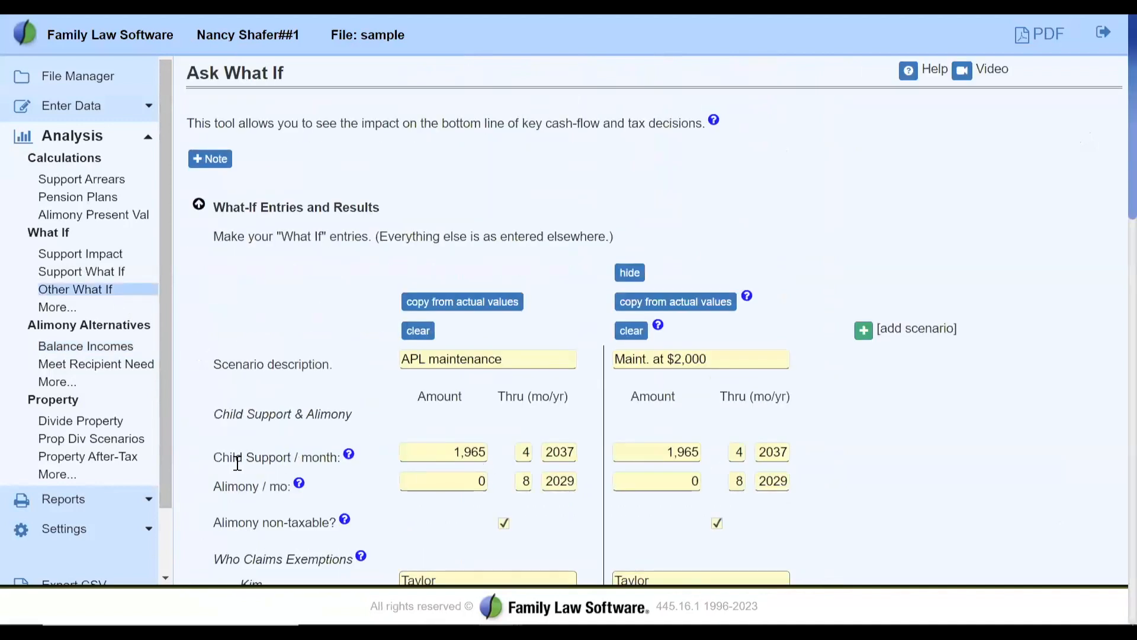
{"action": "left_click_drag", "start_coordinate": [221, 455], "coordinate": [315, 455]}
{"action": "left_click_drag", "start_coordinate": [222, 486], "coordinate": [308, 502]}
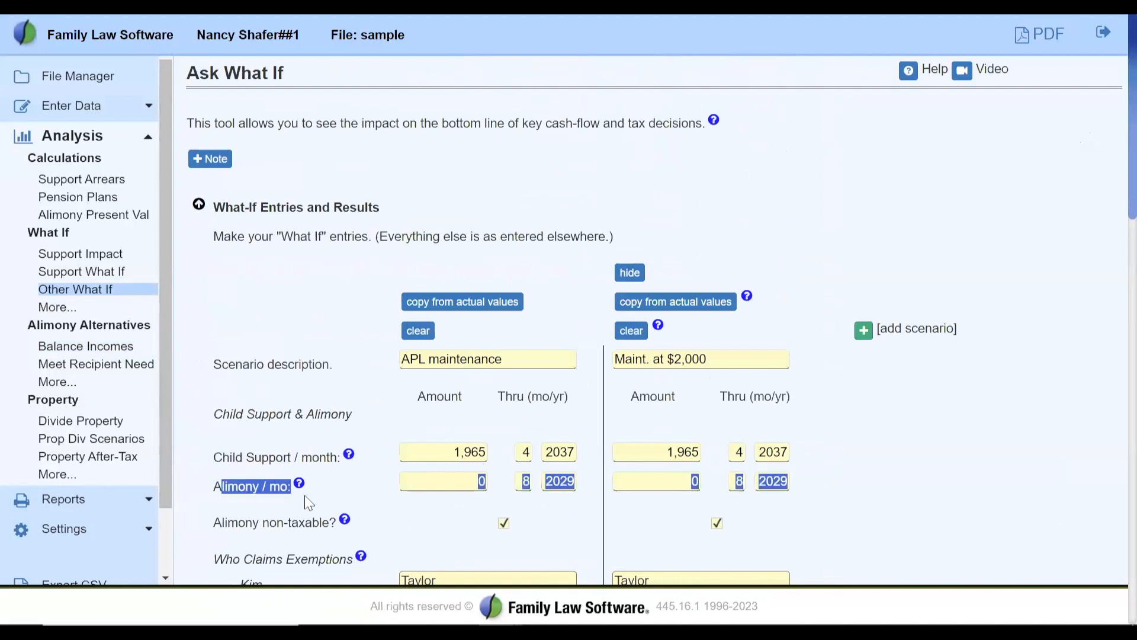
{"action": "left_click", "coordinate": [852, 474]}
{"action": "scroll", "coordinate": [852, 474], "scroll_direction": "down", "scroll_amount": 8}
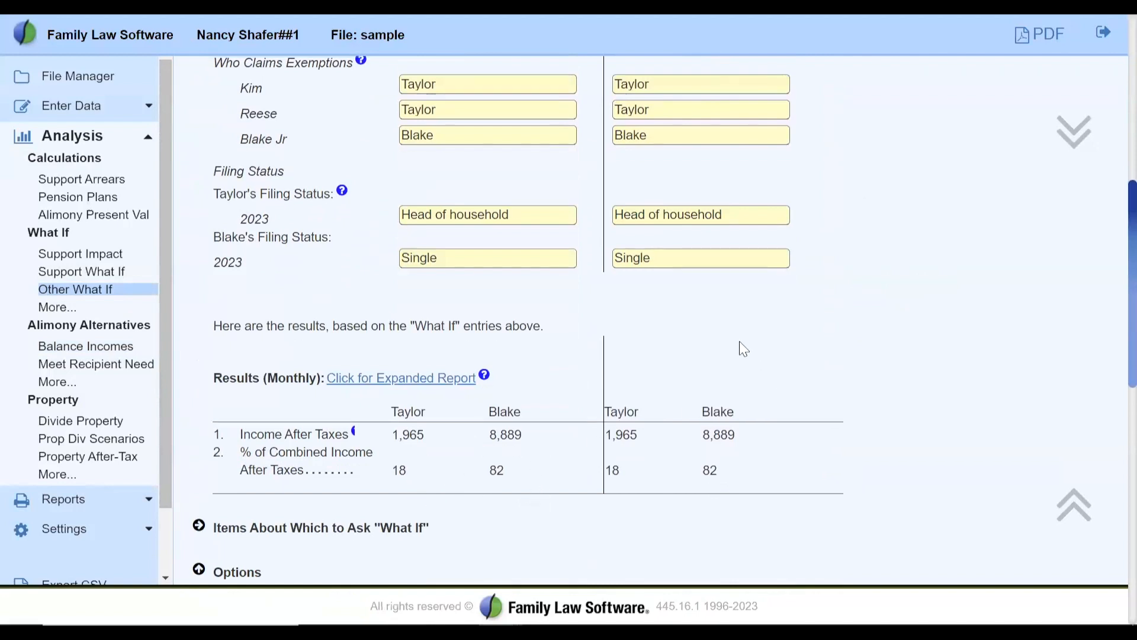
{"action": "scroll", "coordinate": [741, 348], "scroll_direction": "up", "scroll_amount": 1}
{"action": "scroll", "coordinate": [740, 349], "scroll_direction": "up", "scroll_amount": 8}
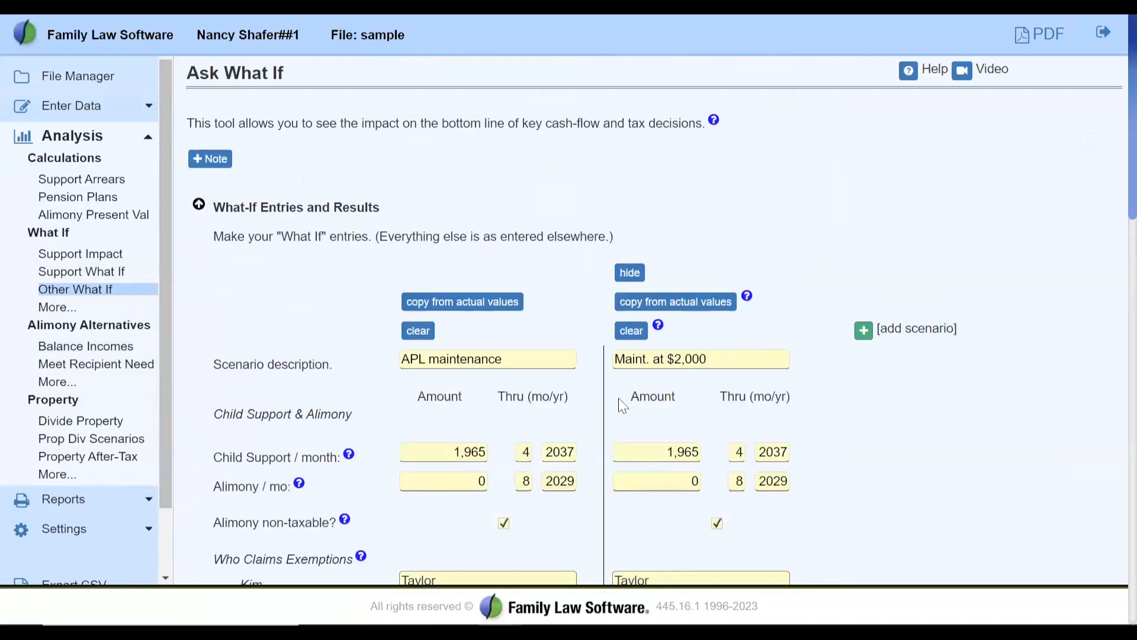
Set the monthly alimony in the "Maint. at $2,000" scenario to 2,000 and check the resulting after-tax incomes.
{"action": "left_click", "coordinate": [651, 478]}
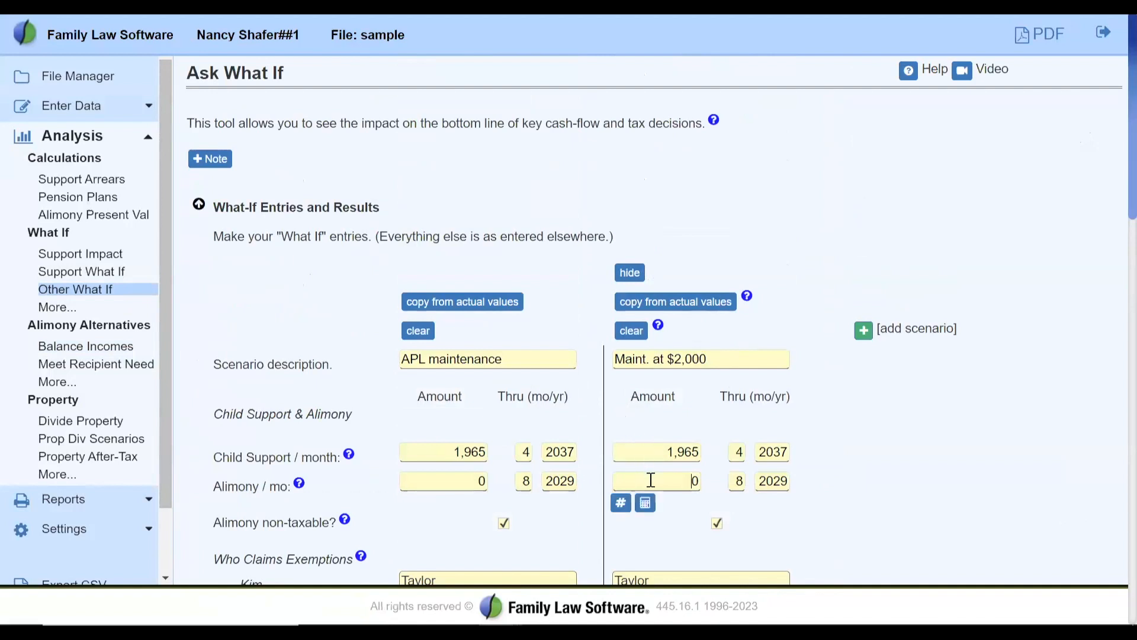
{"action": "type", "text": "2000"}
{"action": "key", "text": "Tab"}
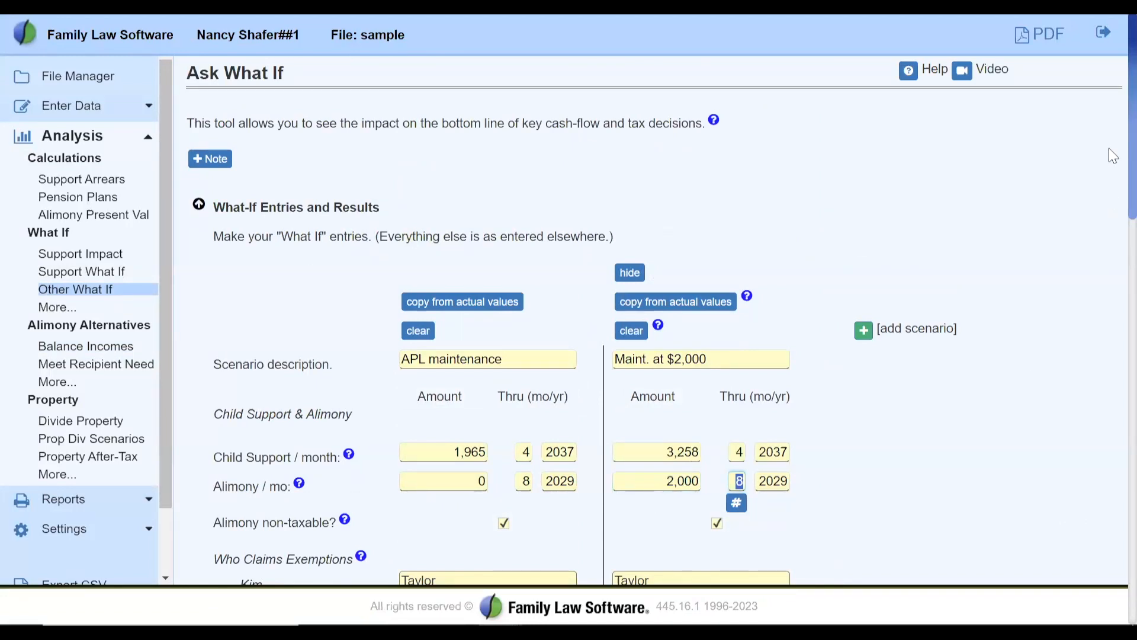
{"action": "scroll", "coordinate": [1111, 197], "scroll_direction": "down", "scroll_amount": 10}
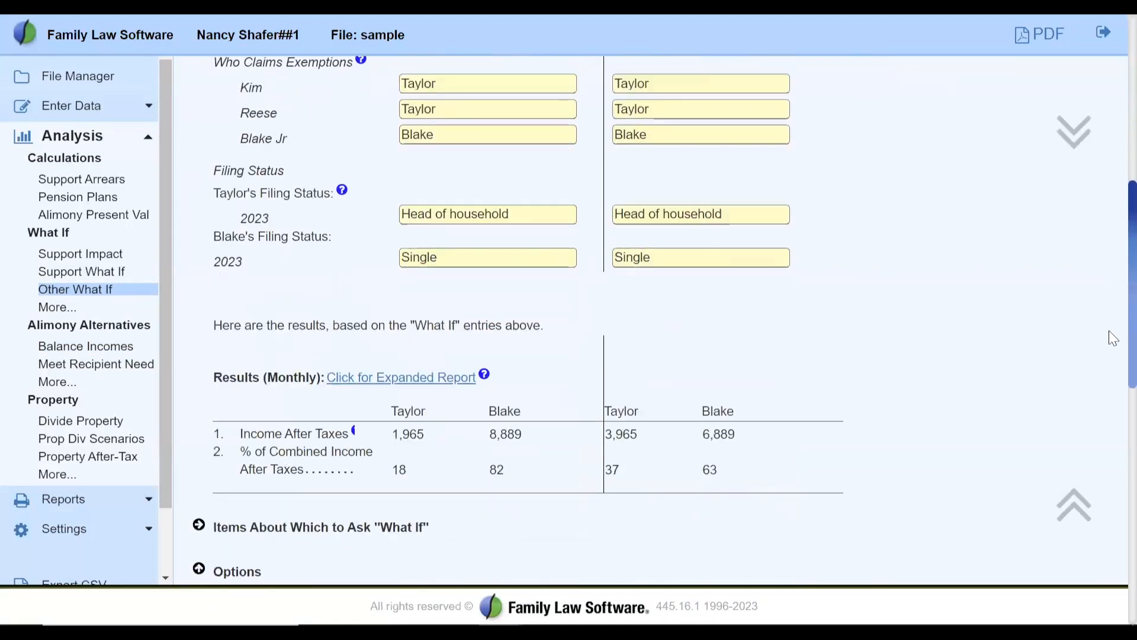
{"action": "scroll", "coordinate": [1113, 367], "scroll_direction": "down", "scroll_amount": 2}
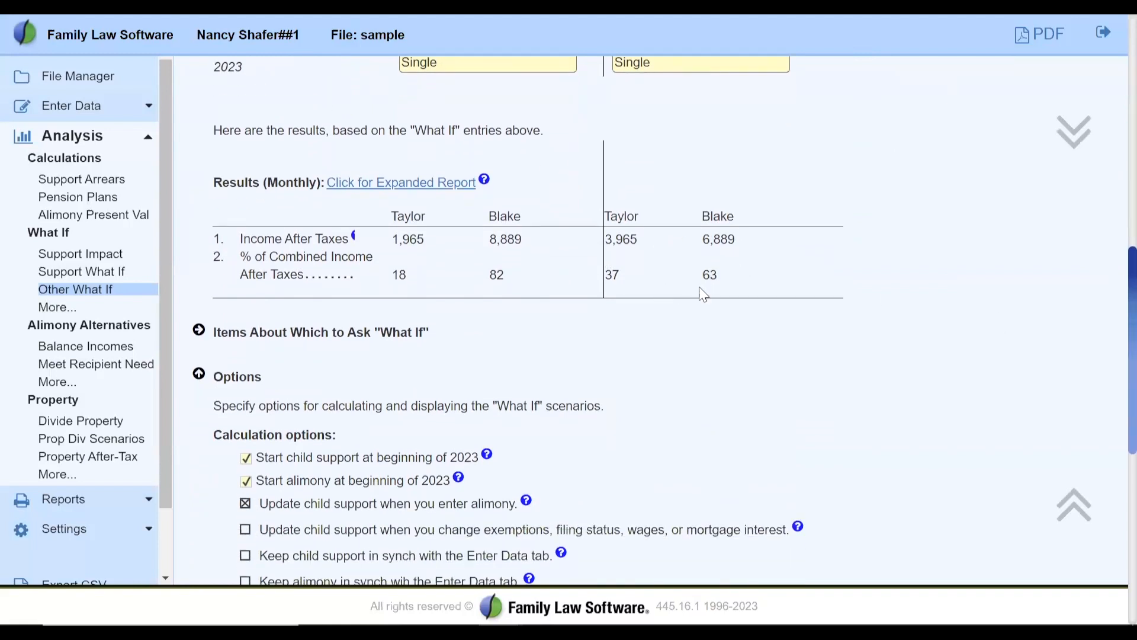
Add a third what-if scenario described as "maint at 3000" and compare the after-tax income results of all scenarios.
{"action": "scroll", "coordinate": [1113, 296], "scroll_direction": "up", "scroll_amount": 10}
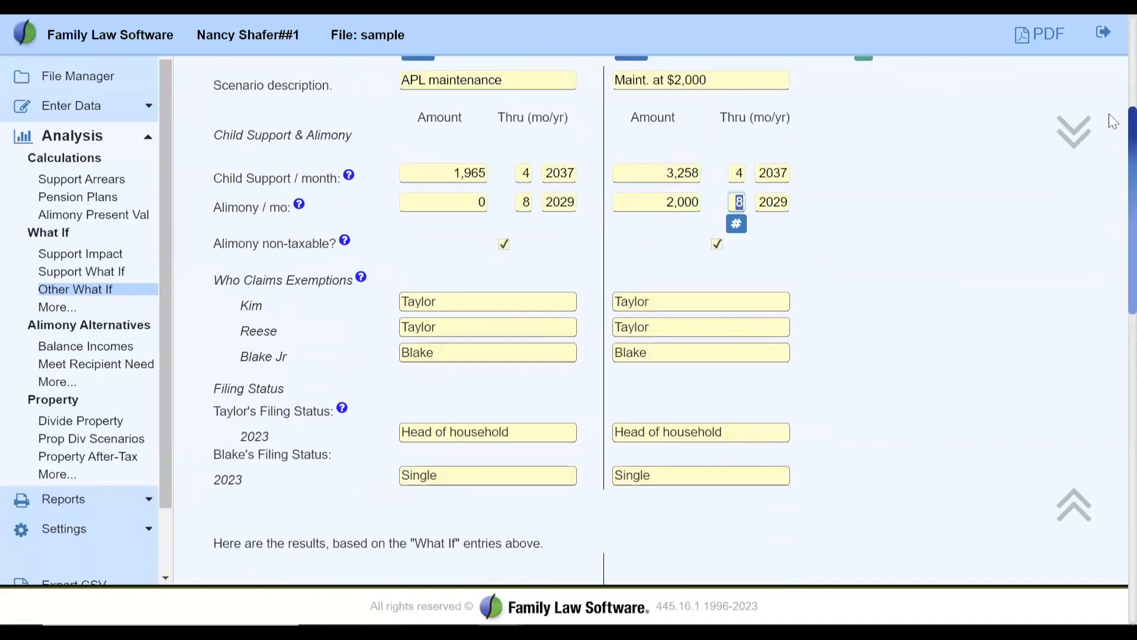
{"action": "left_click", "coordinate": [874, 225]}
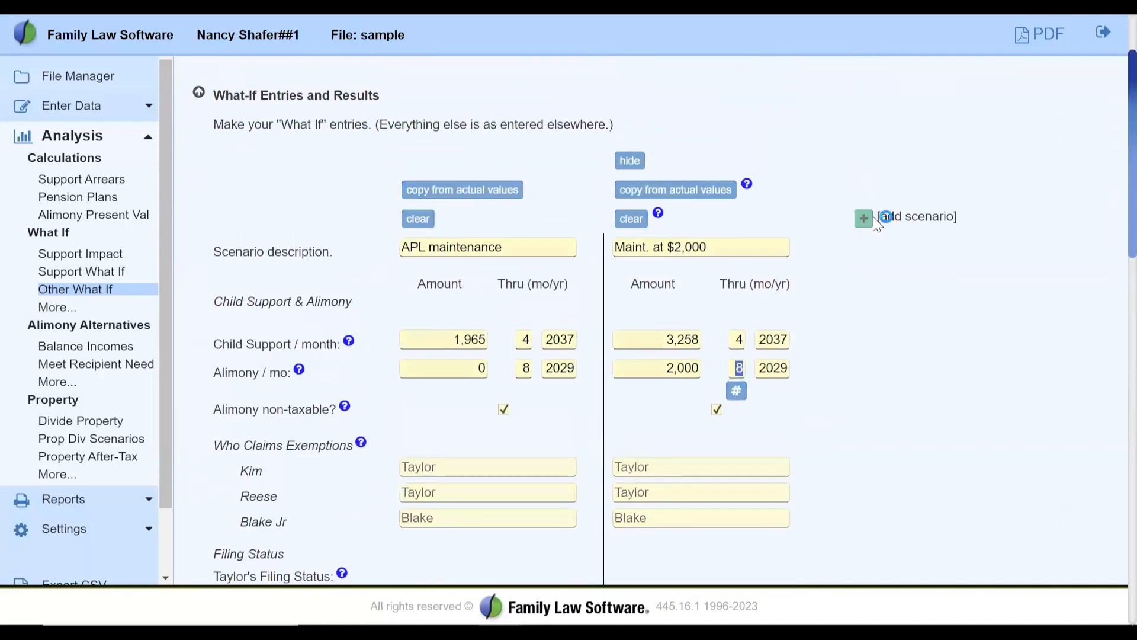
{"action": "left_click", "coordinate": [862, 167]}
{"action": "type", "text": "m"}
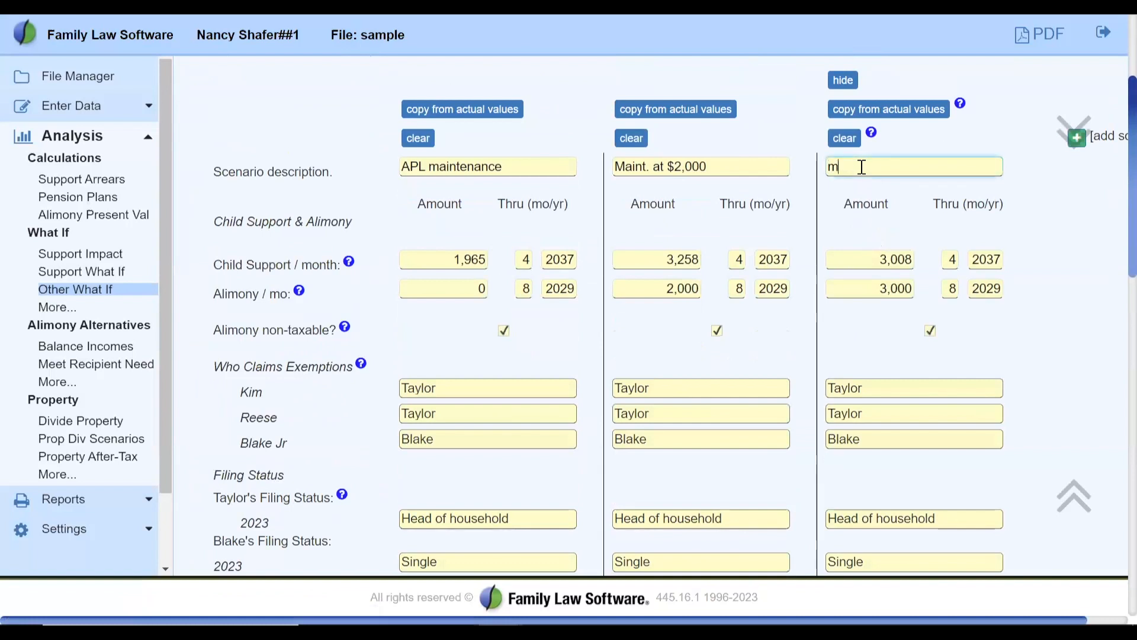
{"action": "type", "text": "aint at 3000"}
{"action": "key", "text": "Tab"}
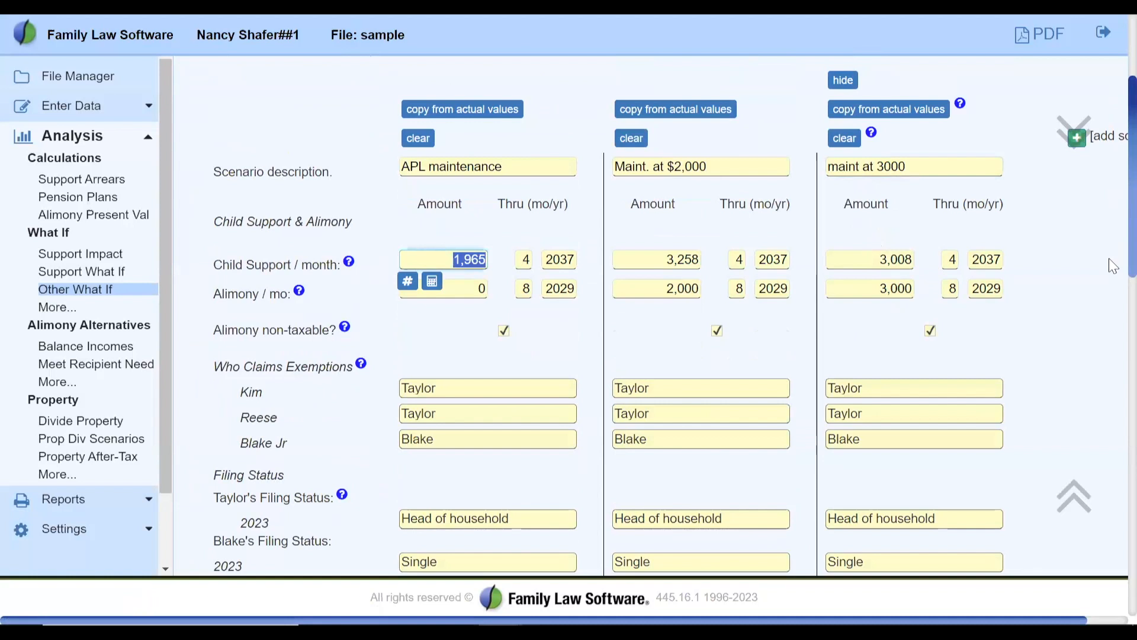
{"action": "scroll", "coordinate": [1113, 266], "scroll_direction": "down", "scroll_amount": 10}
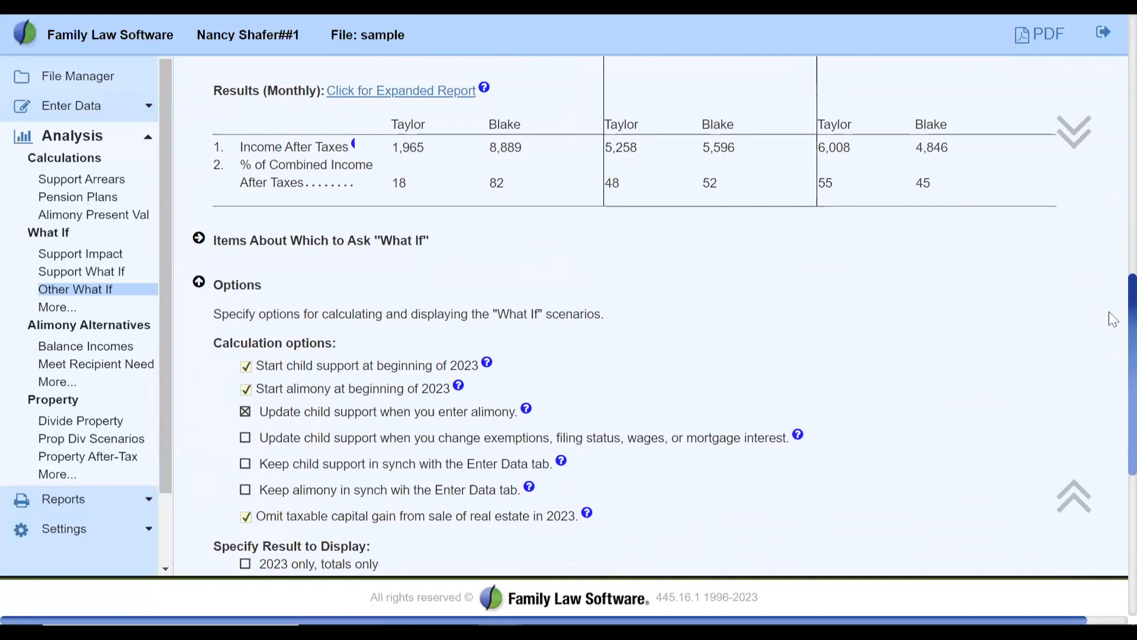
{"action": "scroll", "coordinate": [1109, 317], "scroll_direction": "up", "scroll_amount": 10}
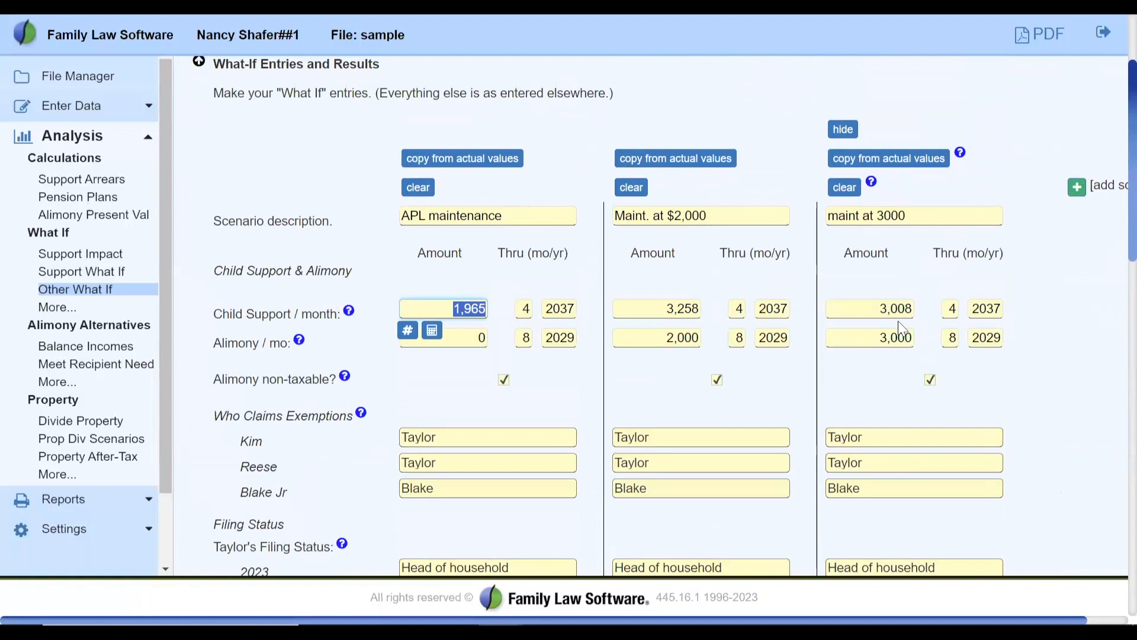
Open the Support What If tool and compare the wage labels, child support and alimony pendente lite of the actual and scenario columns.
{"action": "left_click", "coordinate": [79, 273]}
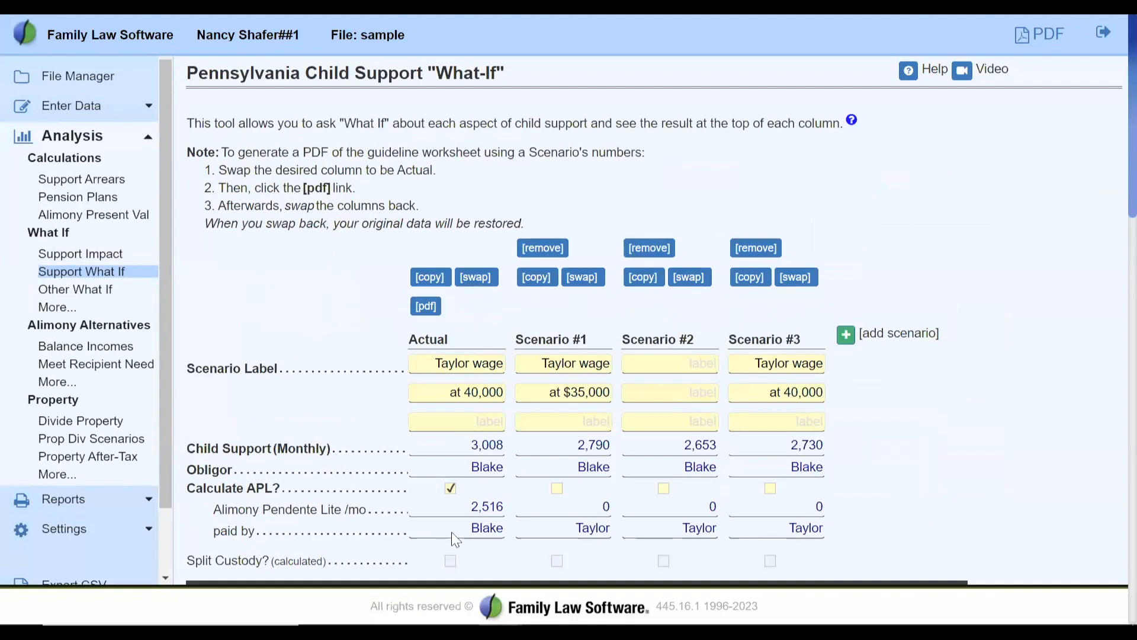
{"action": "left_click_drag", "start_coordinate": [472, 511], "coordinate": [513, 520]}
{"action": "left_click", "coordinate": [943, 457]}
{"action": "scroll", "coordinate": [943, 458], "scroll_direction": "down", "scroll_amount": 3}
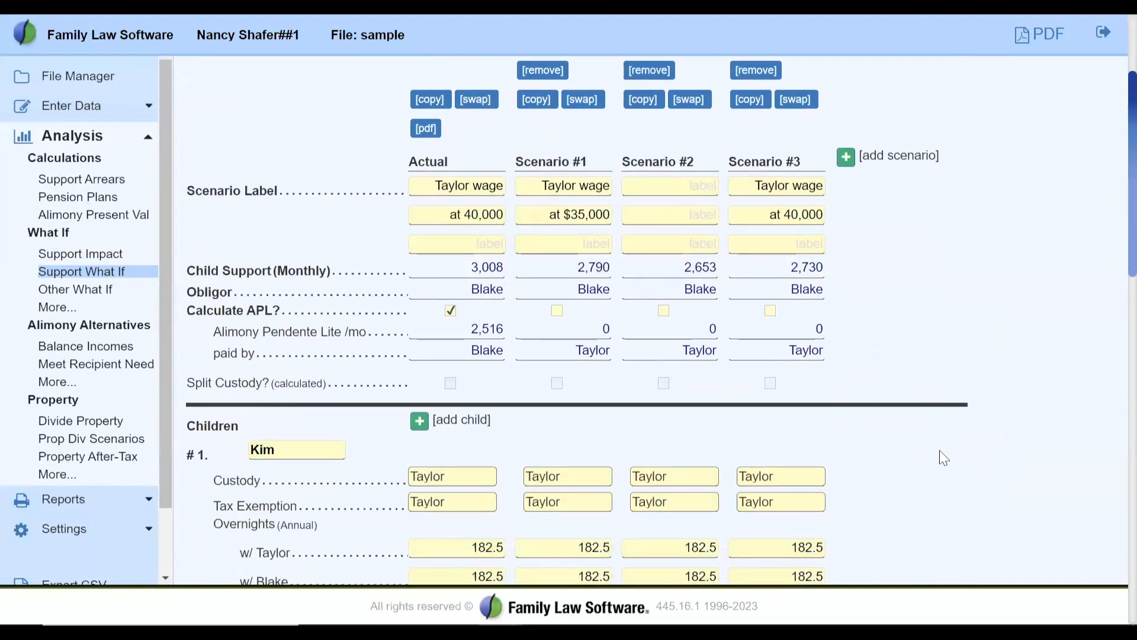
{"action": "scroll", "coordinate": [943, 458], "scroll_direction": "down", "scroll_amount": 1}
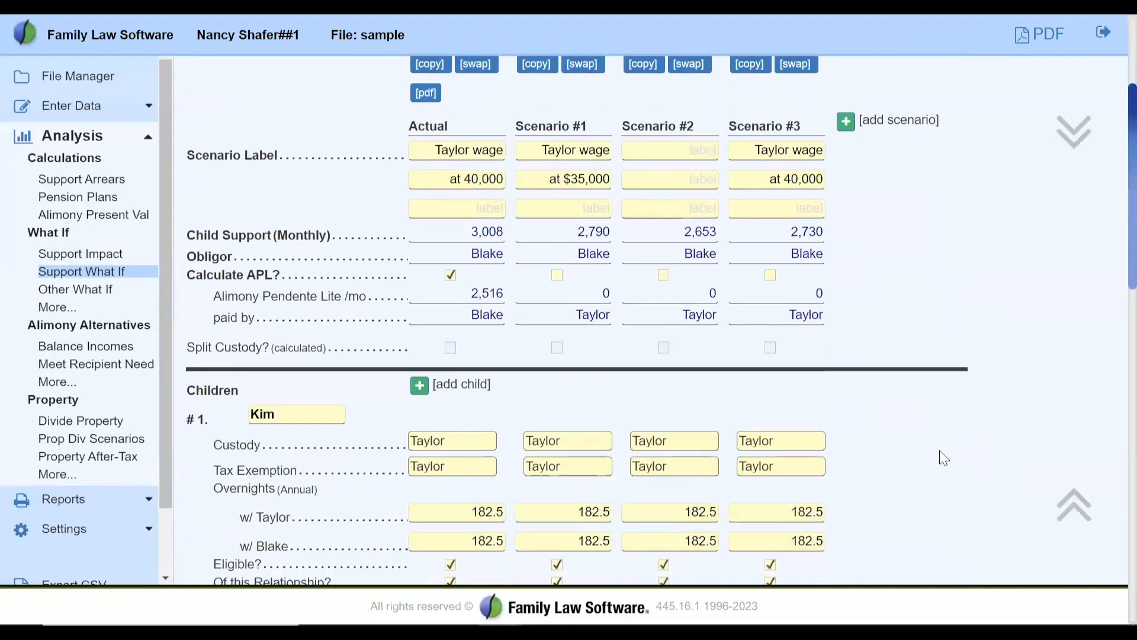
{"action": "left_click", "coordinate": [468, 180]}
{"action": "triple_click", "coordinate": [467, 180]}
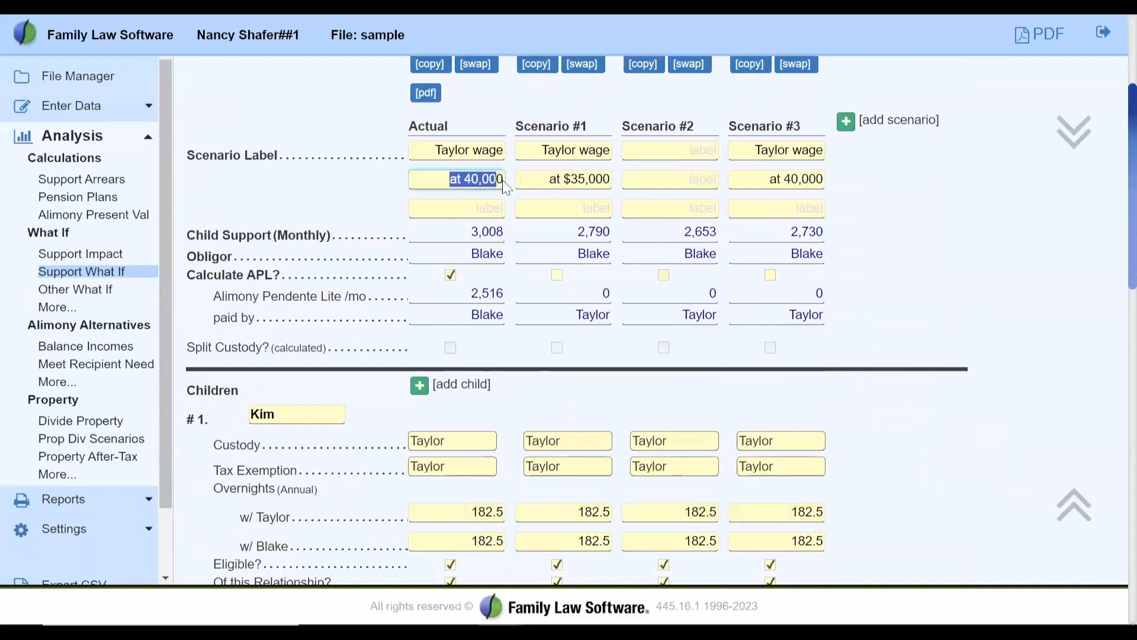
{"action": "left_click", "coordinate": [539, 187]}
{"action": "left_click_drag", "start_coordinate": [540, 188], "coordinate": [619, 190]}
{"action": "left_click_drag", "start_coordinate": [766, 179], "coordinate": [881, 209]}
{"action": "left_click", "coordinate": [882, 234]}
Review the children, income and expense entries of all columns, and return to the scenario labels.
{"action": "scroll", "coordinate": [882, 236], "scroll_direction": "down", "scroll_amount": 7}
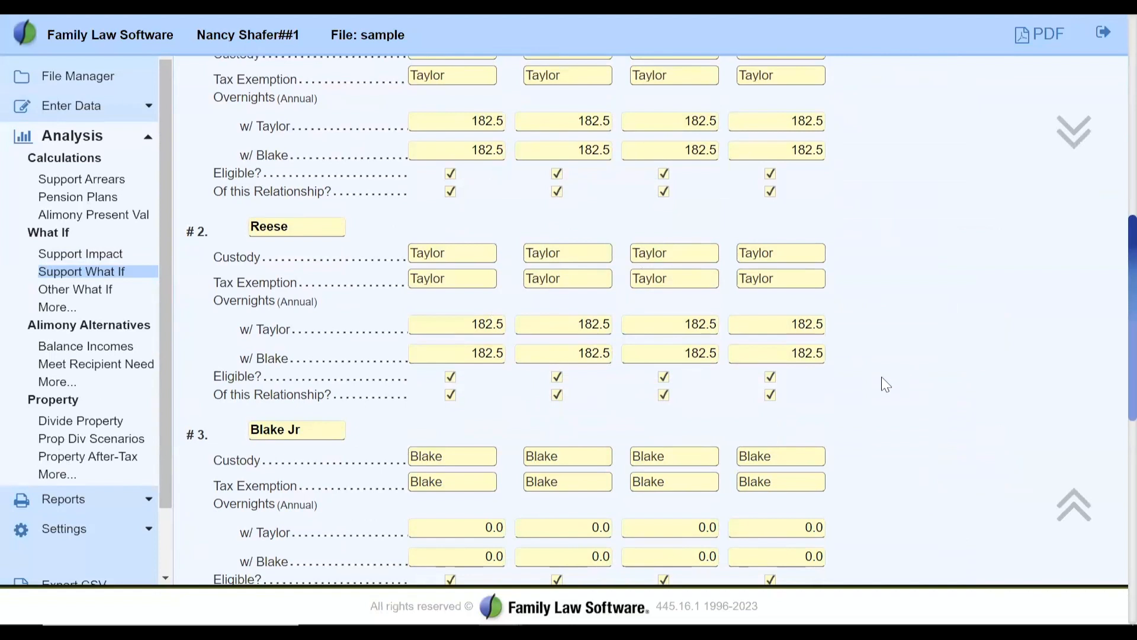
{"action": "scroll", "coordinate": [886, 385], "scroll_direction": "down", "scroll_amount": 6}
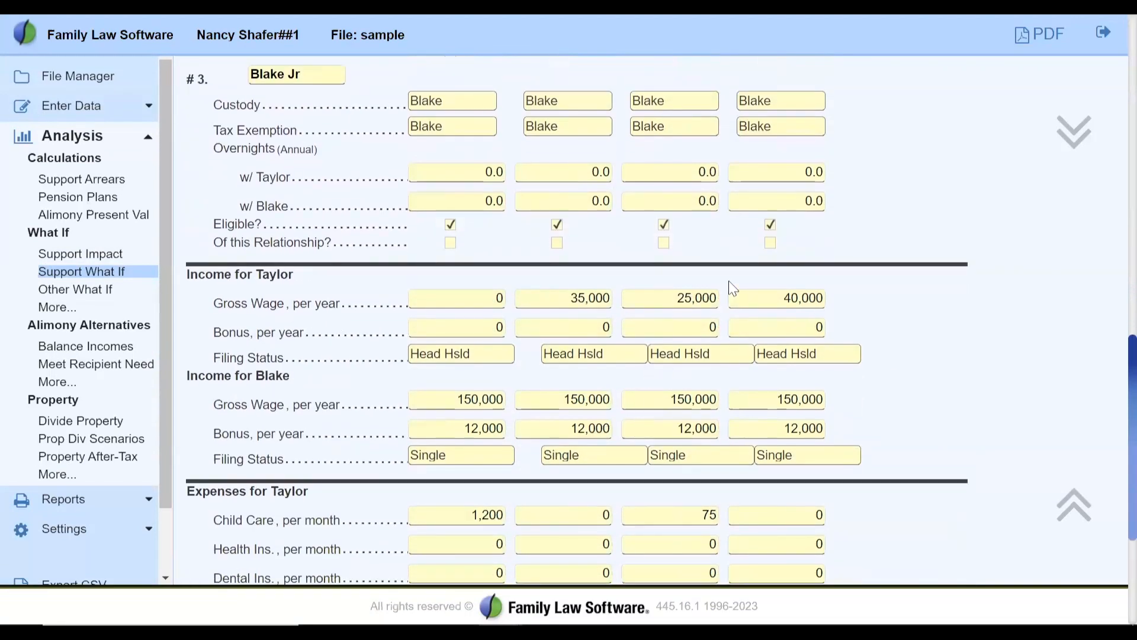
{"action": "scroll", "coordinate": [911, 389], "scroll_direction": "down", "scroll_amount": 4}
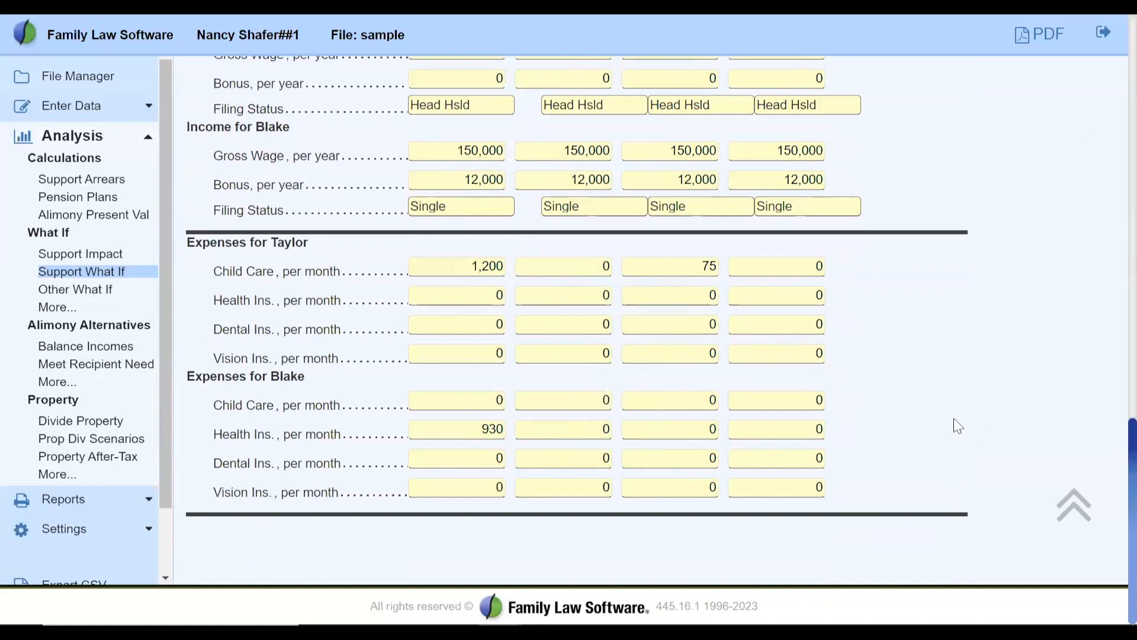
{"action": "scroll", "coordinate": [958, 425], "scroll_direction": "up", "scroll_amount": 12}
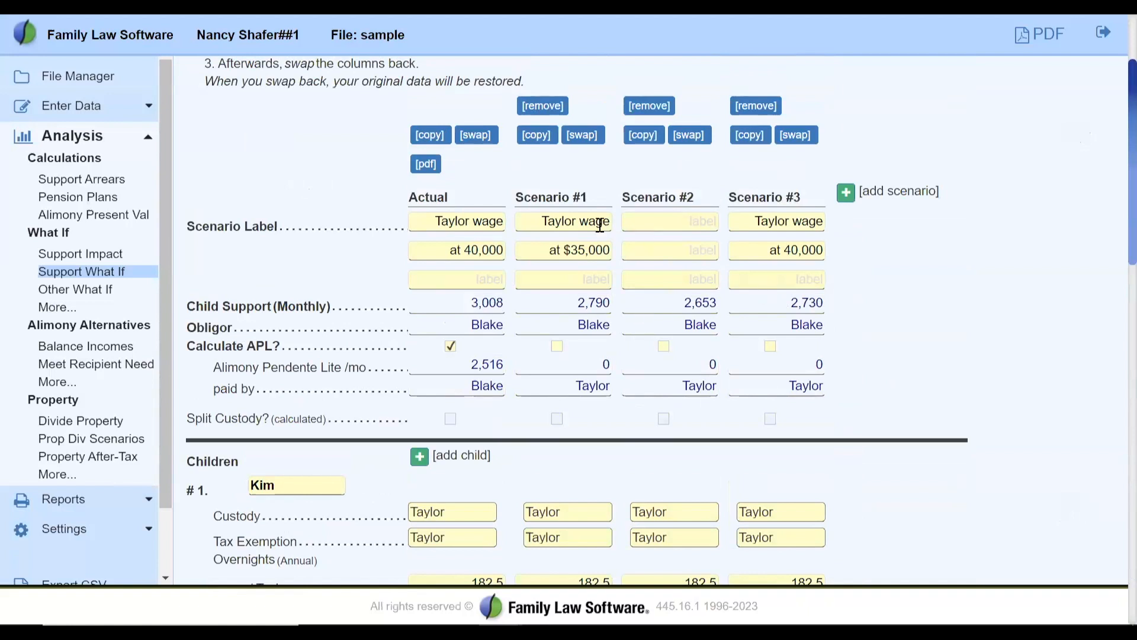
{"action": "left_click_drag", "start_coordinate": [545, 220], "coordinate": [623, 226]}
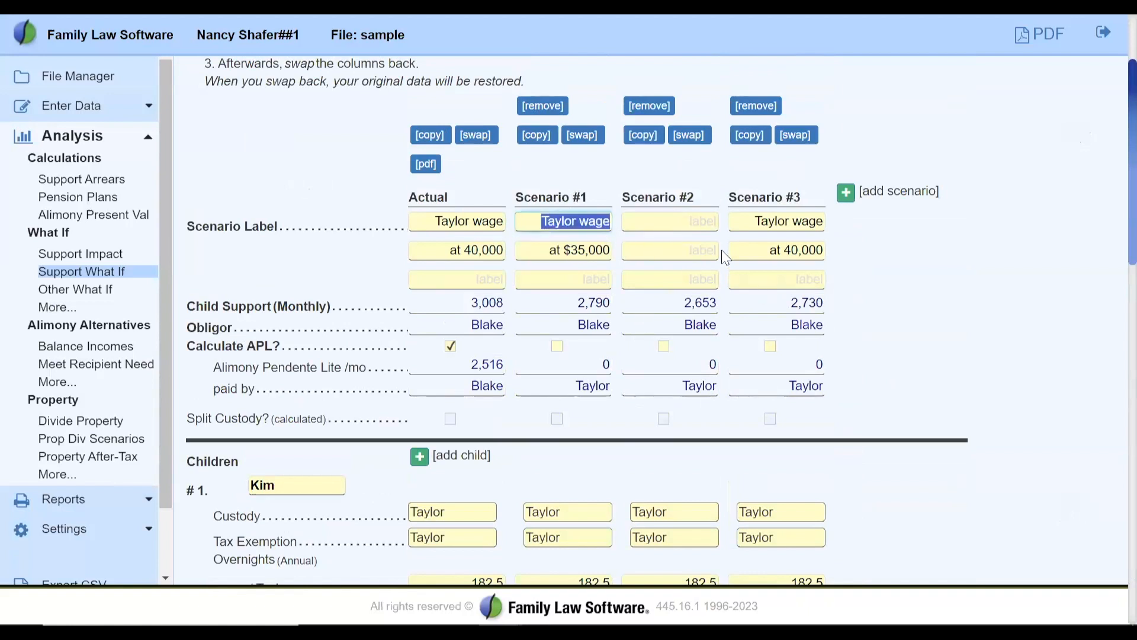
{"action": "left_click", "coordinate": [686, 194]}
{"action": "scroll", "coordinate": [689, 194], "scroll_direction": "up", "scroll_amount": 1}
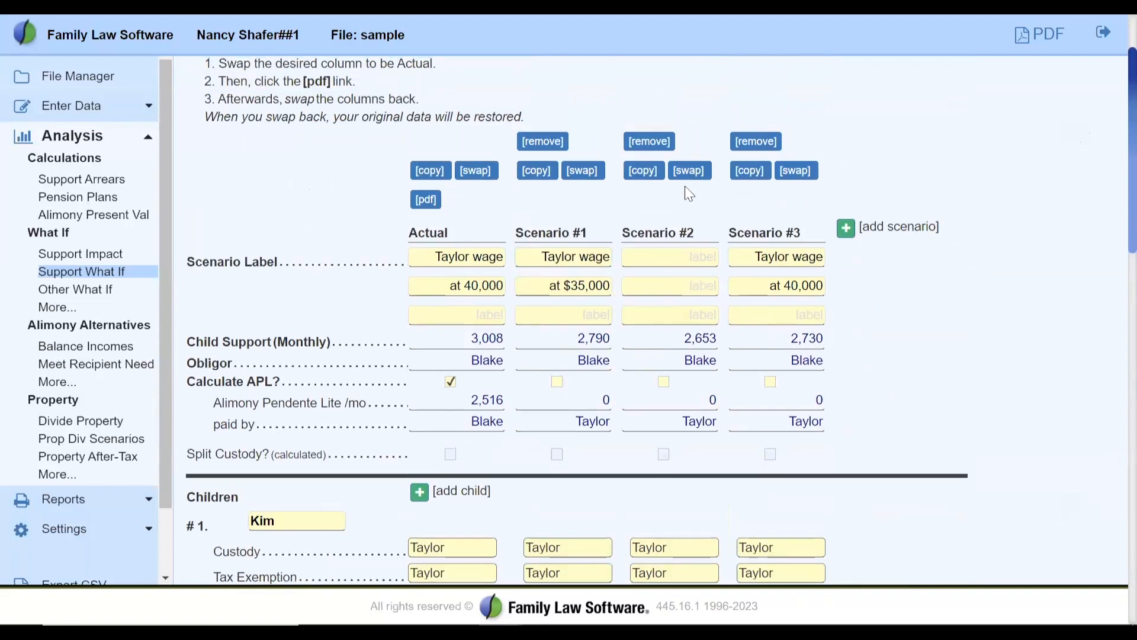
Swap the Actual column with Scenario #3 and check the Actual column's wage label.
{"action": "scroll", "coordinate": [689, 194], "scroll_direction": "up", "scroll_amount": 3}
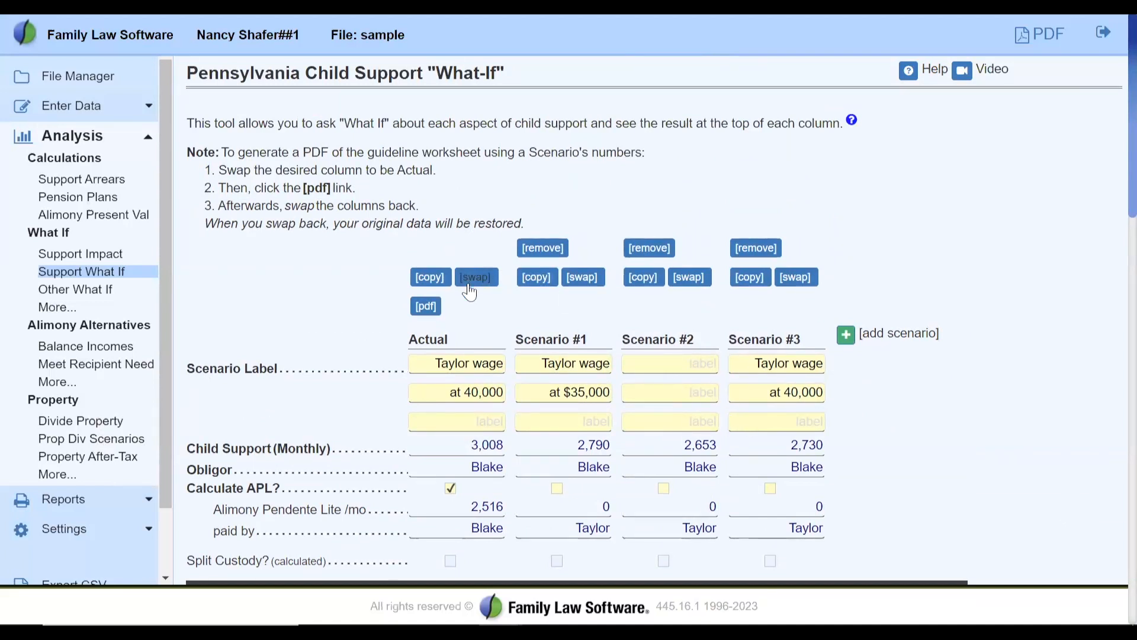
{"action": "left_click_drag", "start_coordinate": [455, 342], "coordinate": [395, 345]}
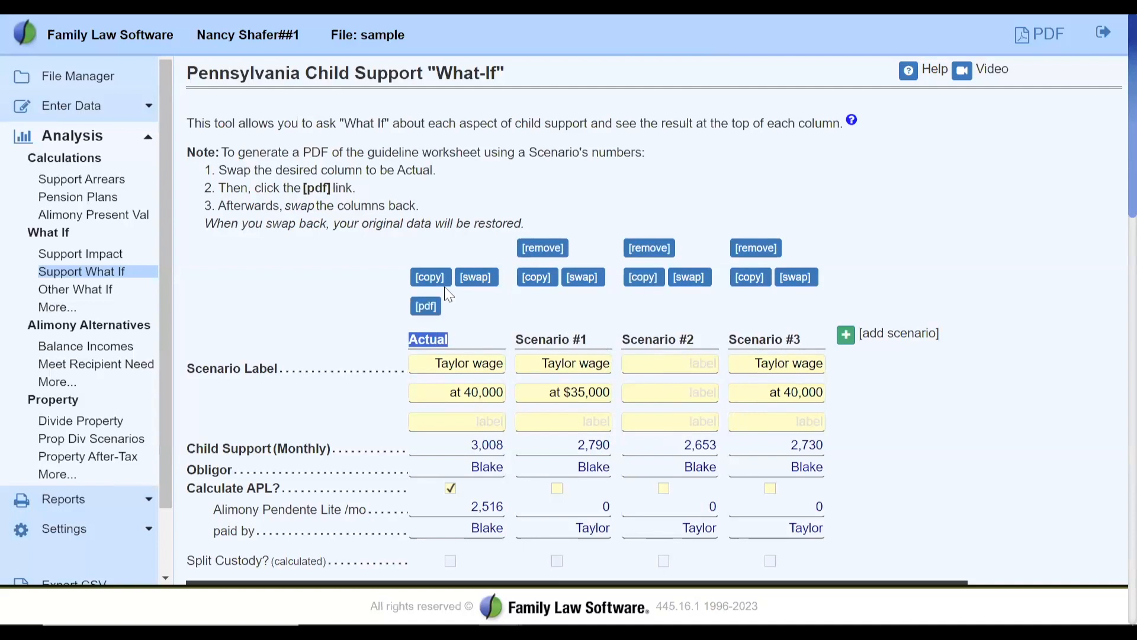
{"action": "left_click", "coordinate": [475, 278]}
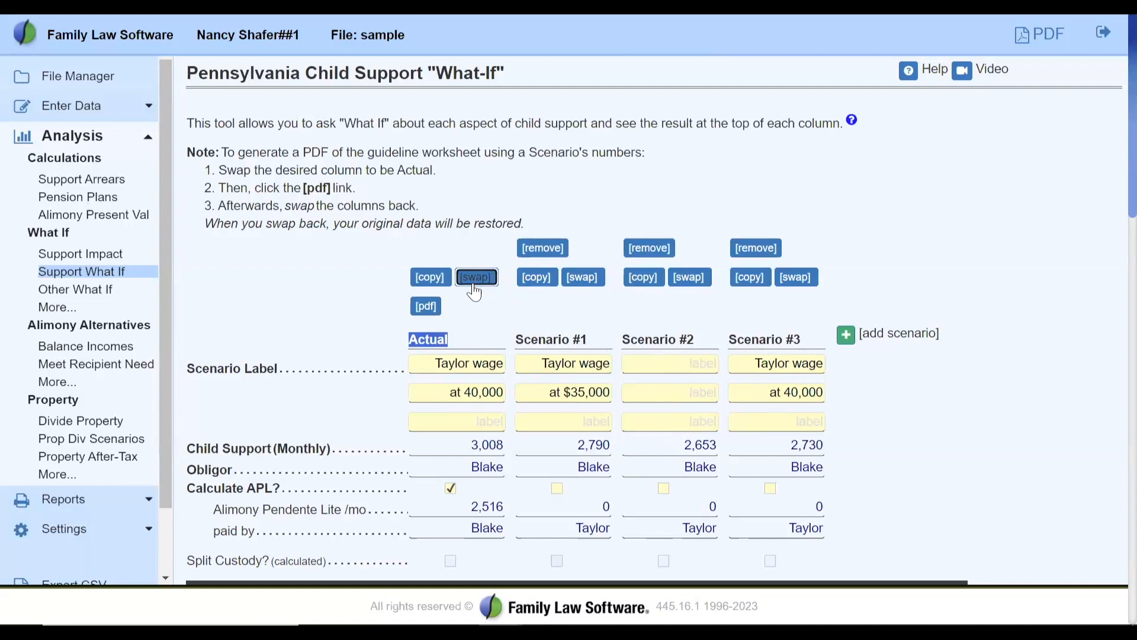
{"action": "left_click", "coordinate": [473, 282]}
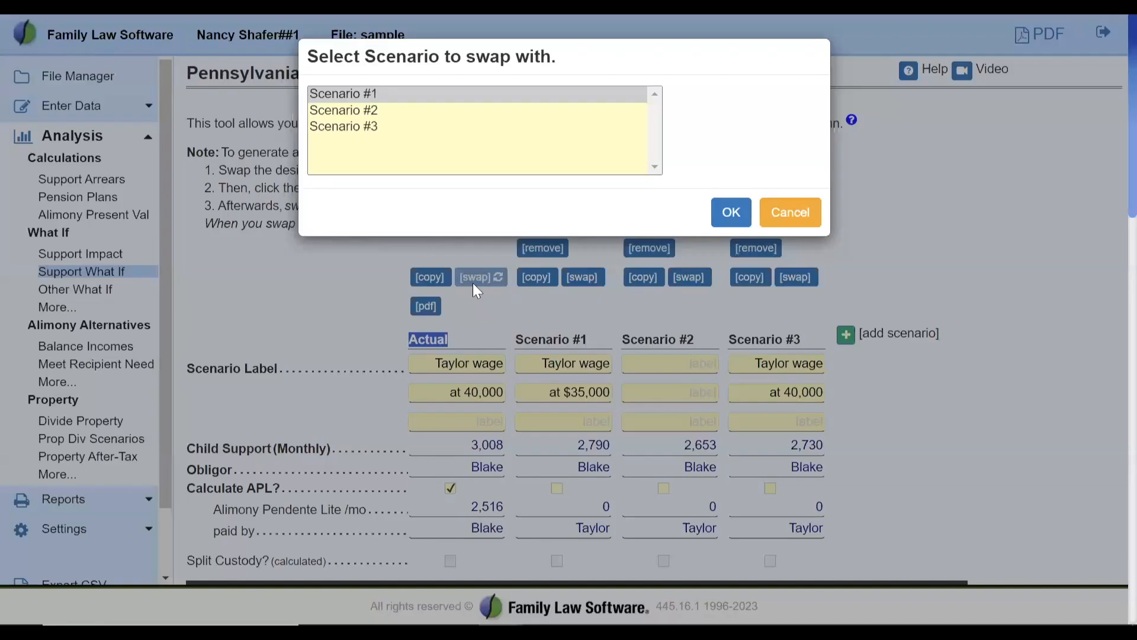
{"action": "left_click", "coordinate": [362, 127]}
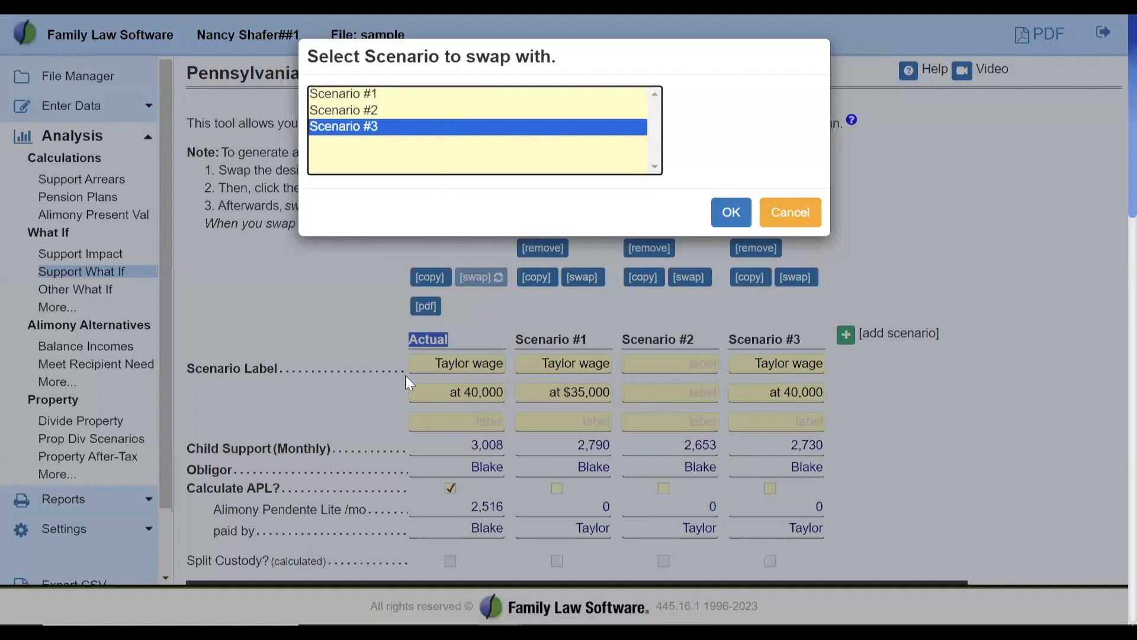
{"action": "left_click", "coordinate": [738, 215]}
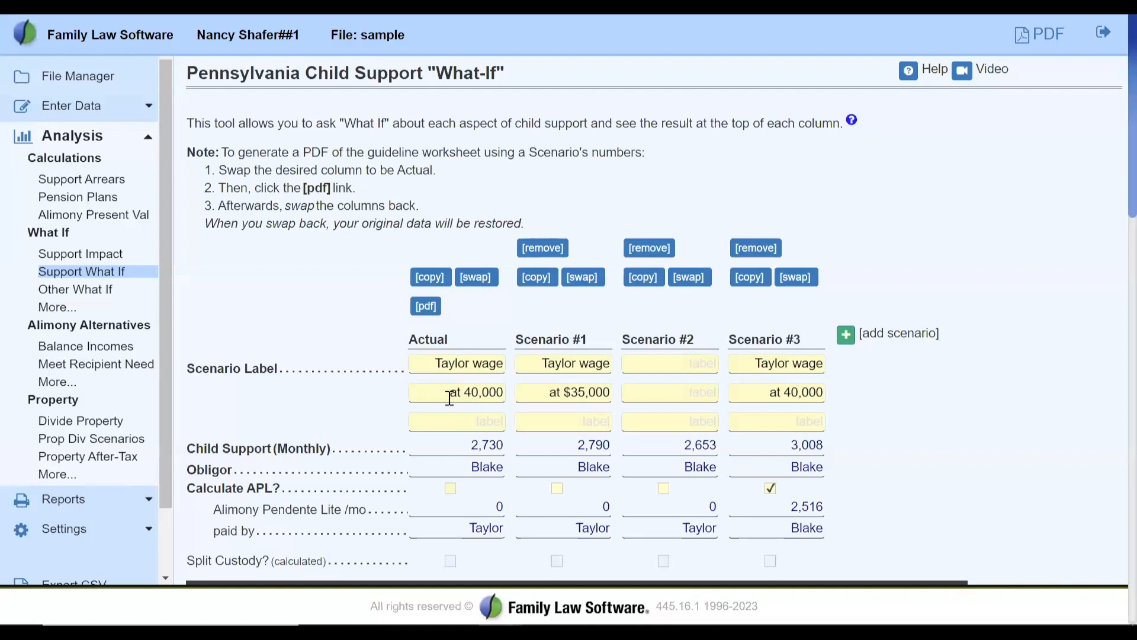
{"action": "left_click_drag", "start_coordinate": [448, 396], "coordinate": [503, 394]}
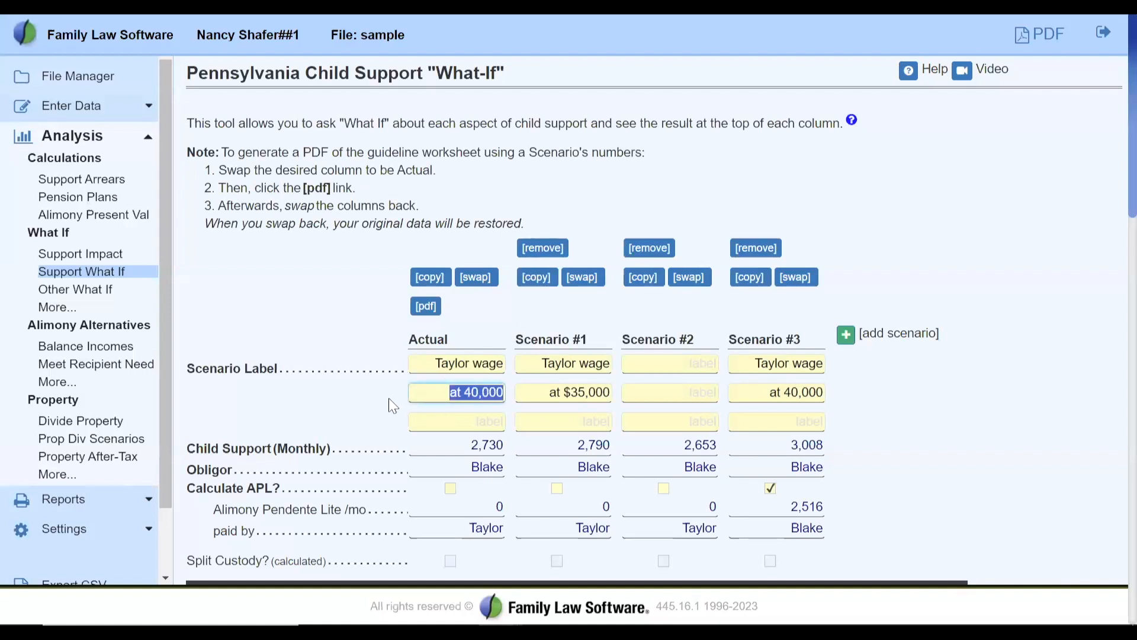
Check the swapped monthly child support against the support data page and the guideline worksheet, down to the obligor's total monthly child support.
{"action": "left_click", "coordinate": [99, 110]}
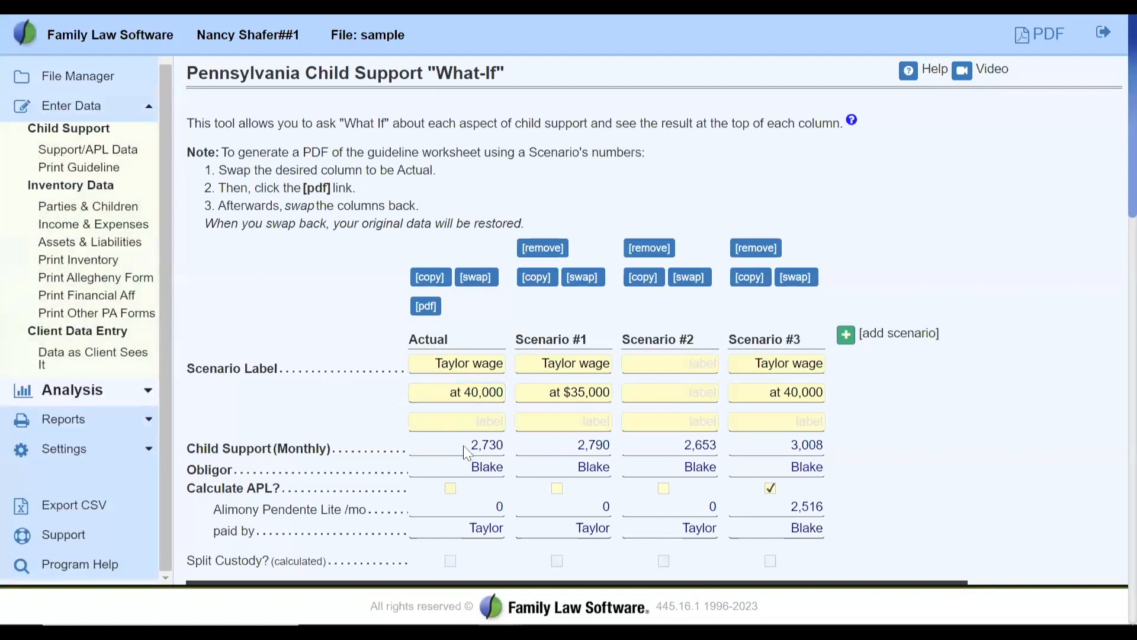
{"action": "left_click_drag", "start_coordinate": [465, 453], "coordinate": [521, 451]}
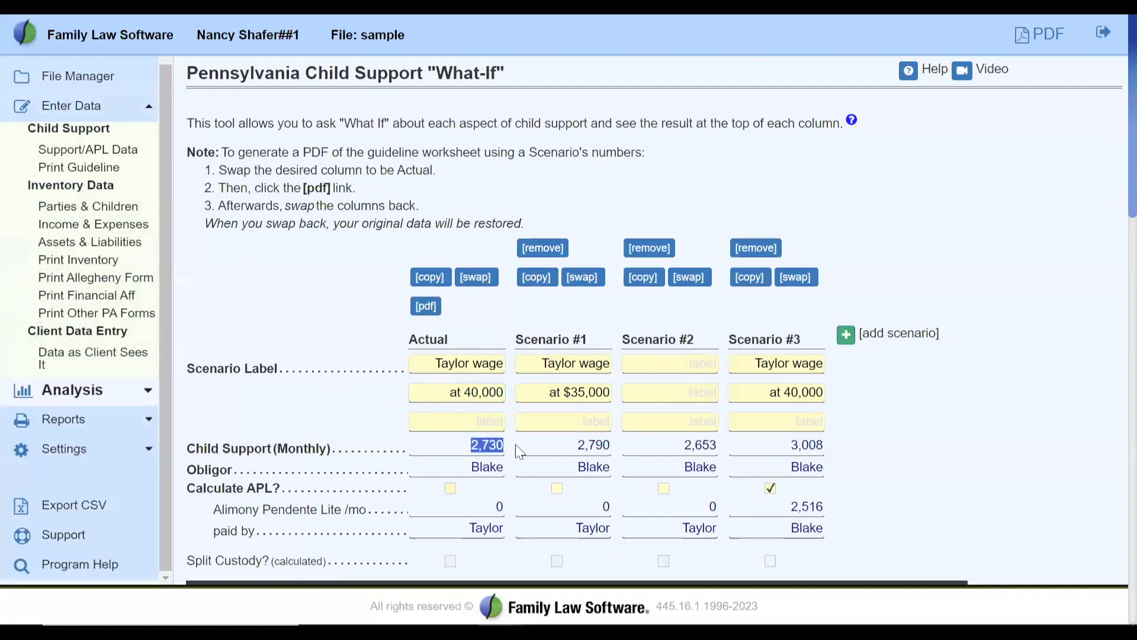
{"action": "left_click", "coordinate": [111, 152]}
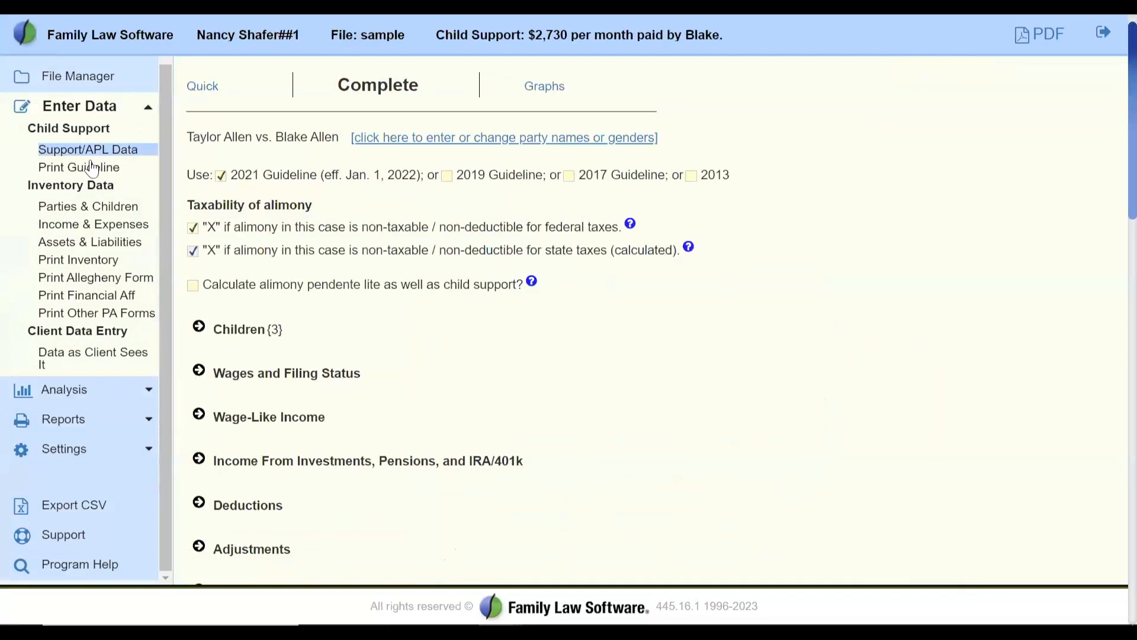
{"action": "left_click", "coordinate": [92, 168]}
{"action": "left_click", "coordinate": [245, 80]}
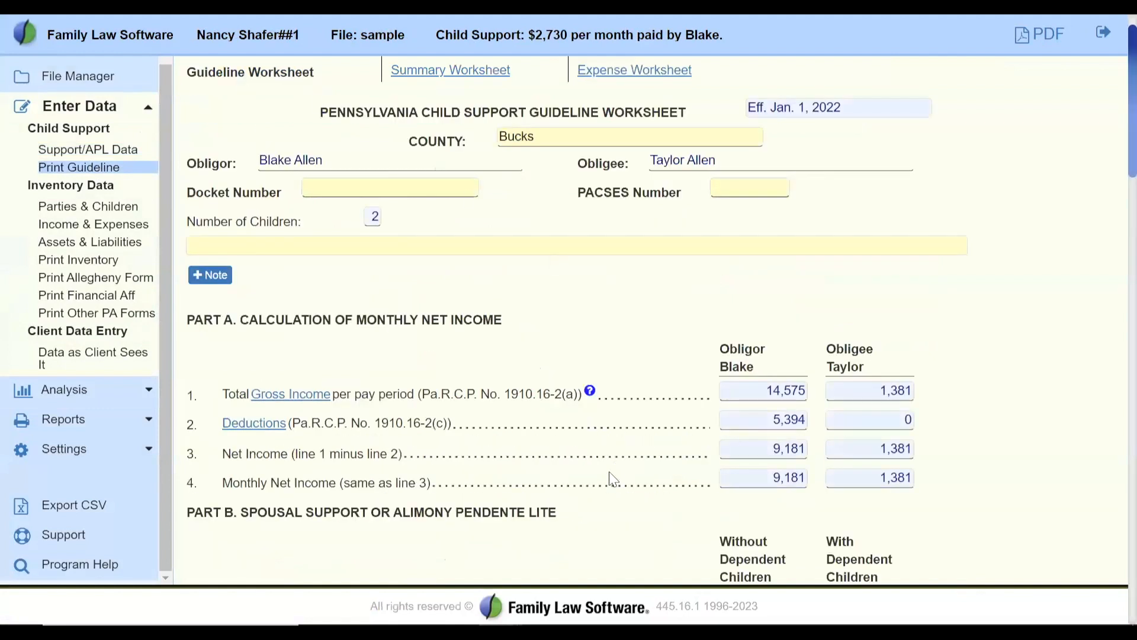
{"action": "scroll", "coordinate": [603, 527], "scroll_direction": "down", "scroll_amount": 8}
{"action": "scroll", "coordinate": [603, 526], "scroll_direction": "down", "scroll_amount": 15}
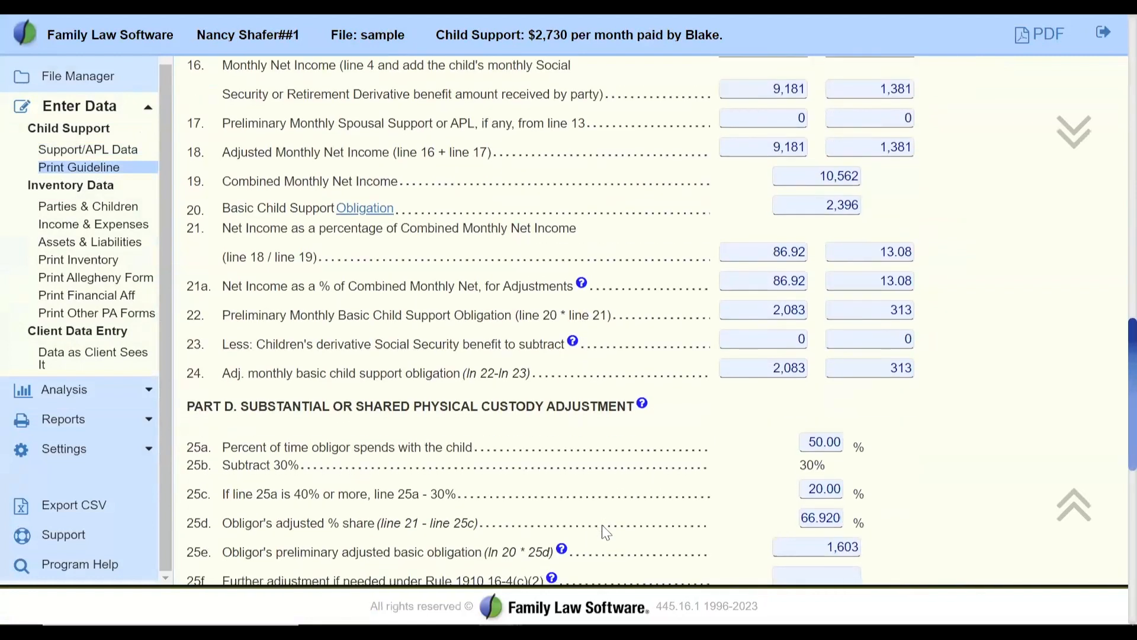
{"action": "scroll", "coordinate": [604, 531], "scroll_direction": "down", "scroll_amount": 9}
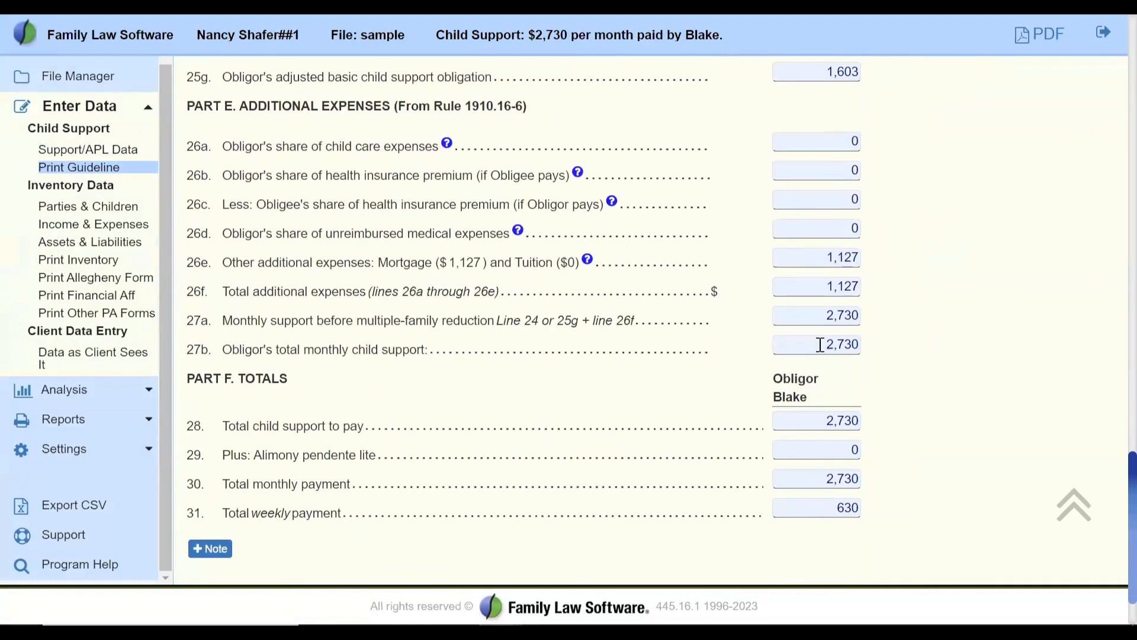
{"action": "left_click", "coordinate": [820, 344]}
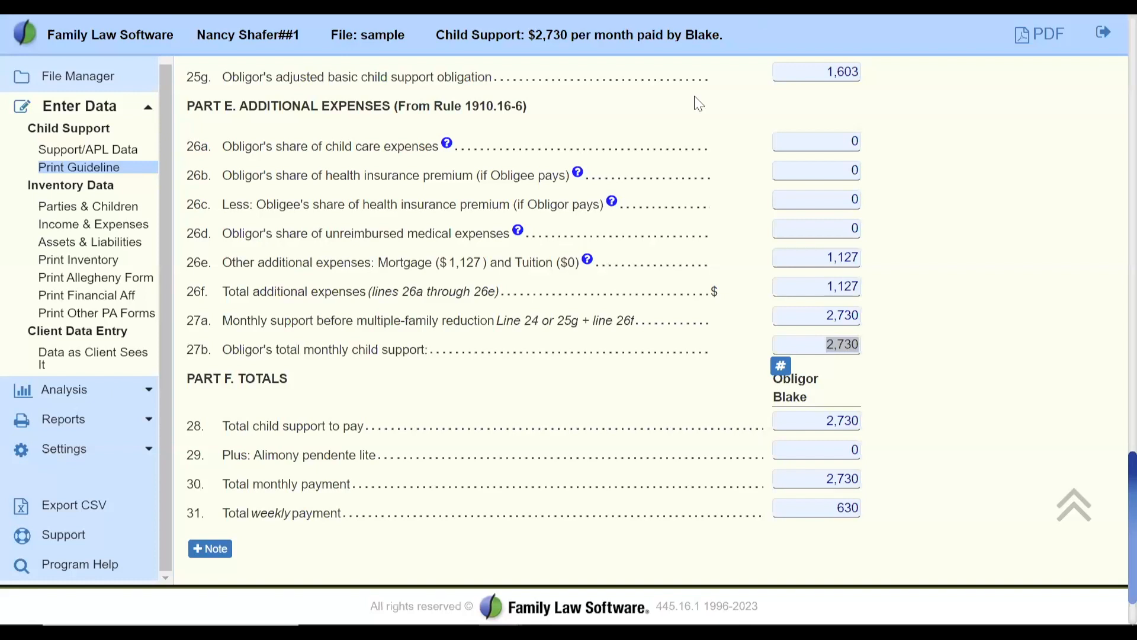
Return to the Support/APL data and read the help on calculating alimony pendente lite as well as child support.
{"action": "left_click", "coordinate": [90, 151]}
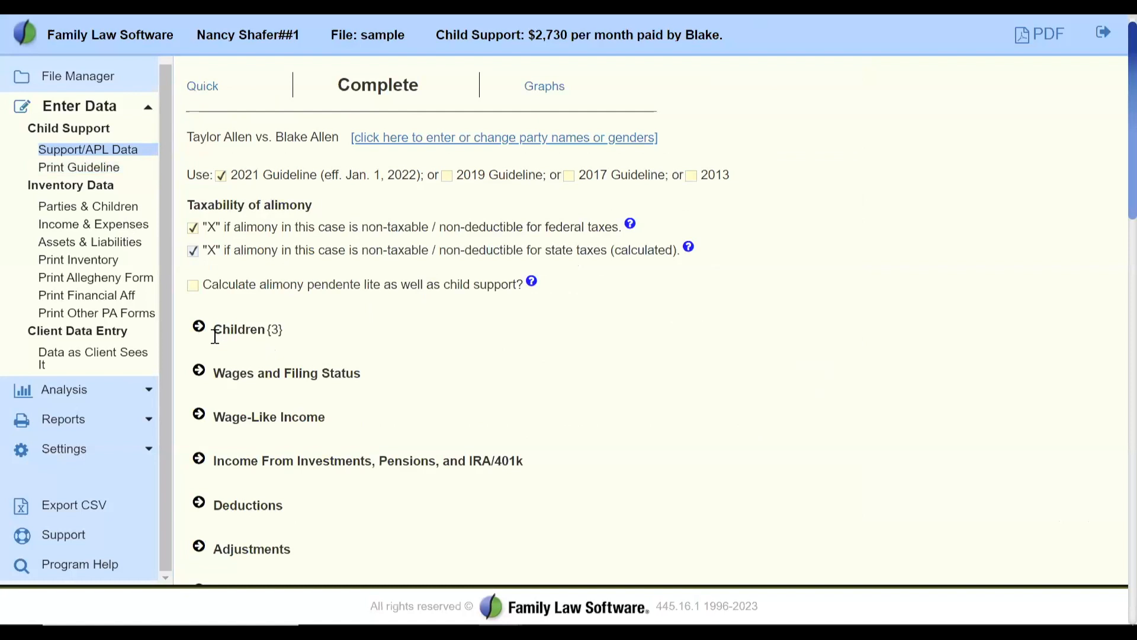
{"action": "left_click_drag", "start_coordinate": [203, 285], "coordinate": [526, 285]}
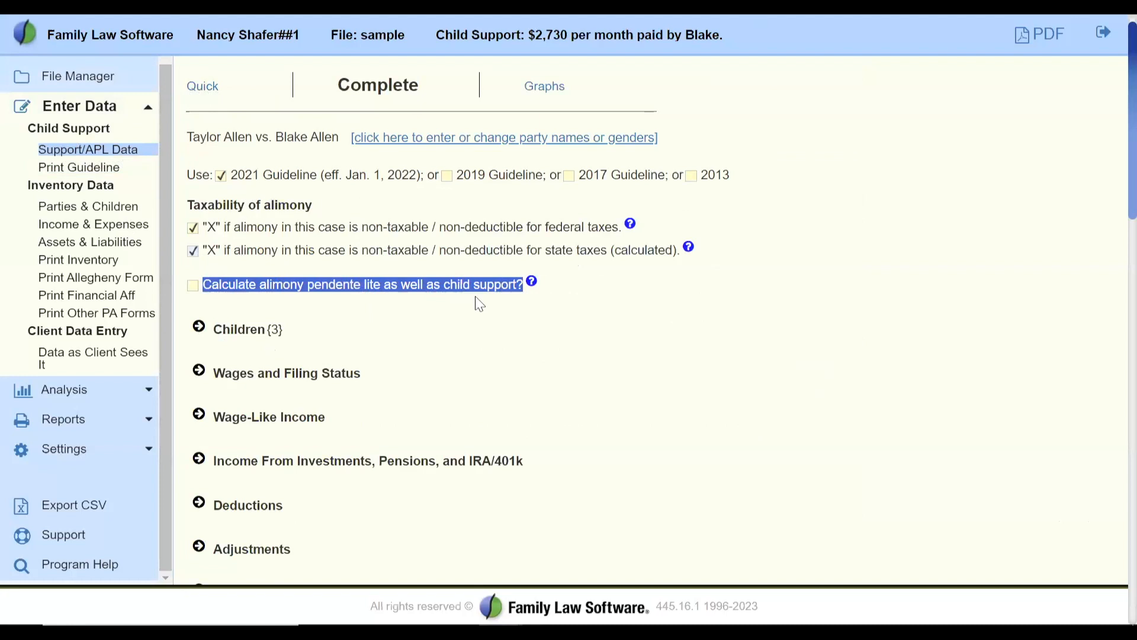
{"action": "left_click", "coordinate": [532, 283]}
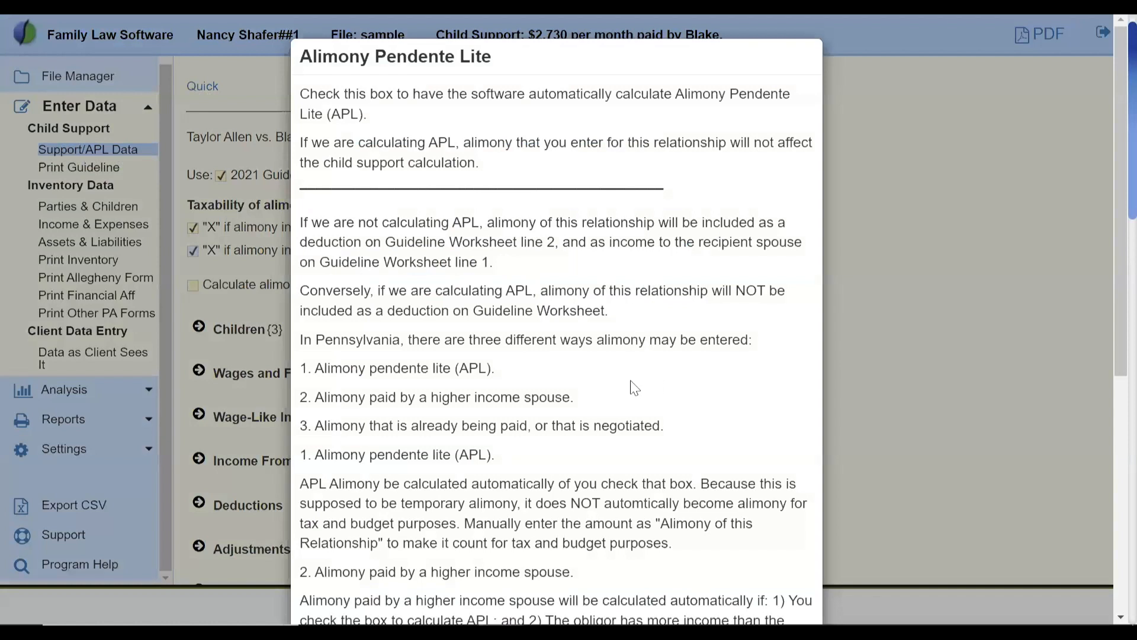
{"action": "scroll", "coordinate": [634, 388], "scroll_direction": "down", "scroll_amount": 7}
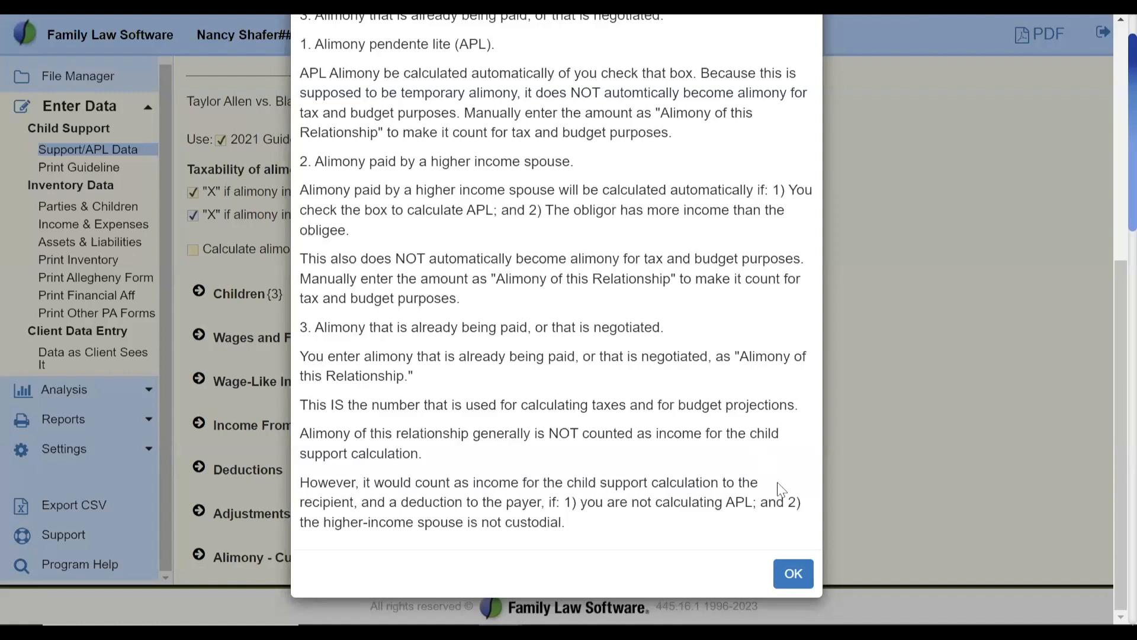
{"action": "left_click", "coordinate": [790, 578]}
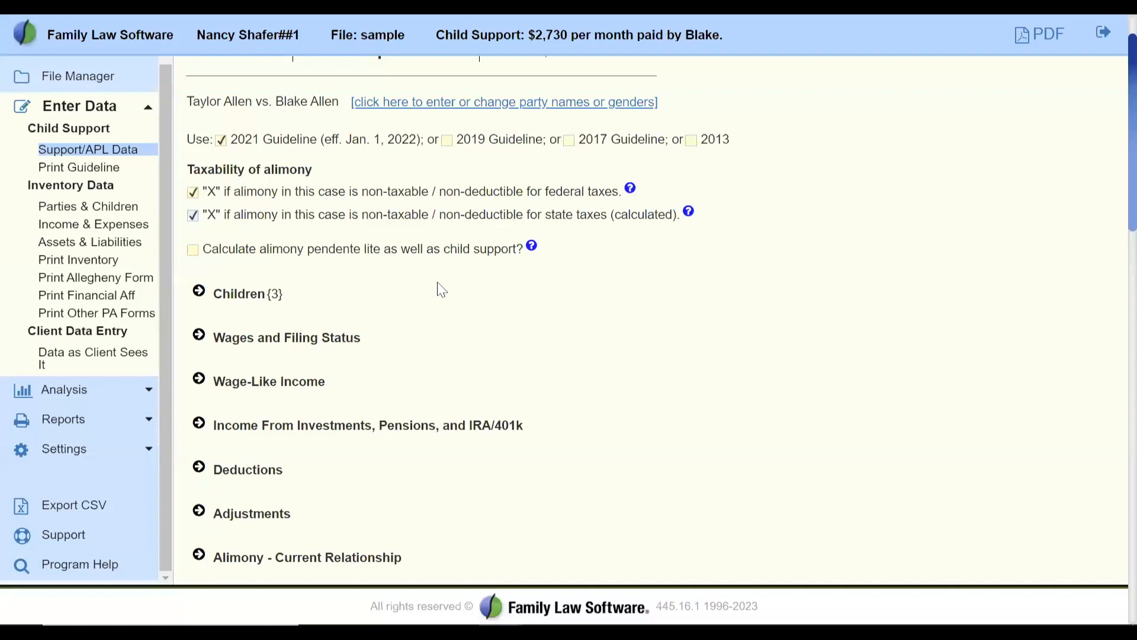
{"action": "left_click_drag", "start_coordinate": [417, 253], "coordinate": [520, 252]}
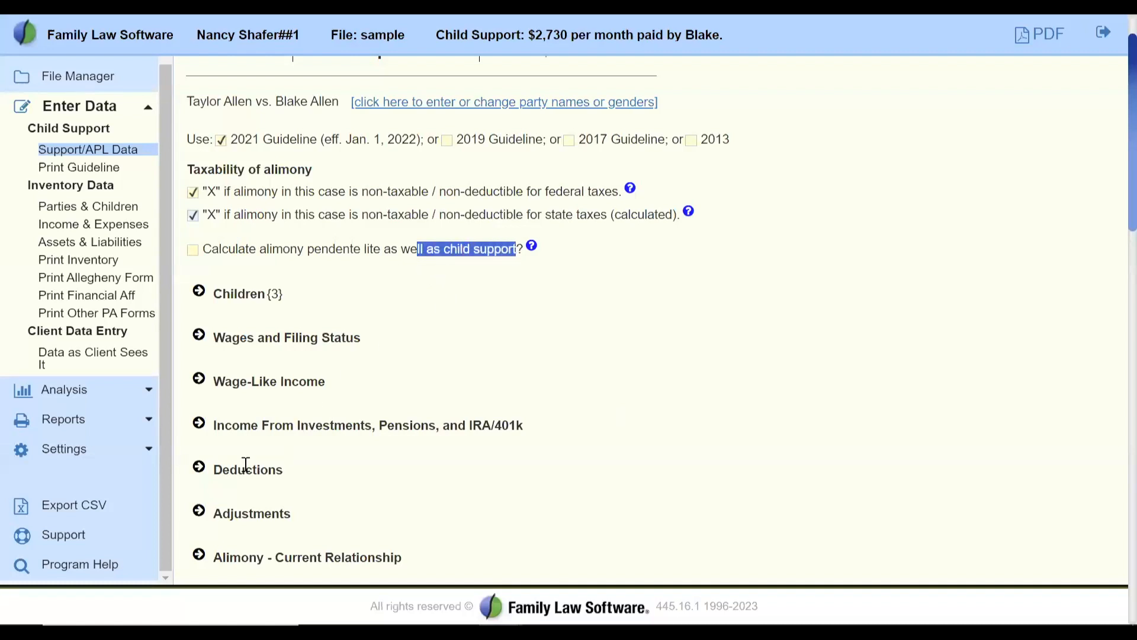